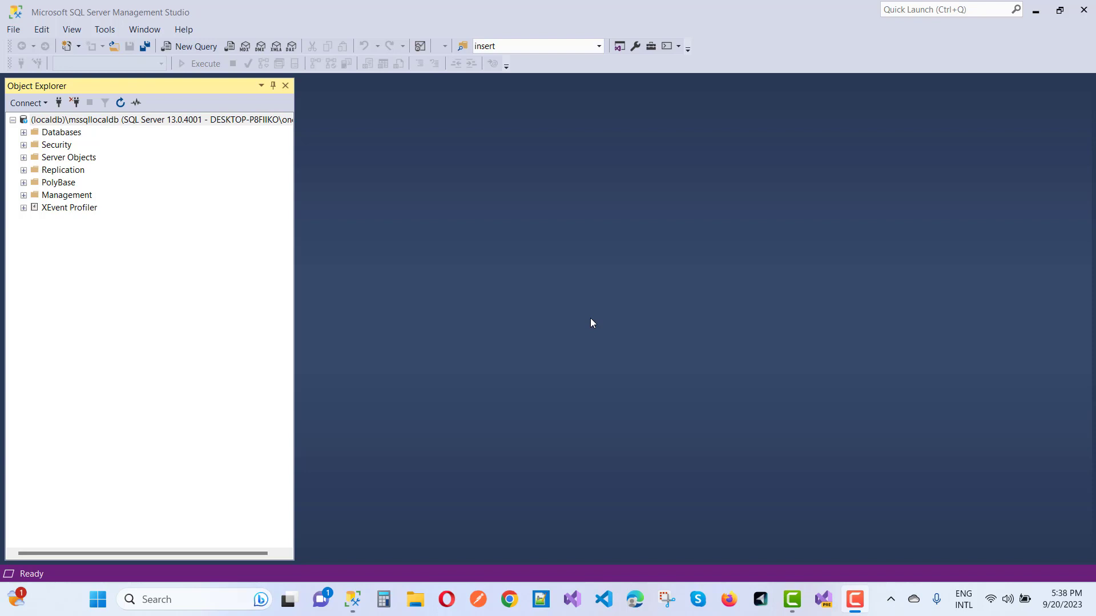
Try to create a new database named SchoolDB on the connected localdb server.
{"action": "left_click", "coordinate": [23, 131]}
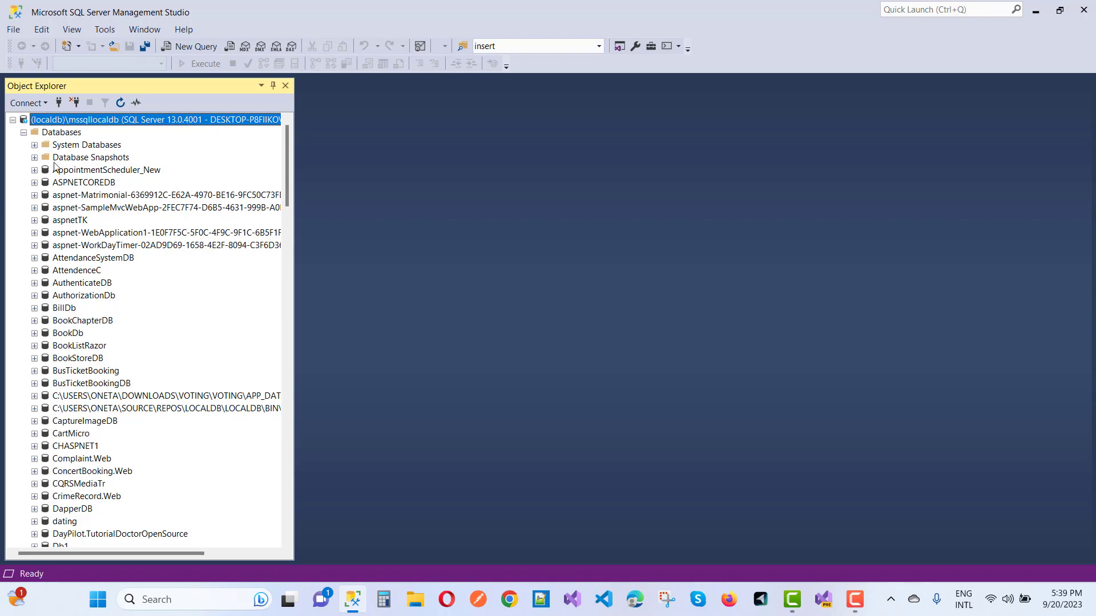
{"action": "scroll", "coordinate": [69, 431], "scroll_direction": "down", "scroll_amount": 8}
{"action": "scroll", "coordinate": [69, 431], "scroll_direction": "down", "scroll_amount": 20}
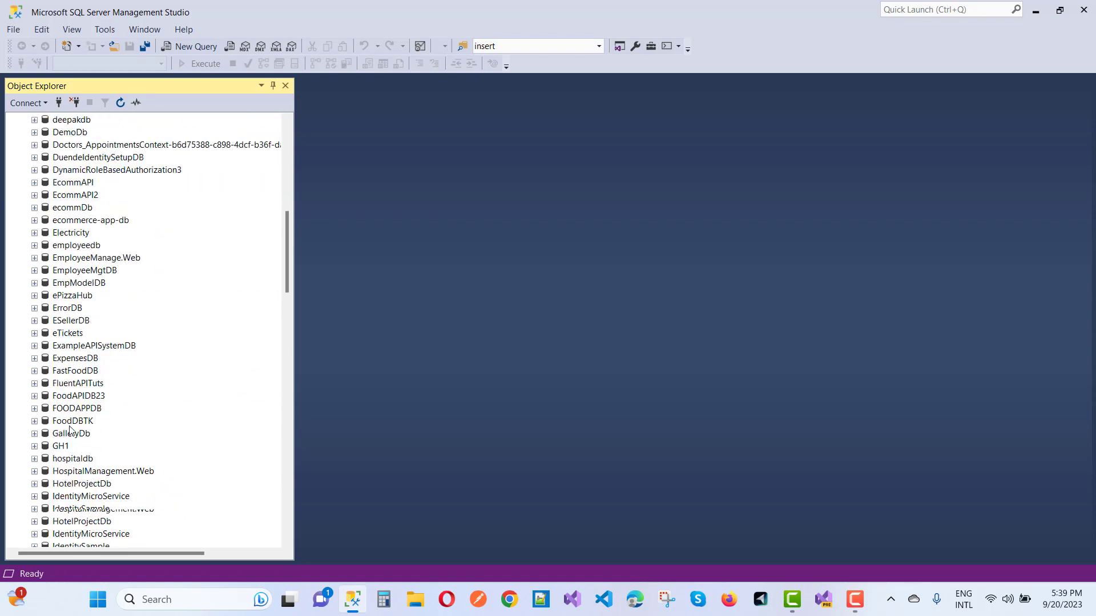
{"action": "scroll", "coordinate": [70, 431], "scroll_direction": "up", "scroll_amount": 20}
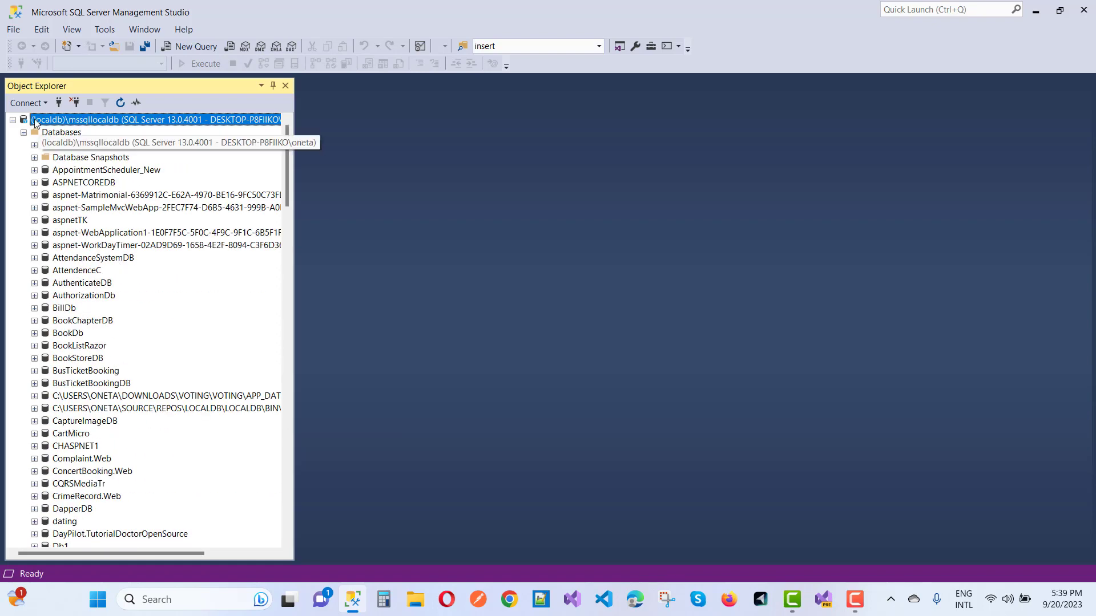
{"action": "right_click", "coordinate": [73, 137]}
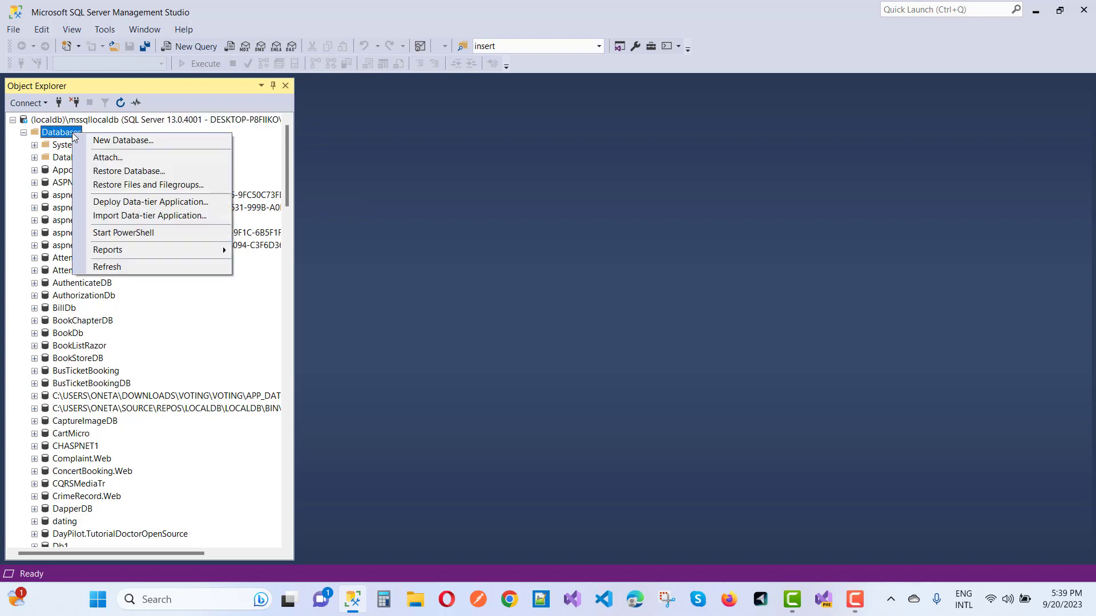
{"action": "left_click", "coordinate": [132, 146]}
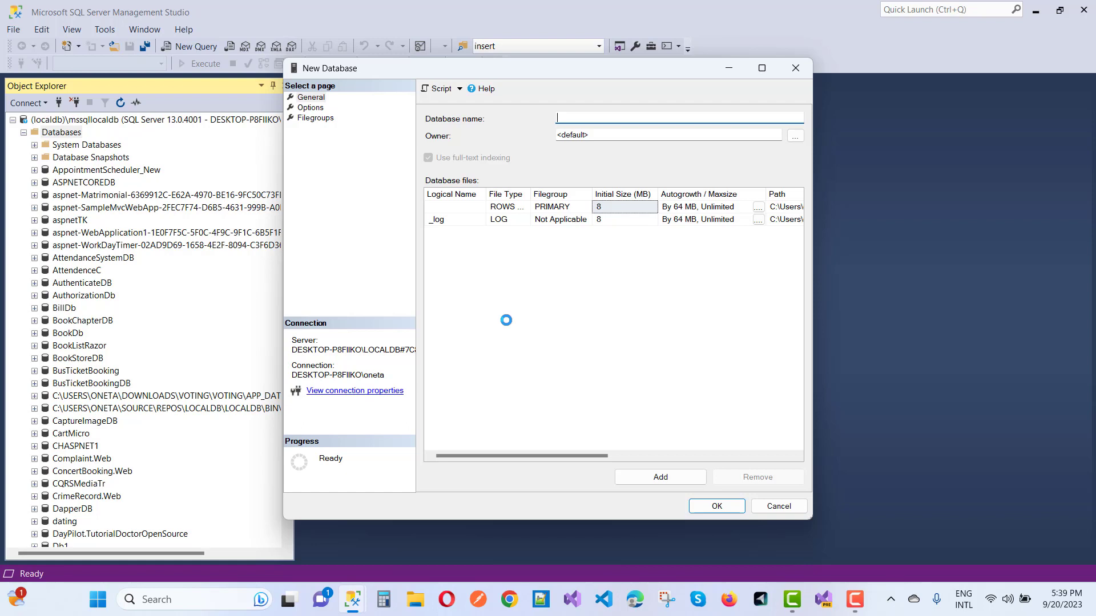
{"action": "type", "text": "SchoolDB"}
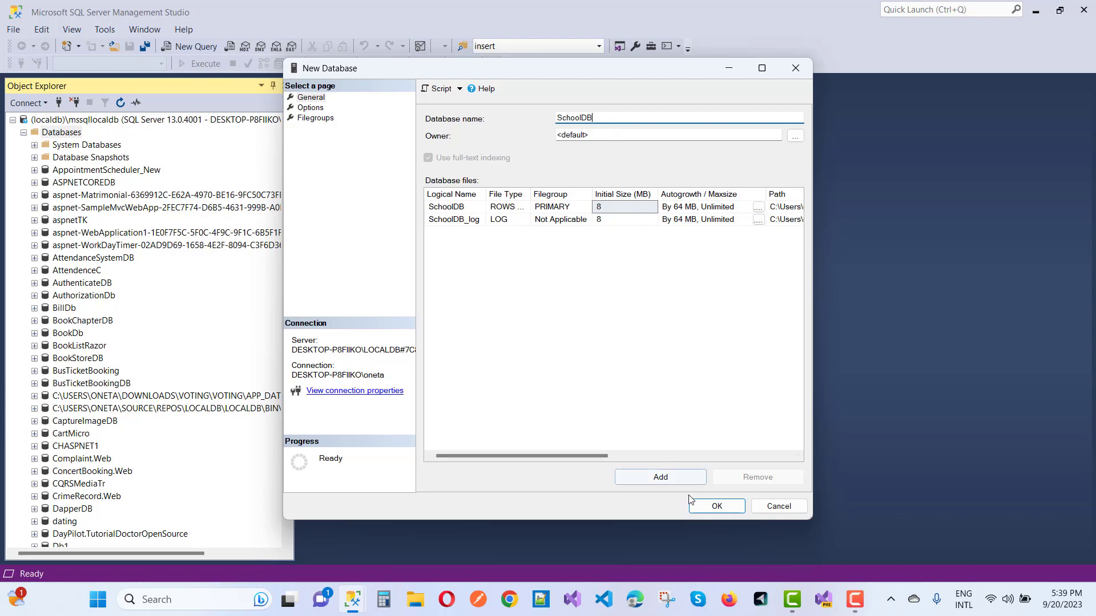
{"action": "left_click", "coordinate": [719, 508]}
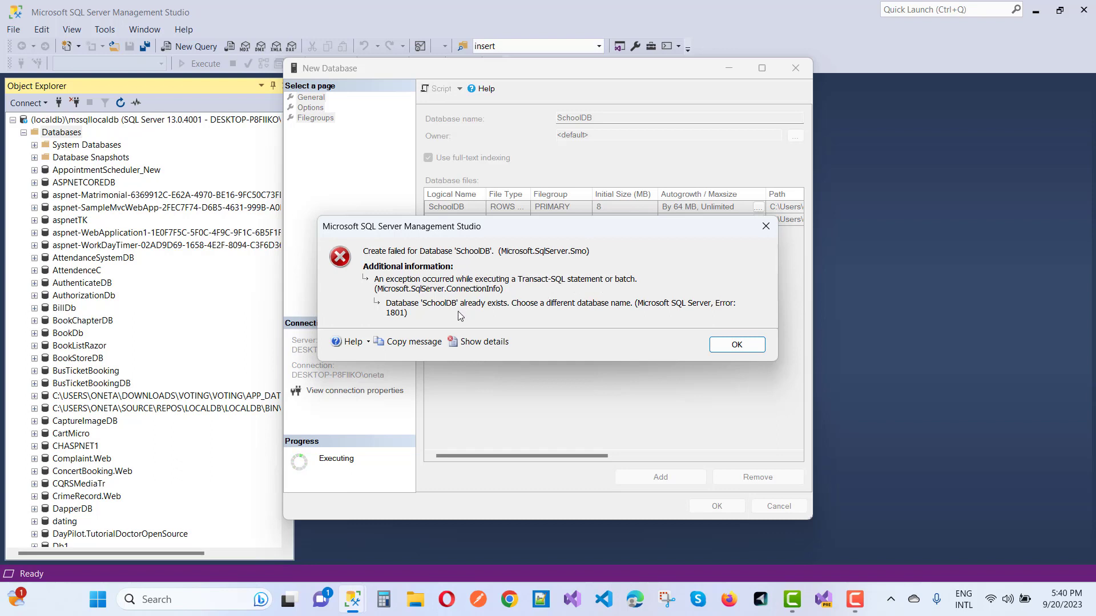
{"action": "left_click", "coordinate": [737, 346]}
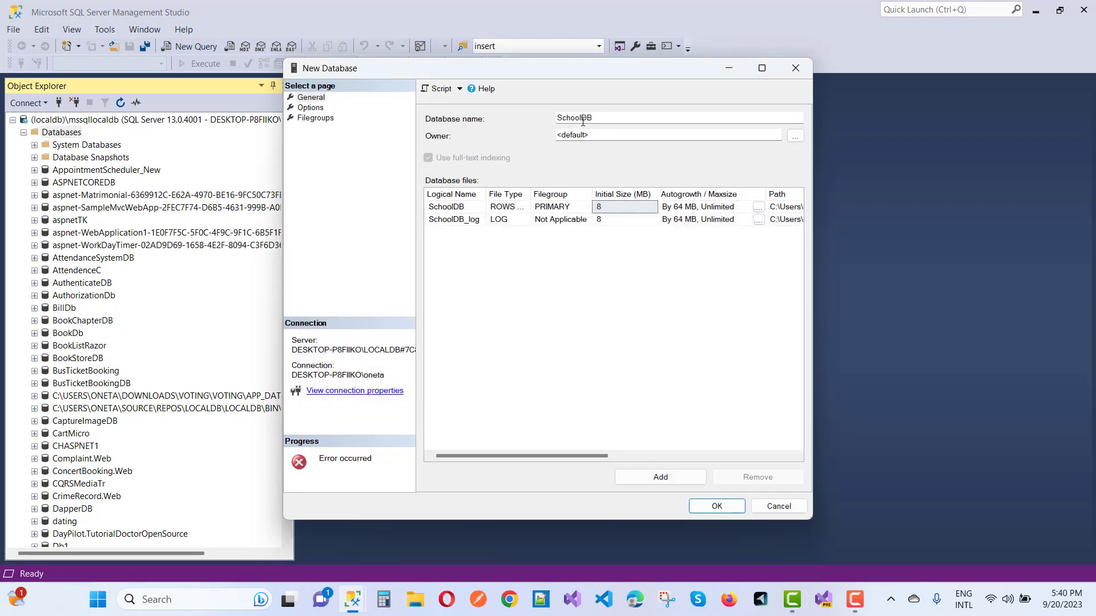
Change the new database's name to SchoolNewDB and create it.
{"action": "left_click", "coordinate": [583, 121]}
{"action": "type", "text": "New"}
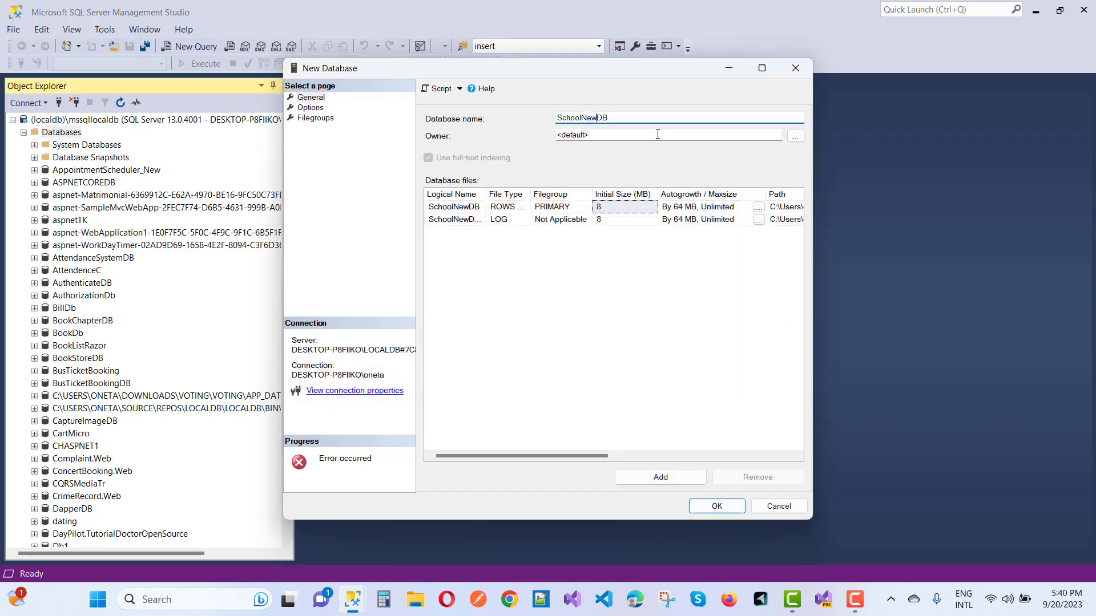
{"action": "left_click", "coordinate": [706, 513]}
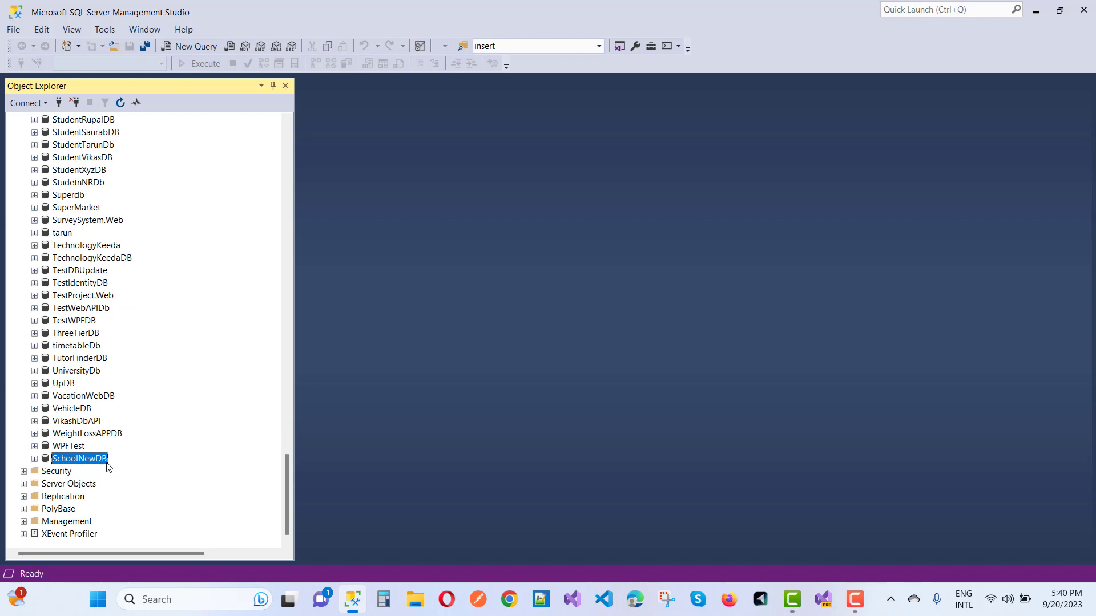
Start designing a new standard table in the SchoolNewDB database.
{"action": "left_click", "coordinate": [34, 459]}
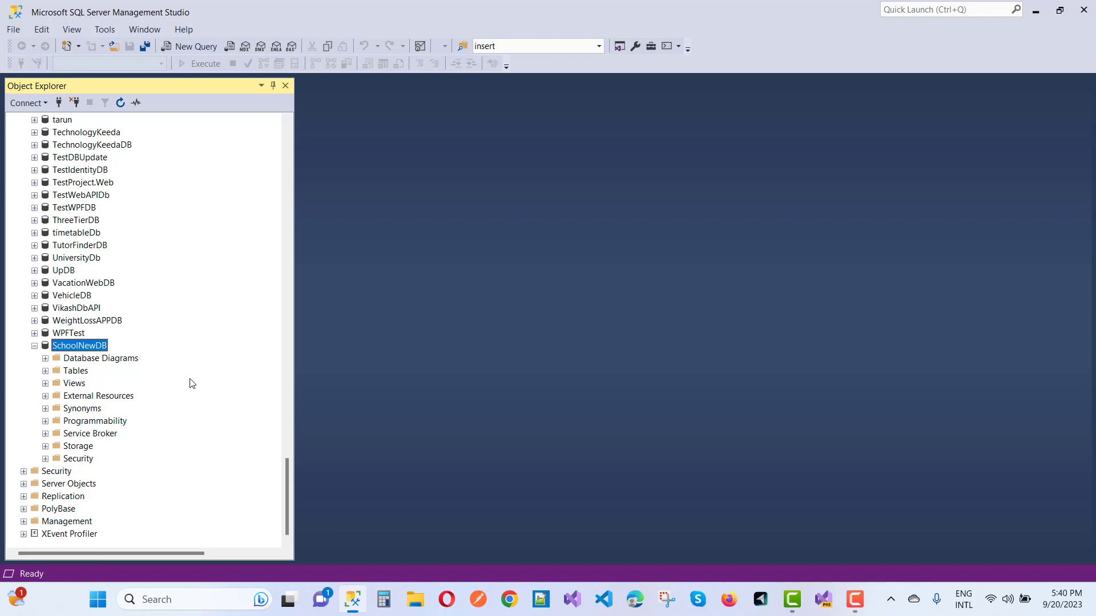
{"action": "right_click", "coordinate": [75, 377]}
{"action": "mouse_move", "coordinate": [170, 378]}
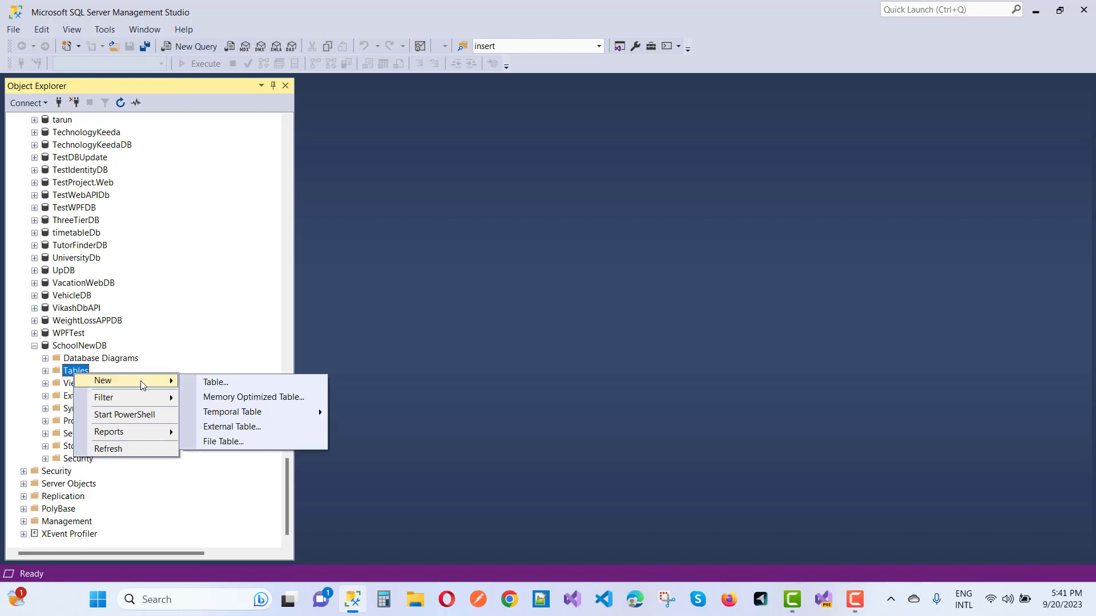
{"action": "left_click", "coordinate": [230, 384]}
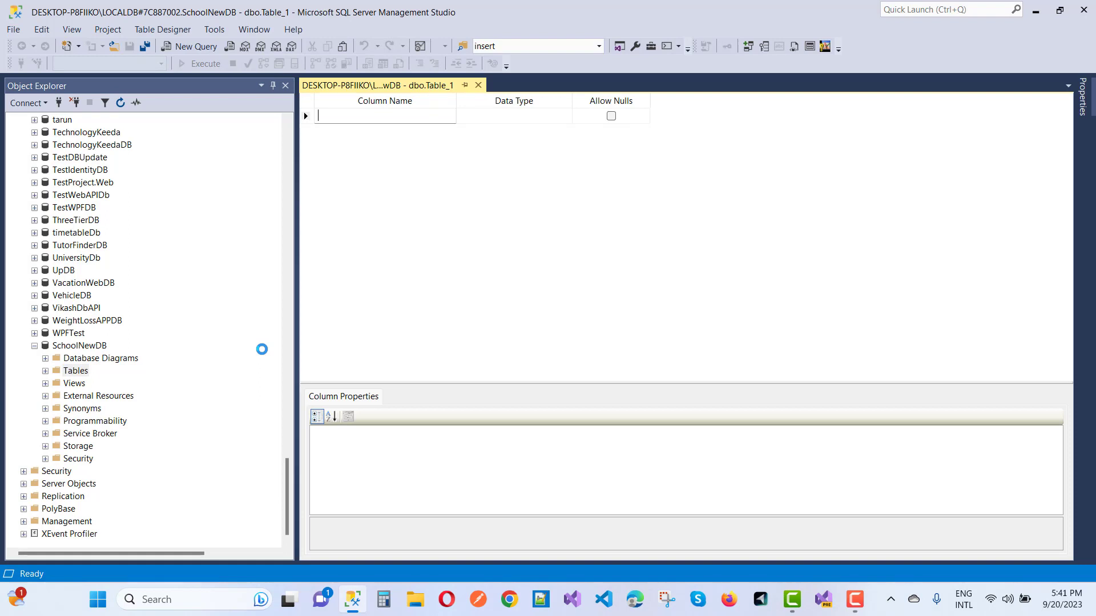
Add a SectionId column with the int data type as the table's first column.
{"action": "left_click", "coordinate": [407, 118]}
{"action": "type", "text": "SectionId"}
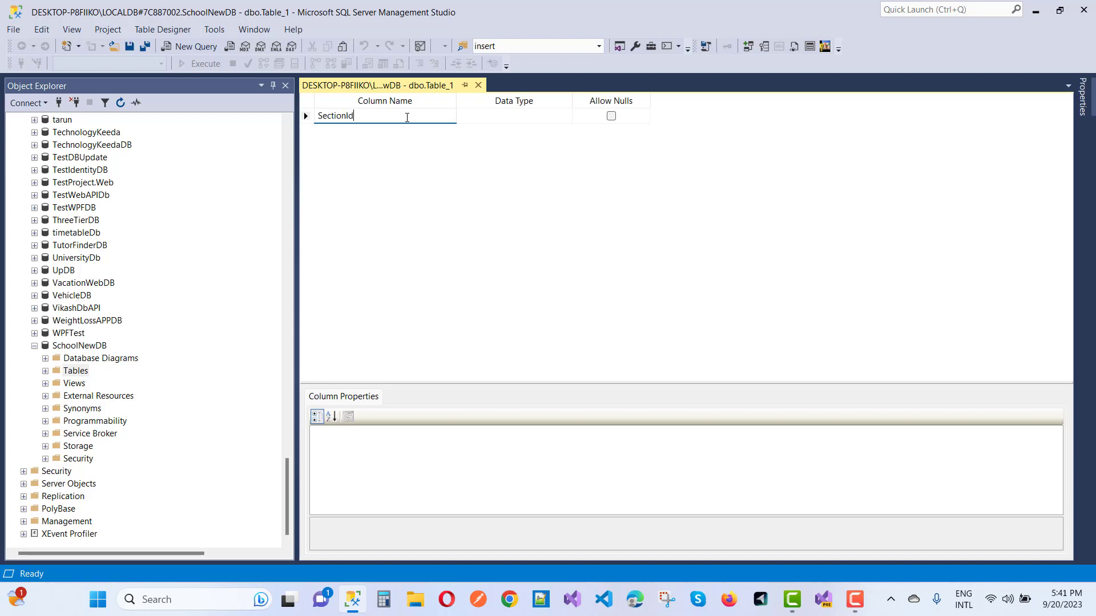
{"action": "left_click", "coordinate": [536, 117]}
{"action": "left_click", "coordinate": [566, 117]}
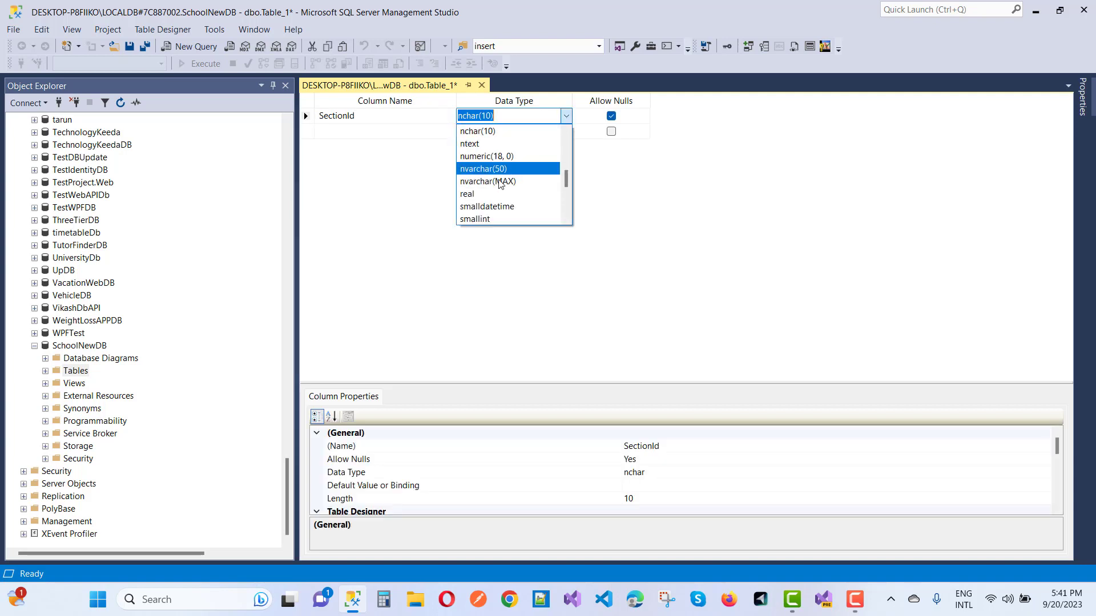
{"action": "scroll", "coordinate": [508, 172], "scroll_direction": "down", "scroll_amount": 4}
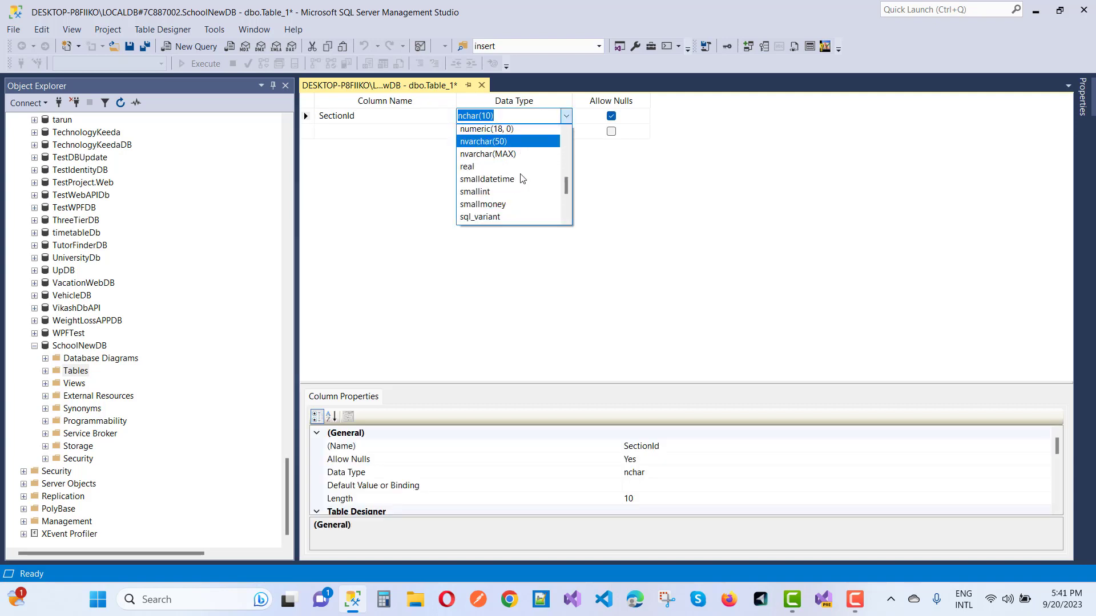
{"action": "scroll", "coordinate": [521, 178], "scroll_direction": "up", "scroll_amount": 8}
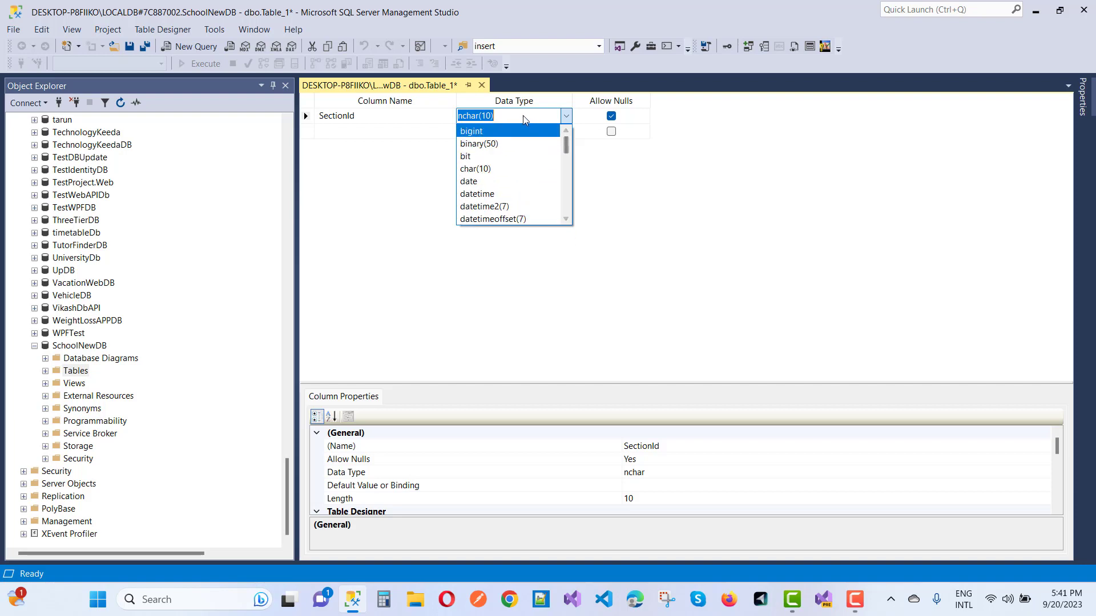
{"action": "type", "text": "int"}
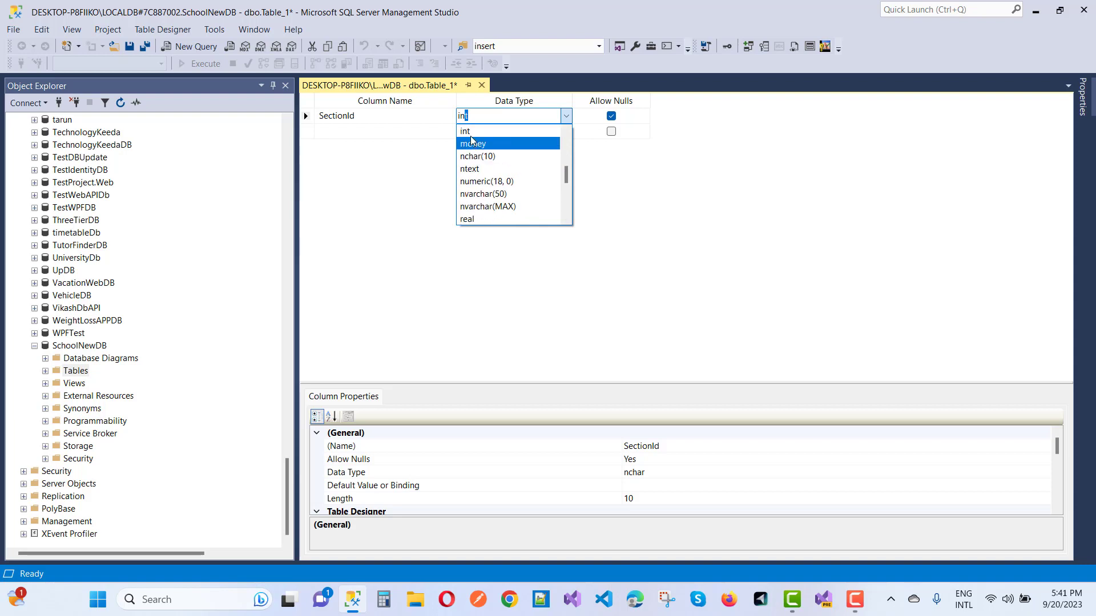
{"action": "left_click", "coordinate": [471, 132]}
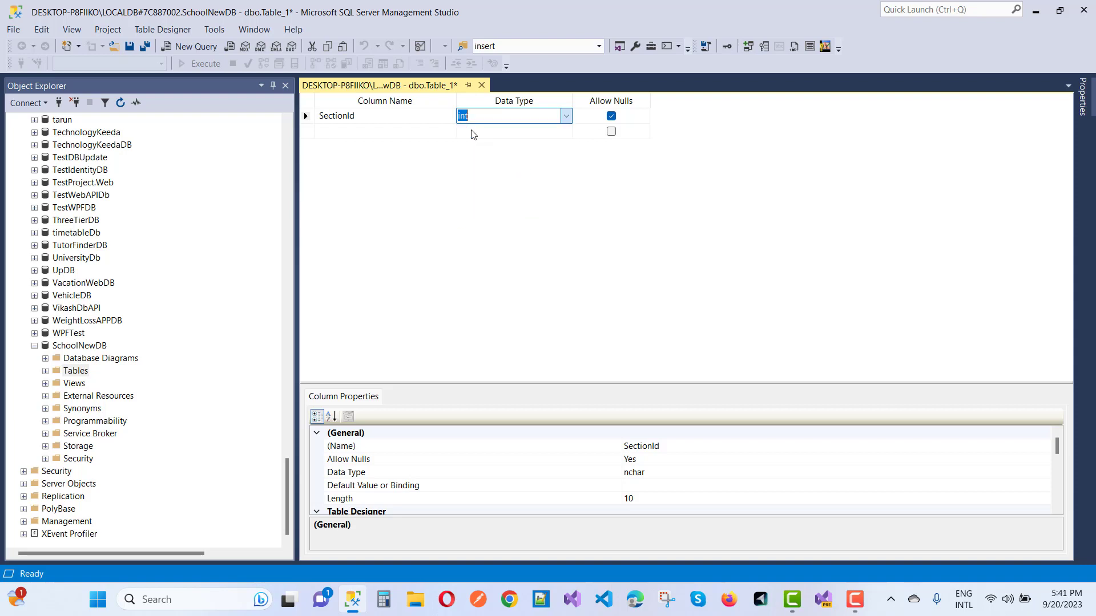
Add a second column named SectionName with the data type nvarchar(50).
{"action": "left_click", "coordinate": [342, 129]}
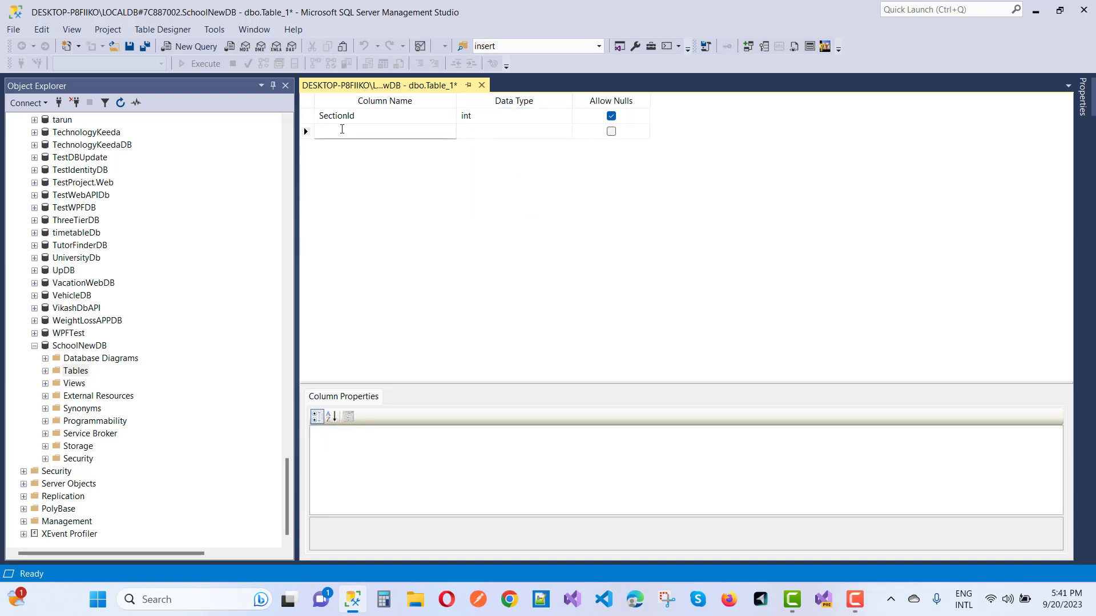
{"action": "type", "text": "SectionName"}
{"action": "left_click", "coordinate": [496, 131]}
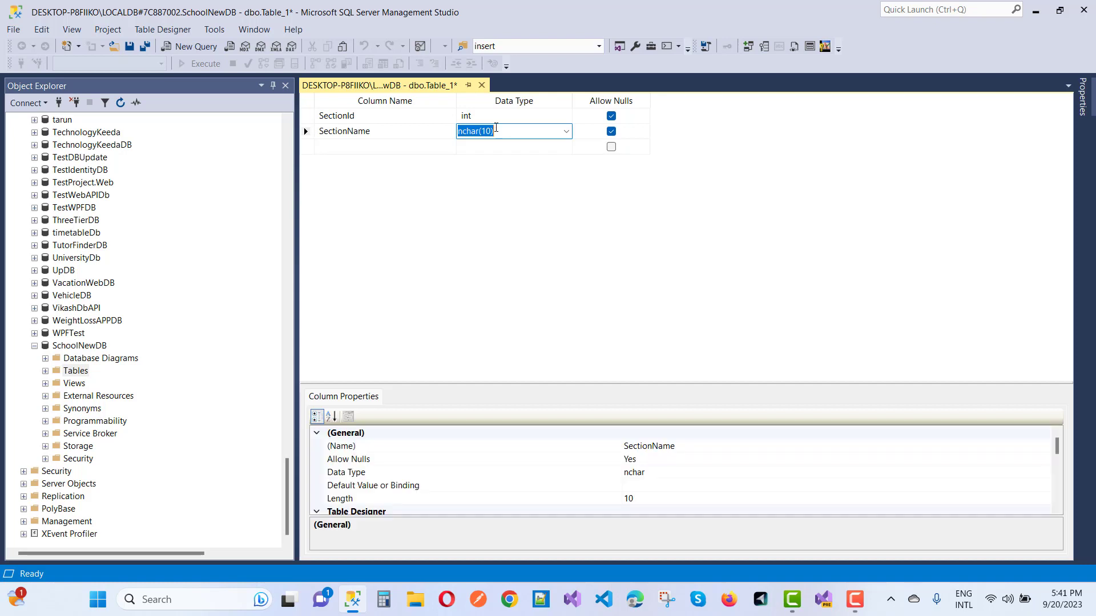
{"action": "type", "text": "nvarchar"}
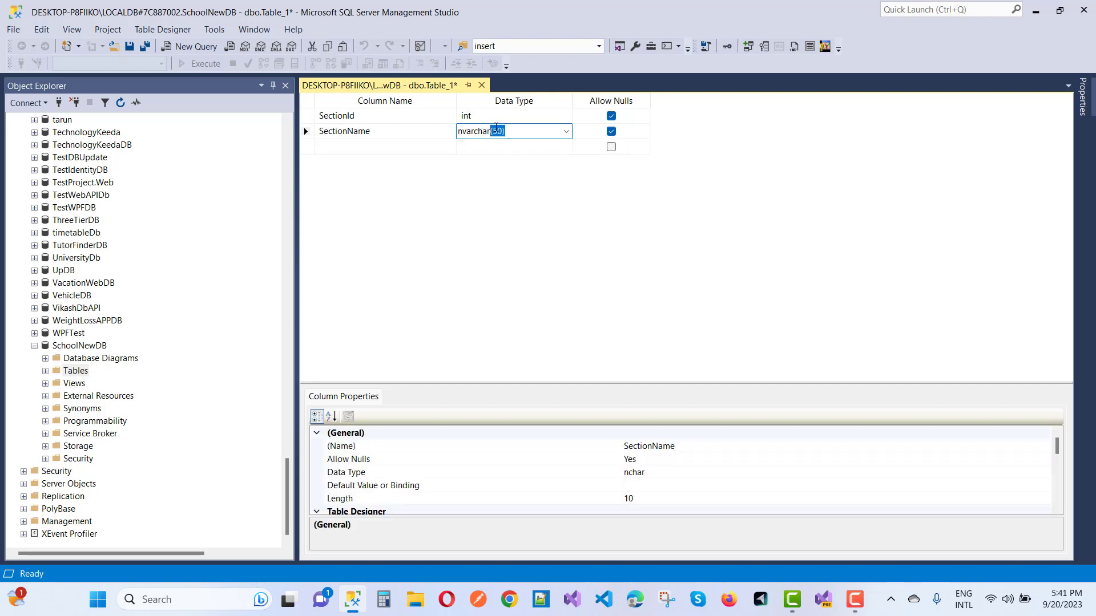
{"action": "key", "text": "Tab"}
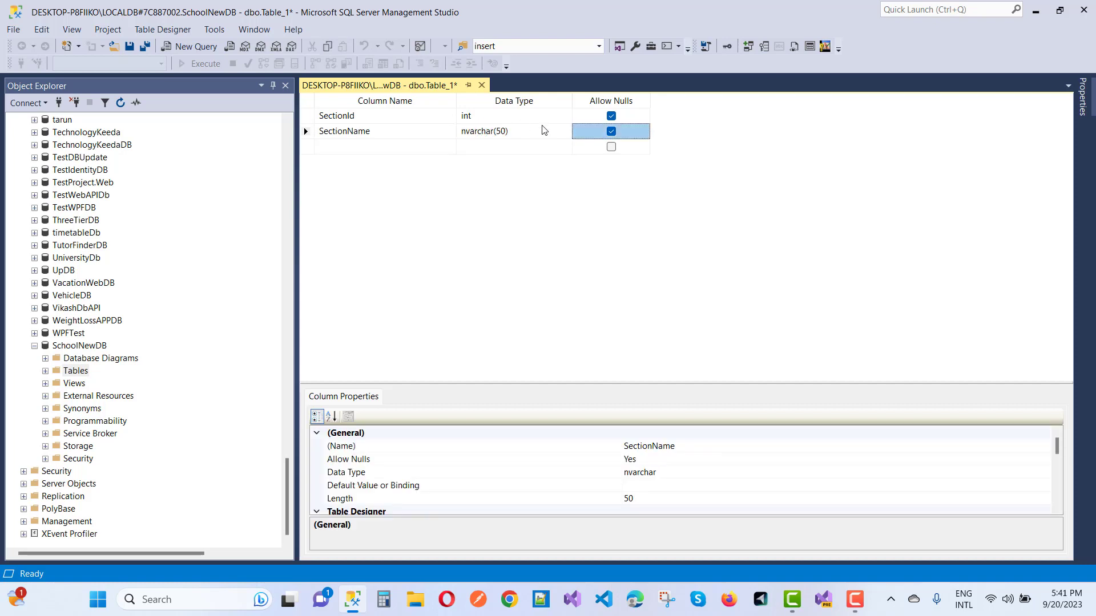
Set the SectionId column as the table's primary key.
{"action": "left_click", "coordinate": [313, 122]}
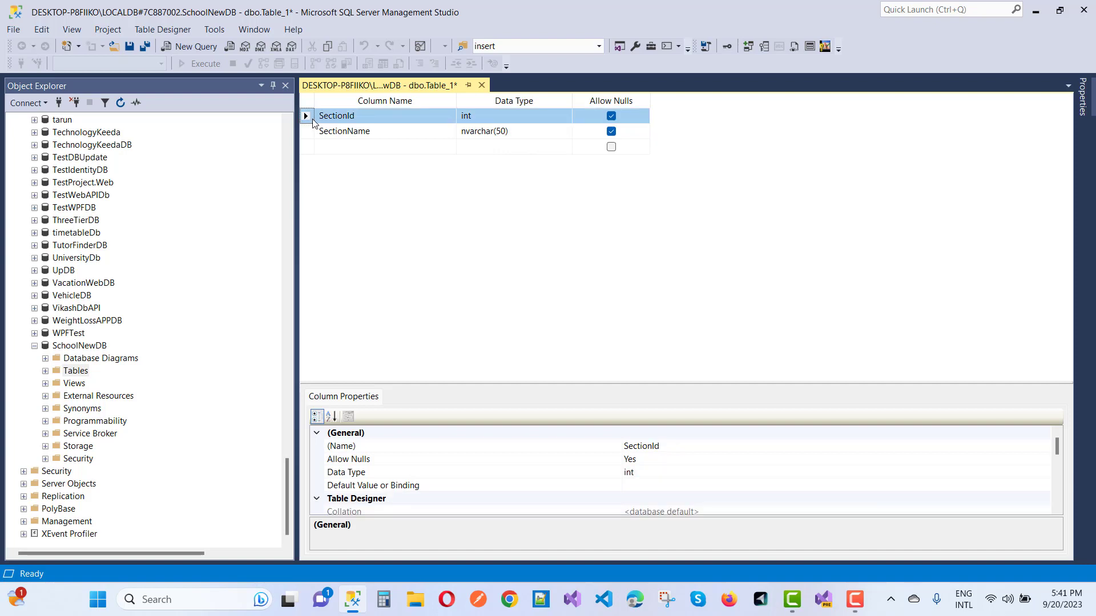
{"action": "right_click", "coordinate": [313, 121]}
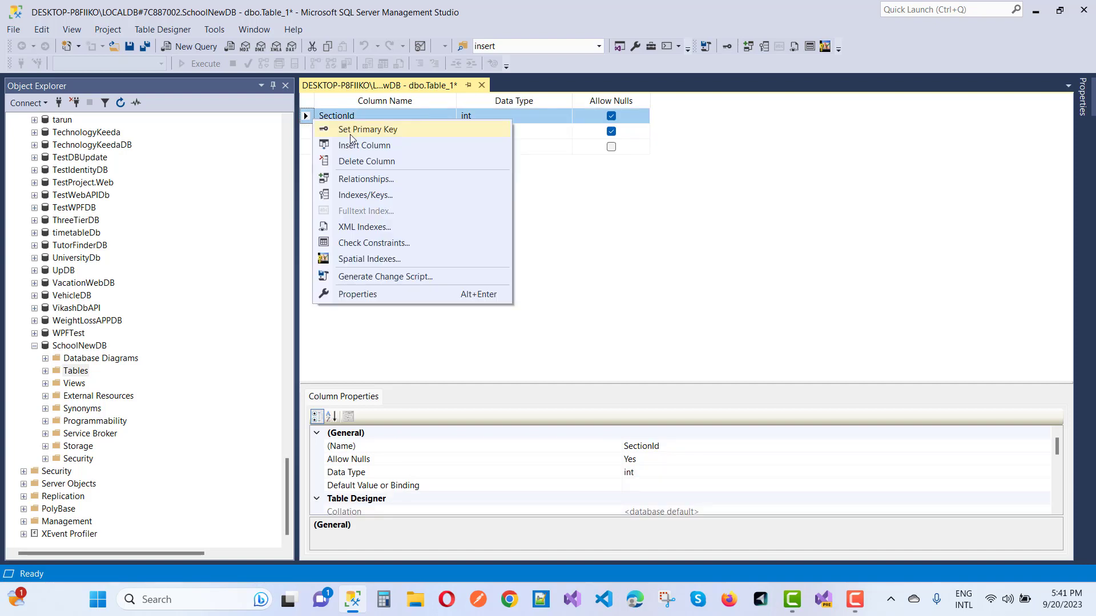
{"action": "left_click", "coordinate": [350, 134]}
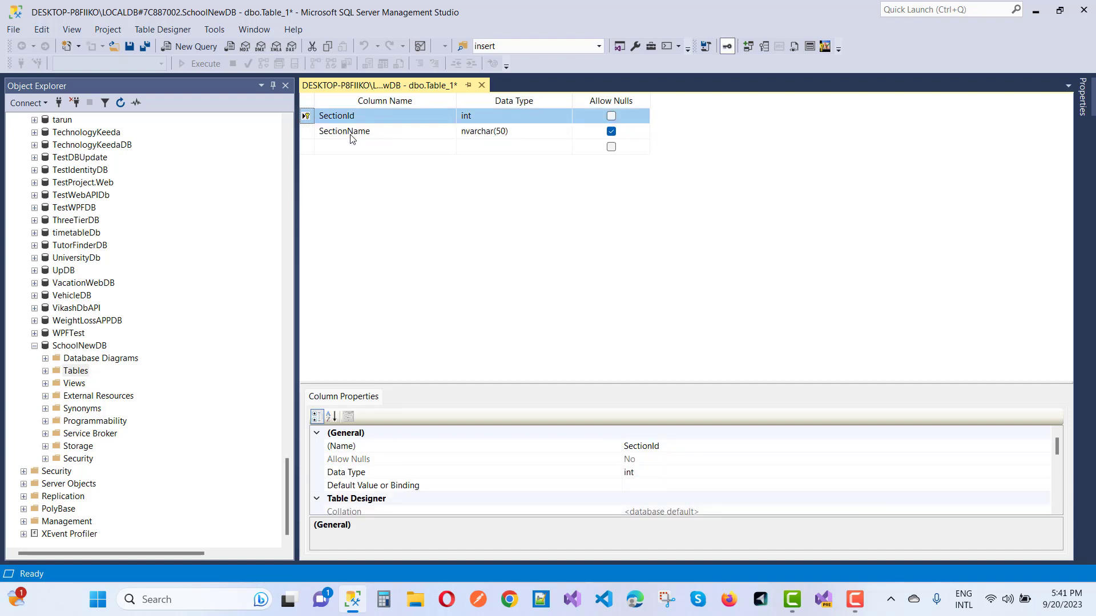
{"action": "right_click", "coordinate": [308, 120]}
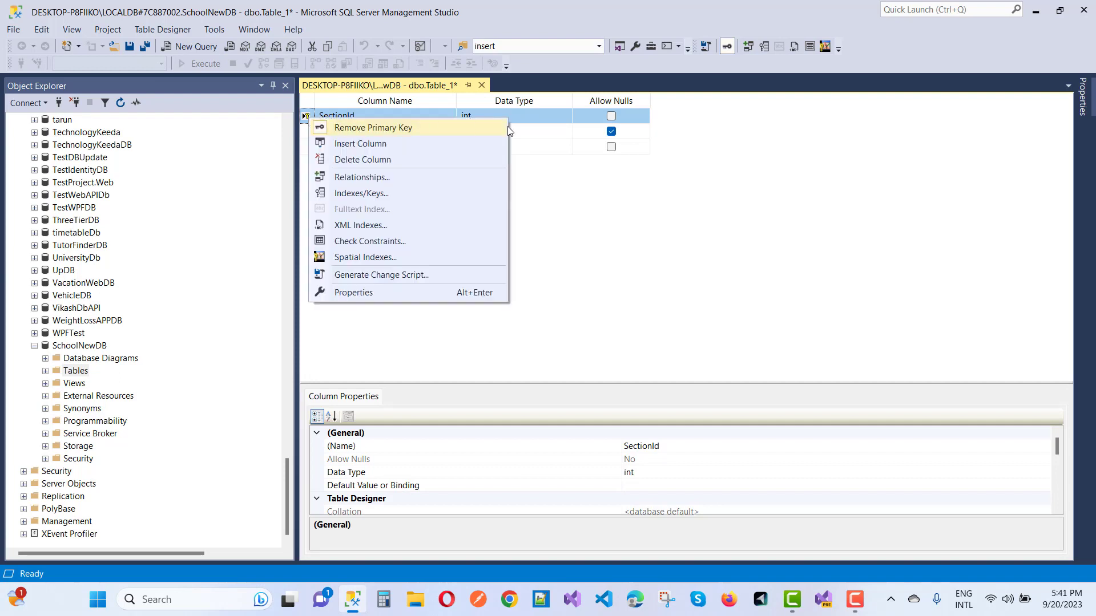
{"action": "left_click", "coordinate": [588, 223]}
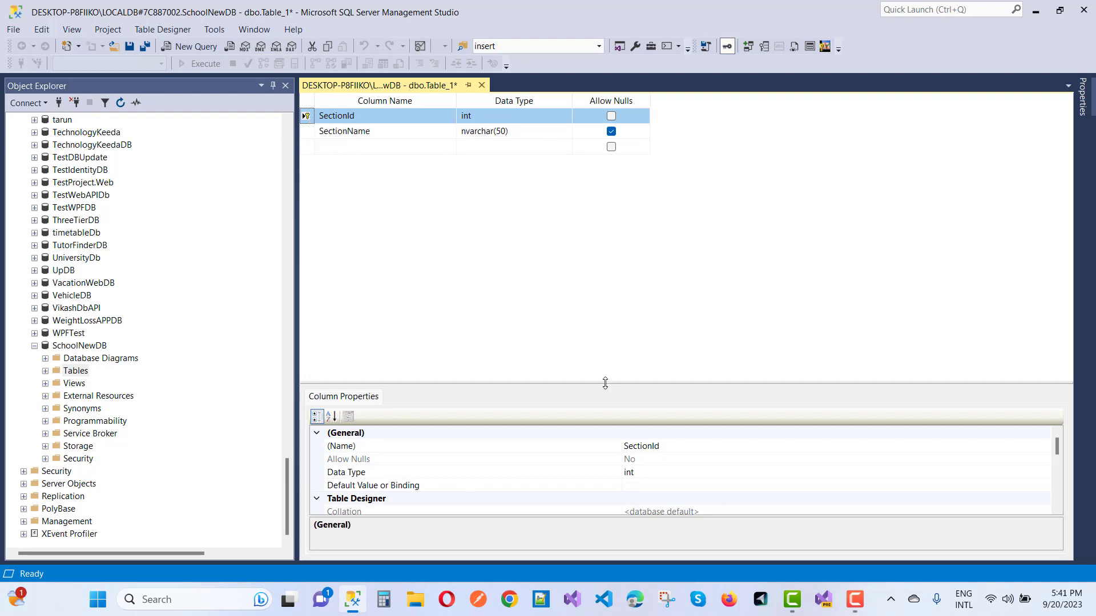
Make SectionId an identity column by setting Is Identity to Yes in its identity specification.
{"action": "left_click_drag", "start_coordinate": [614, 278], "coordinate": [608, 199]}
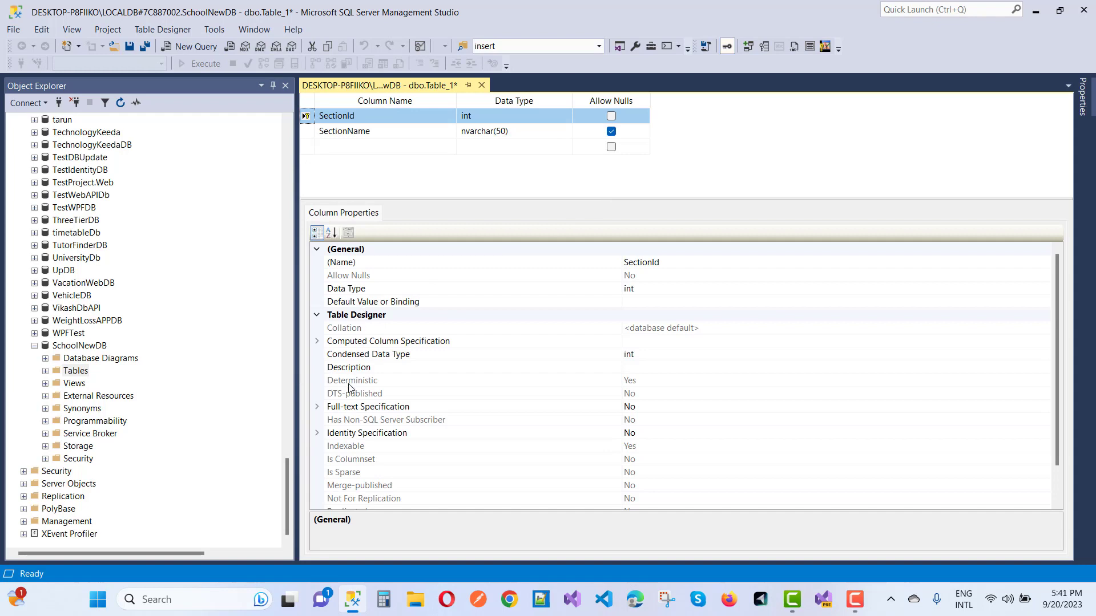
{"action": "left_click", "coordinate": [318, 434]}
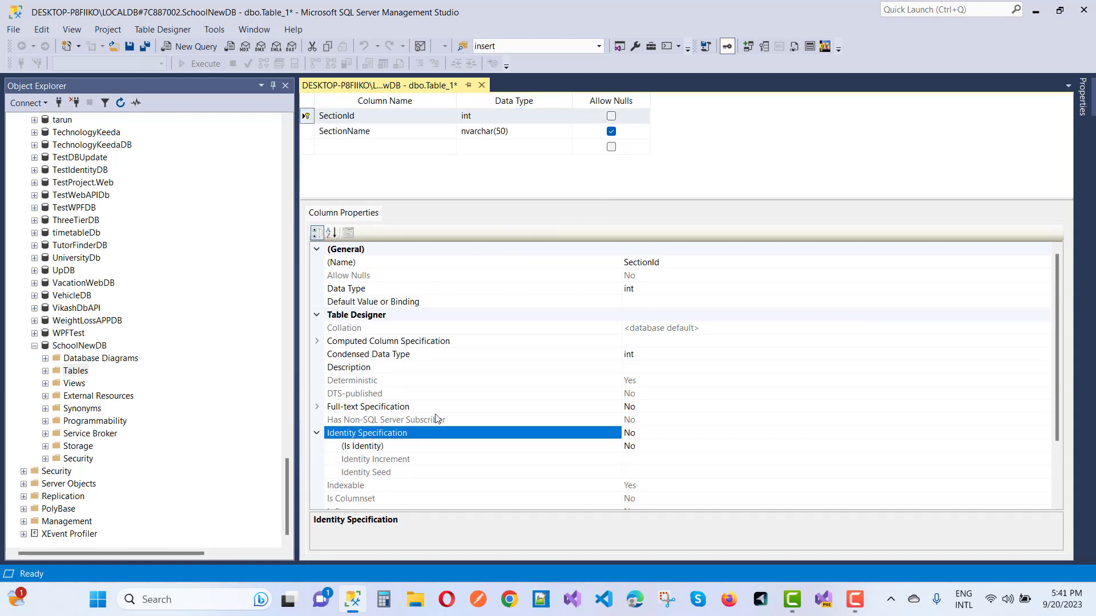
{"action": "left_click", "coordinate": [632, 446]}
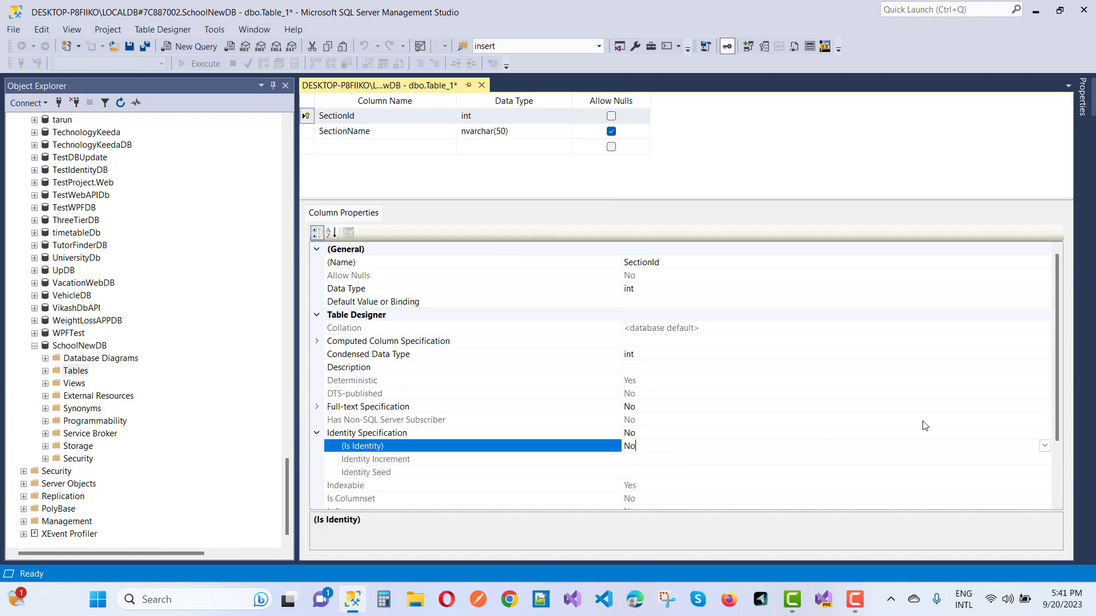
{"action": "left_click", "coordinate": [1044, 446]}
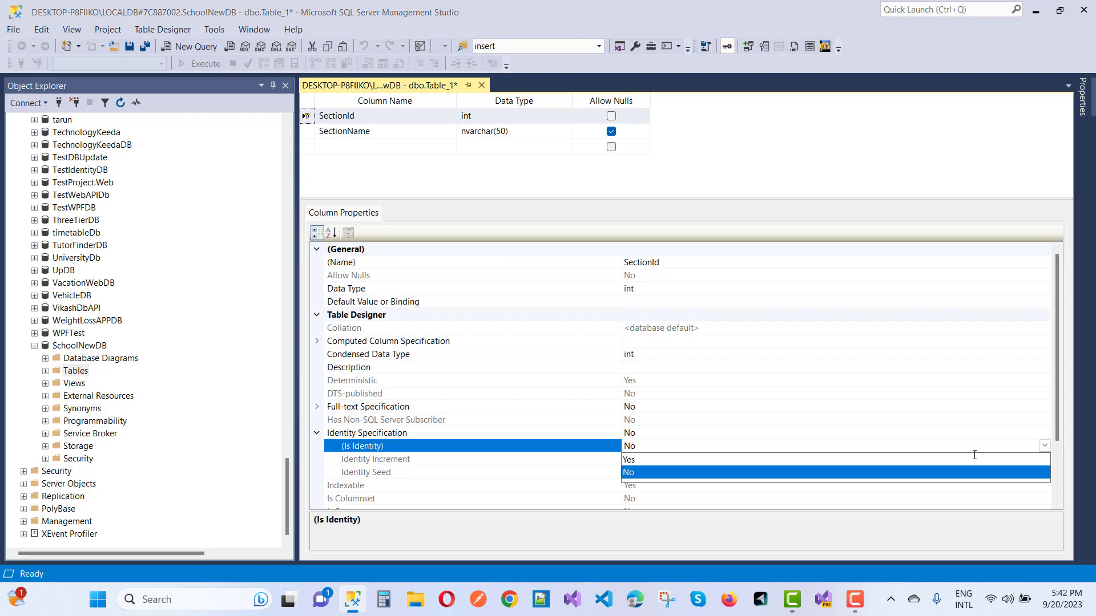
{"action": "left_click", "coordinate": [712, 460]}
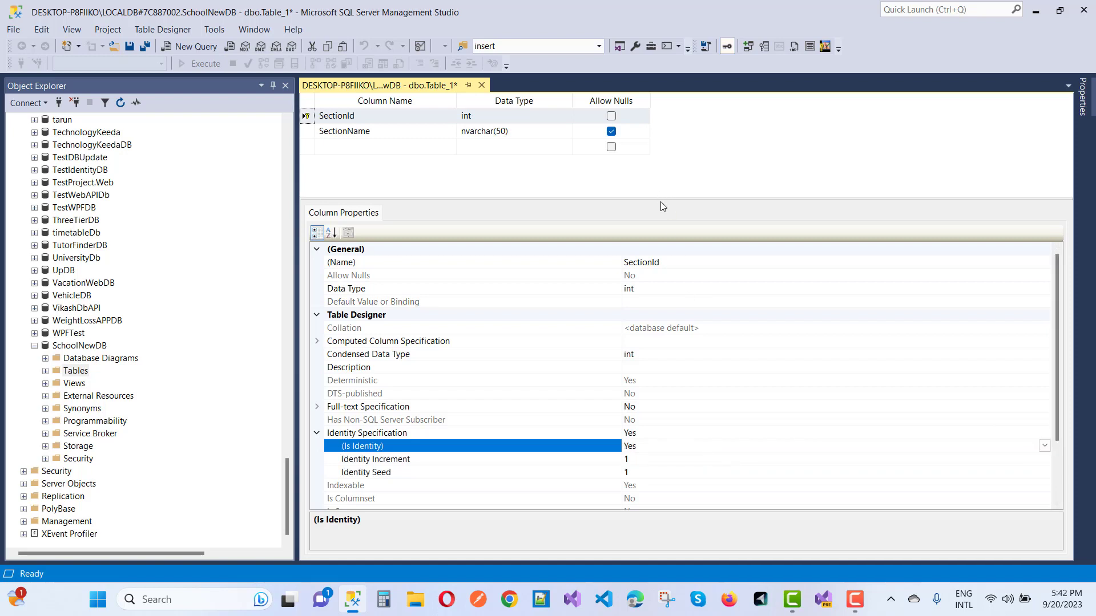
{"action": "left_click_drag", "start_coordinate": [661, 198], "coordinate": [678, 277]}
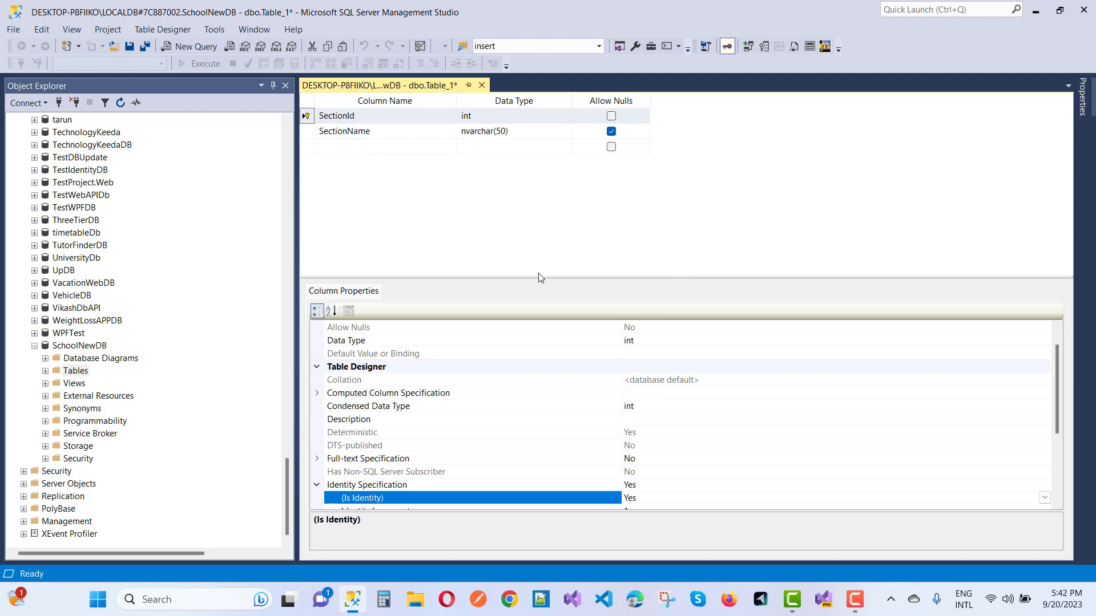
{"action": "left_click_drag", "start_coordinate": [537, 278], "coordinate": [534, 166]}
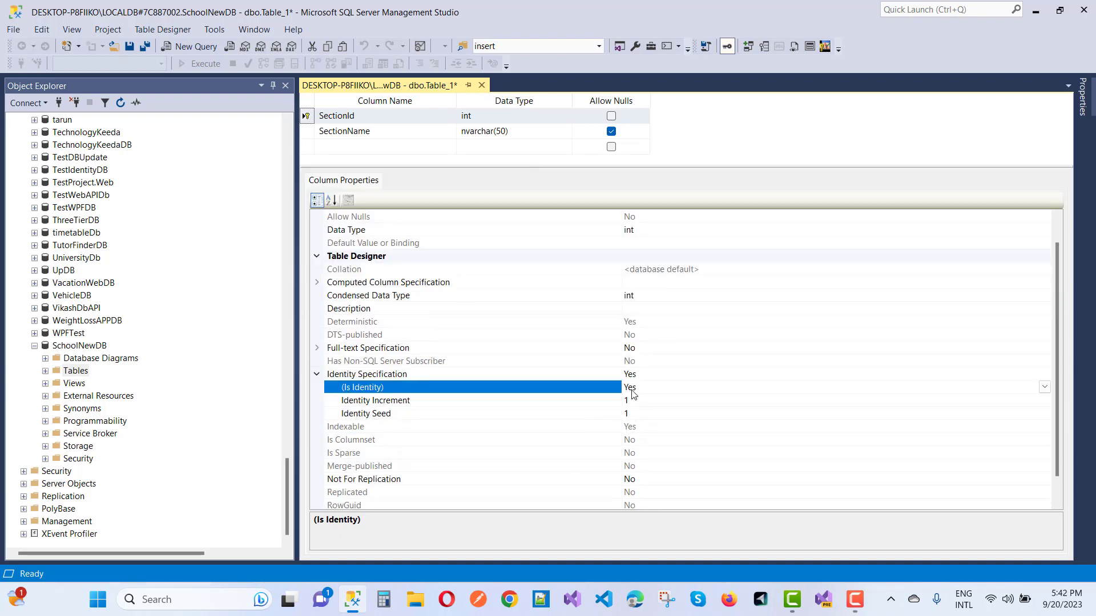
Save the new table under the name Section.
{"action": "left_click_drag", "start_coordinate": [653, 165], "coordinate": [667, 364]}
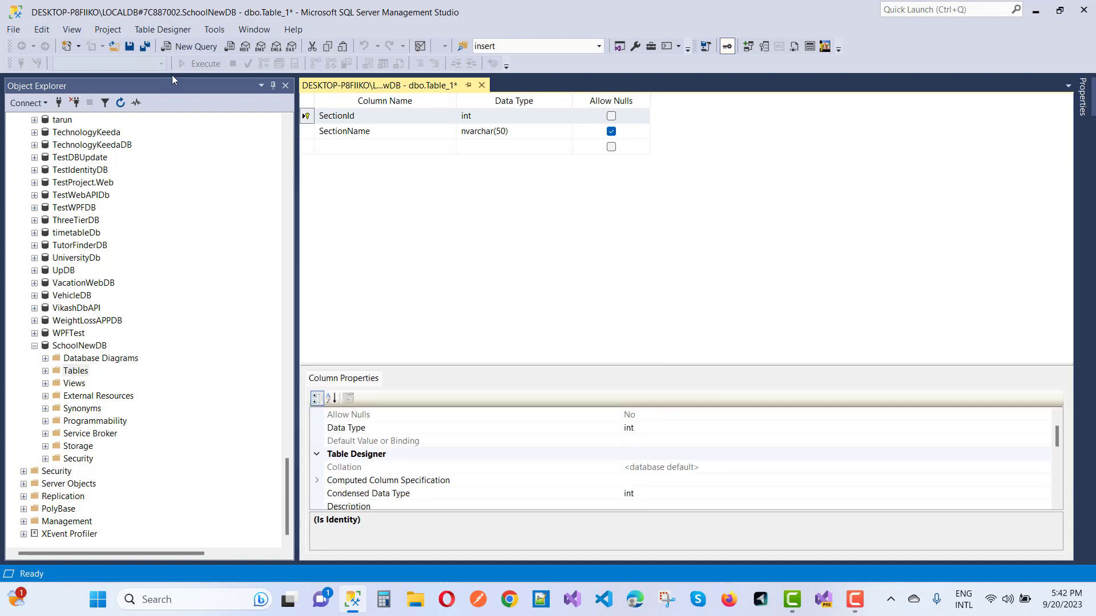
{"action": "left_click", "coordinate": [146, 48]}
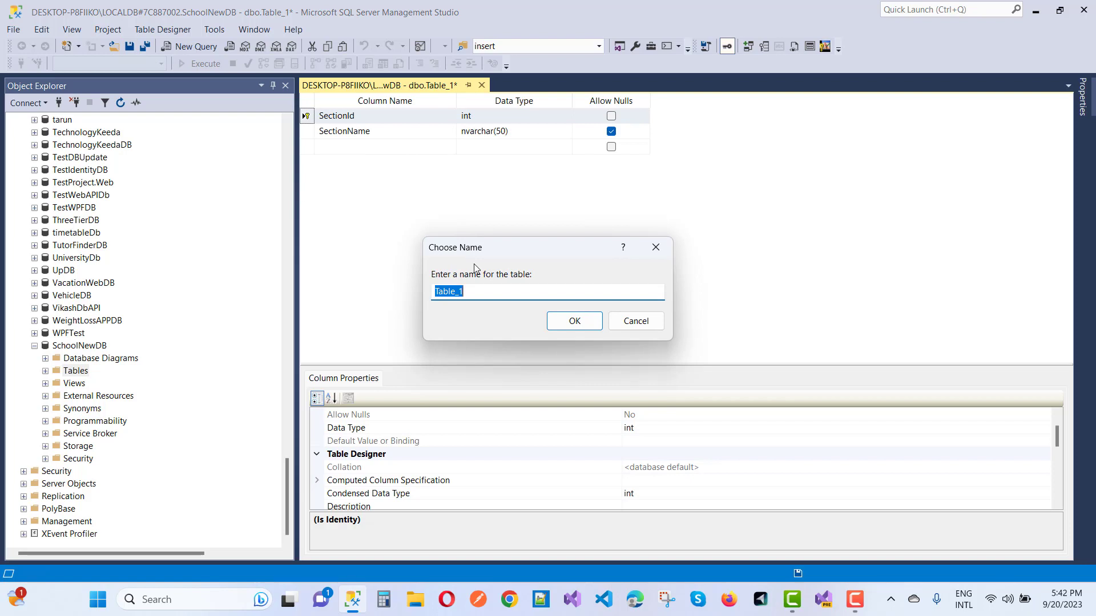
{"action": "type", "text": "Section"}
{"action": "key", "text": "Return"}
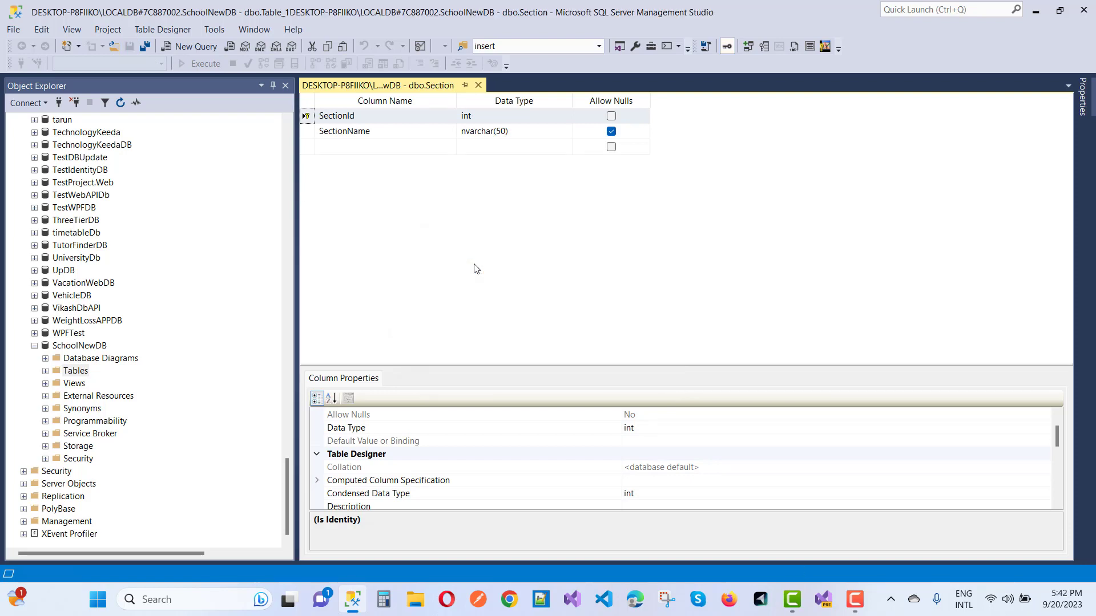
Close the Section table's design and start a new table in SchoolNewDB.
{"action": "left_click", "coordinate": [45, 372]}
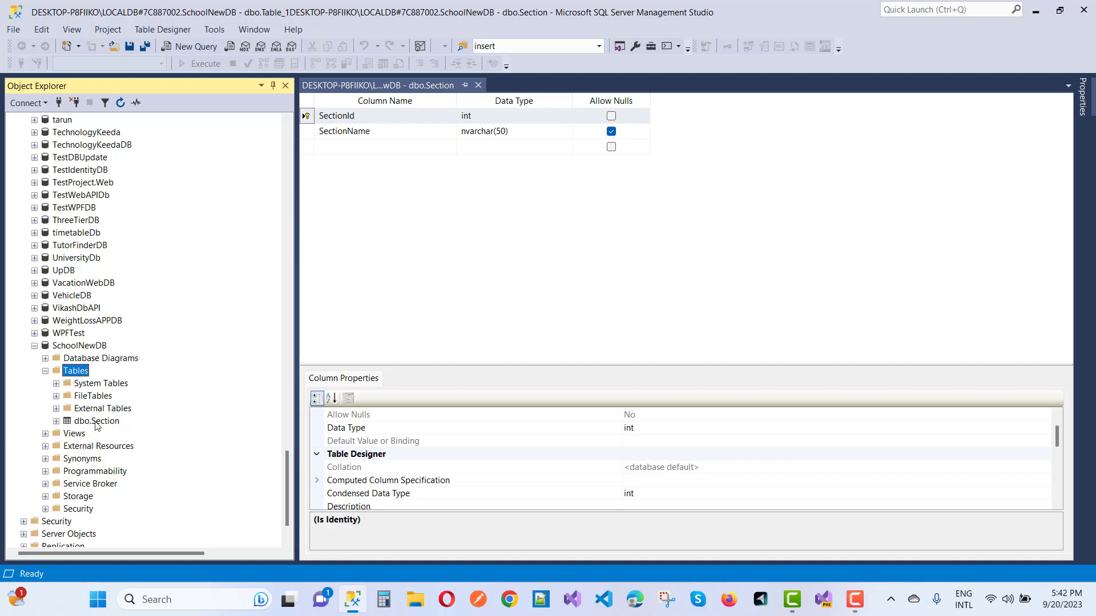
{"action": "left_click", "coordinate": [478, 85]}
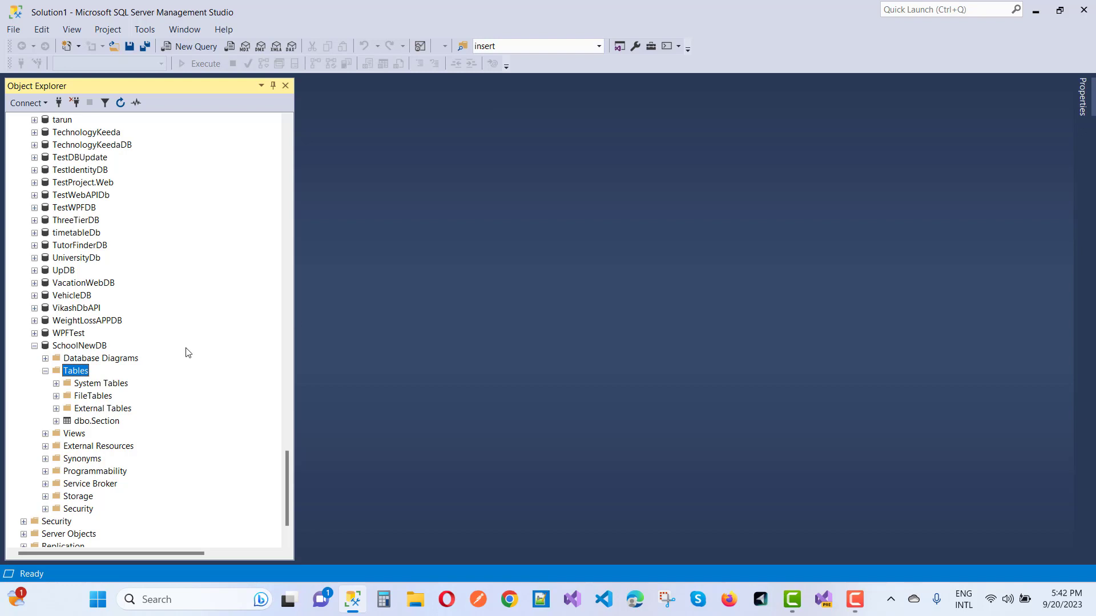
{"action": "right_click", "coordinate": [85, 373]}
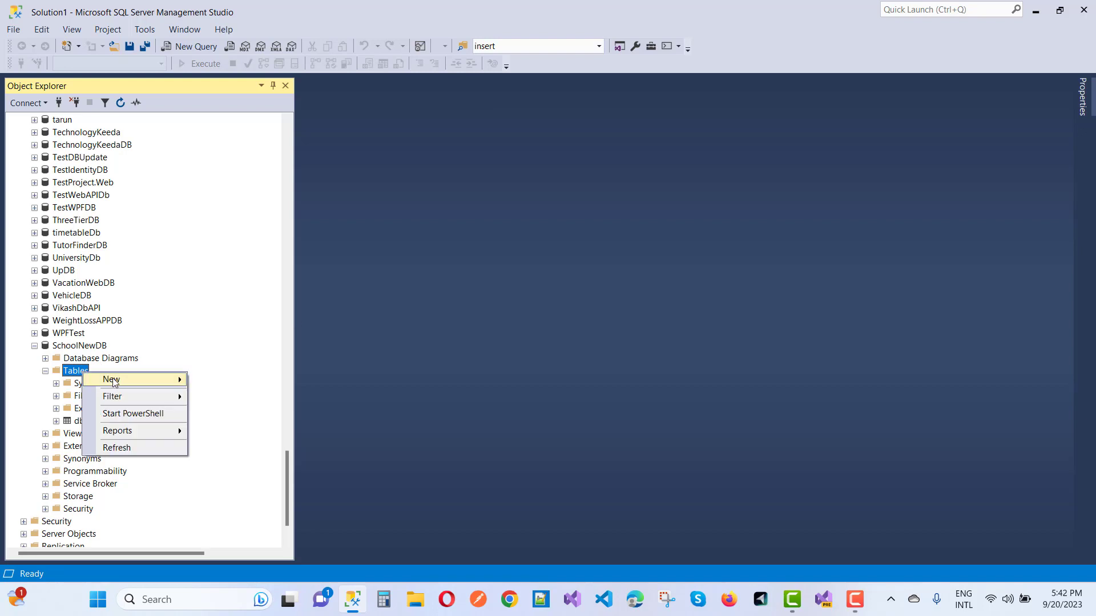
{"action": "mouse_move", "coordinate": [113, 382]}
{"action": "left_click", "coordinate": [224, 380]}
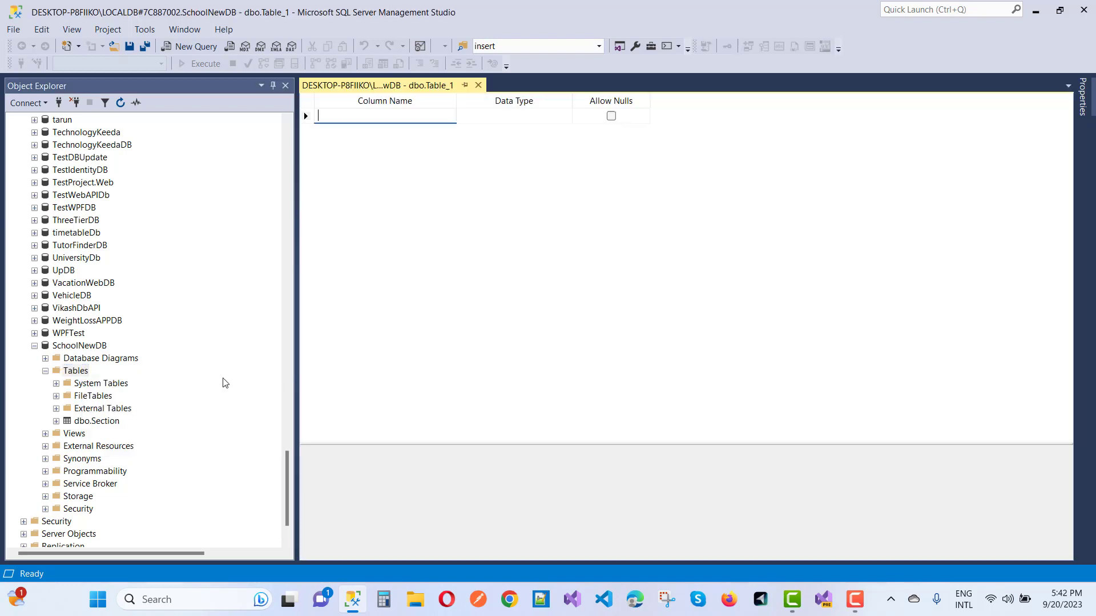
Add a StudentId column with the int data type as the new table's first column.
{"action": "type", "text": "StudentId"}
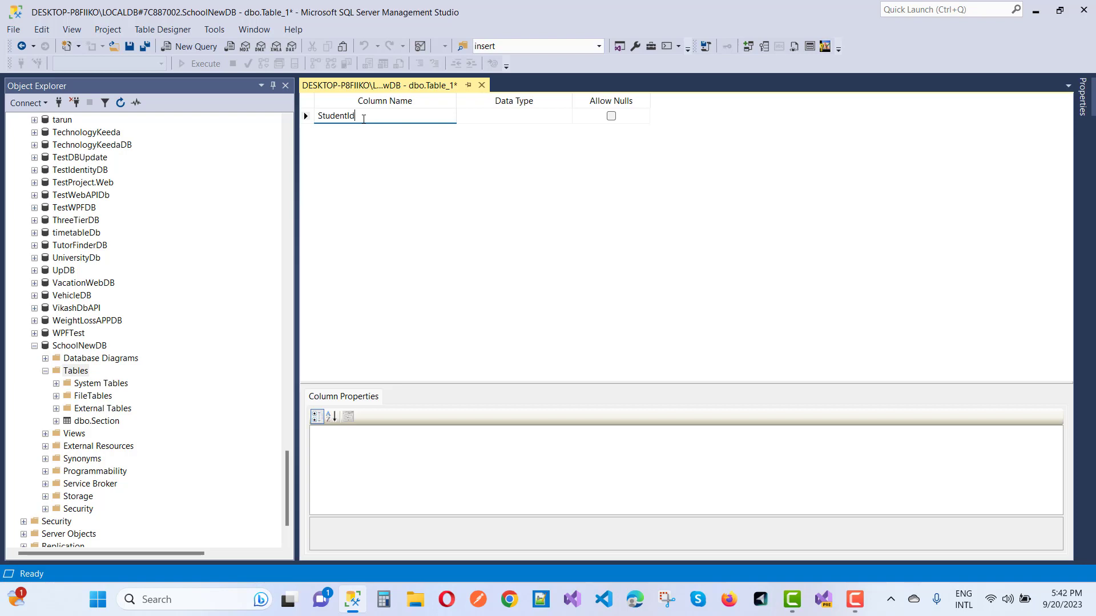
{"action": "left_click", "coordinate": [524, 116]}
{"action": "type", "text": "int"}
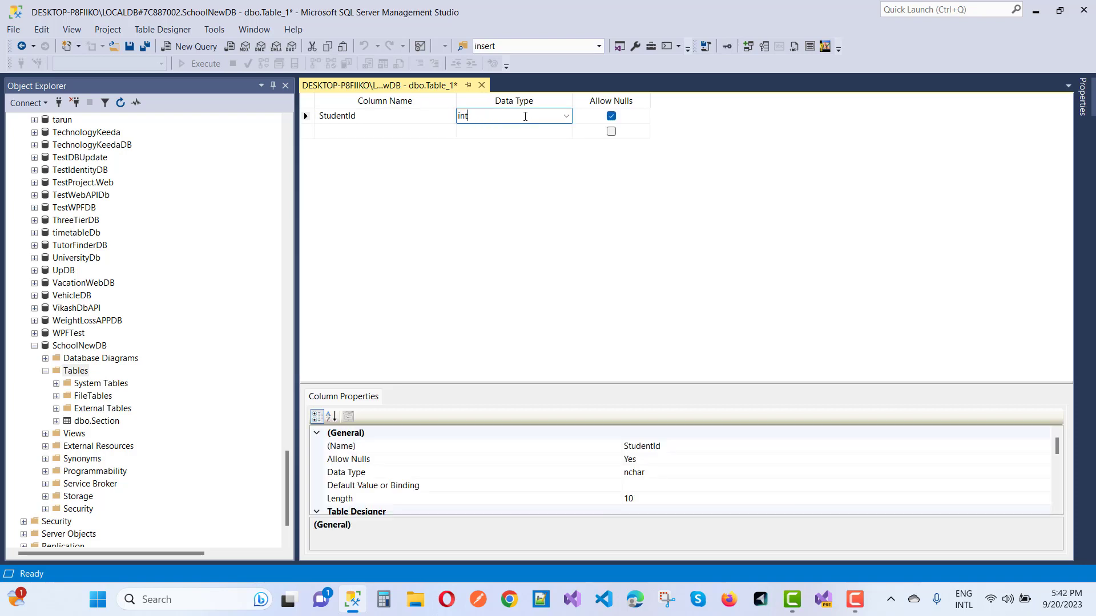
{"action": "key", "text": "Tab"}
{"action": "key", "text": "Tab"}
Add a second column named StudentName with the data type nvarchar(50).
{"action": "type", "text": "Stu"}
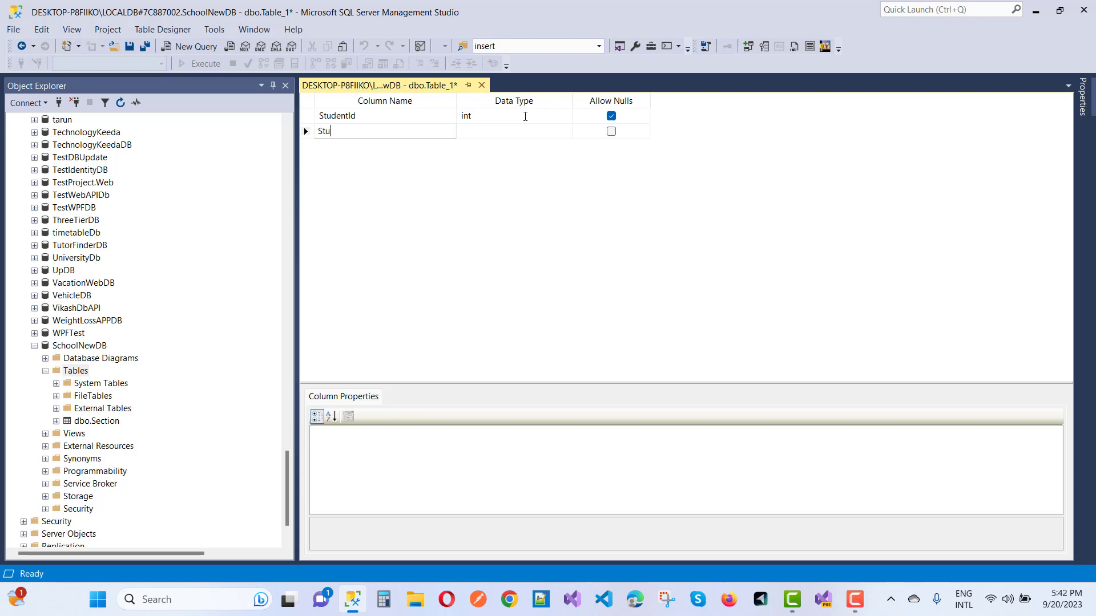
{"action": "type", "text": "dentname"}
{"action": "key", "text": "BackSpace"}
{"action": "key", "text": "BackSpace"}
{"action": "key", "text": "BackSpace"}
{"action": "type", "text": "Name"}
{"action": "left_click", "coordinate": [492, 139]}
{"action": "left_click", "coordinate": [495, 133]}
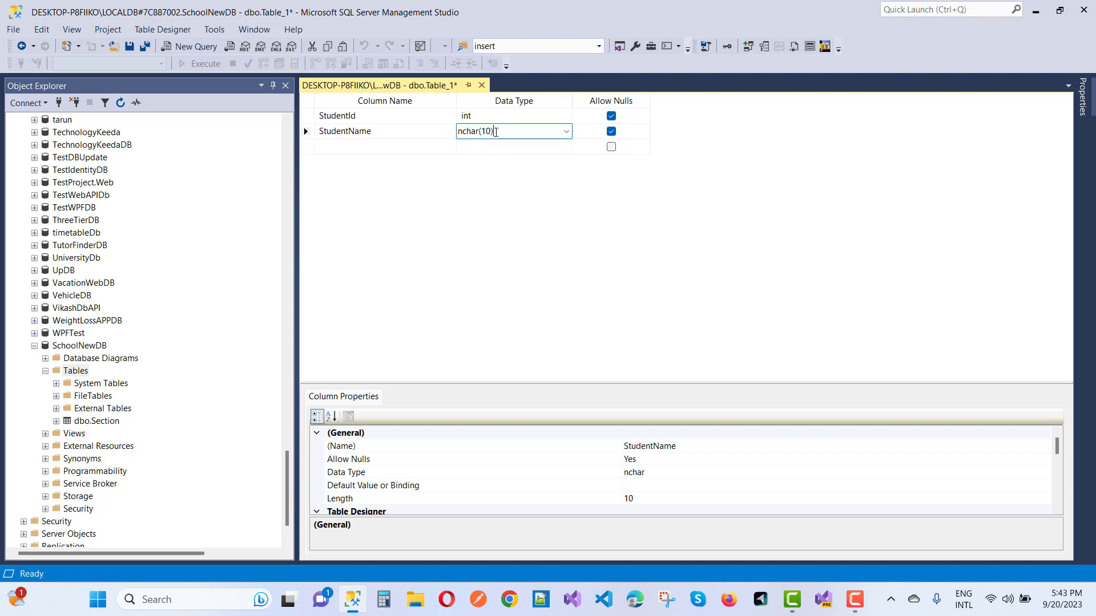
{"action": "key", "text": "BackSpace"}
{"action": "key", "text": "BackSpace"}
{"action": "key", "text": "BackSpace"}
{"action": "key", "text": "BackSpace"}
{"action": "key", "text": "BackSpace"}
{"action": "key", "text": "BackSpace"}
{"action": "key", "text": "BackSpace"}
{"action": "key", "text": "BackSpace"}
{"action": "type", "text": "nvarchar"}
{"action": "key", "text": "Tab"}
{"action": "key", "text": "Tab"}
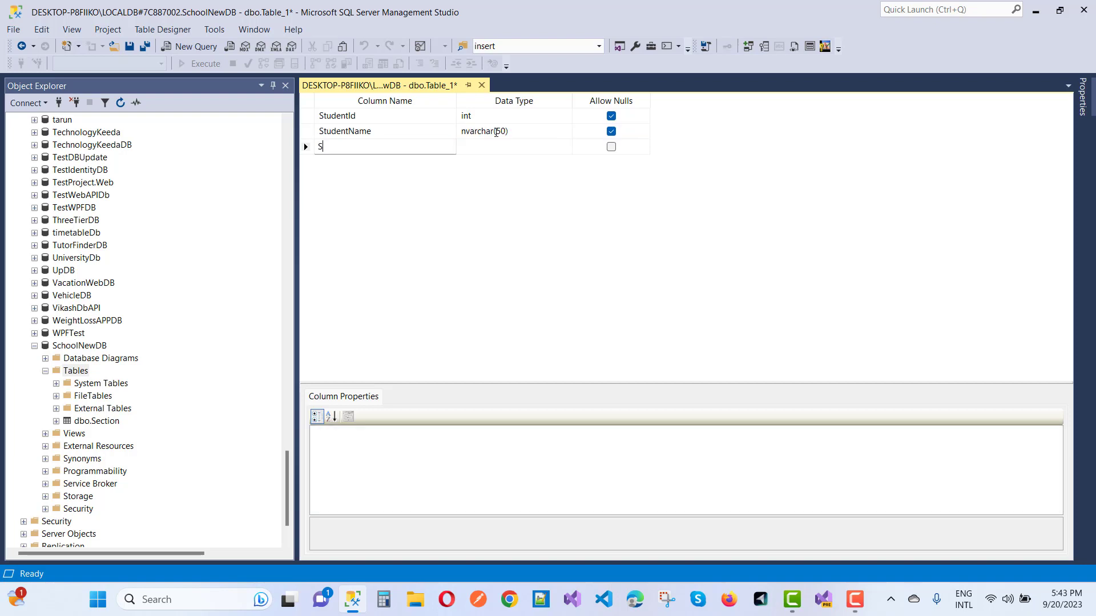
Add a third column named SectionId with the int data type.
{"action": "type", "text": "SectionId"}
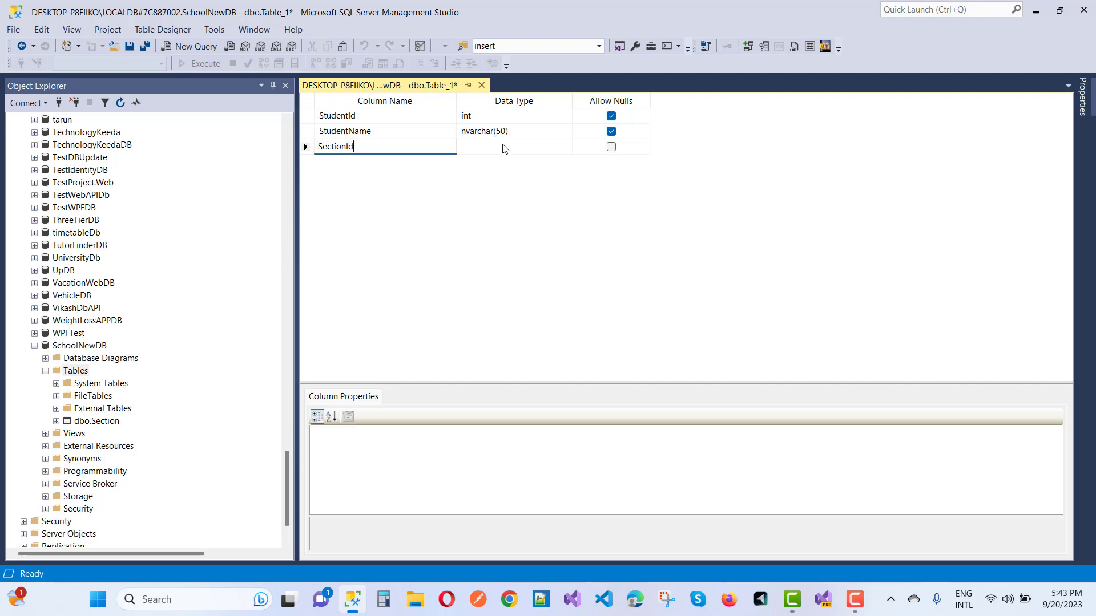
{"action": "left_click", "coordinate": [494, 152]}
{"action": "type", "text": "int"}
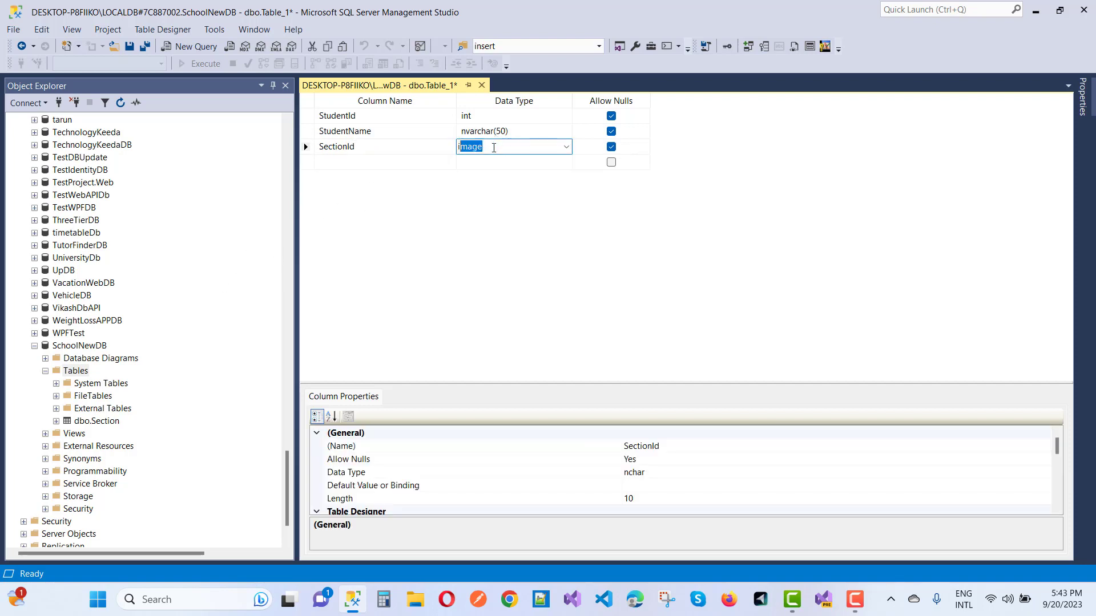
{"action": "left_click", "coordinate": [381, 165]}
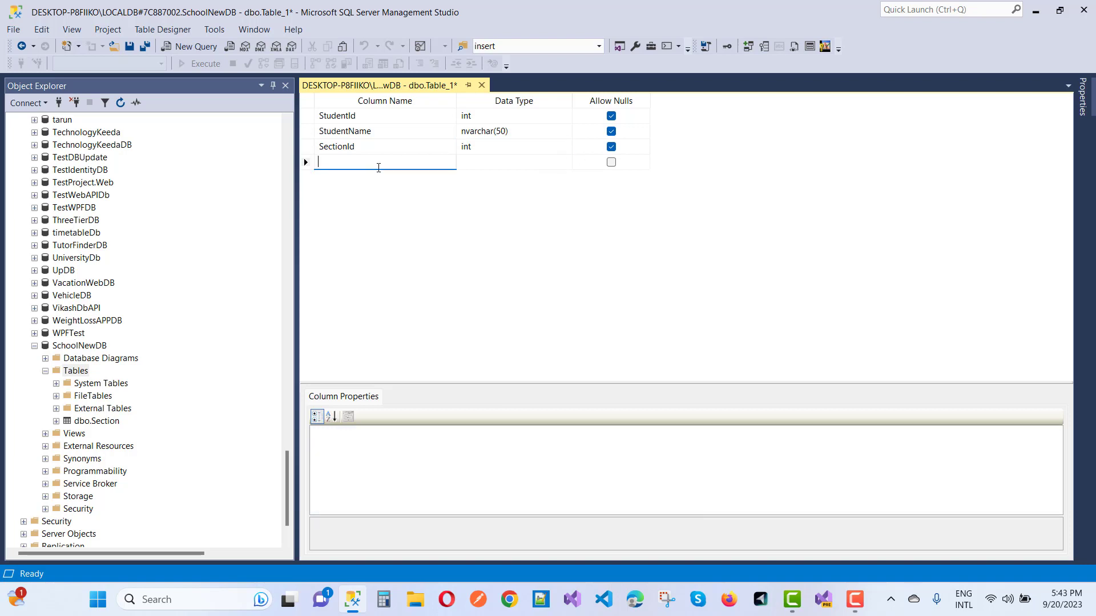
Make StudentId the primary key and set Is Identity to Yes in its identity specification.
{"action": "right_click", "coordinate": [313, 121]}
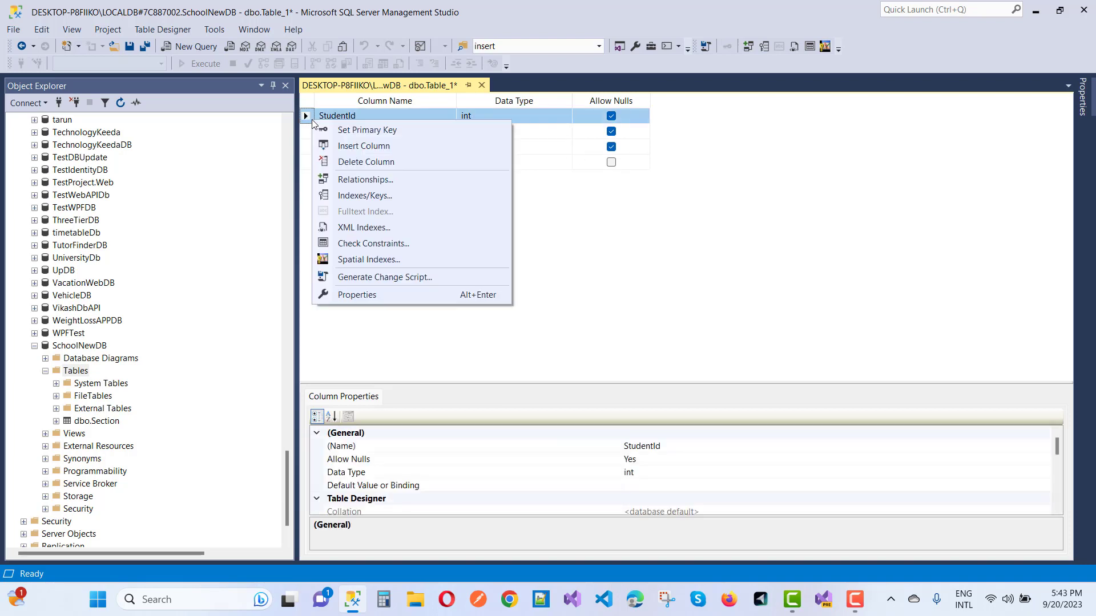
{"action": "left_click", "coordinate": [344, 131]}
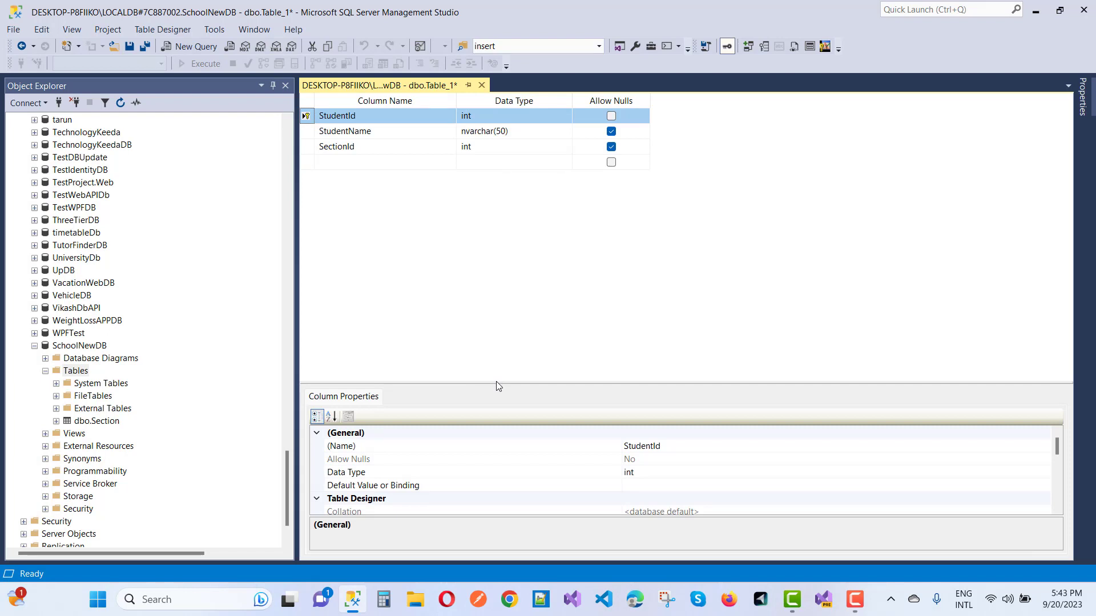
{"action": "left_click_drag", "start_coordinate": [495, 381], "coordinate": [518, 226]}
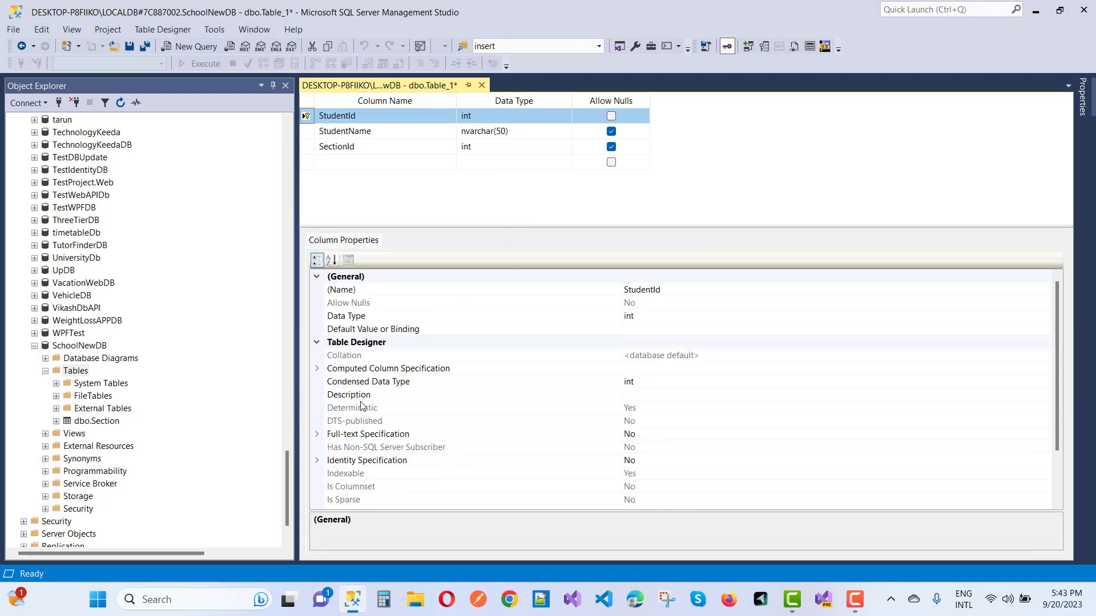
{"action": "left_click", "coordinate": [317, 462]}
{"action": "scroll", "coordinate": [582, 416], "scroll_direction": "down", "scroll_amount": 2}
{"action": "left_click", "coordinate": [644, 409]}
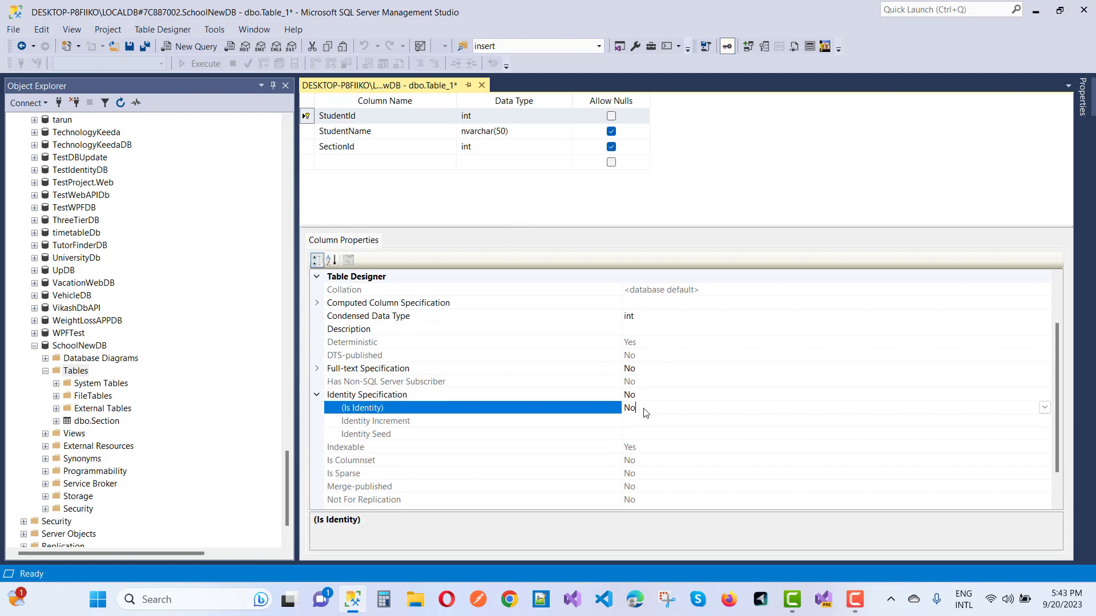
{"action": "left_click", "coordinate": [1043, 408]}
{"action": "left_click", "coordinate": [1044, 408]}
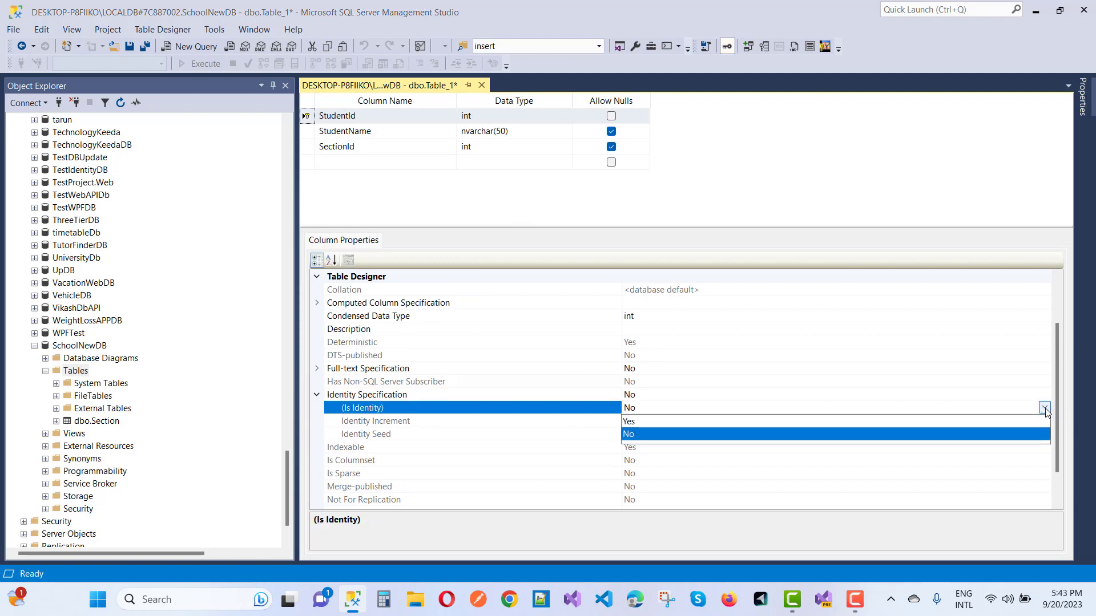
{"action": "left_click", "coordinate": [738, 421]}
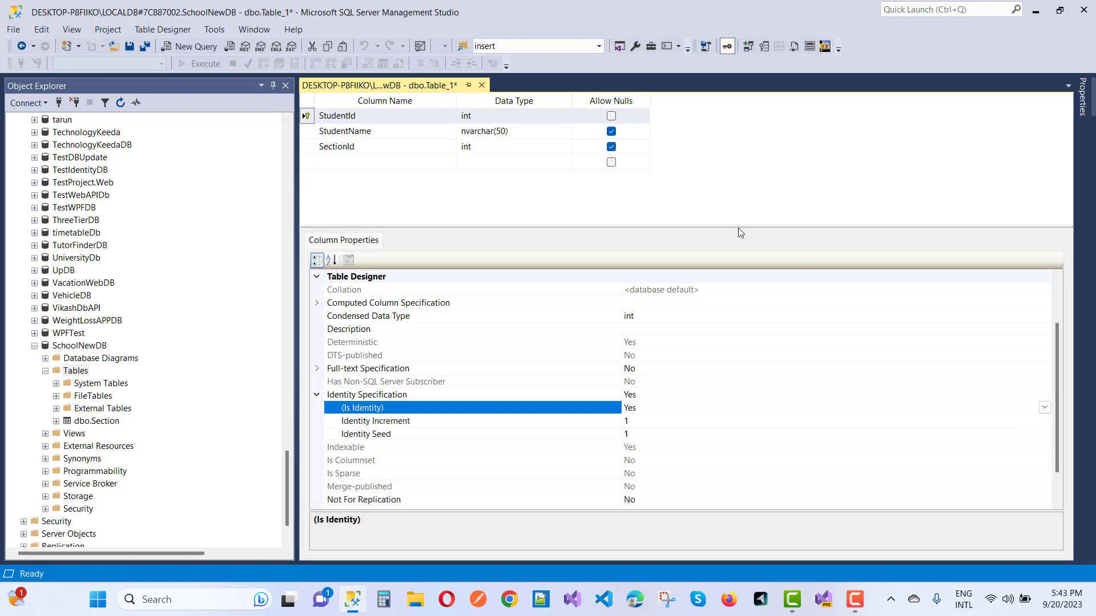
{"action": "left_click_drag", "start_coordinate": [737, 226], "coordinate": [733, 355]}
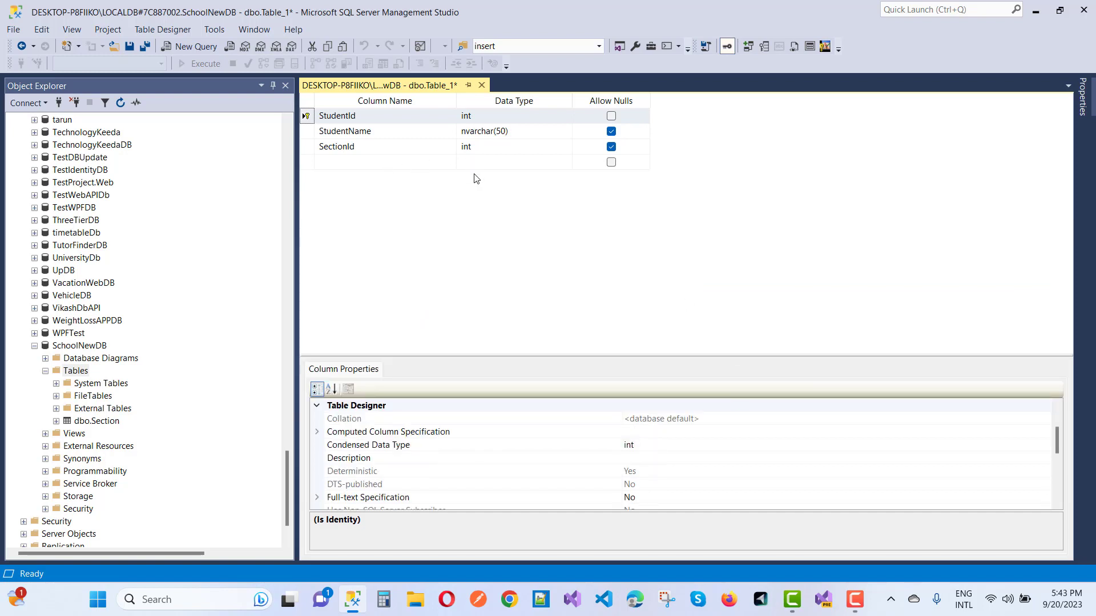
Add a new foreign key relationship to the student table, starting from its SectionId column.
{"action": "left_click", "coordinate": [312, 148]}
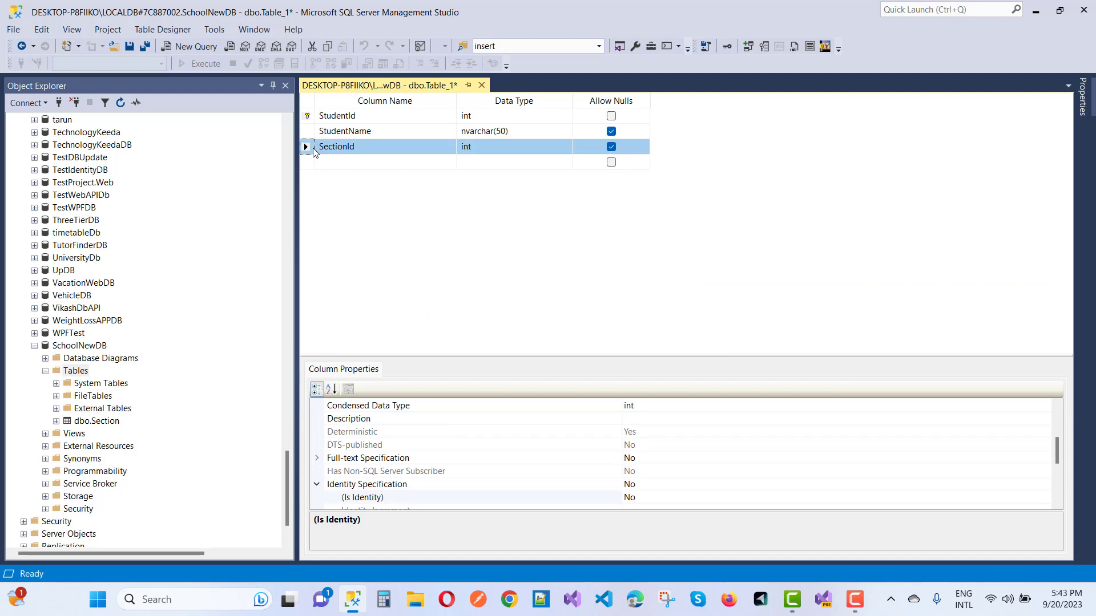
{"action": "right_click", "coordinate": [314, 152]}
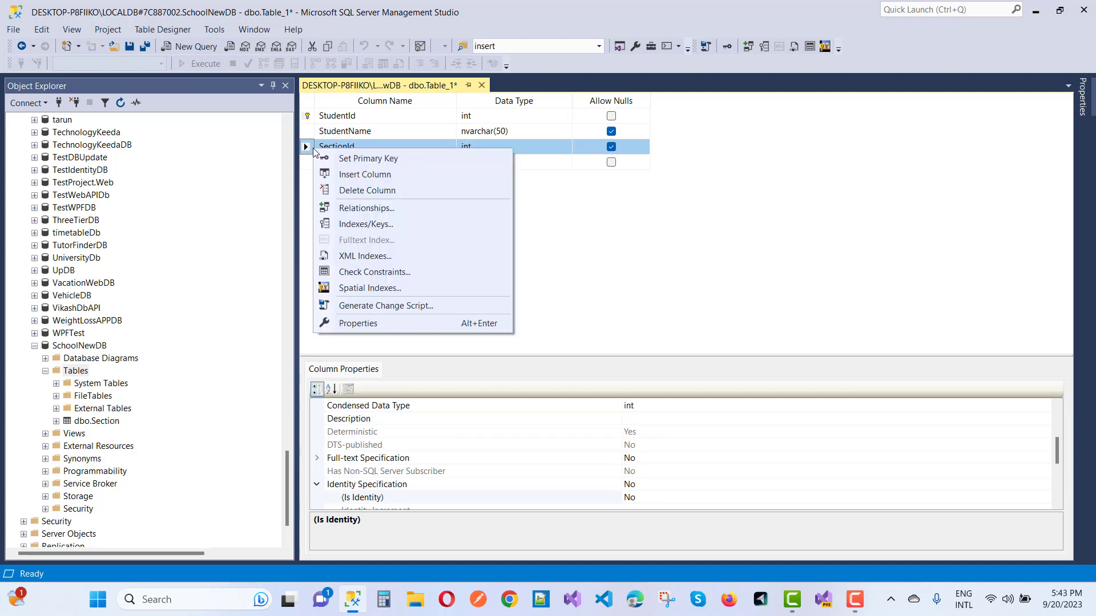
{"action": "left_click", "coordinate": [368, 209]}
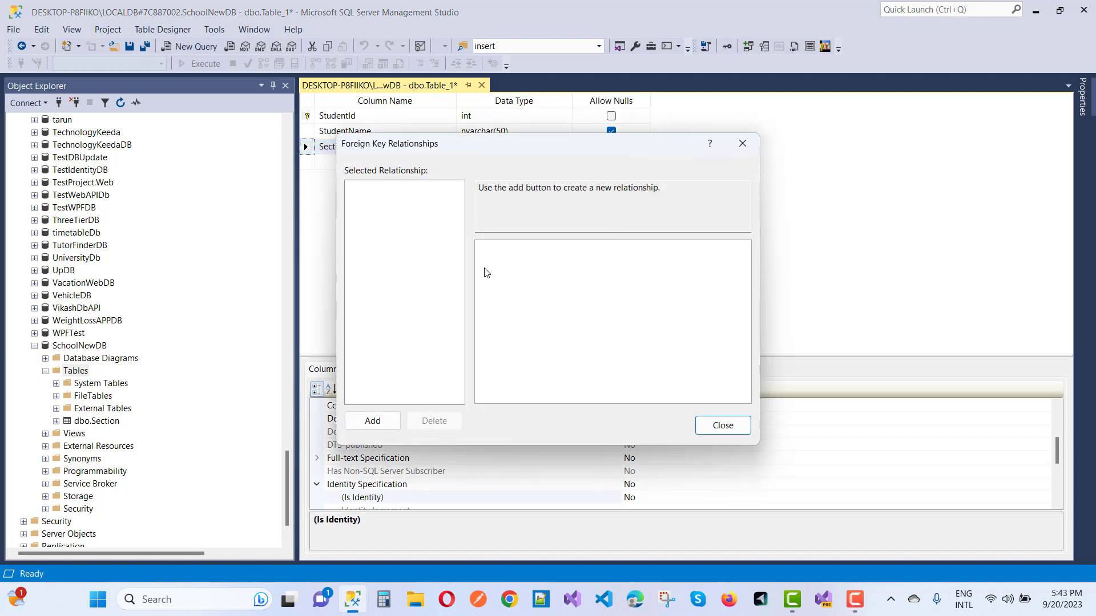
{"action": "left_click", "coordinate": [372, 424]}
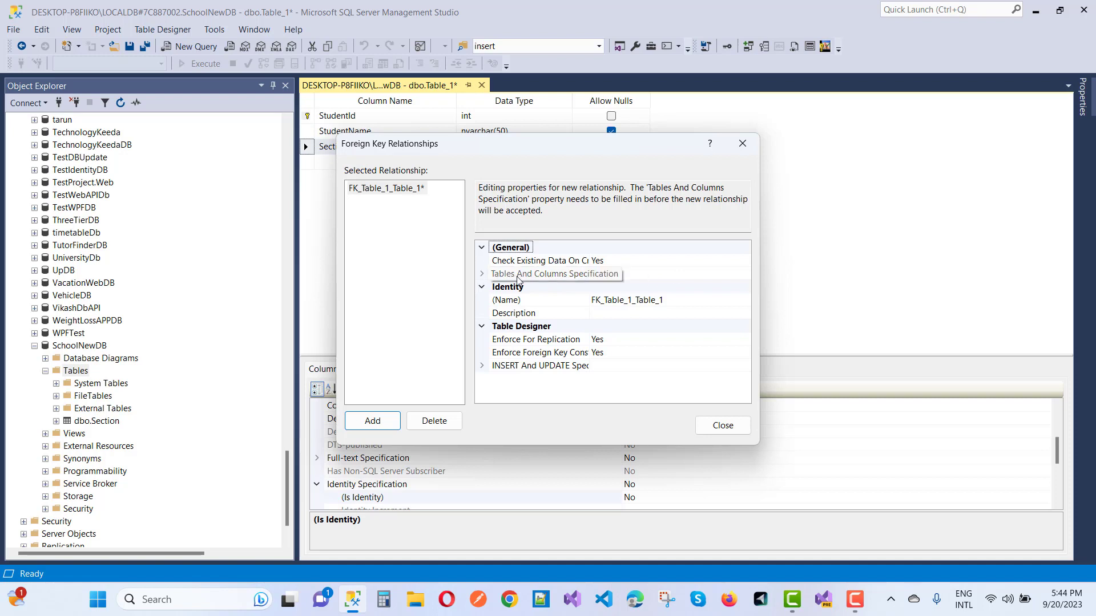
{"action": "left_click", "coordinate": [692, 274]}
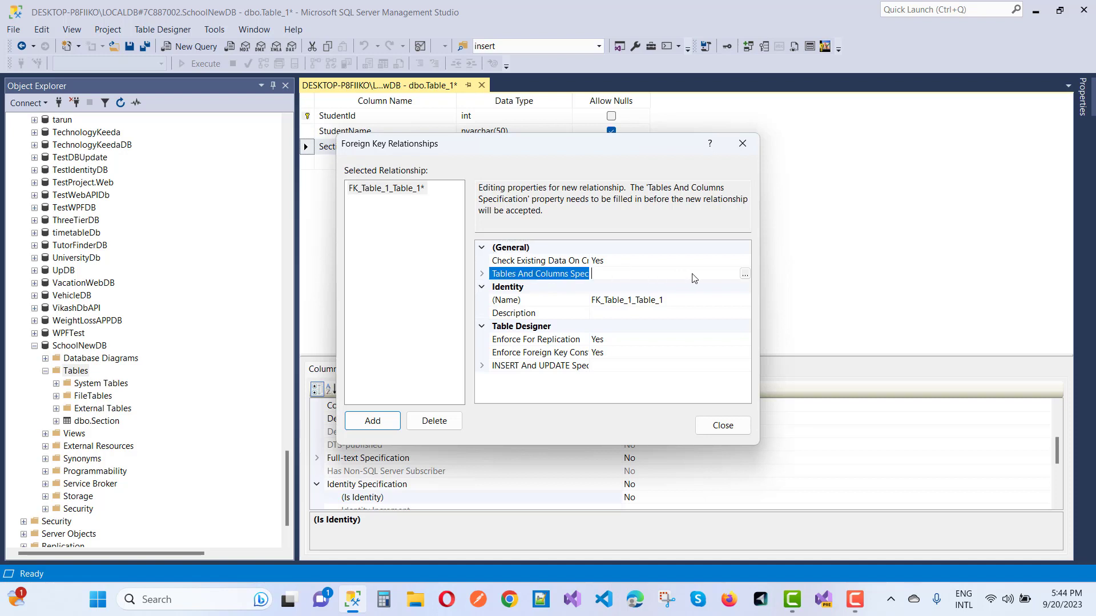
{"action": "left_click", "coordinate": [745, 274]}
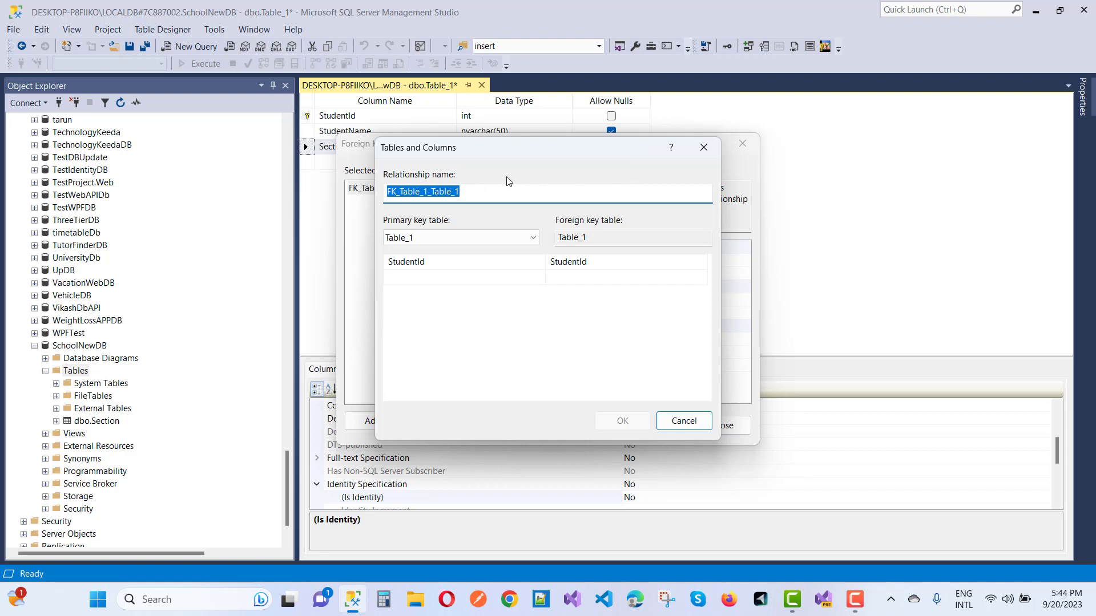
{"action": "left_click", "coordinate": [426, 195]}
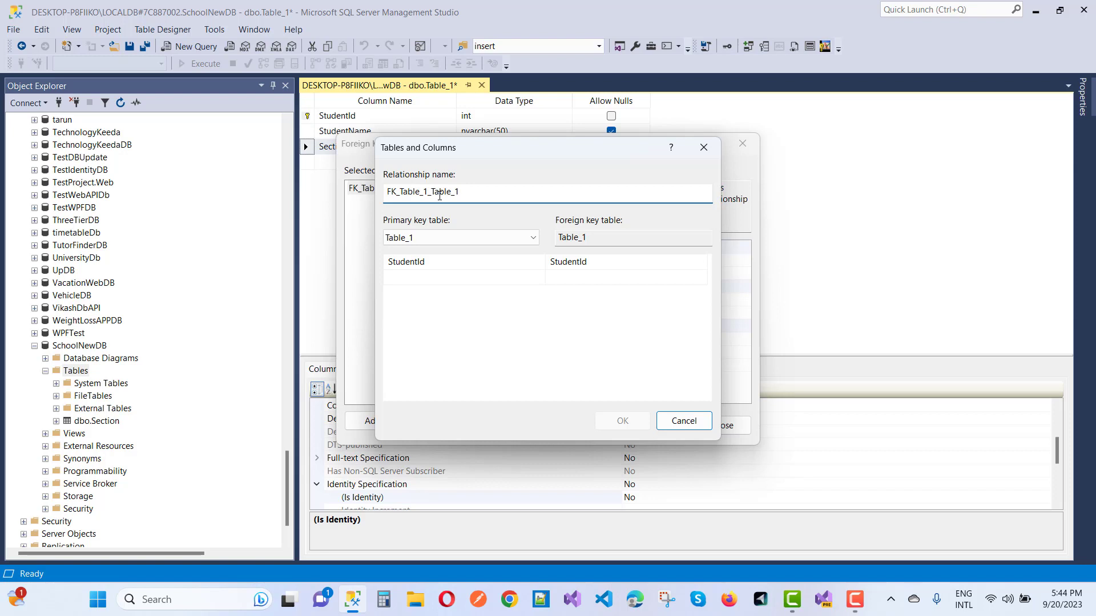
{"action": "key", "text": "BackSpace"}
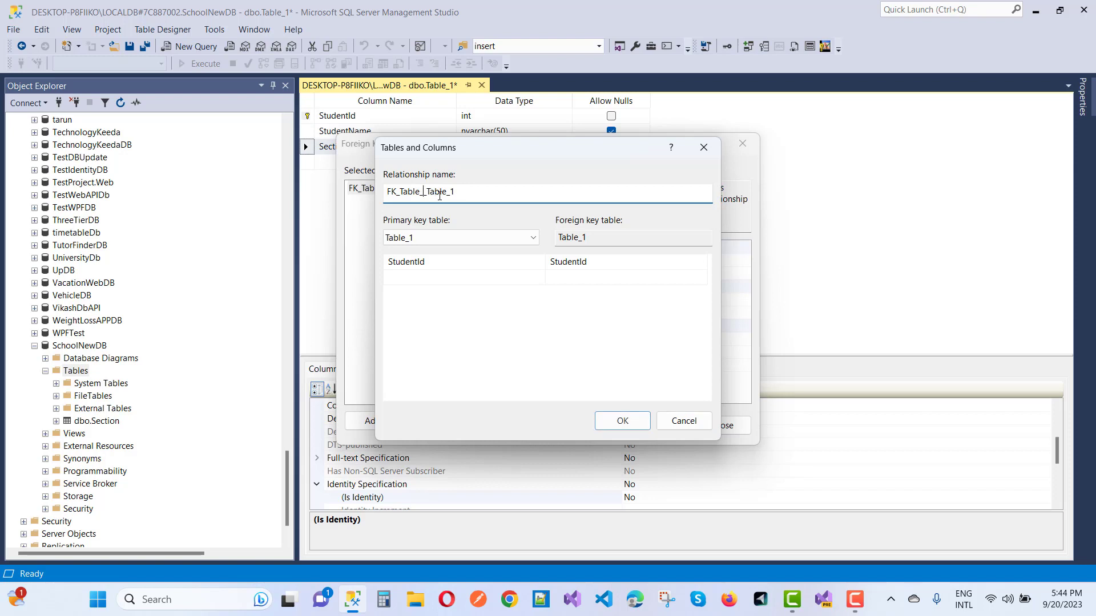
{"action": "type", "text": "Student"}
{"action": "type", "text": "Section"}
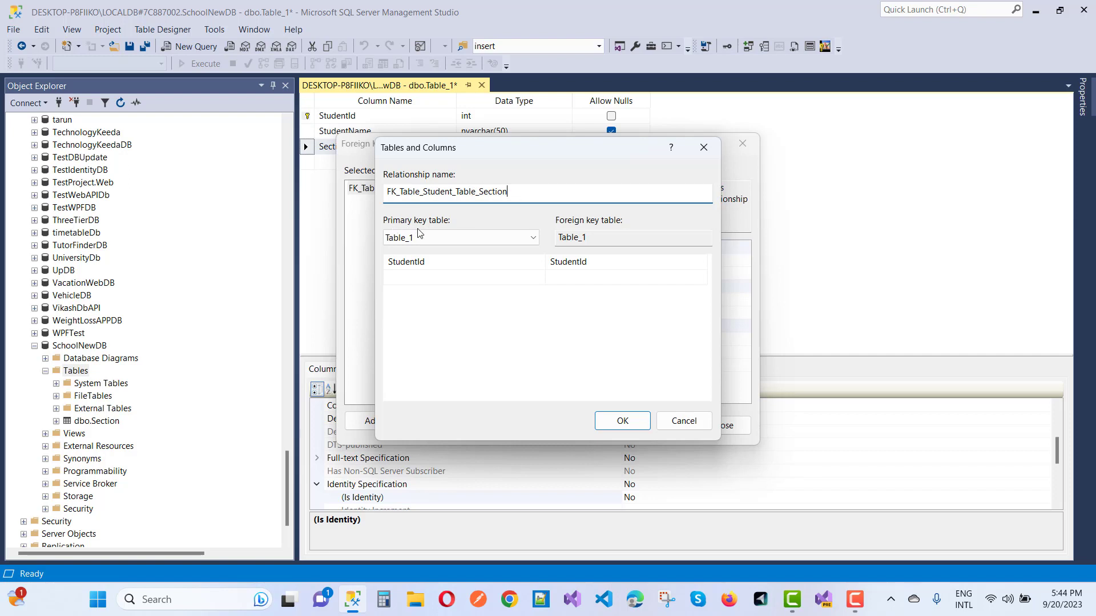
{"action": "left_click", "coordinate": [533, 239]}
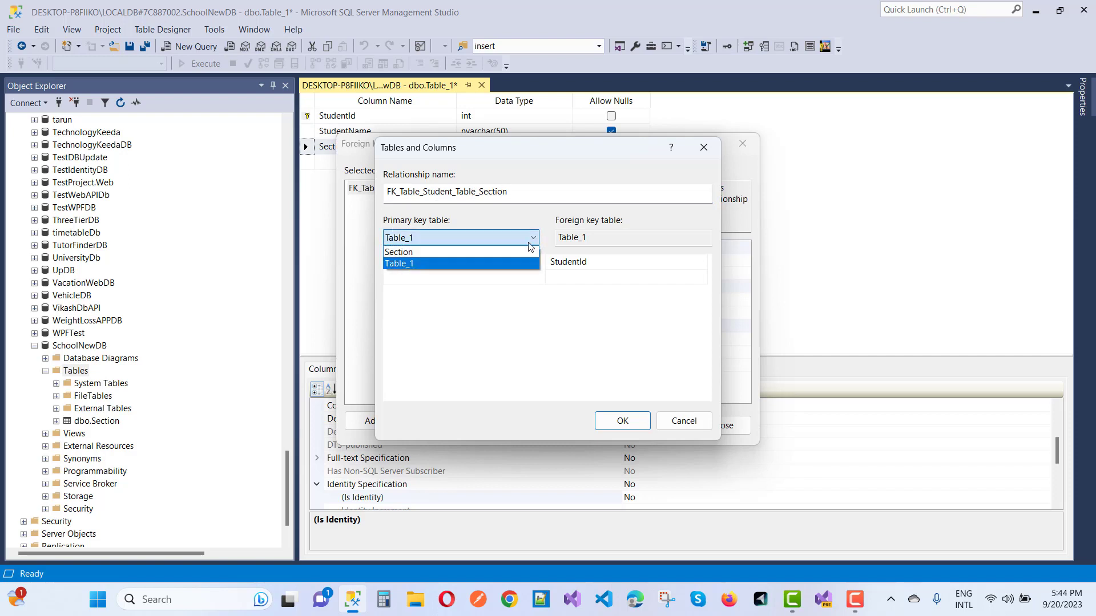
{"action": "left_click", "coordinate": [461, 254]}
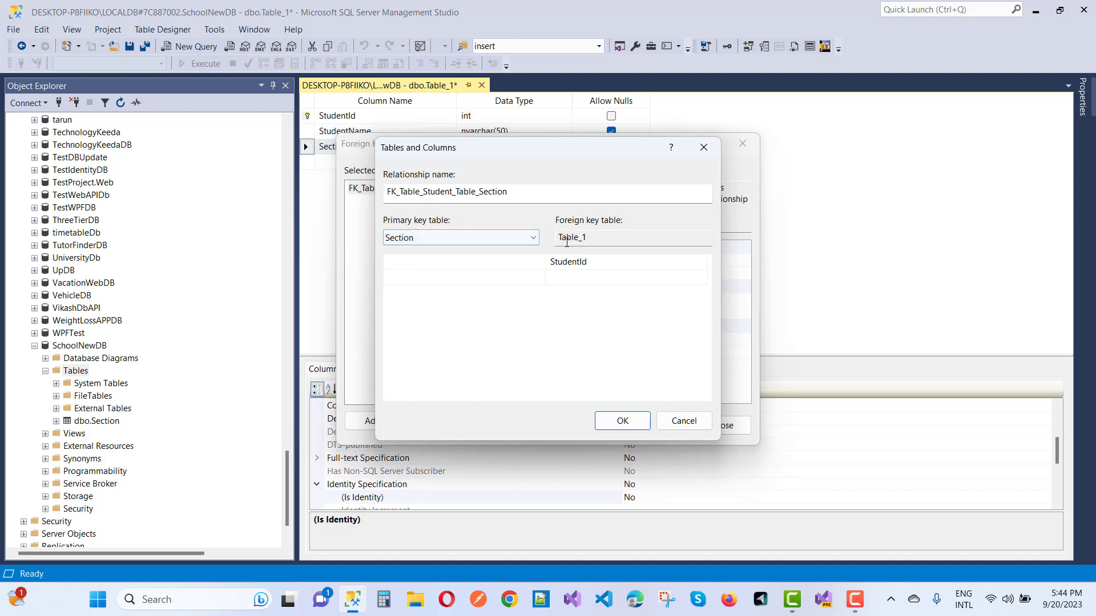
{"action": "double_click", "coordinate": [615, 240]}
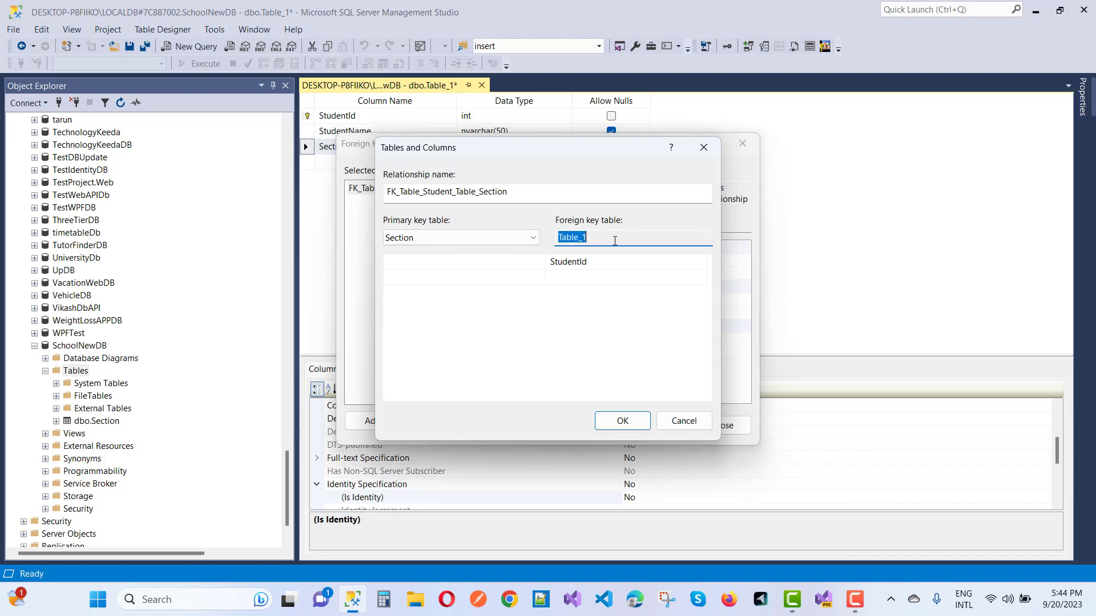
{"action": "left_click", "coordinate": [684, 422]}
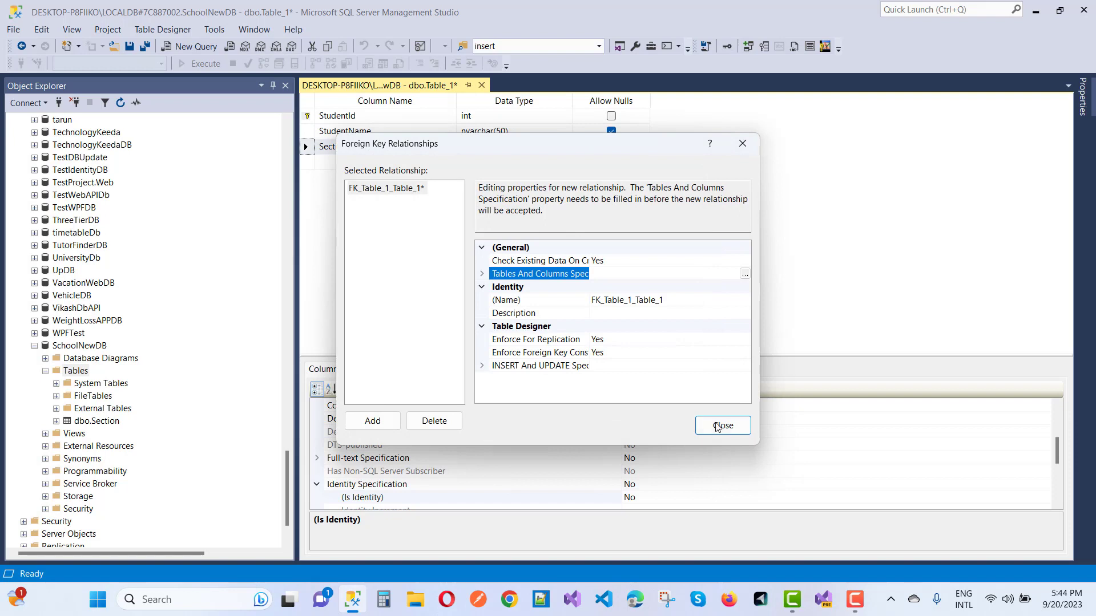
Close the foreign key relationships and save the new table under the name Student.
{"action": "left_click", "coordinate": [721, 426]}
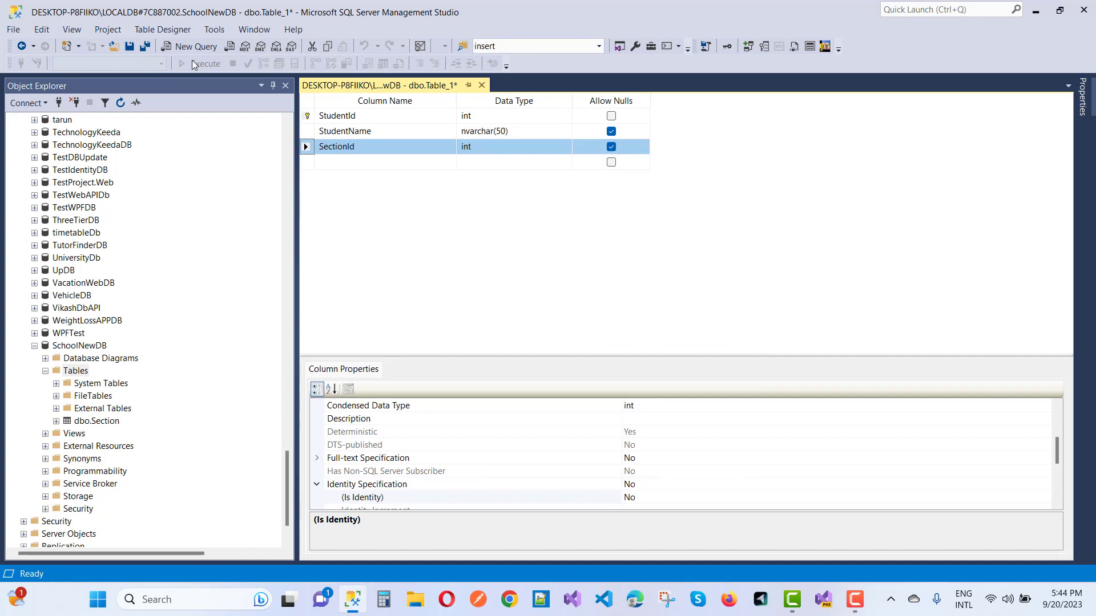
{"action": "left_click", "coordinate": [130, 48]}
{"action": "type", "text": "S"}
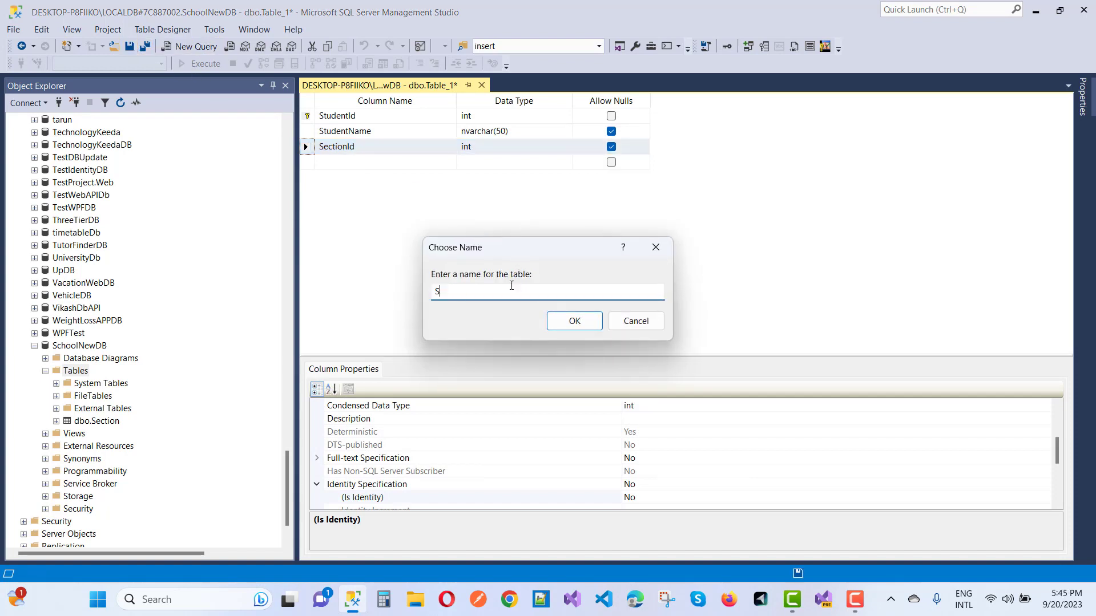
{"action": "type", "text": "tudent"}
{"action": "key", "text": "Return"}
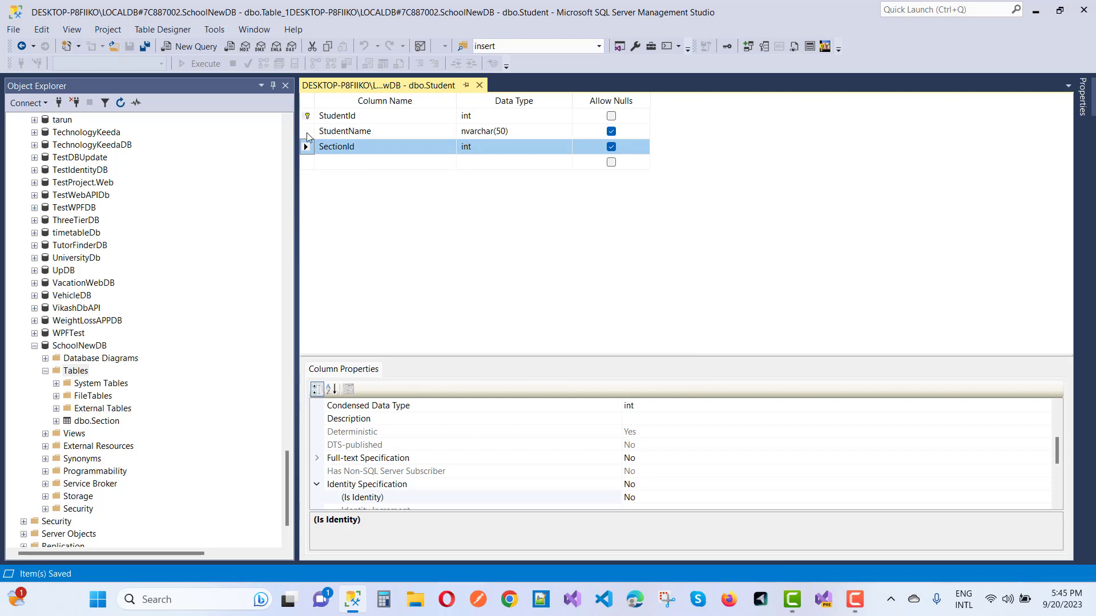
Open the tables and columns specification of the Student table's existing foreign key and rename the relationship FK_Student_Section.
{"action": "right_click", "coordinate": [308, 150]}
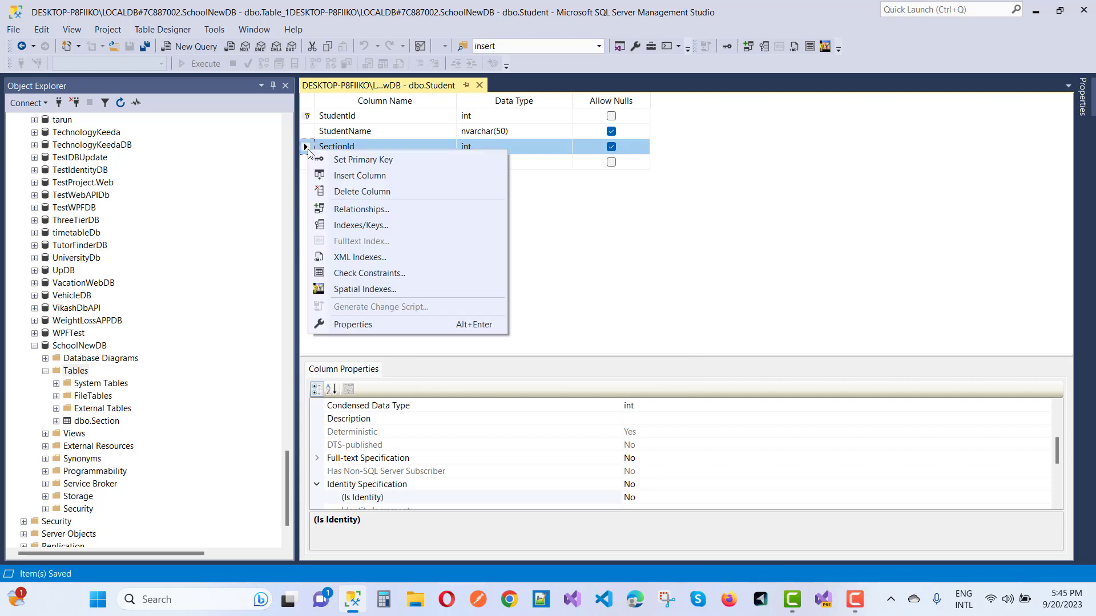
{"action": "left_click", "coordinate": [349, 209]}
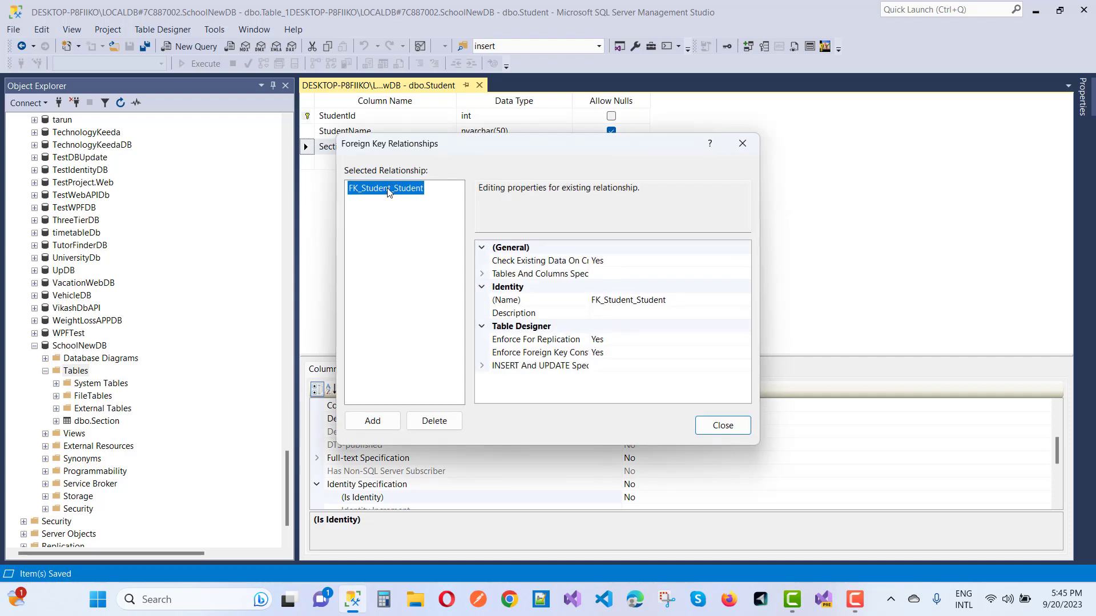
{"action": "left_click", "coordinate": [708, 275]}
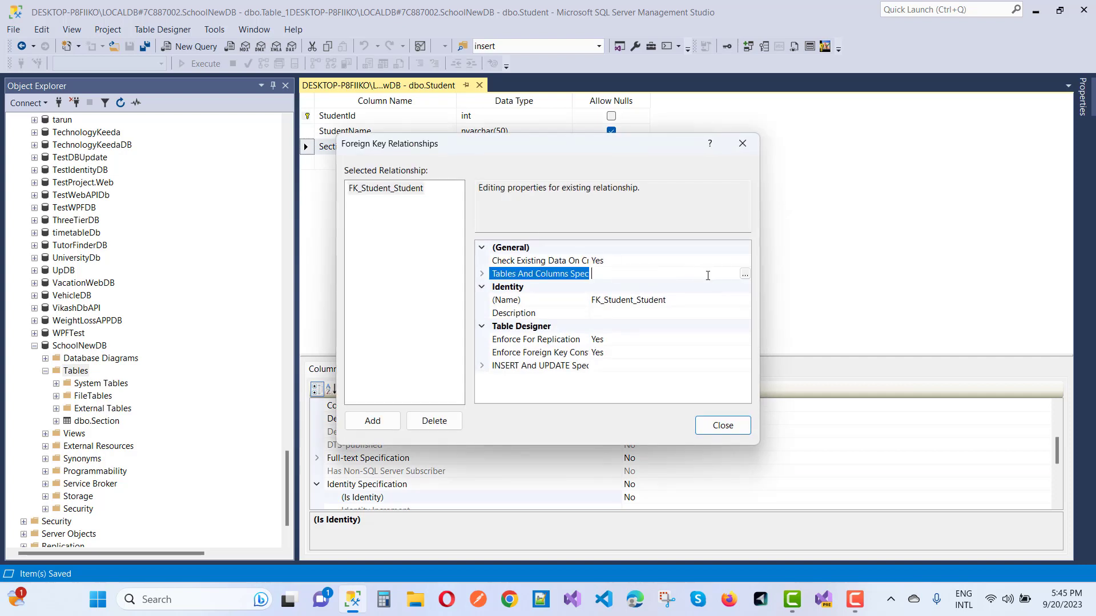
{"action": "left_click", "coordinate": [745, 275]}
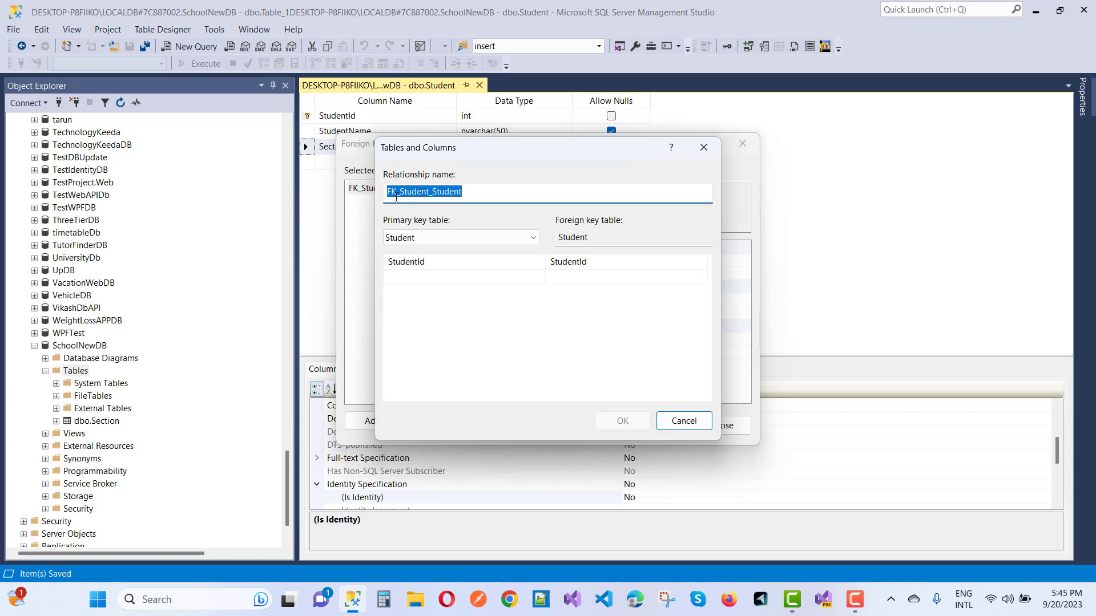
{"action": "left_click", "coordinate": [470, 195]}
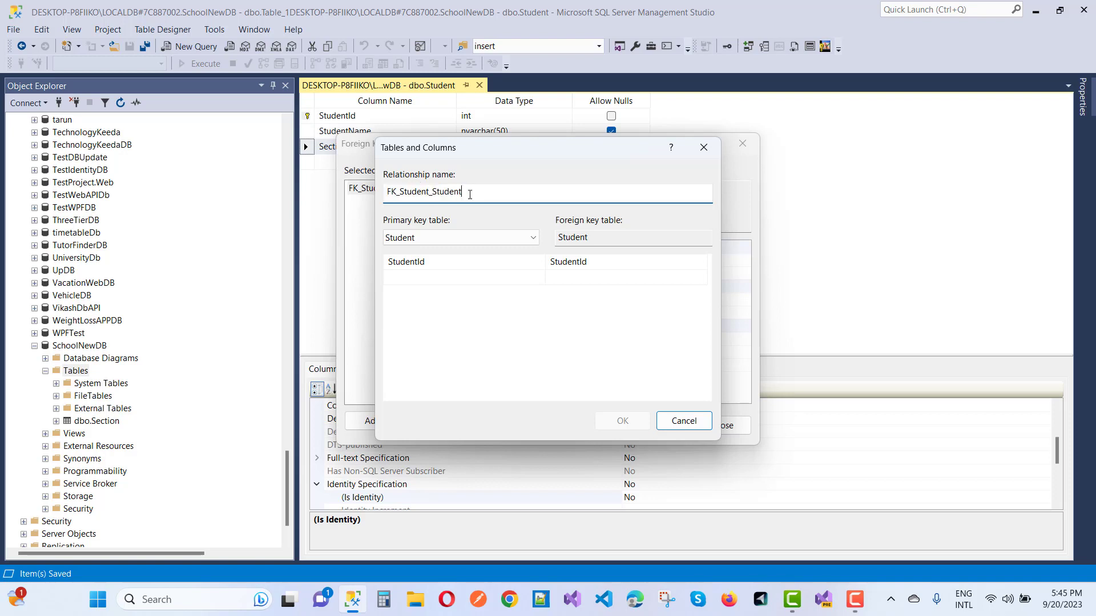
{"action": "key", "text": "BackSpace"}
{"action": "key", "text": "BackSpace"}
{"action": "key", "text": "BackSpace"}
{"action": "key", "text": "BackSpace"}
{"action": "key", "text": "BackSpace"}
{"action": "key", "text": "BackSpace"}
{"action": "type", "text": "ection"}
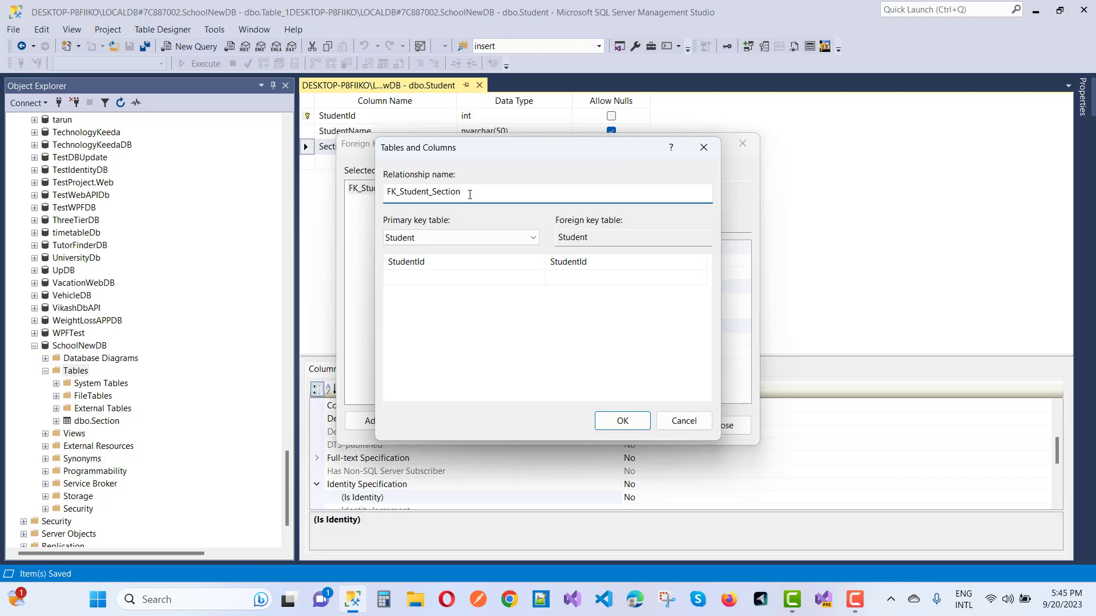
Set the relationship's primary key table to Section with SectionId as its key column.
{"action": "left_click", "coordinate": [527, 238]}
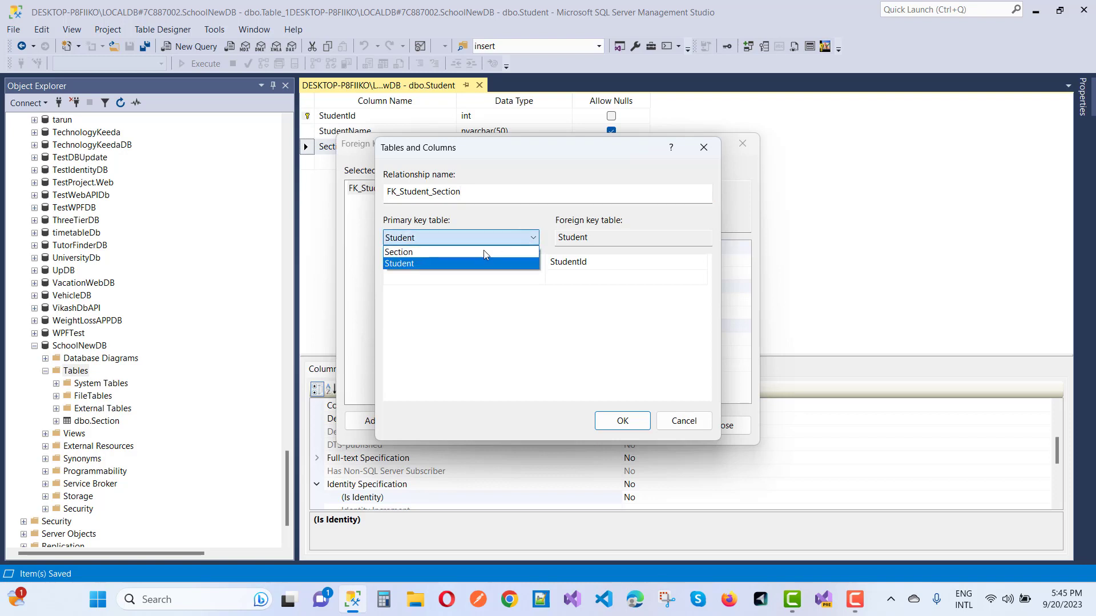
{"action": "left_click", "coordinate": [449, 252]}
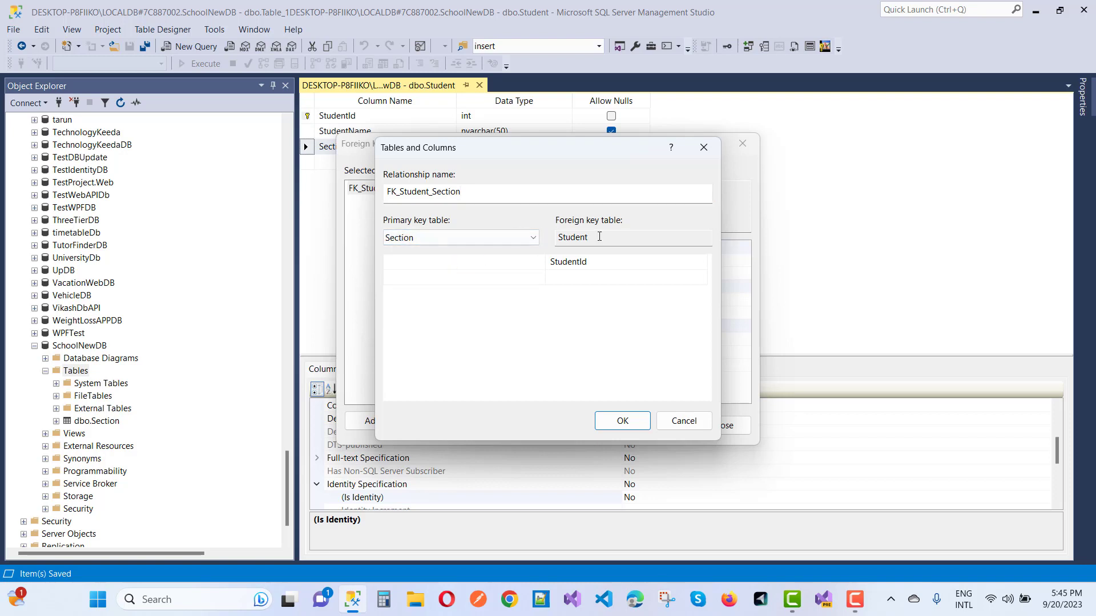
{"action": "left_click", "coordinate": [636, 243]}
{"action": "left_click", "coordinate": [530, 261]}
{"action": "left_click", "coordinate": [539, 263]}
{"action": "left_click", "coordinate": [489, 279]}
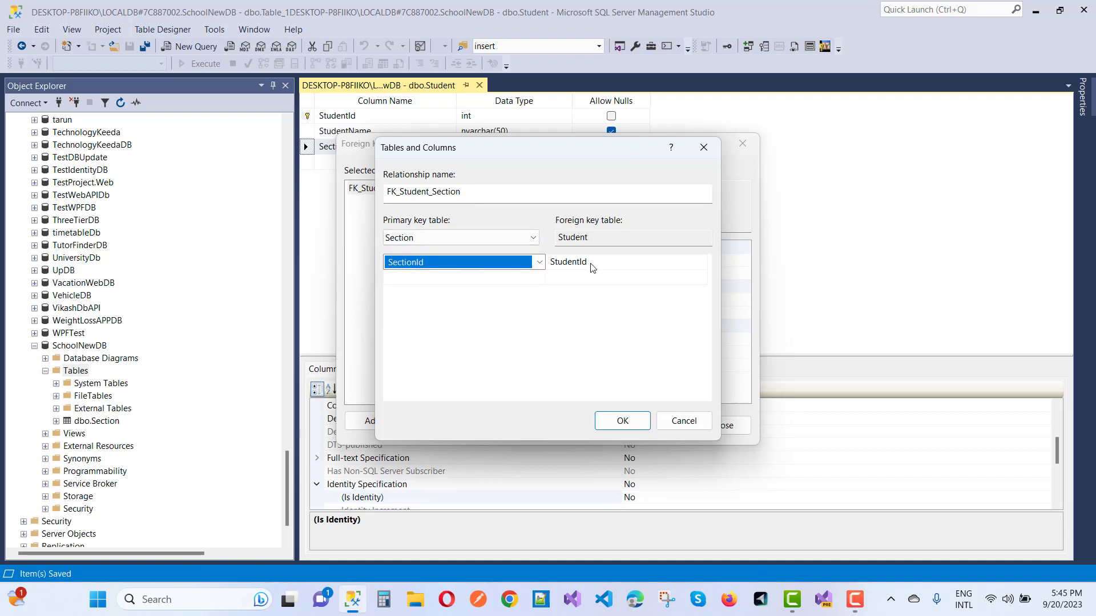
Set the Student table's foreign key column to SectionId, accept the relationship and close the foreign key settings.
{"action": "left_click", "coordinate": [615, 263]}
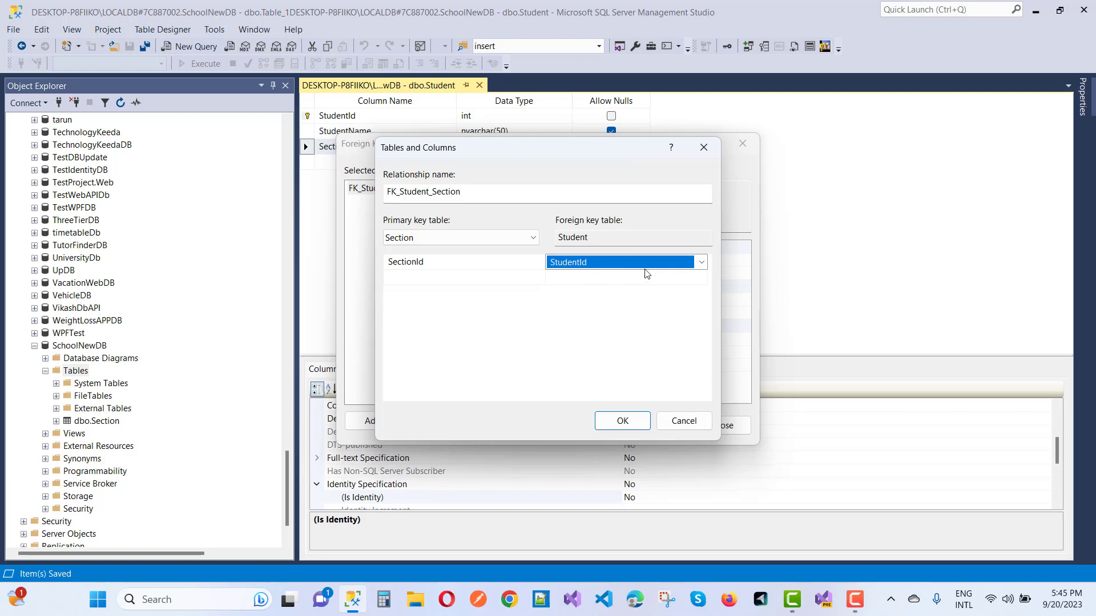
{"action": "left_click", "coordinate": [701, 262]}
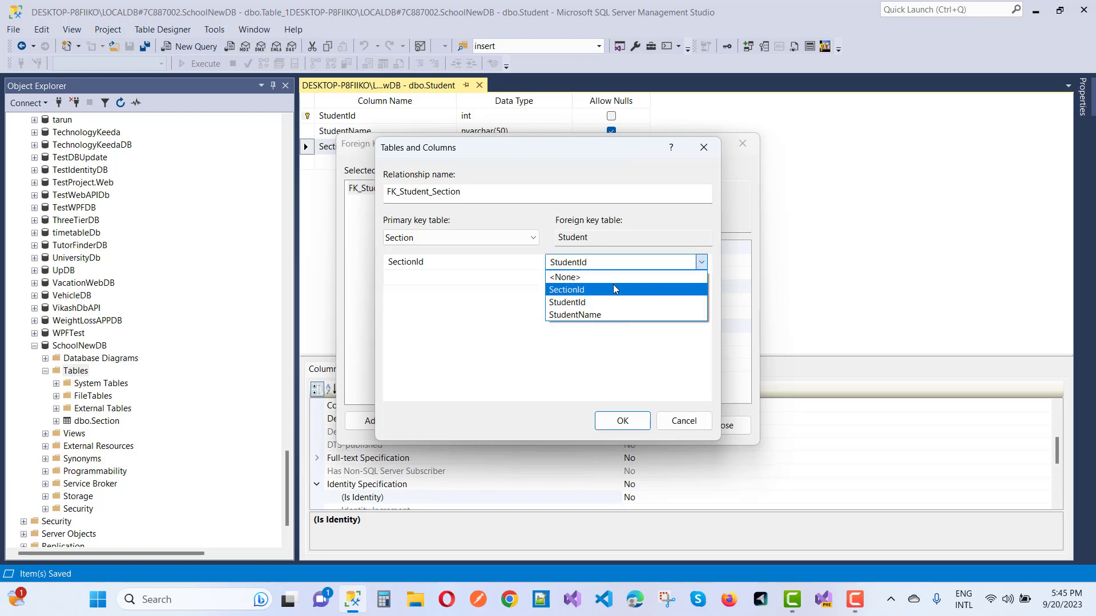
{"action": "left_click", "coordinate": [613, 288]}
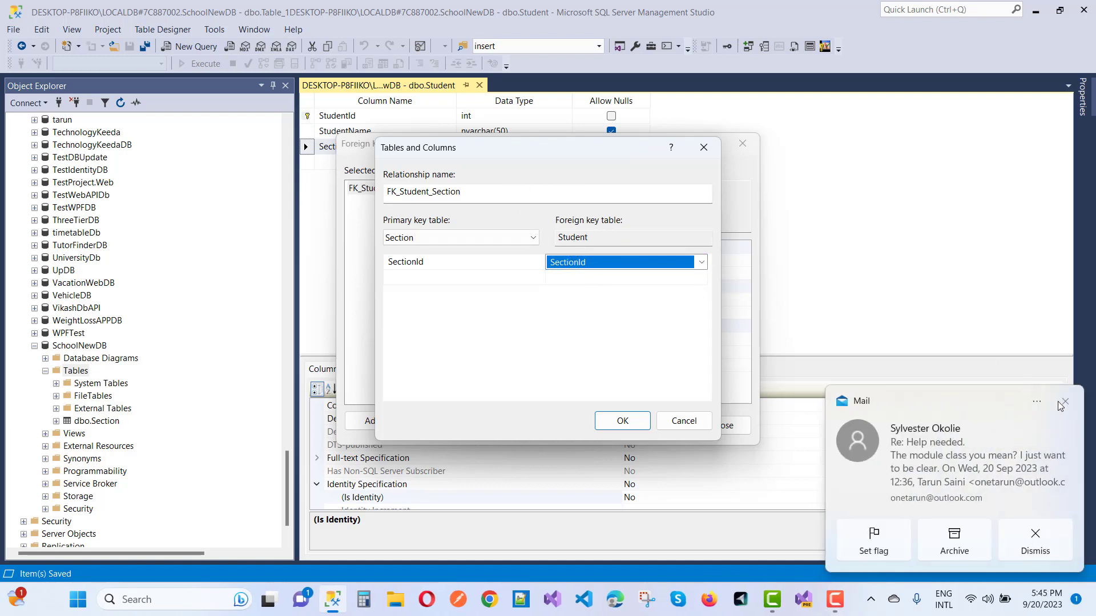
{"action": "left_click", "coordinate": [1066, 403]}
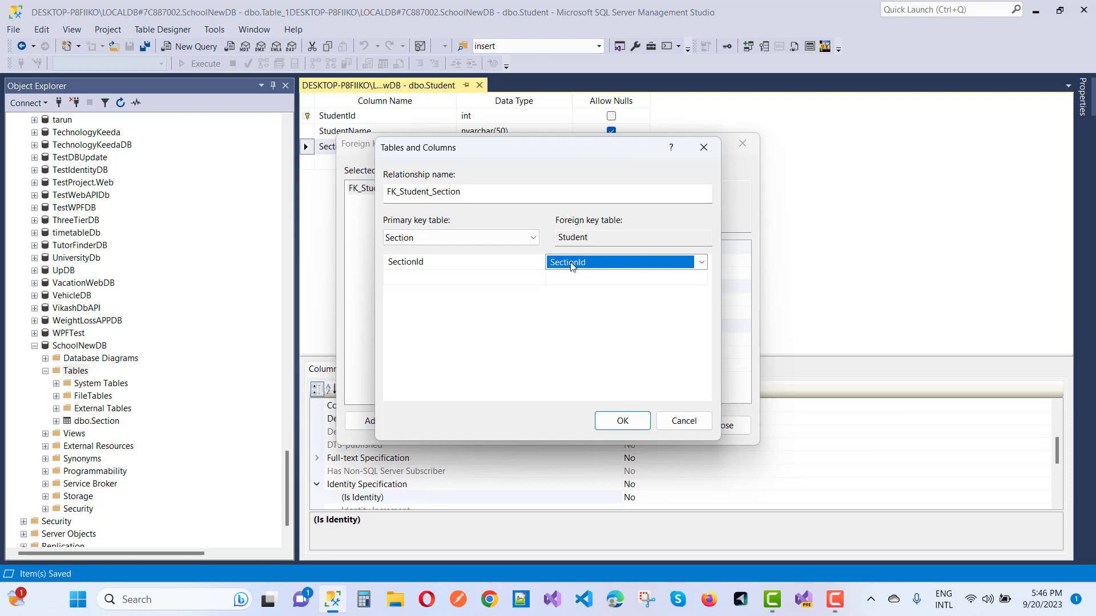
{"action": "left_click", "coordinate": [633, 431]}
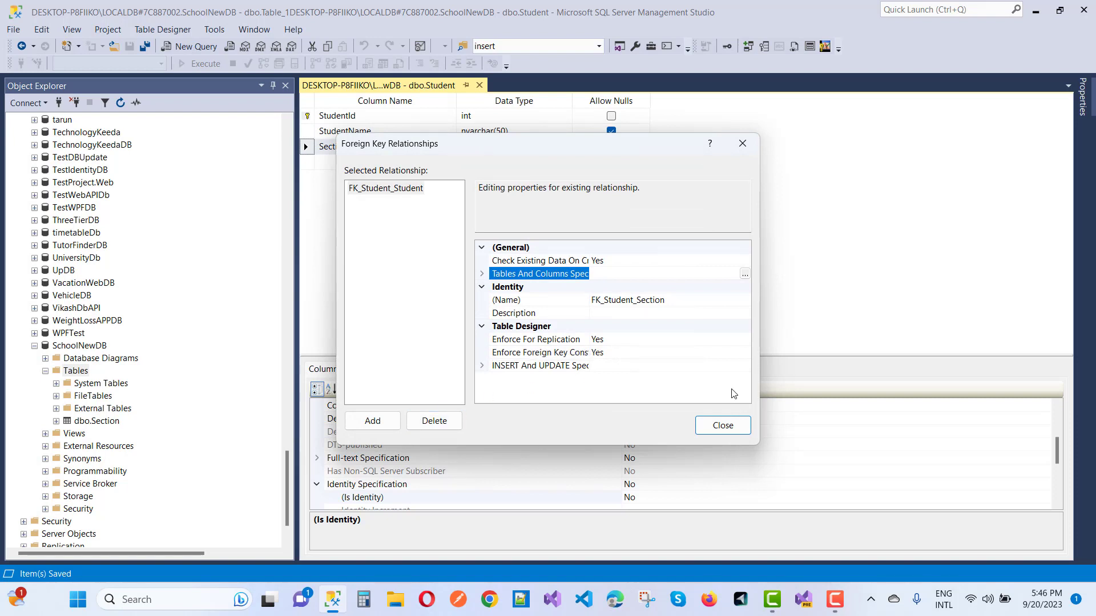
{"action": "left_click", "coordinate": [744, 431]}
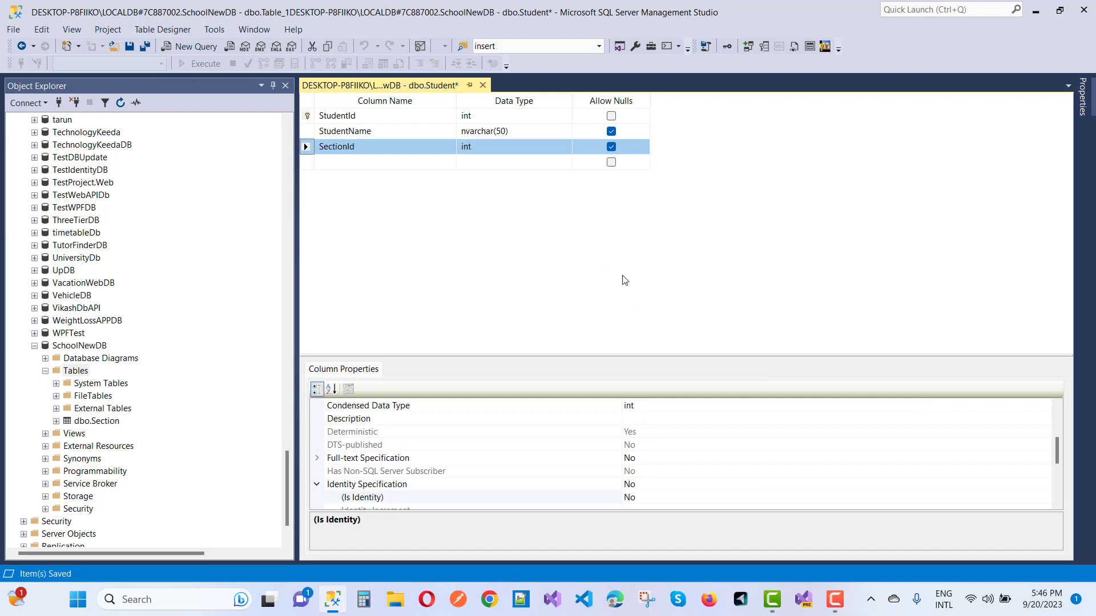
Save the relationship changes to both the Section and Student tables, and close the Student table design.
{"action": "left_click", "coordinate": [126, 47]}
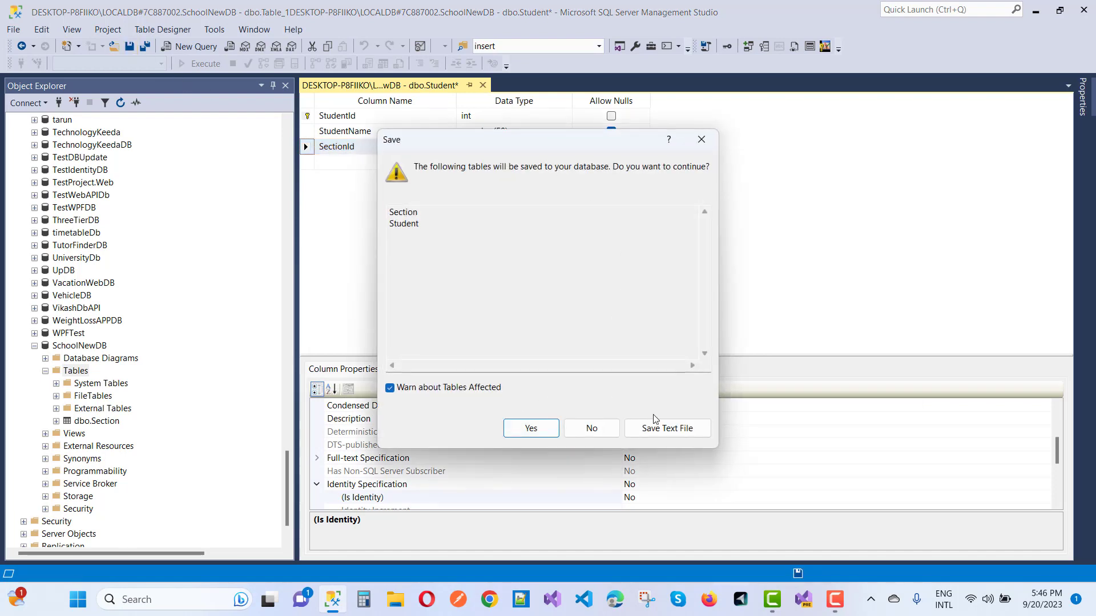
{"action": "left_click", "coordinate": [530, 429]}
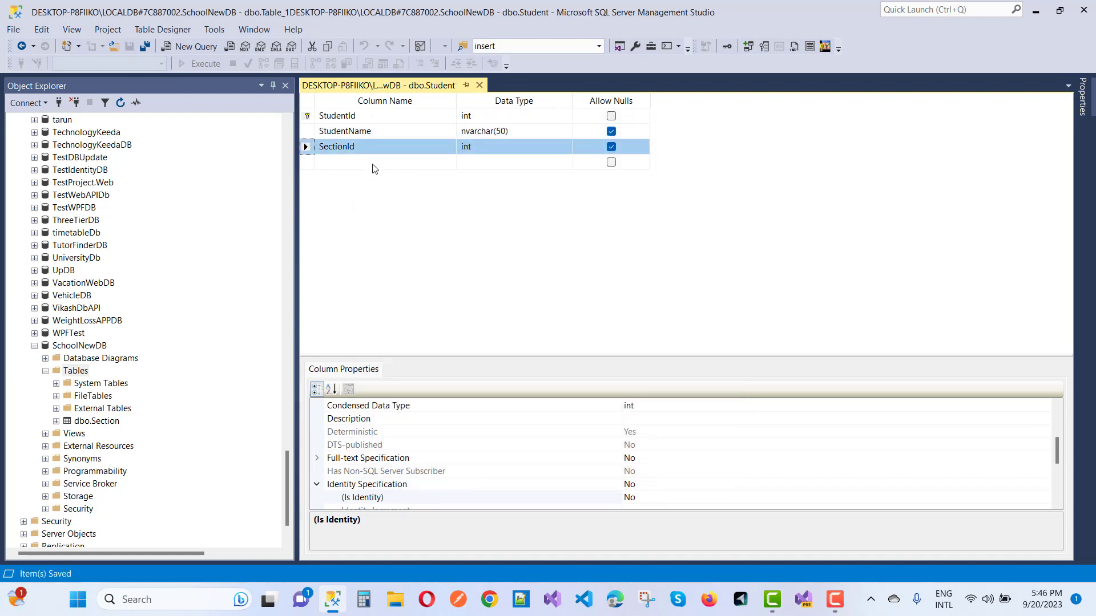
{"action": "left_click", "coordinate": [479, 85]}
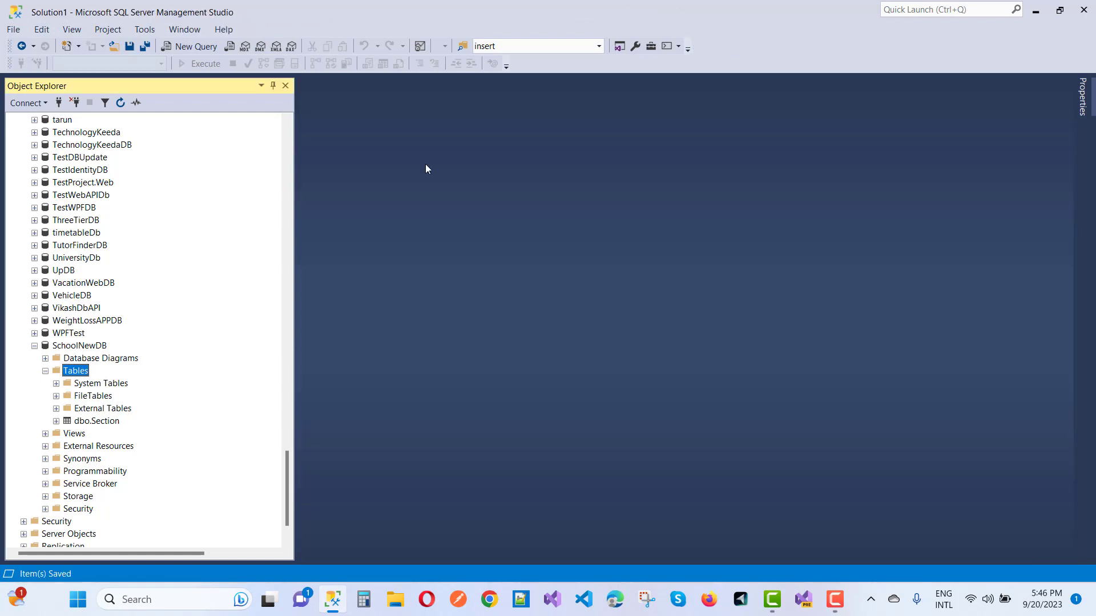
Refresh the SchoolNewDB database and expand its Tables folder.
{"action": "left_click", "coordinate": [73, 348]}
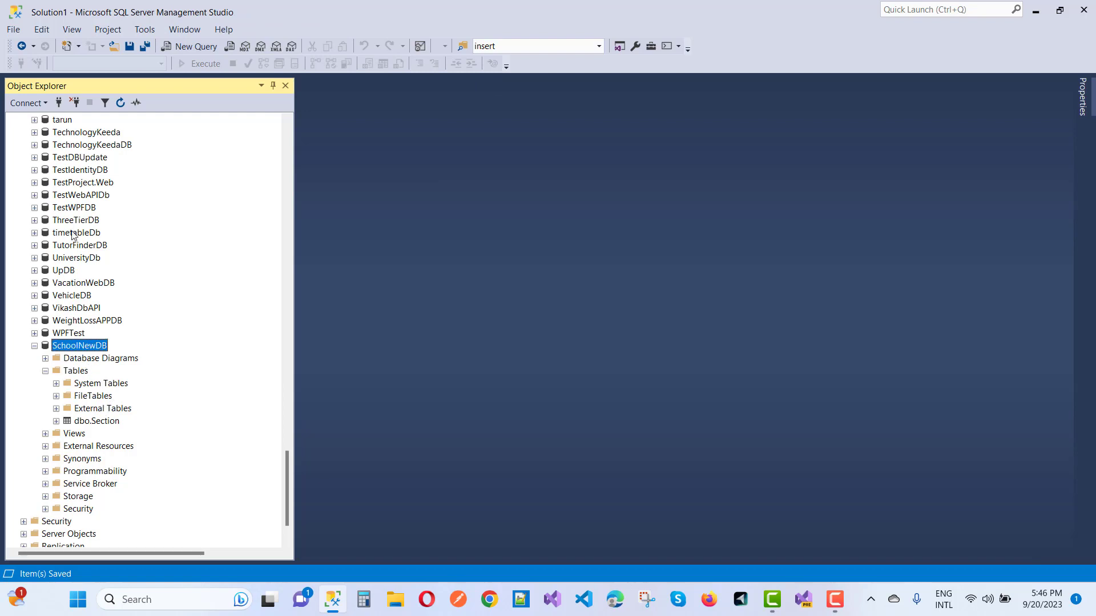
{"action": "left_click", "coordinate": [119, 104]}
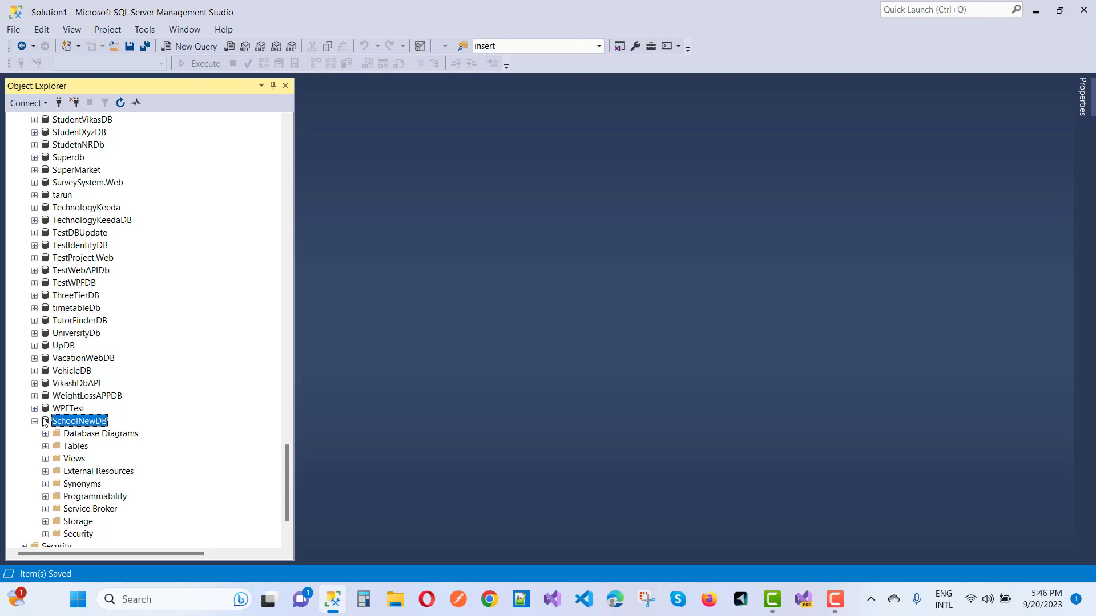
{"action": "left_click", "coordinate": [45, 447]}
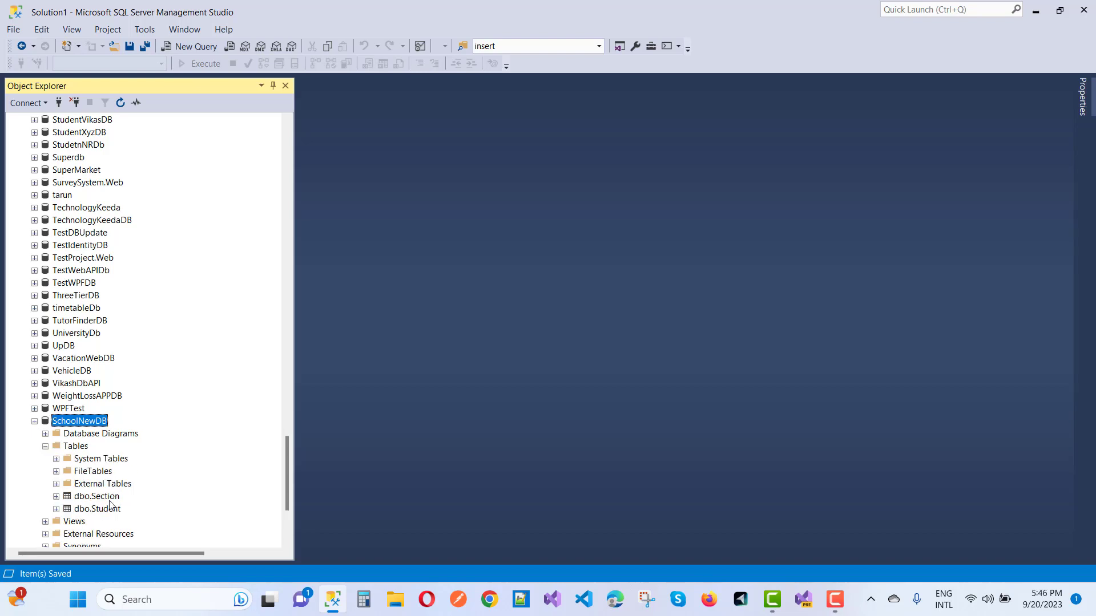
Open the top 200 rows of dbo.Student for editing, leaving only the row editor open without the table design.
{"action": "right_click", "coordinate": [104, 512]}
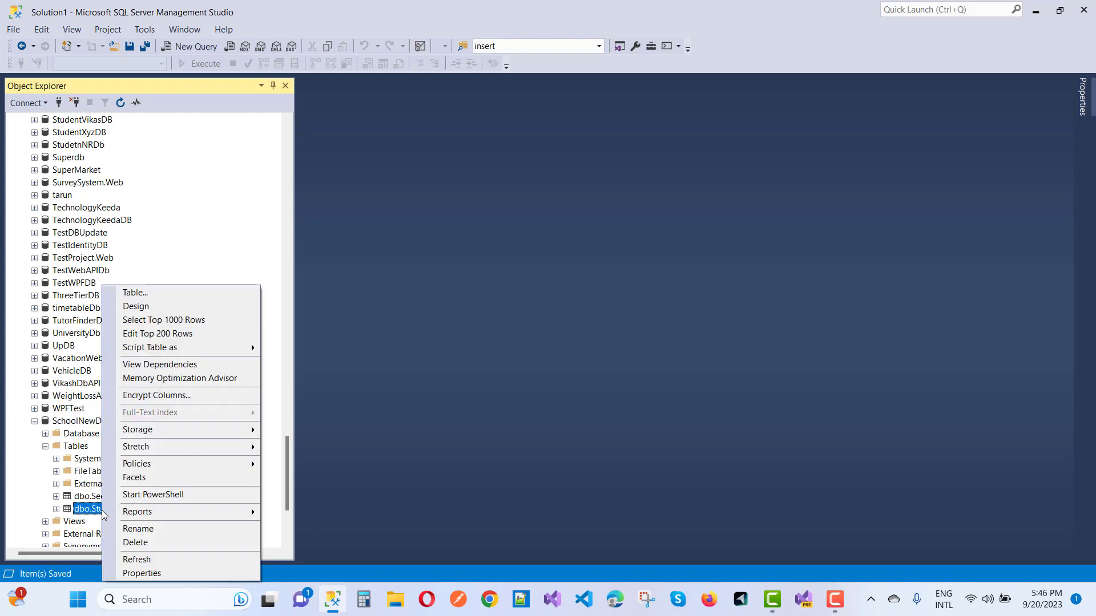
{"action": "left_click", "coordinate": [179, 306]}
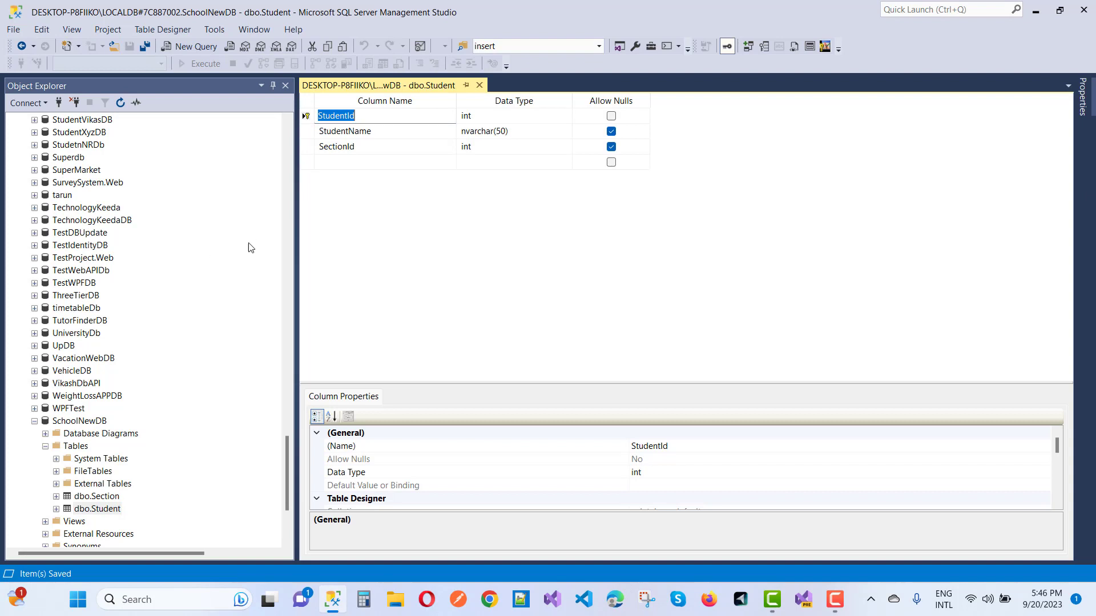
{"action": "right_click", "coordinate": [95, 509]}
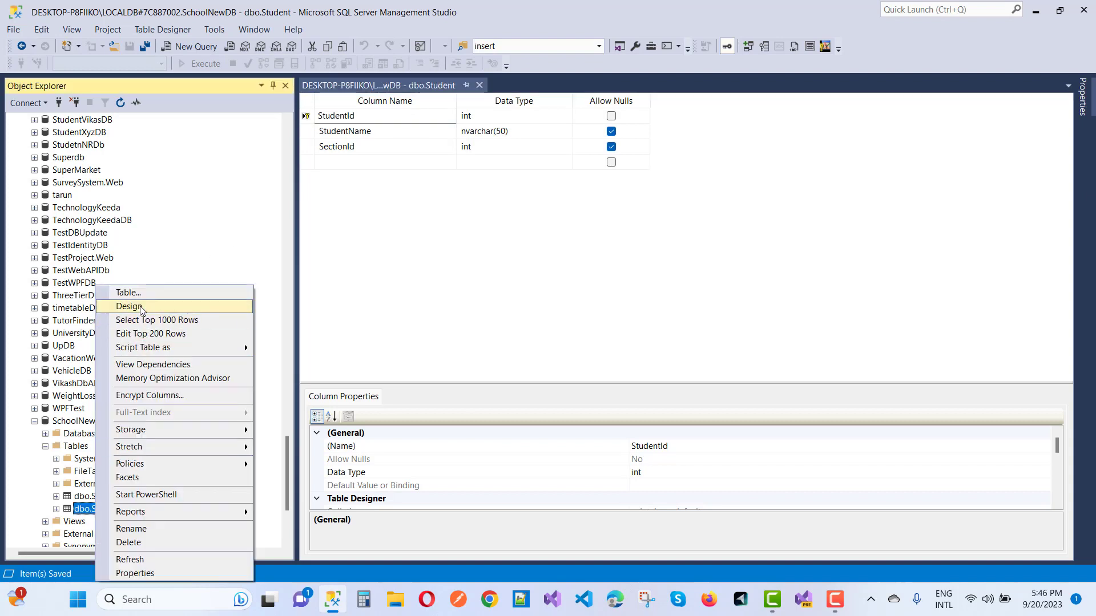
{"action": "left_click", "coordinate": [137, 338]}
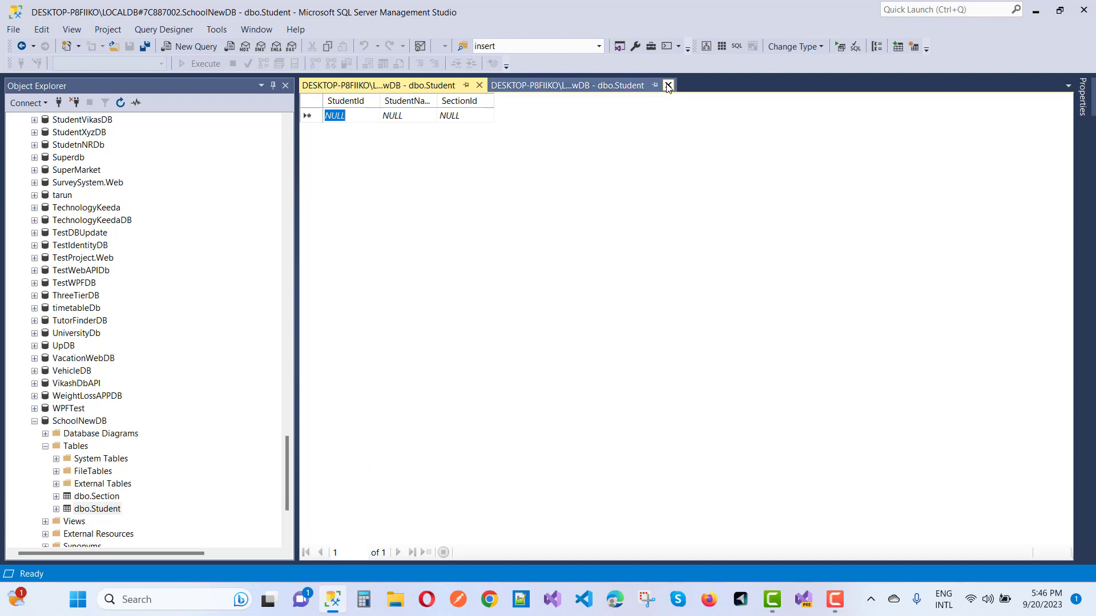
{"action": "left_click", "coordinate": [668, 85]}
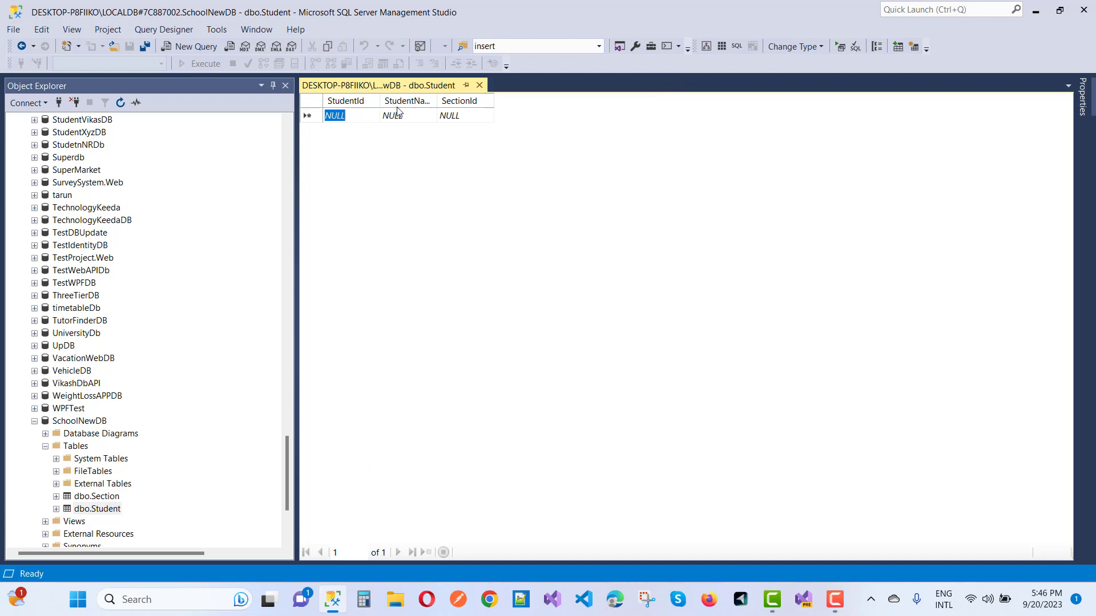
Try to add a Student row with a student's first name and SectionId 1, and discard the entry.
{"action": "left_click", "coordinate": [401, 118]}
{"action": "type", "text": "Tarun"}
{"action": "key", "text": "Tab"}
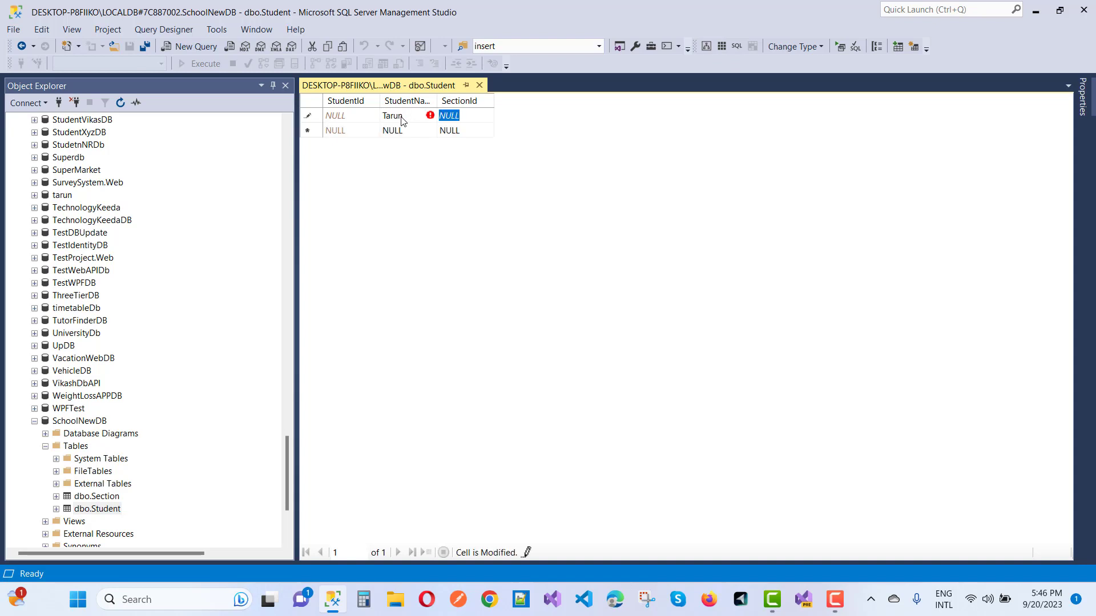
{"action": "type", "text": "1"}
{"action": "key", "text": "Return"}
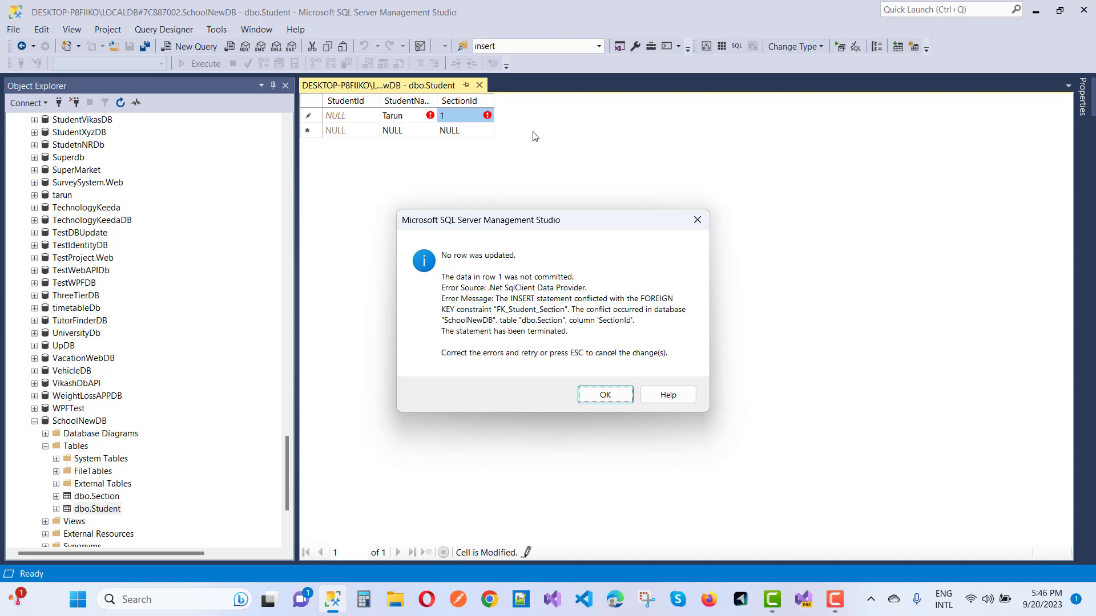
{"action": "left_click", "coordinate": [606, 395]}
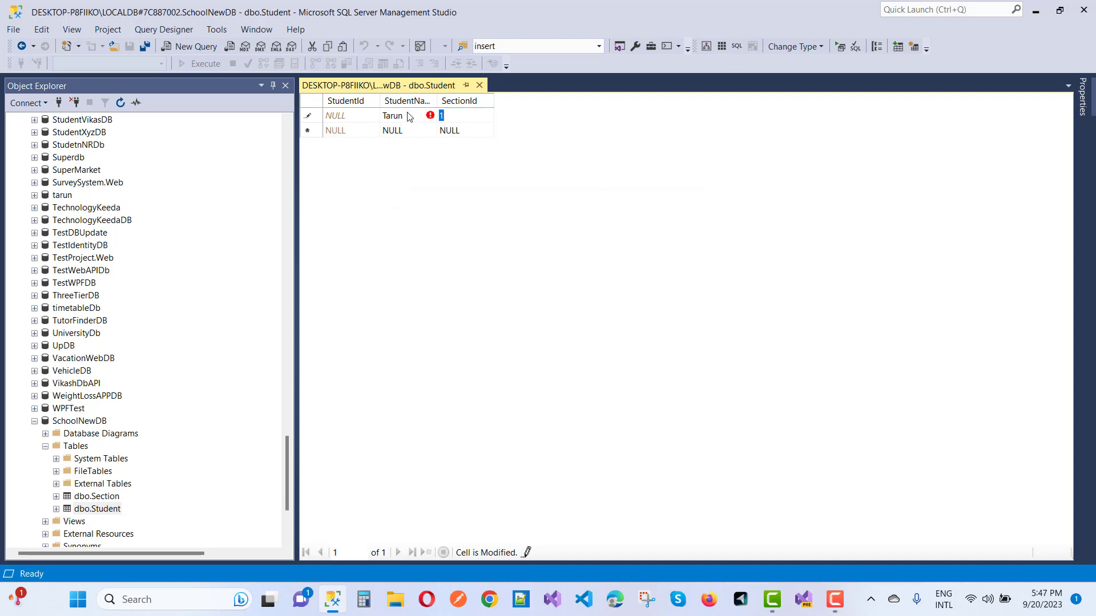
{"action": "key", "text": "Escape"}
{"action": "key", "text": "Escape"}
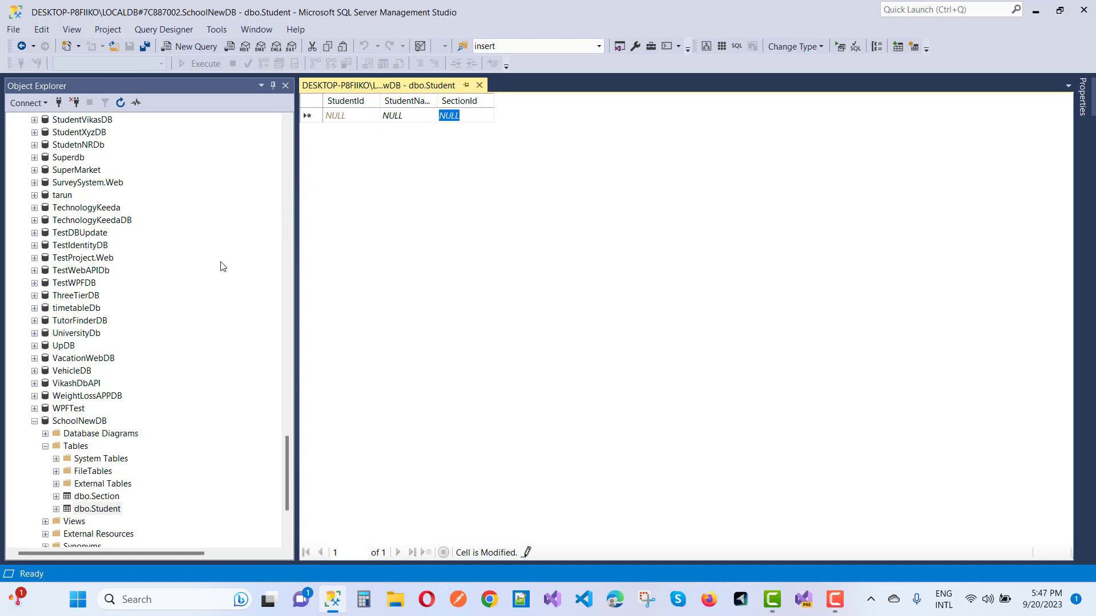
Open the top 200 rows of dbo.Section for editing and add a row with section name À.
{"action": "right_click", "coordinate": [103, 496]}
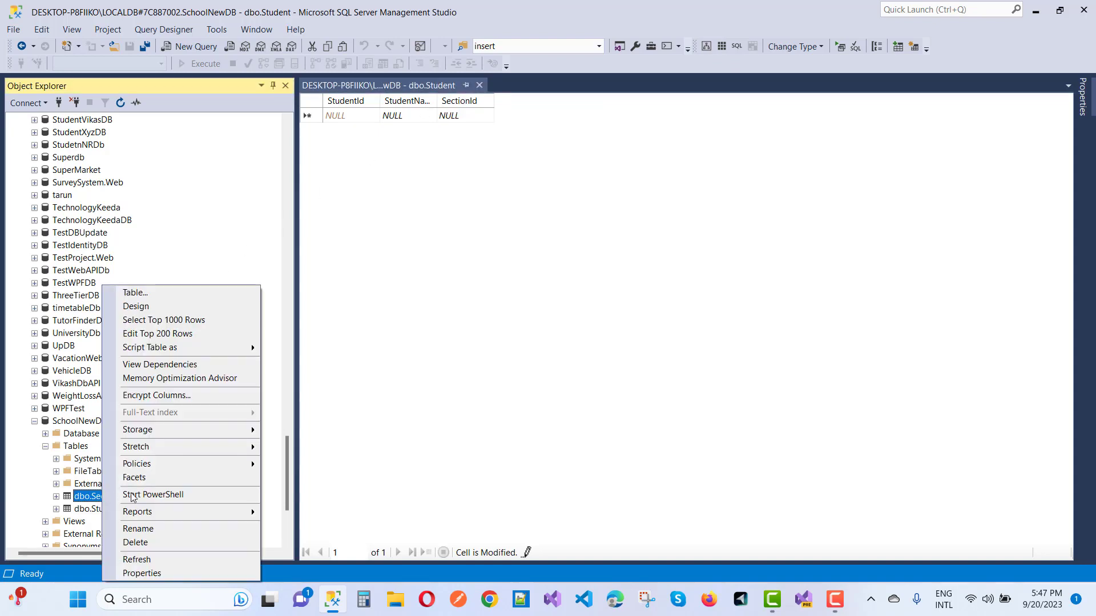
{"action": "left_click", "coordinate": [191, 335]}
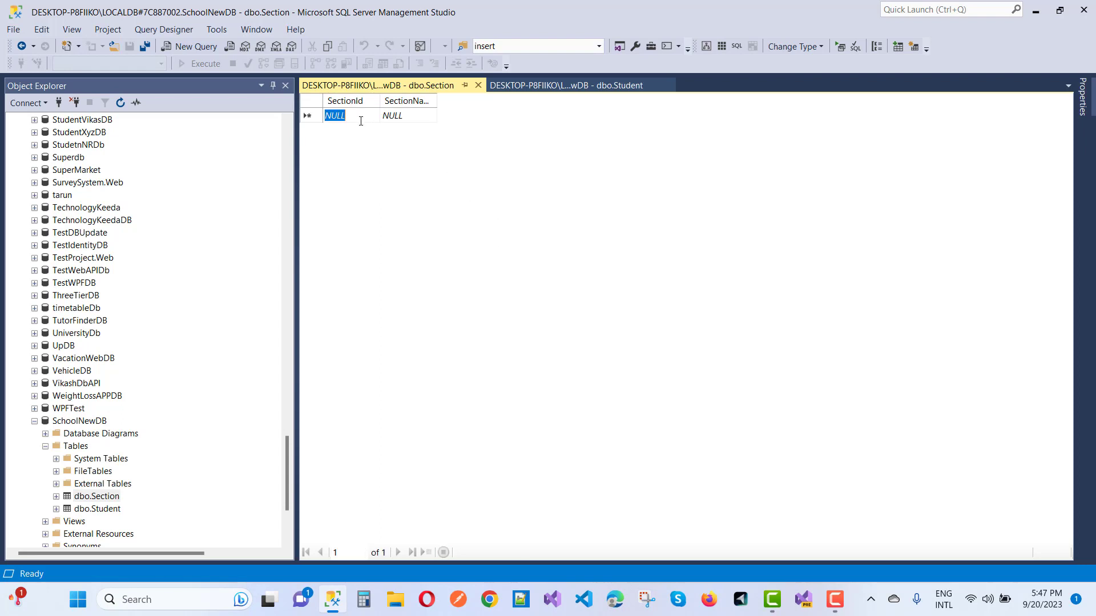
{"action": "left_click", "coordinate": [401, 123]}
{"action": "type", "text": "À"}
{"action": "key", "text": "Tab"}
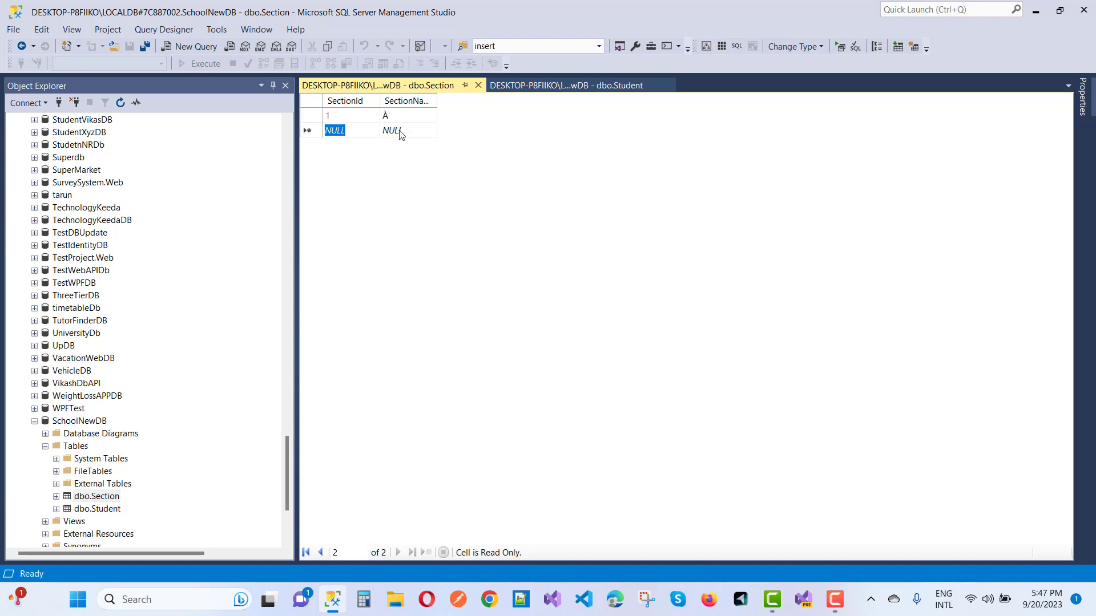
Add two more Section rows with section names B and C, and close the Section row editor.
{"action": "left_click", "coordinate": [401, 132]}
{"action": "type", "text": "B"}
{"action": "key", "text": "Tab"}
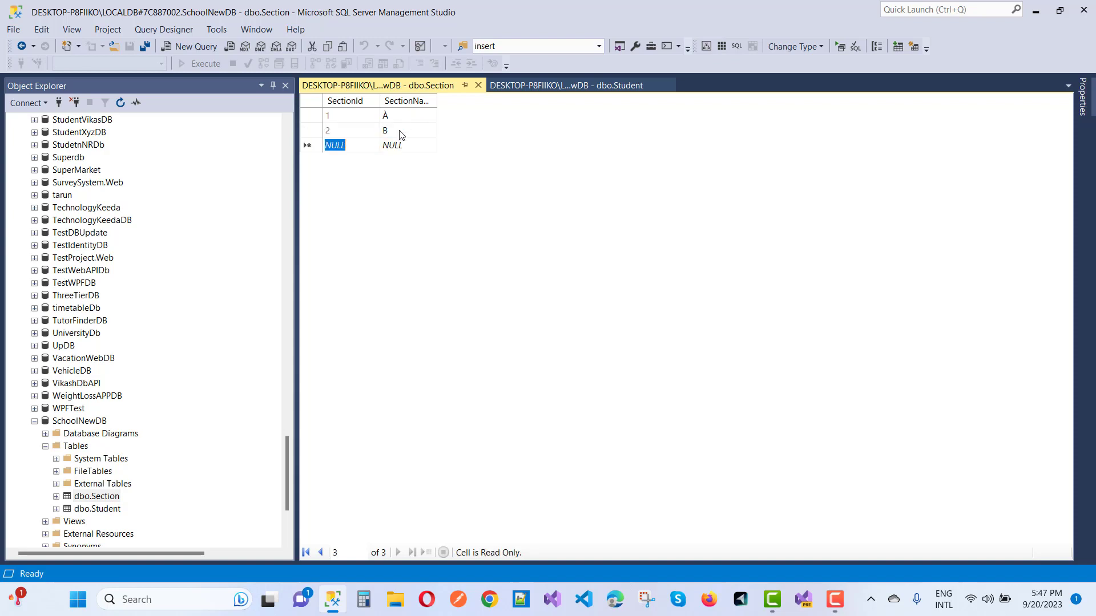
{"action": "key", "text": "Tab"}
{"action": "type", "text": "C"}
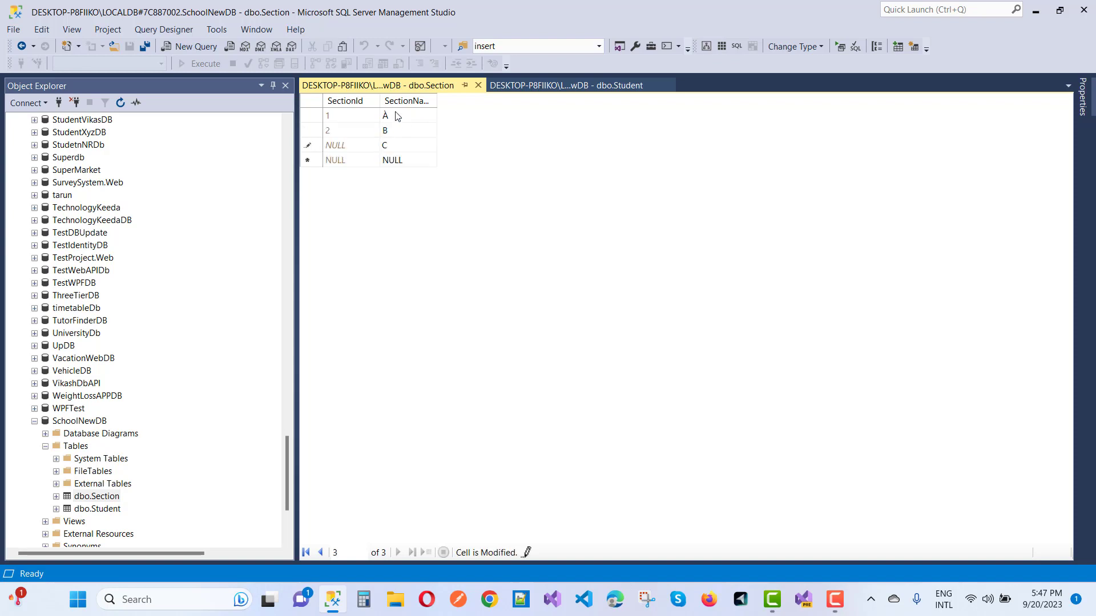
{"action": "left_click", "coordinate": [479, 85]}
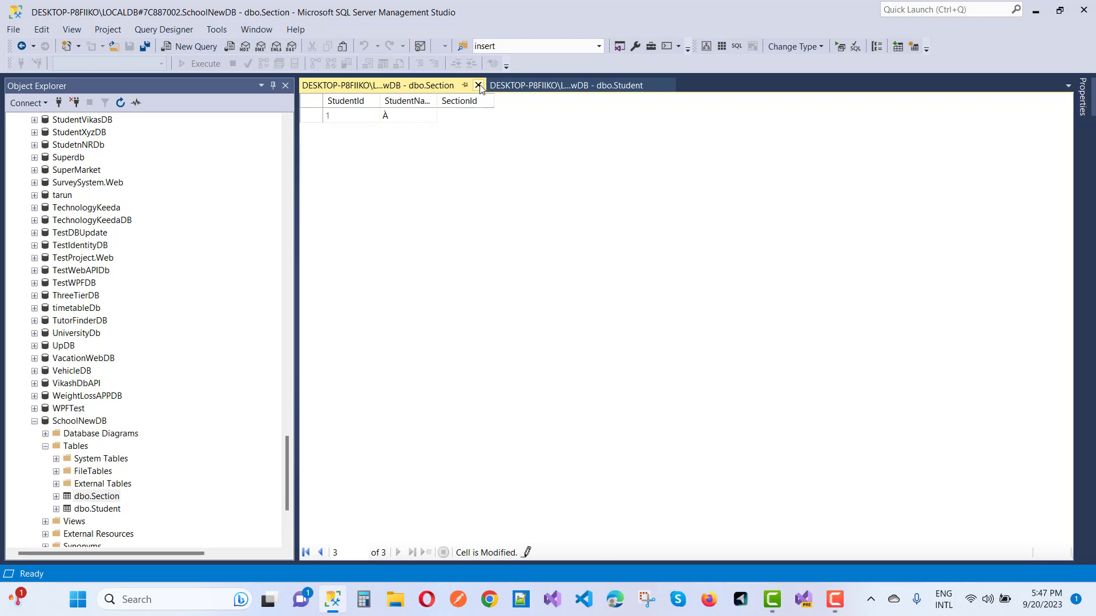
Add a Student row with a student's first name and SectionId 1.
{"action": "left_click", "coordinate": [402, 119]}
{"action": "type", "text": "Tarun"}
{"action": "key", "text": "Tab"}
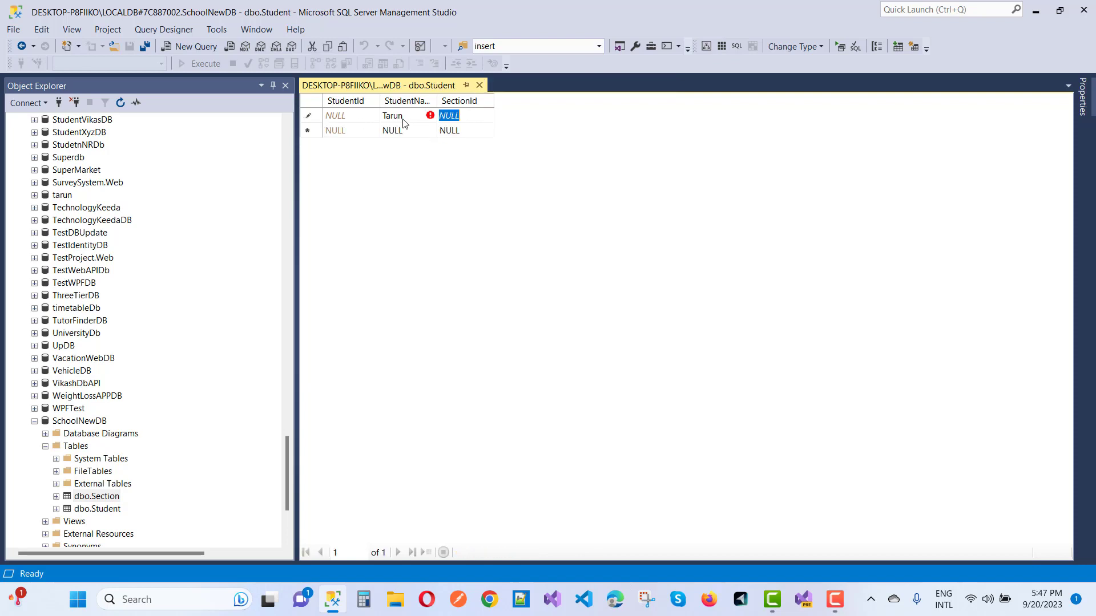
{"action": "type", "text": "1"}
{"action": "key", "text": "Tab"}
{"action": "key", "text": "Tab"}
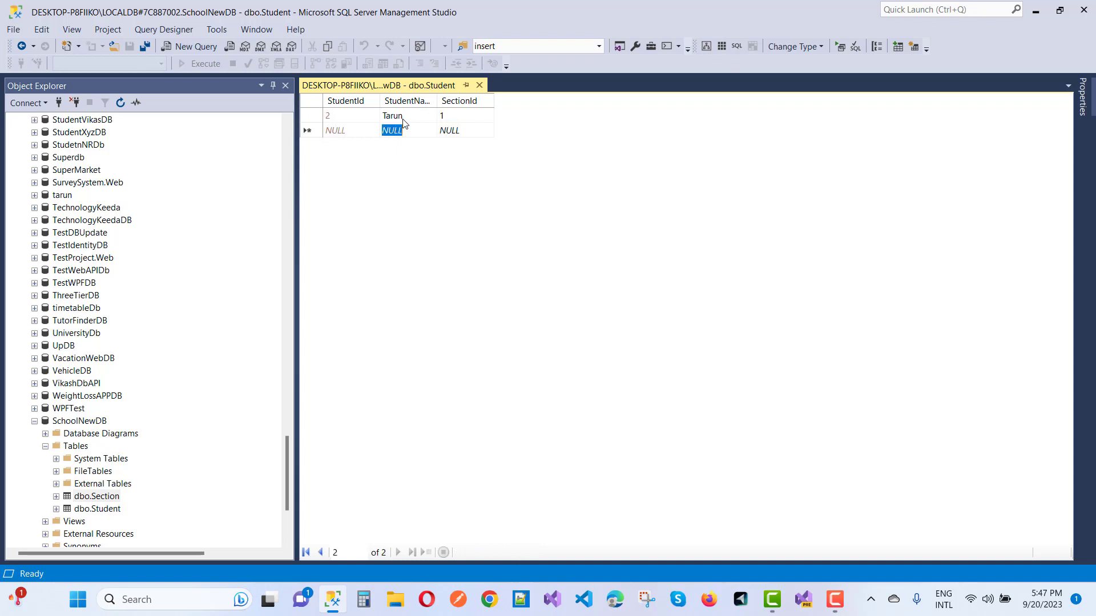
Add two more Student rows with students' first names, using SectionId 2 and SectionId 3.
{"action": "type", "text": "Ram"}
{"action": "key", "text": "Tab"}
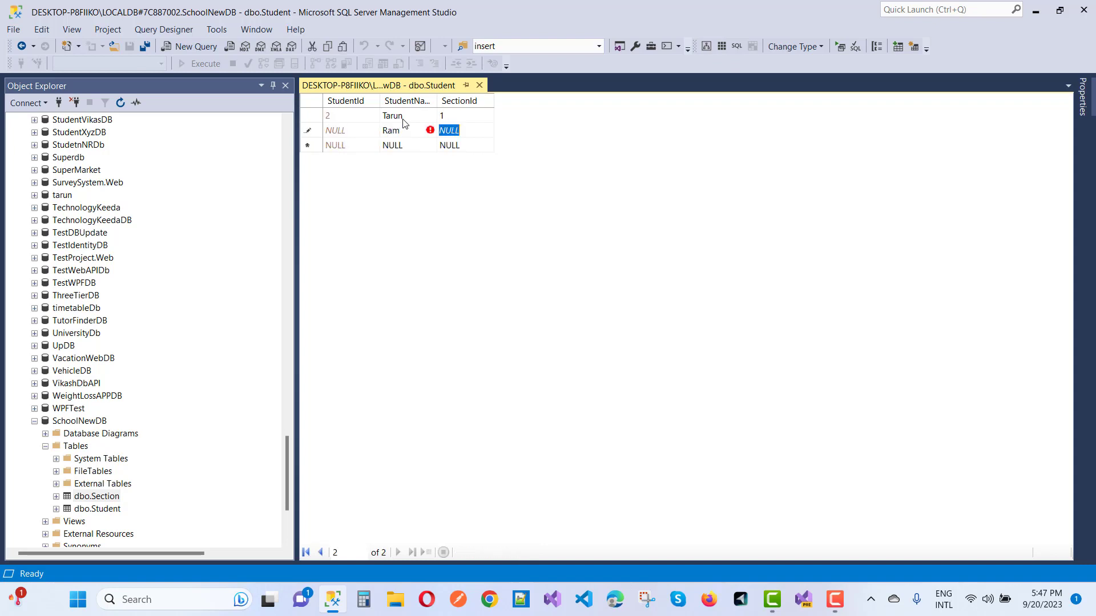
{"action": "type", "text": "2"}
{"action": "key", "text": "Tab"}
{"action": "key", "text": "Tab"}
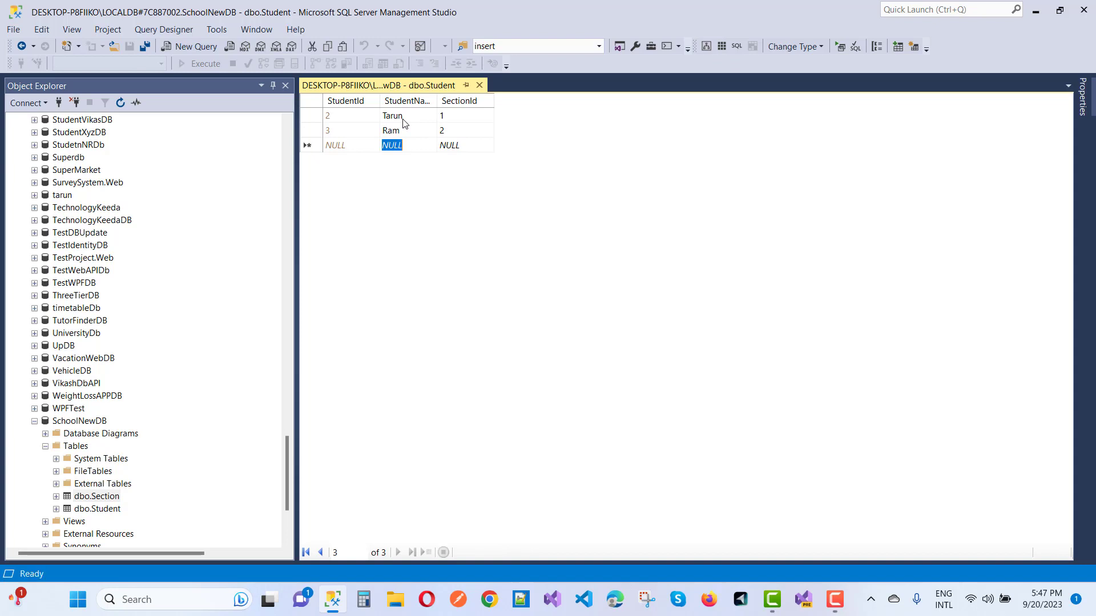
{"action": "type", "text": "Shyam"}
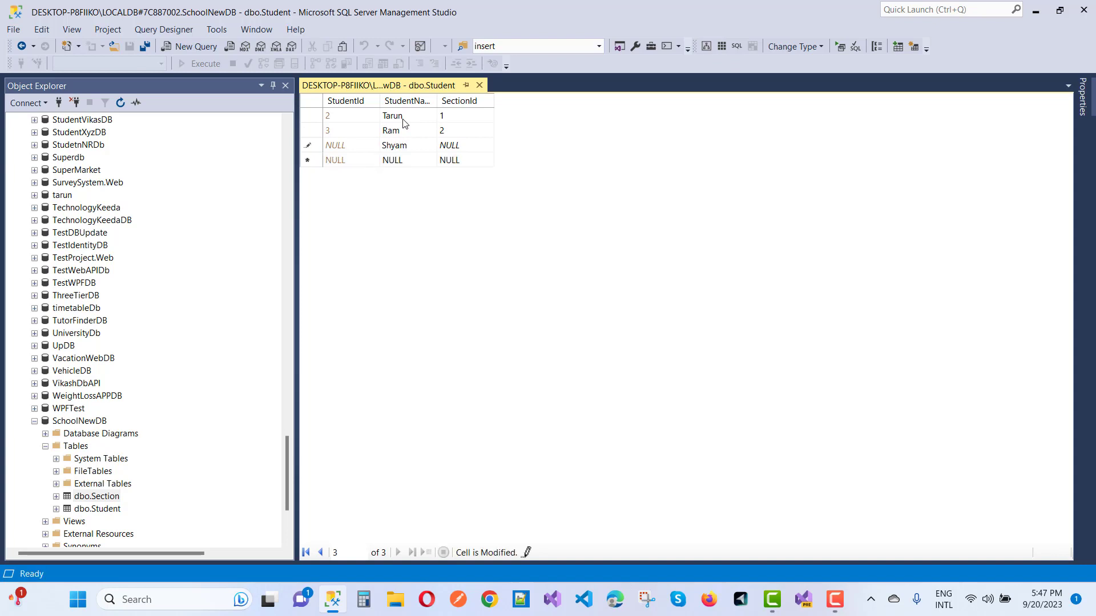
{"action": "key", "text": "Tab"}
{"action": "type", "text": "3"}
{"action": "key", "text": "Tab"}
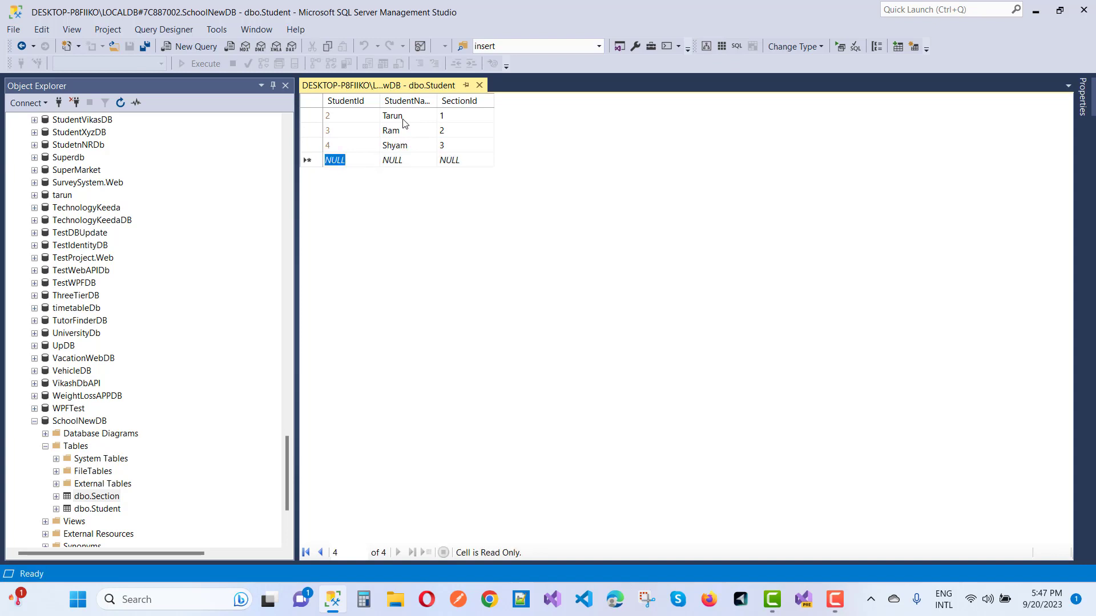
Add a fourth Student row with a student's first name, trying SectionId 4 and replacing it with 1.
{"action": "key", "text": "Tab"}
{"action": "type", "text": "Mohan"}
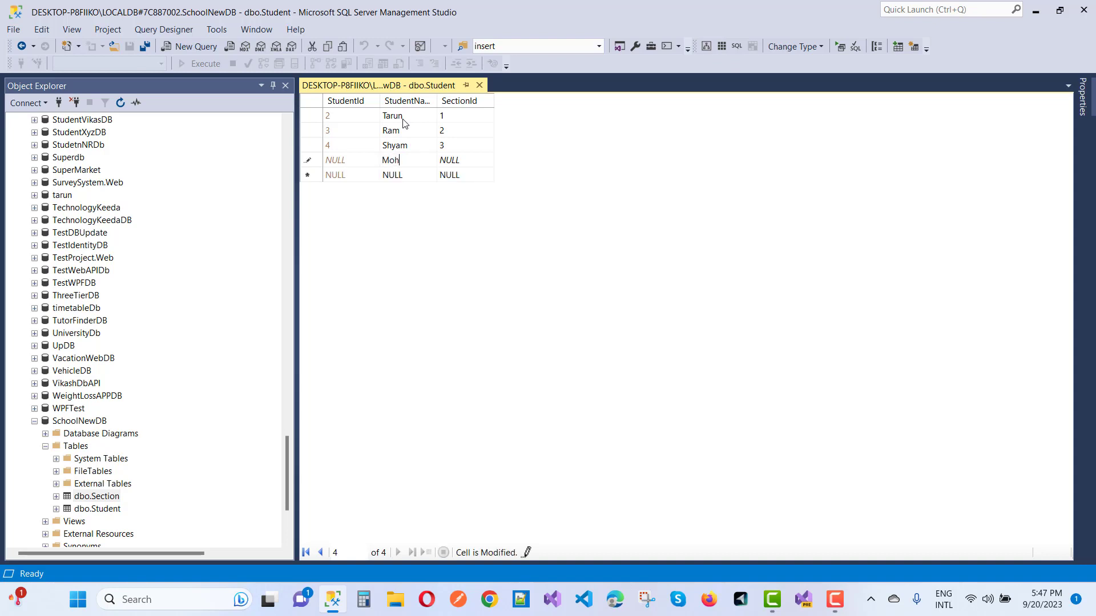
{"action": "key", "text": "Tab"}
{"action": "type", "text": "4"}
{"action": "key", "text": "Tab"}
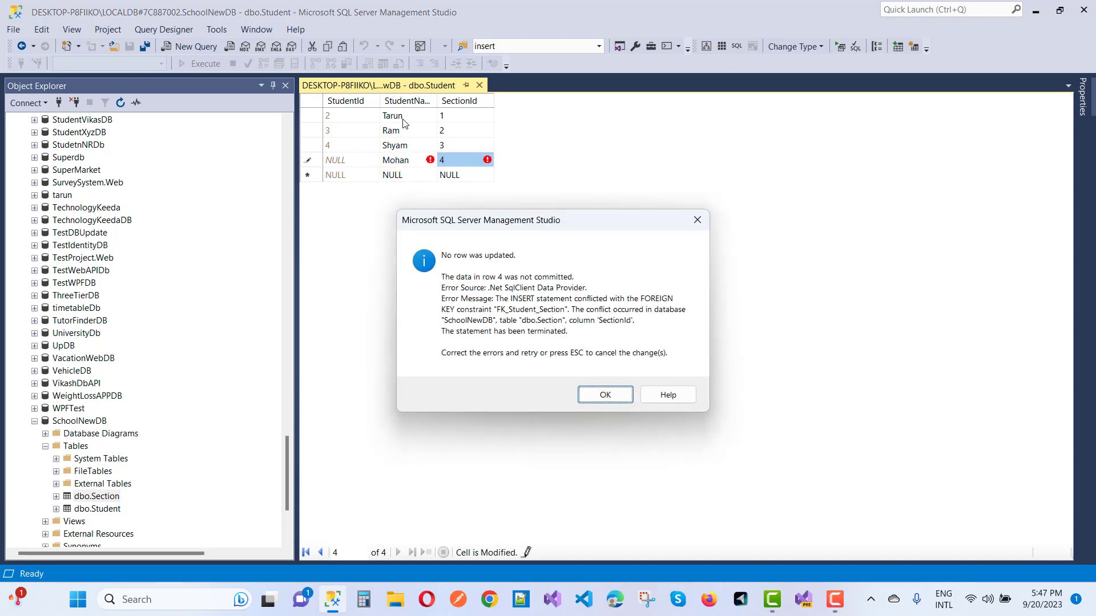
{"action": "left_click", "coordinate": [618, 396]}
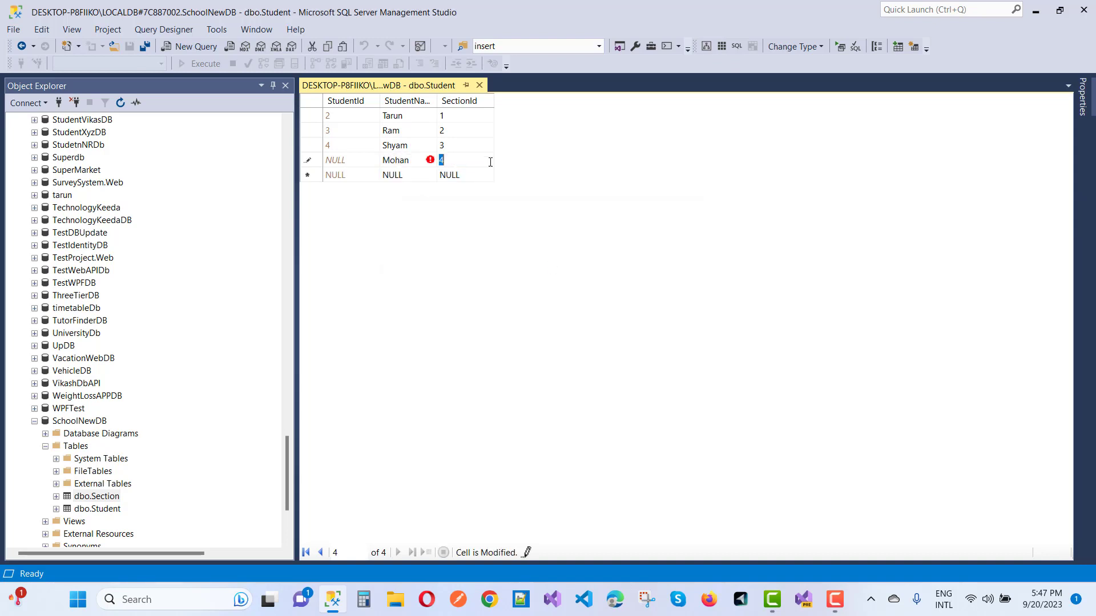
{"action": "type", "text": "1"}
{"action": "key", "text": "Tab"}
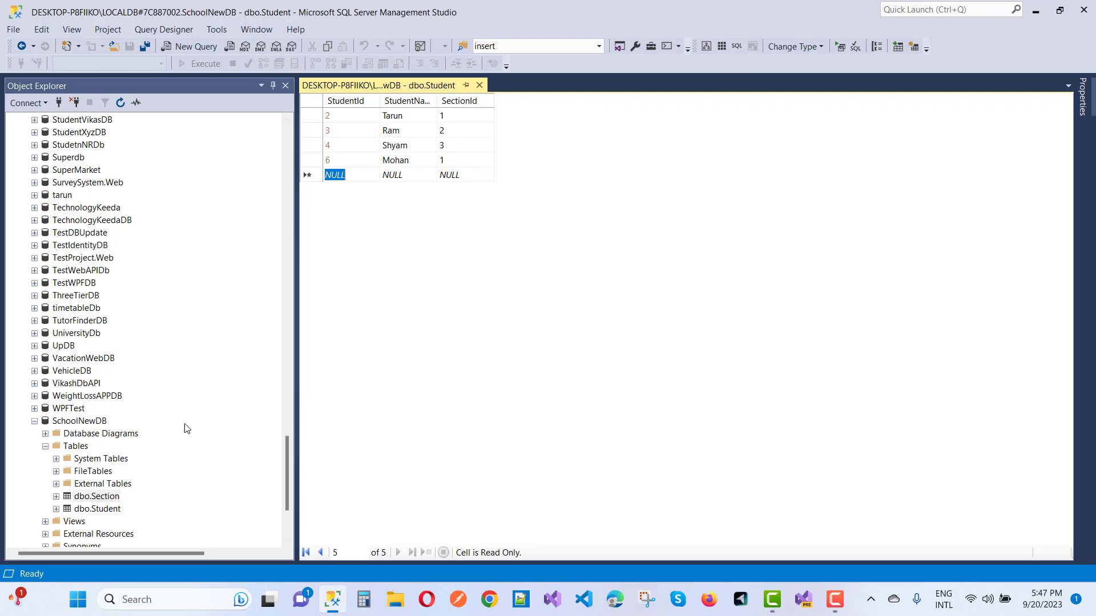
Open the top 200 rows of dbo.Section, compare them with the Student rows, and close both row editors.
{"action": "right_click", "coordinate": [100, 497]}
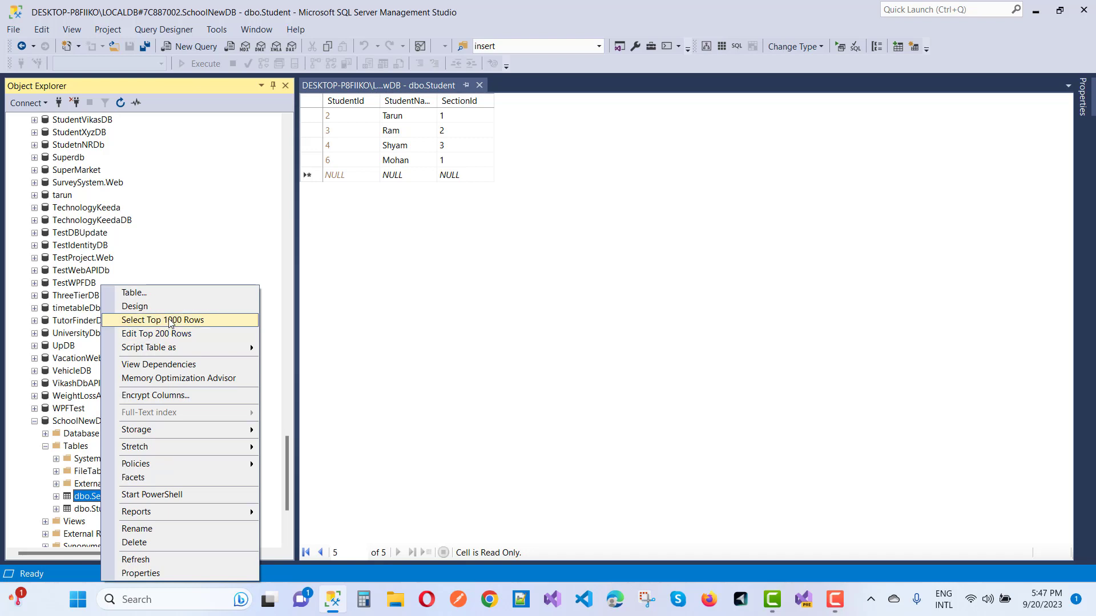
{"action": "left_click", "coordinate": [166, 334]}
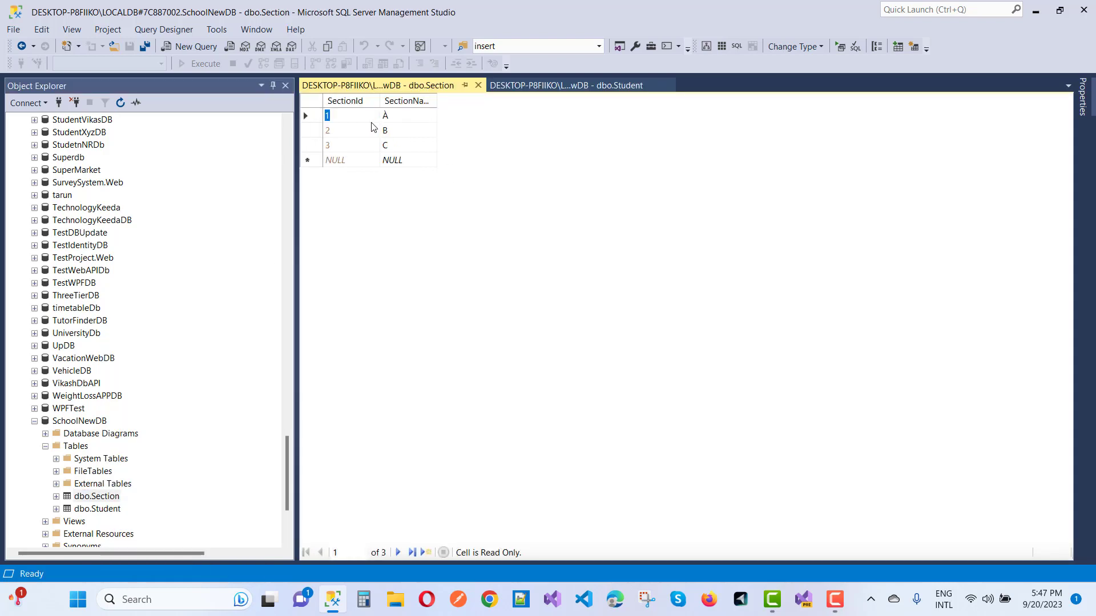
{"action": "left_click", "coordinate": [533, 86]}
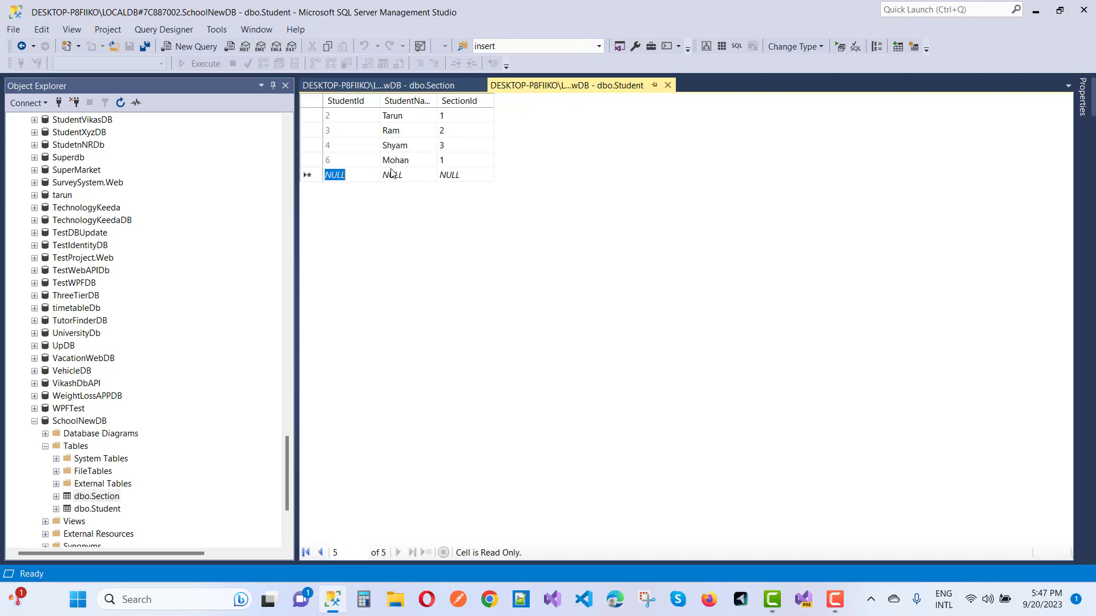
{"action": "left_click", "coordinate": [668, 86]}
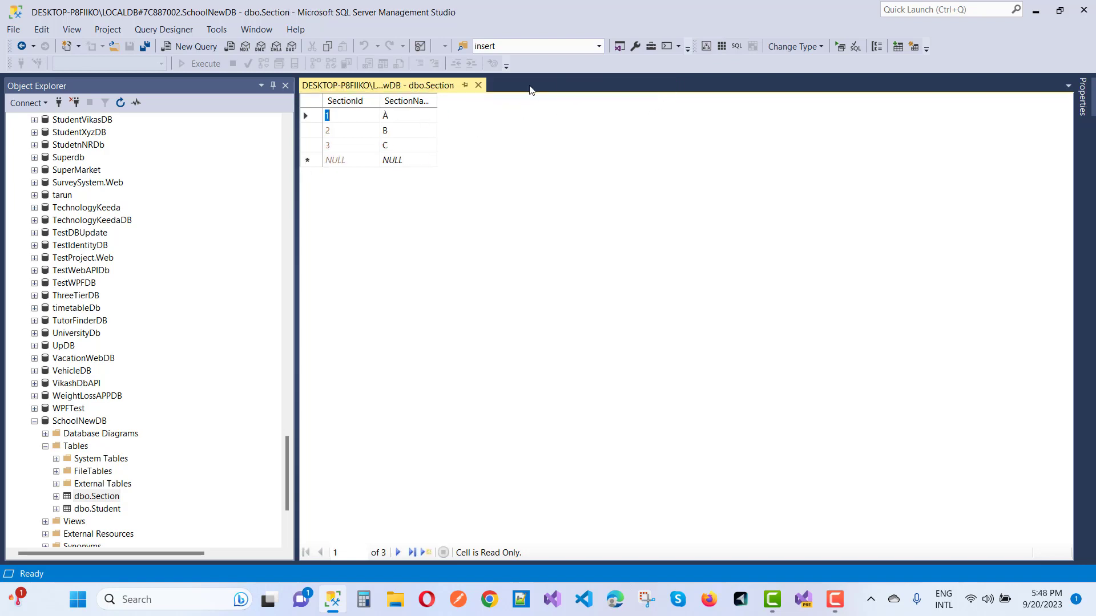
{"action": "left_click", "coordinate": [478, 86]}
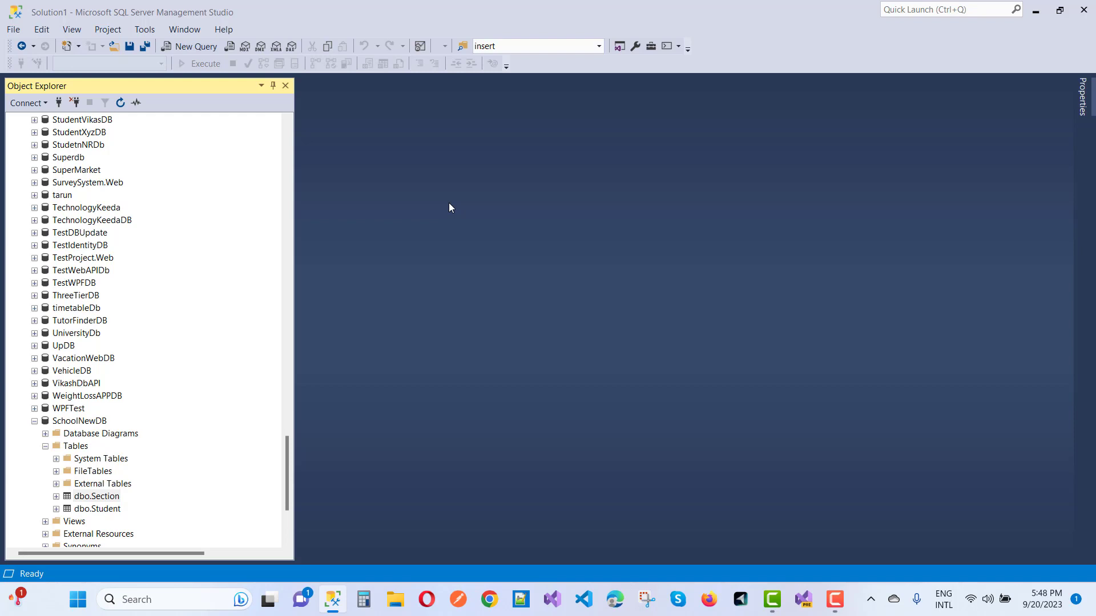
Create a new table in SchoolNewDB with a first column SessionId of type int.
{"action": "scroll", "coordinate": [190, 392], "scroll_direction": "down", "scroll_amount": 4}
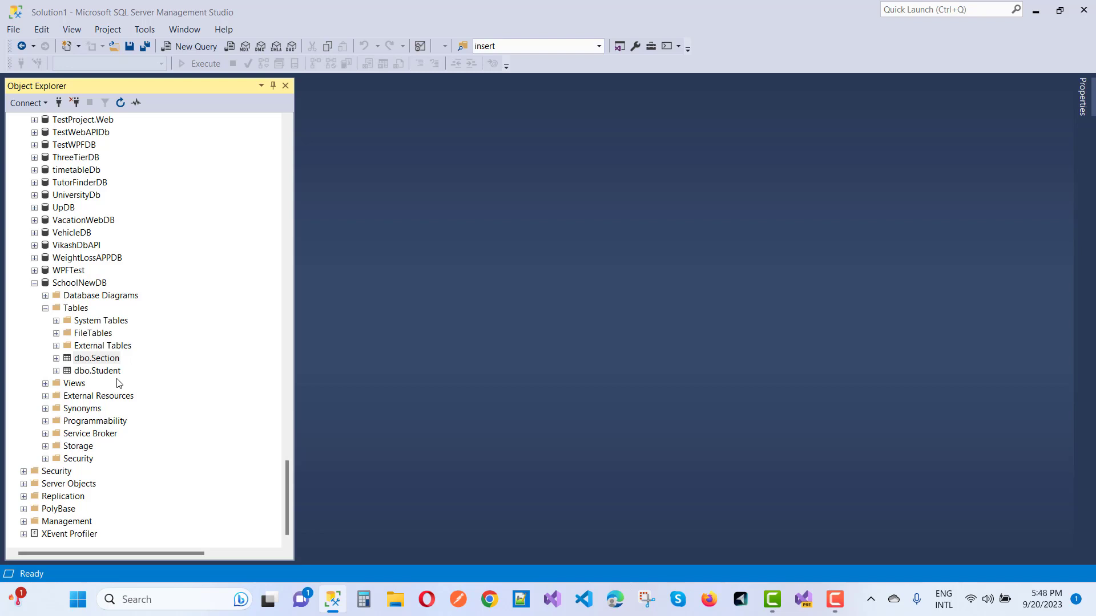
{"action": "right_click", "coordinate": [73, 310]}
{"action": "mouse_move", "coordinate": [113, 315]}
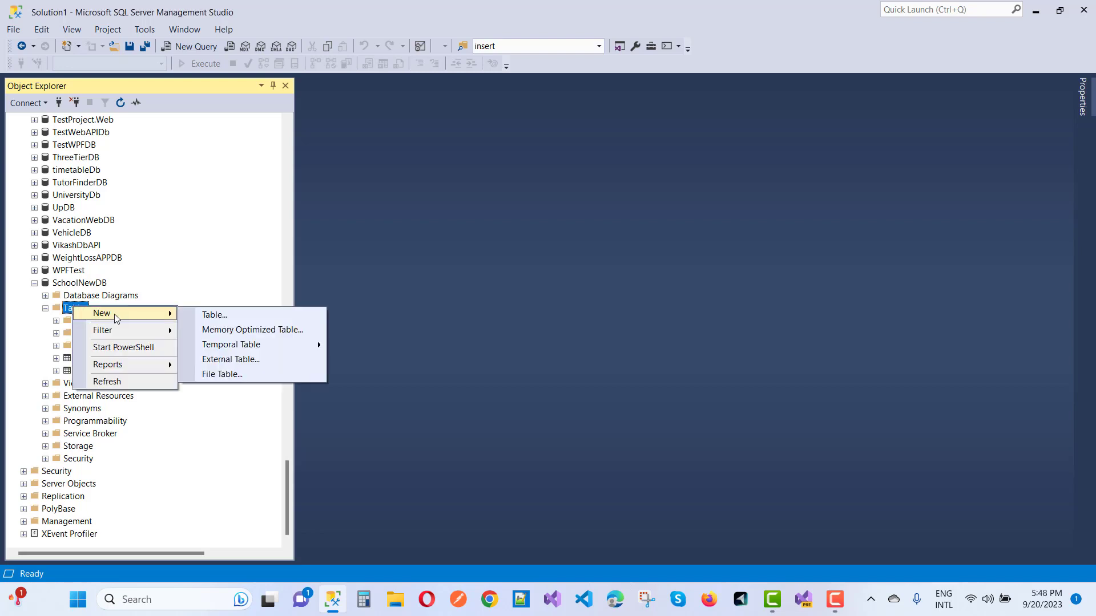
{"action": "left_click", "coordinate": [222, 317]}
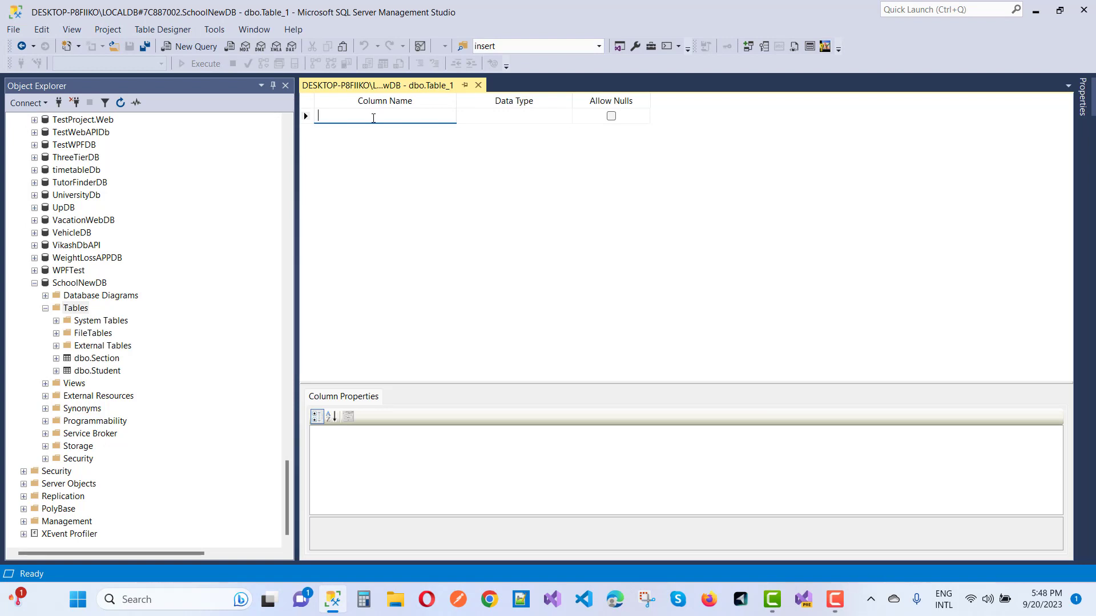
{"action": "type", "text": "Sessnio"}
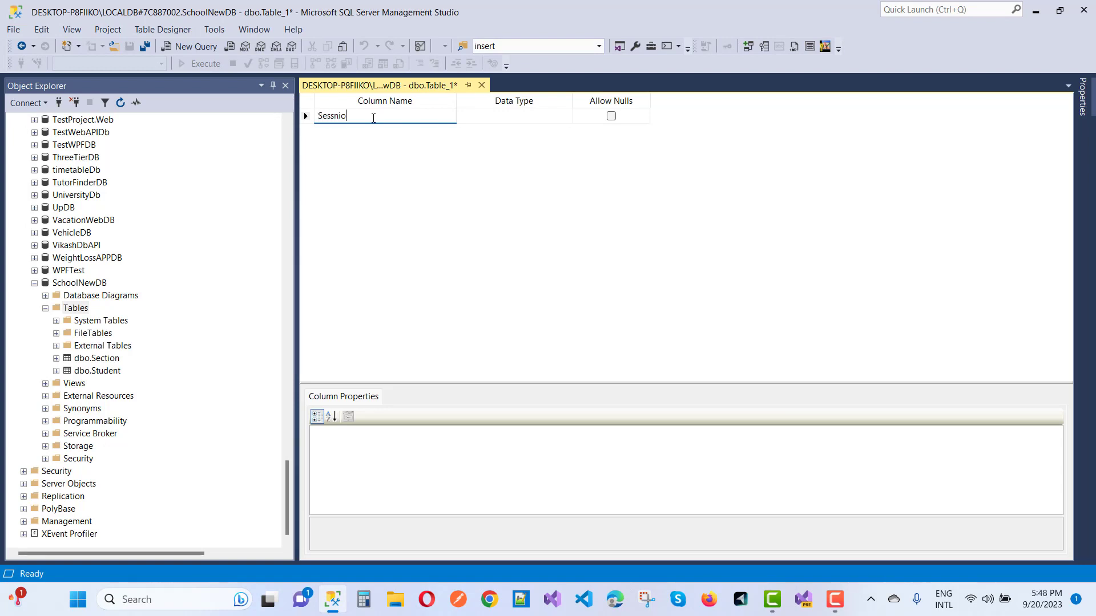
{"action": "key", "text": "BackSpace"}
{"action": "key", "text": "BackSpace"}
{"action": "key", "text": "BackSpace"}
{"action": "type", "text": "sionId"}
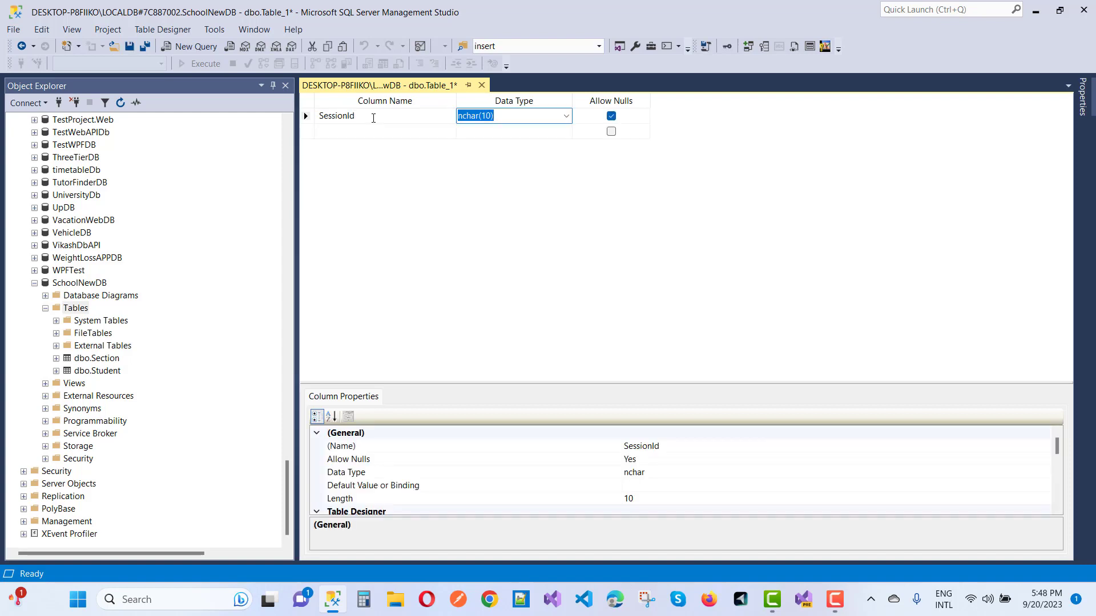
{"action": "type", "text": "int"}
{"action": "key", "text": "Tab"}
{"action": "key", "text": "Tab"}
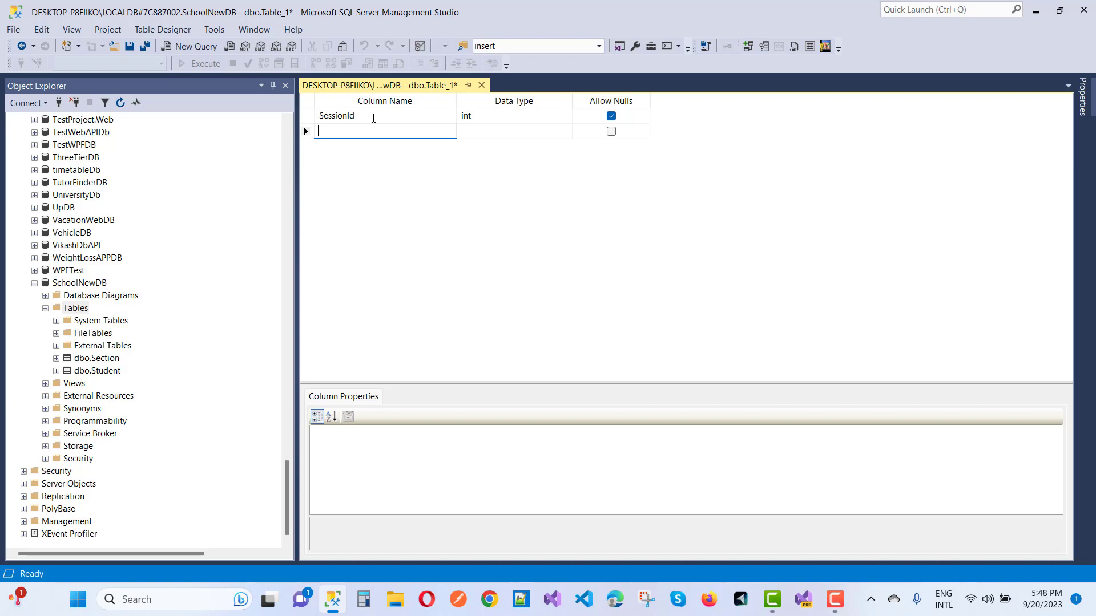
Add a Session_Start column of type nvarchar(50) to the new table.
{"action": "type", "text": "Session_Start"}
{"action": "key", "text": "Tab"}
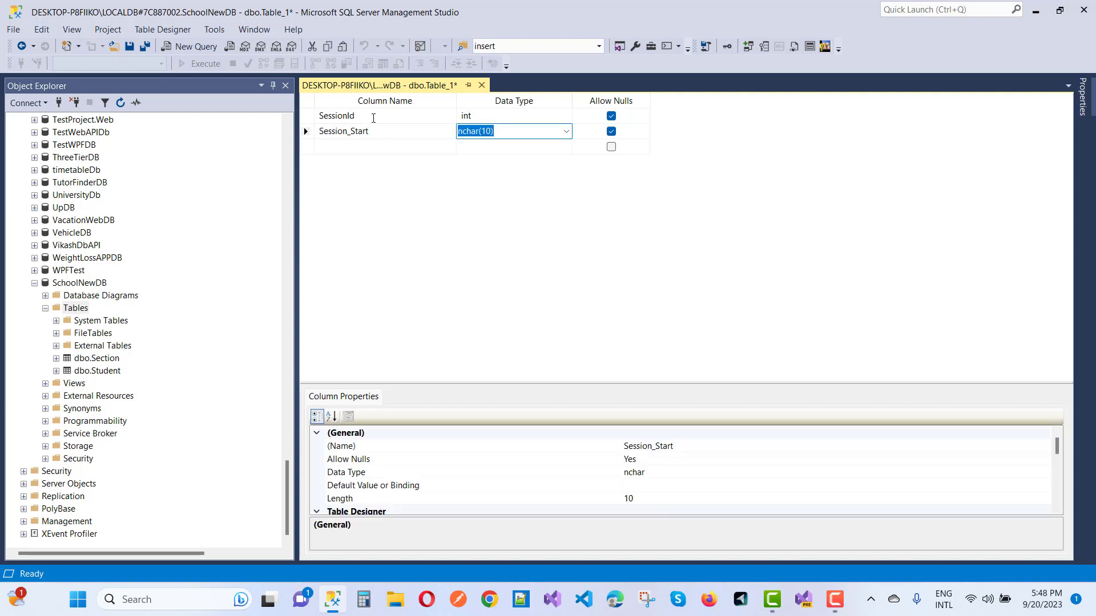
{"action": "type", "text": "nvarchar(50)"}
{"action": "key", "text": "Tab"}
{"action": "key", "text": "Tab"}
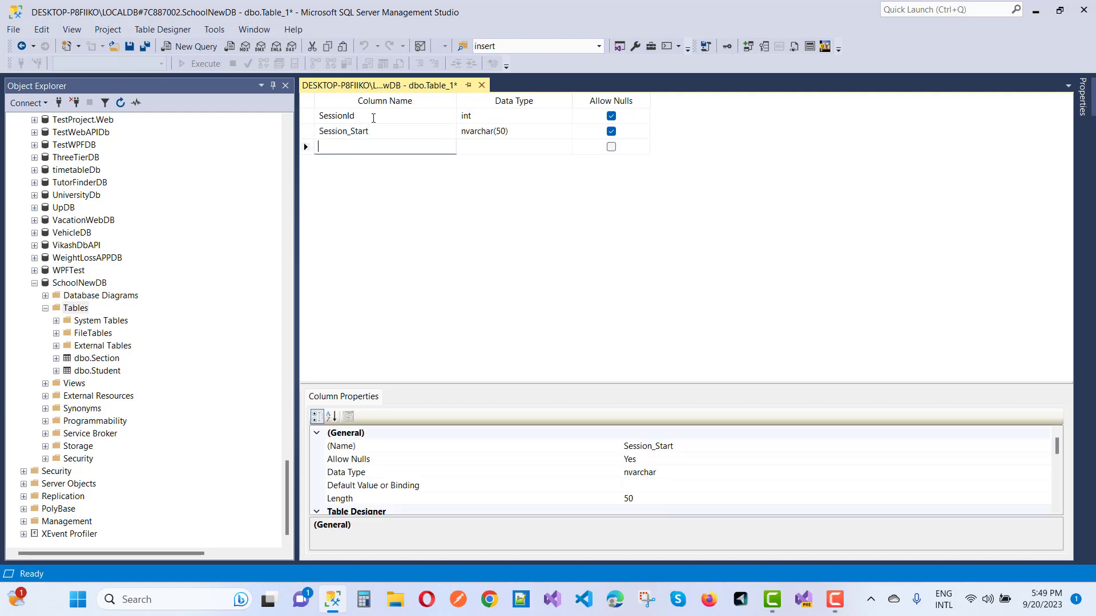
Add a Session_End column of type nvarchar(50) to the new table.
{"action": "type", "text": "Session"}
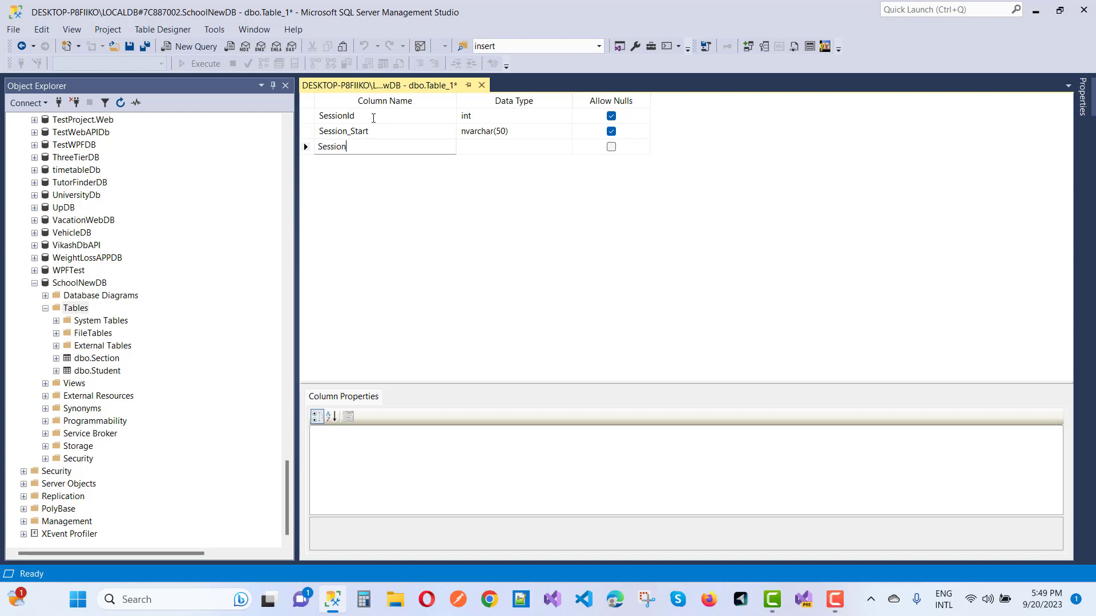
{"action": "type", "text": "_End"}
{"action": "key", "text": "Tab"}
{"action": "type", "text": "Nvarc"}
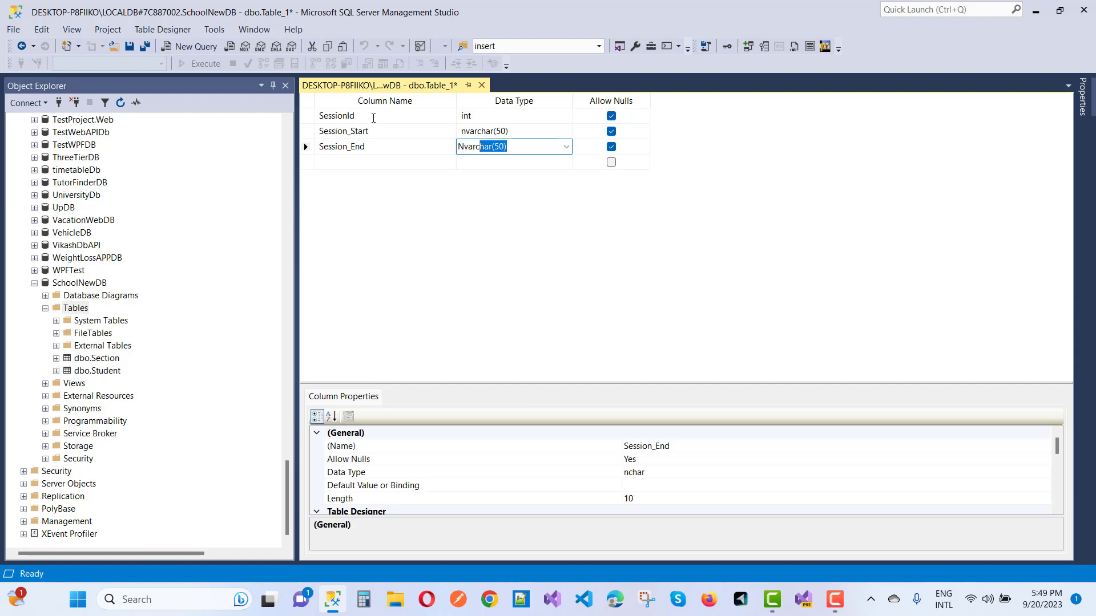
{"action": "key", "text": "Tab"}
{"action": "key", "text": "Tab"}
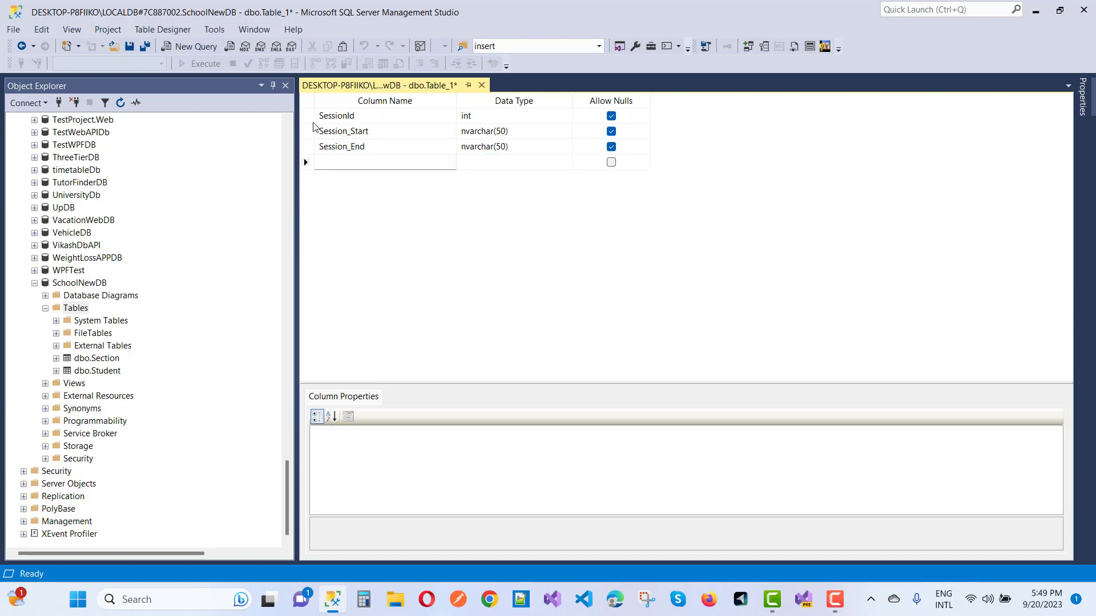
Make SessionId the primary key of the new table and turn on its identity setting.
{"action": "right_click", "coordinate": [311, 121]}
{"action": "left_click", "coordinate": [337, 131]}
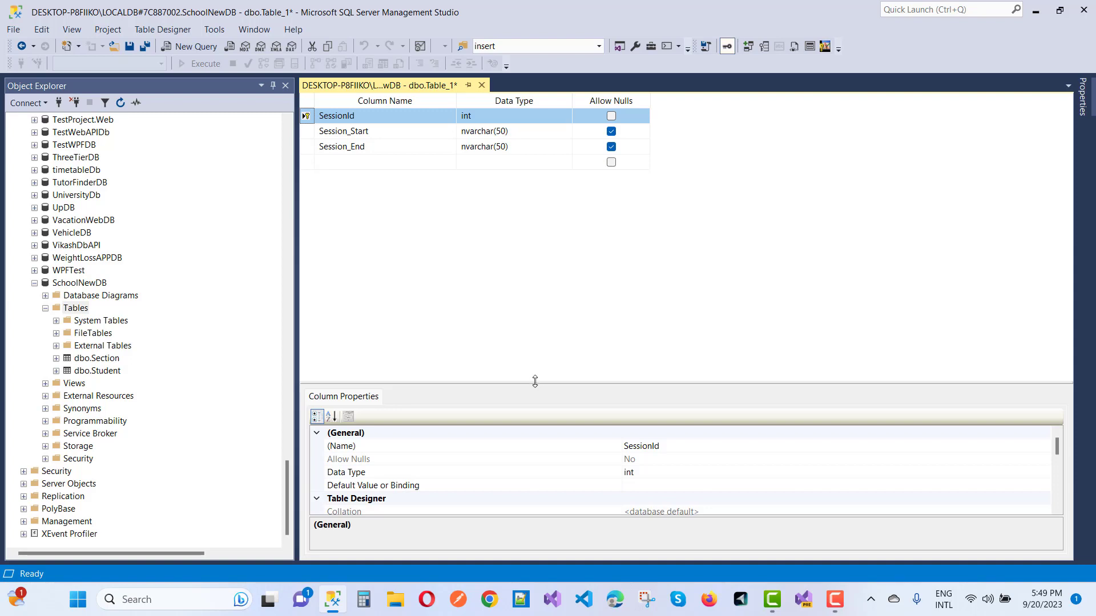
{"action": "left_click_drag", "start_coordinate": [533, 383], "coordinate": [540, 206]}
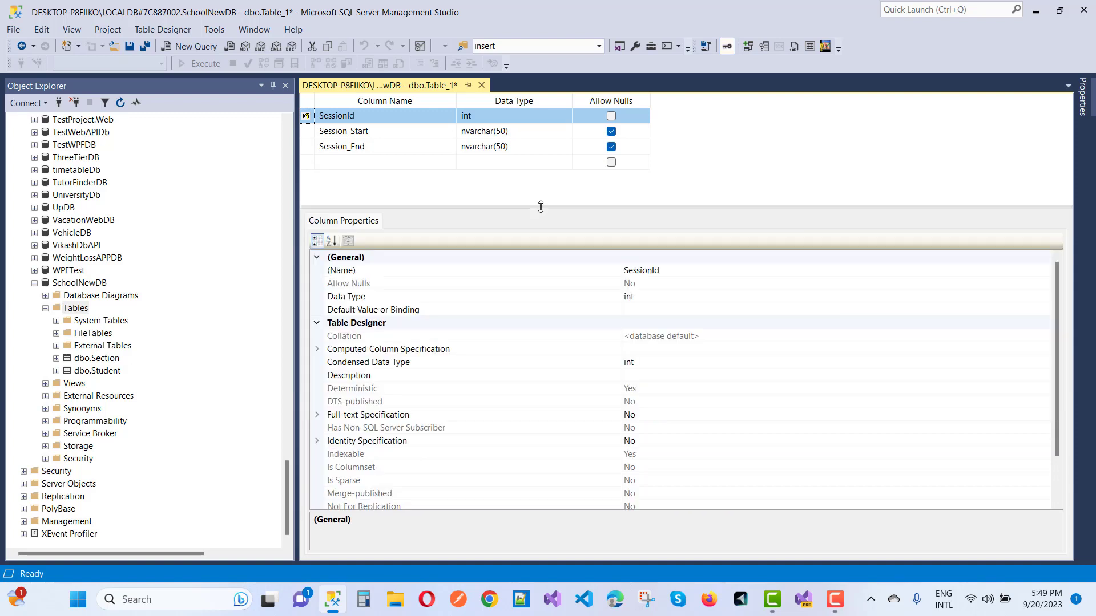
{"action": "left_click", "coordinate": [317, 442]}
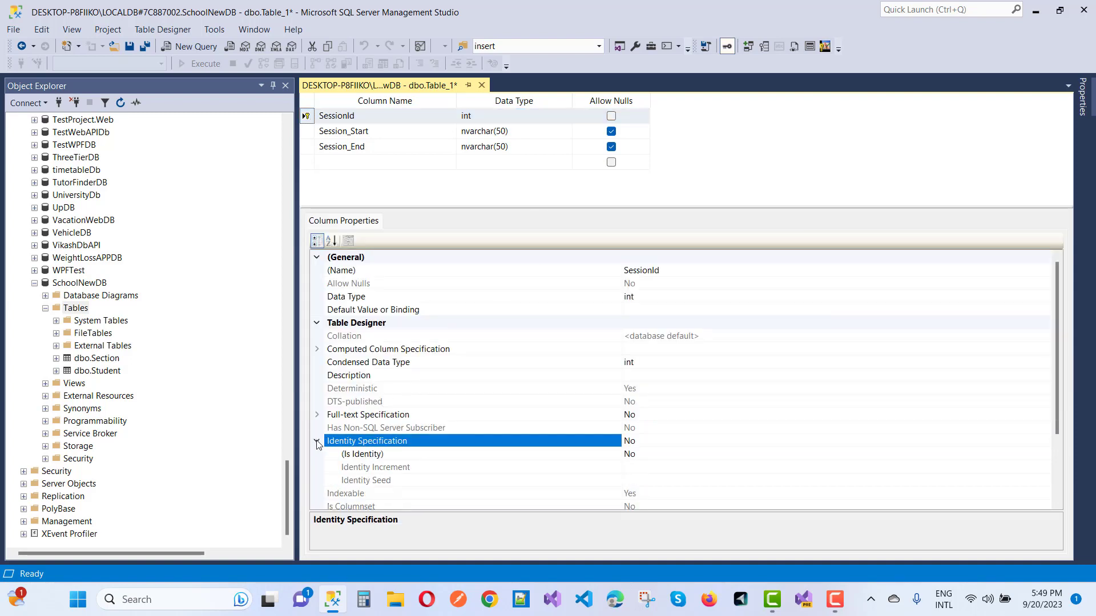
{"action": "left_click", "coordinate": [923, 455]}
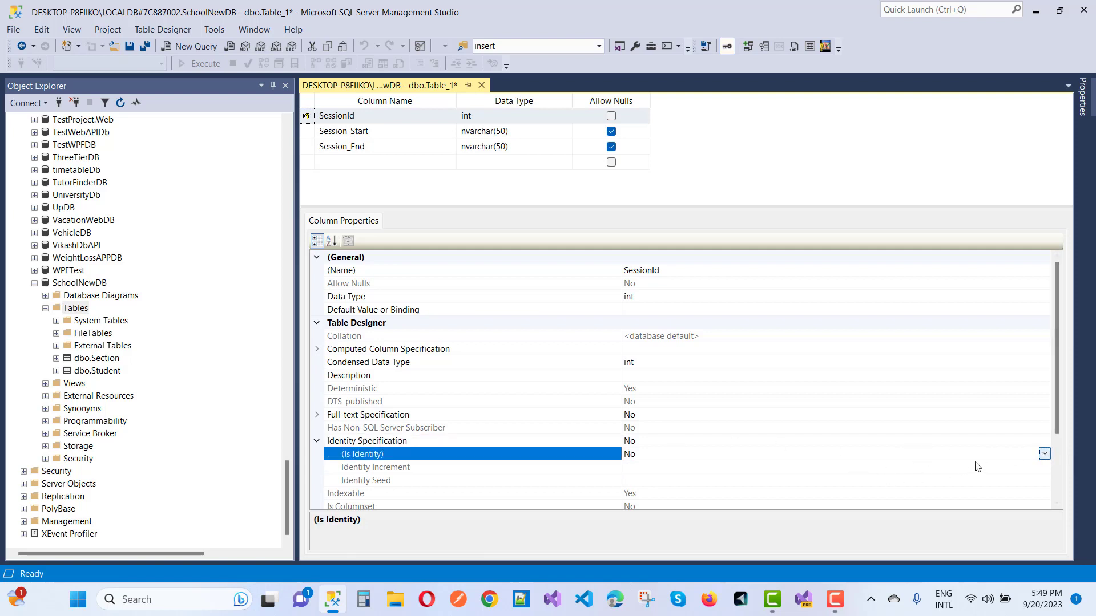
{"action": "left_click", "coordinate": [1045, 455]}
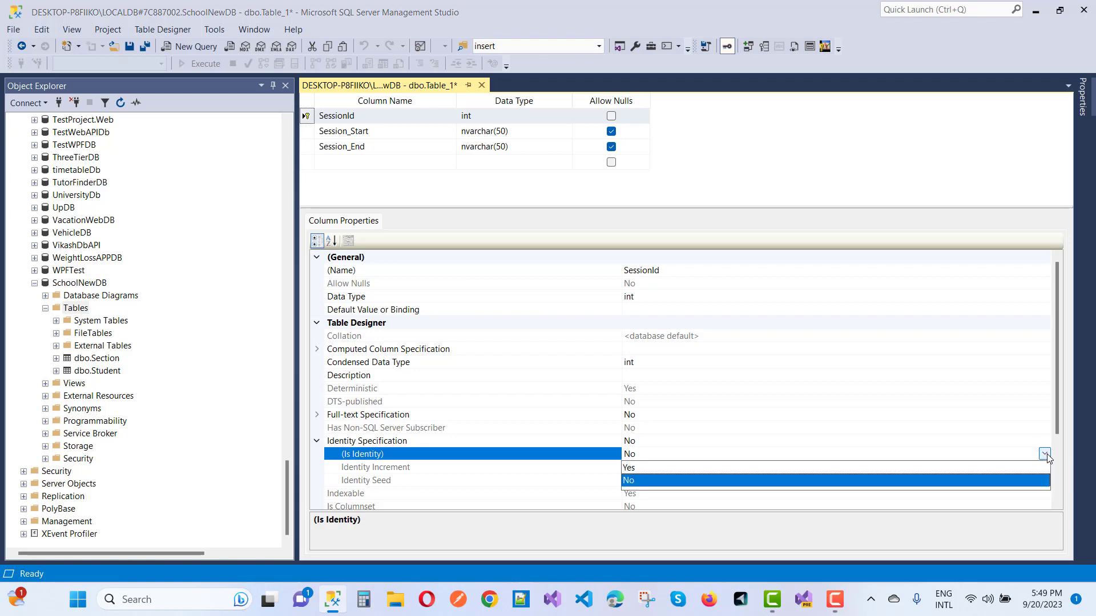
{"action": "left_click", "coordinate": [1018, 468]}
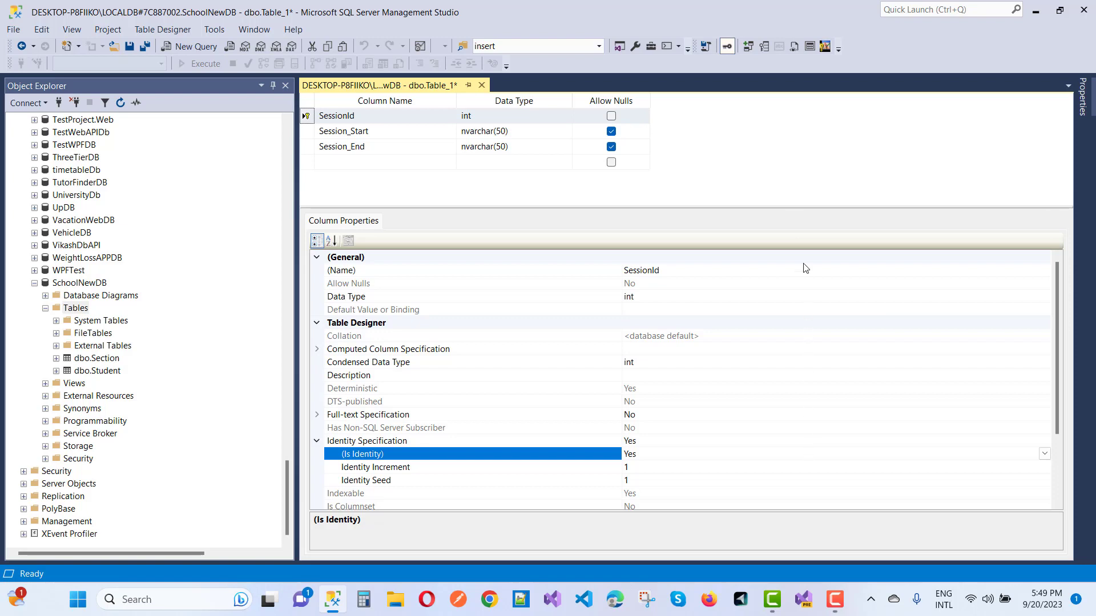
{"action": "left_click_drag", "start_coordinate": [805, 207], "coordinate": [807, 377]}
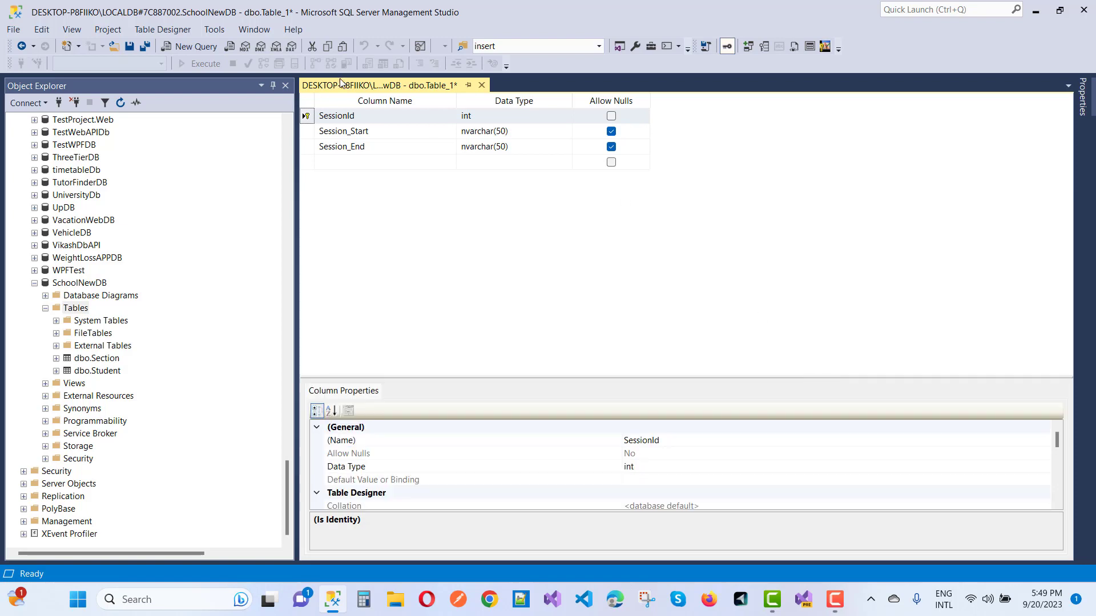
Save the table under the name Session and close its designer.
{"action": "left_click", "coordinate": [129, 46]}
{"action": "type", "text": "Sssion"}
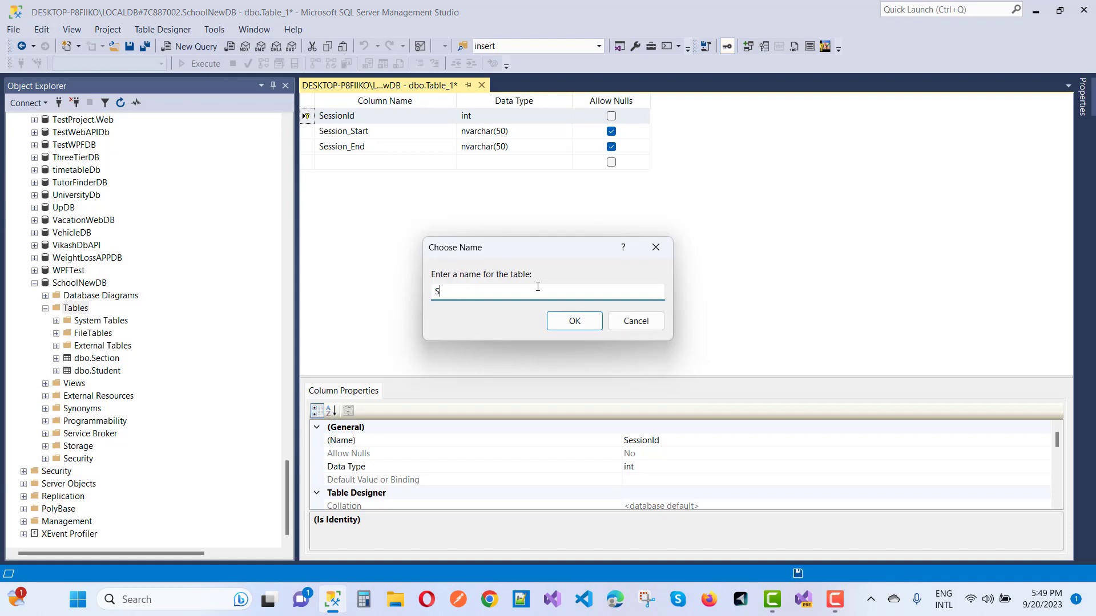
{"action": "key", "text": "BackSpace"}
{"action": "key", "text": "BackSpace"}
{"action": "key", "text": "BackSpace"}
{"action": "key", "text": "BackSpace"}
{"action": "key", "text": "BackSpace"}
{"action": "type", "text": "ession"}
{"action": "key", "text": "Return"}
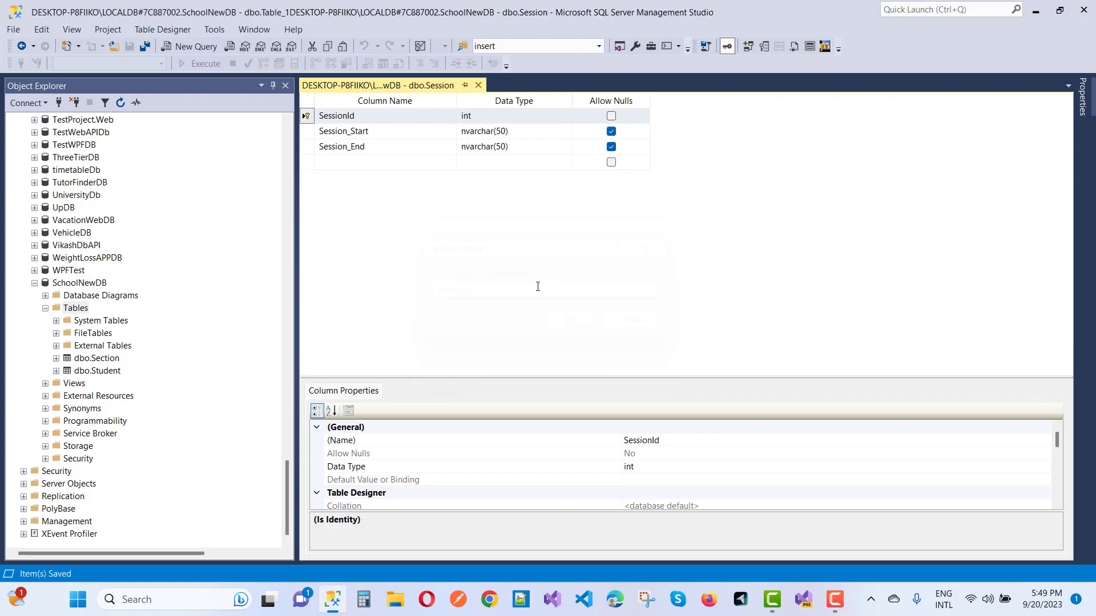
{"action": "left_click", "coordinate": [479, 85]}
Create another new table in SchoolNewDB with a first column ClassId of type int.
{"action": "right_click", "coordinate": [73, 308]}
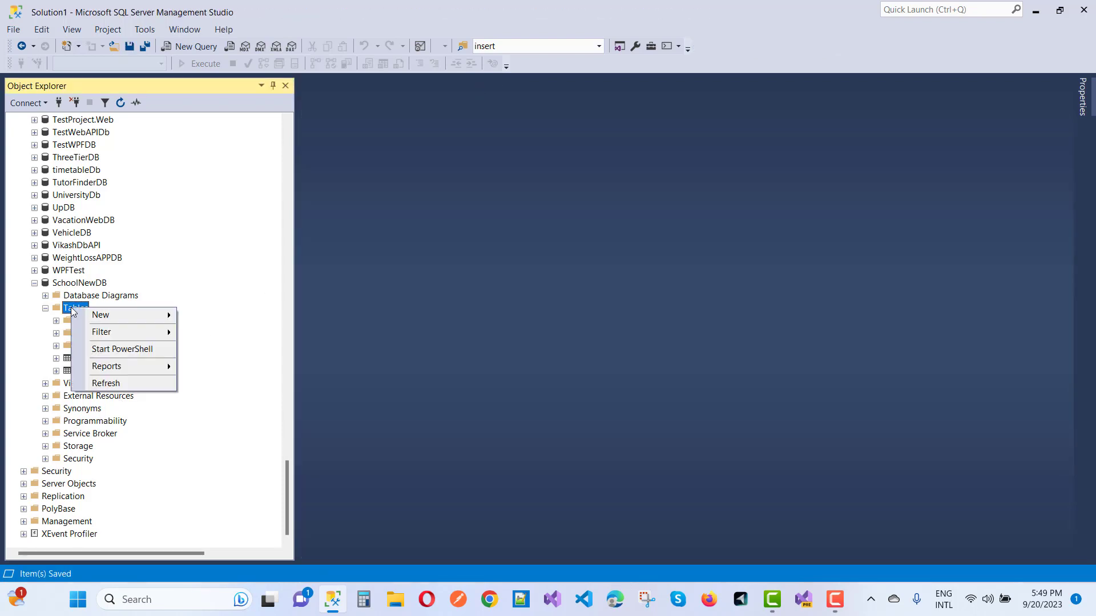
{"action": "mouse_move", "coordinate": [107, 318]}
{"action": "left_click", "coordinate": [223, 317]}
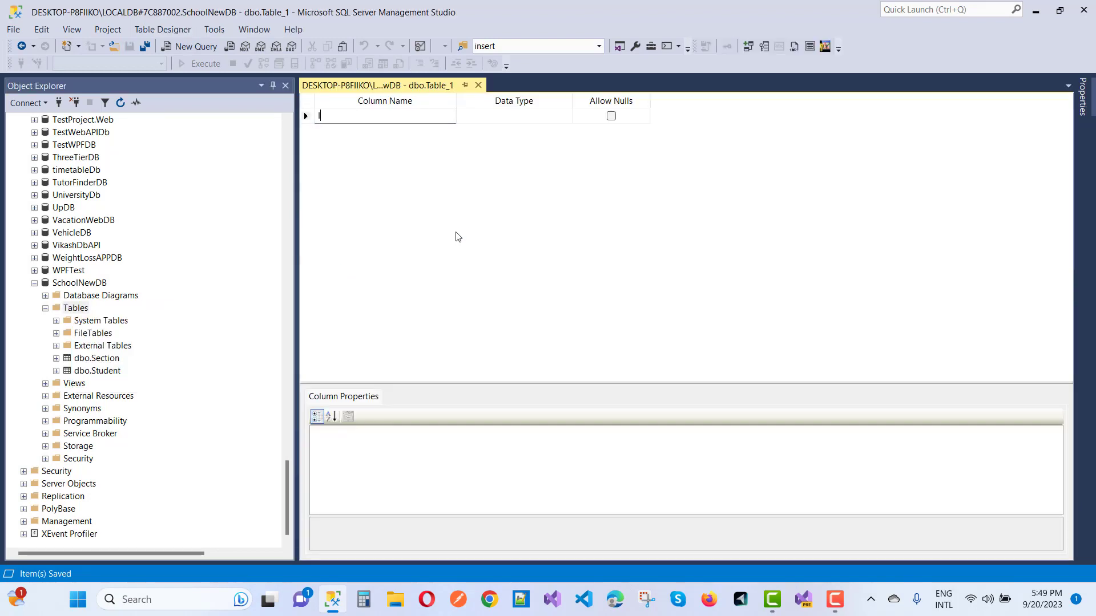
{"action": "type", "text": "ClassID"}
{"action": "key", "text": "Tab"}
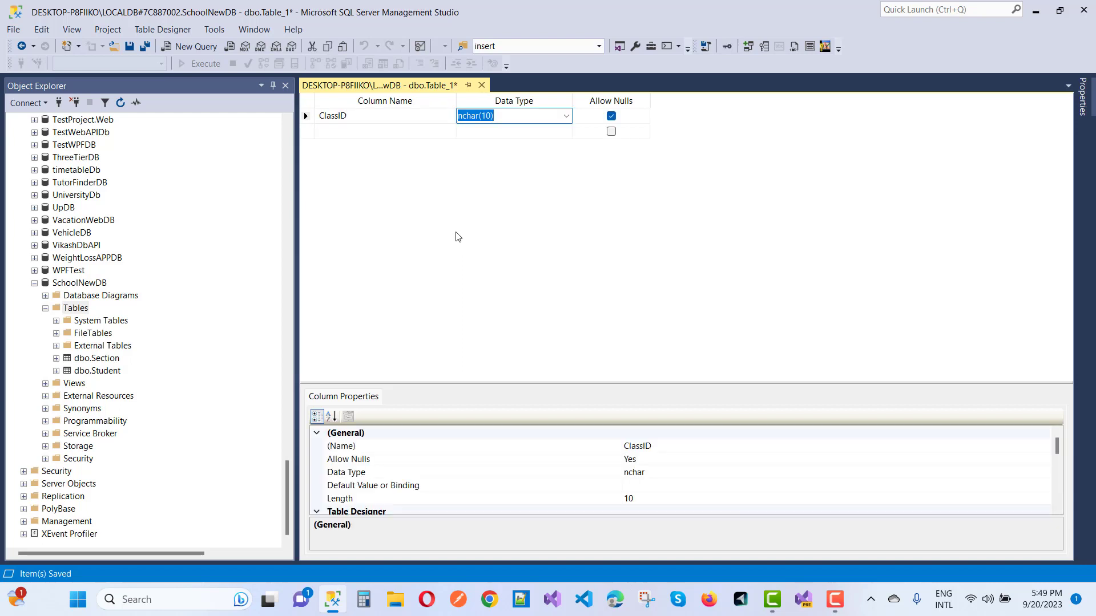
{"action": "left_click", "coordinate": [367, 118]}
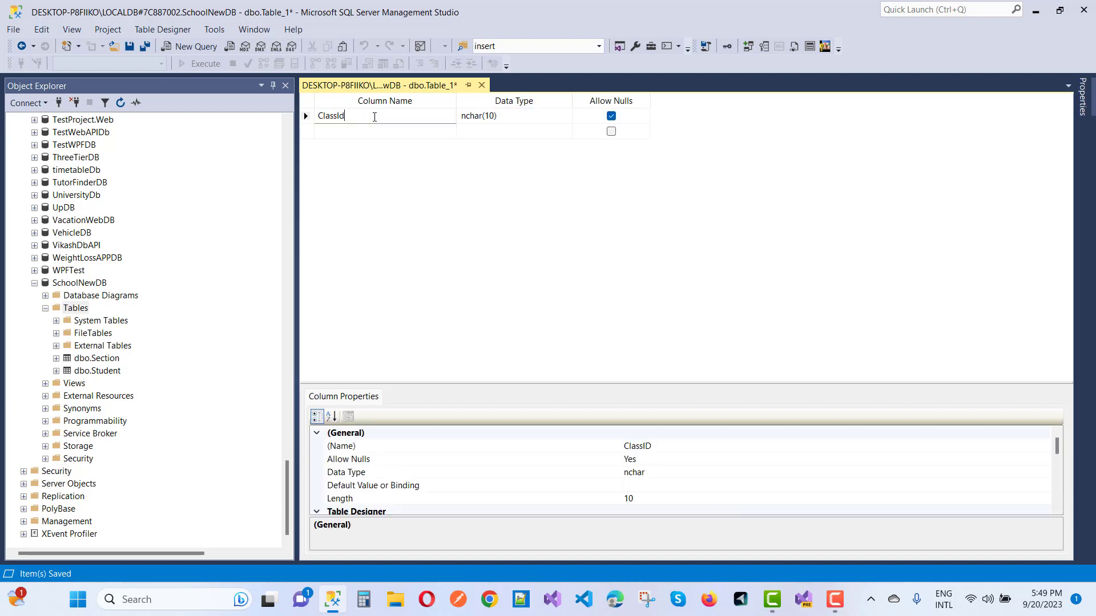
{"action": "left_click", "coordinate": [499, 117]}
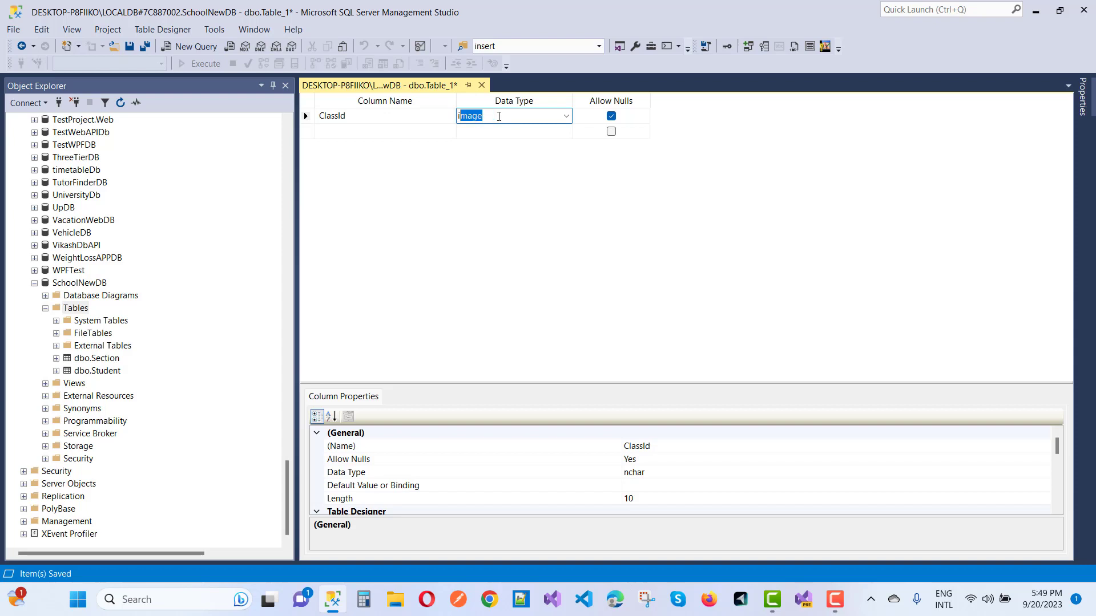
{"action": "type", "text": "int"}
{"action": "key", "text": "Return"}
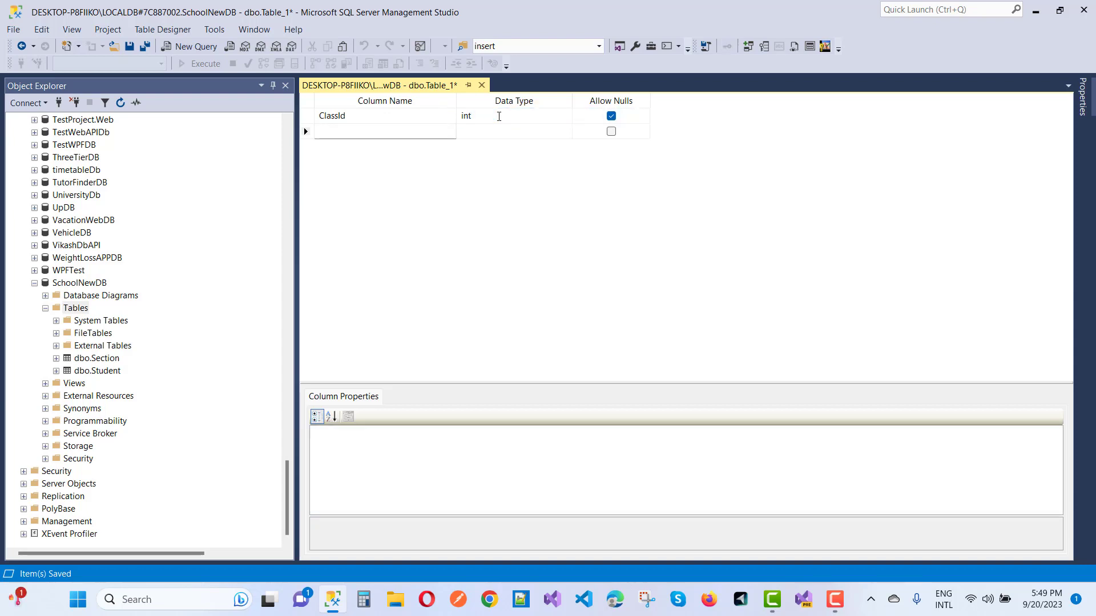
Add a ClassName column of type nvarchar(50) below ClassId.
{"action": "type", "text": "ClassName"}
{"action": "key", "text": "Tab"}
{"action": "type", "text": "nv"}
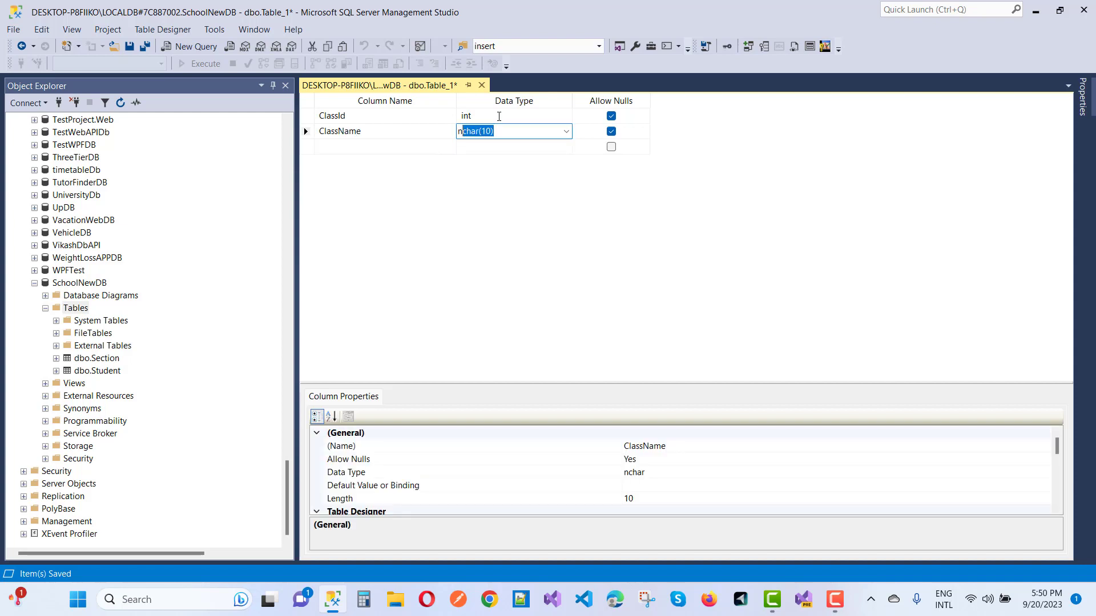
{"action": "type", "text": "arch"}
{"action": "key", "text": "Return"}
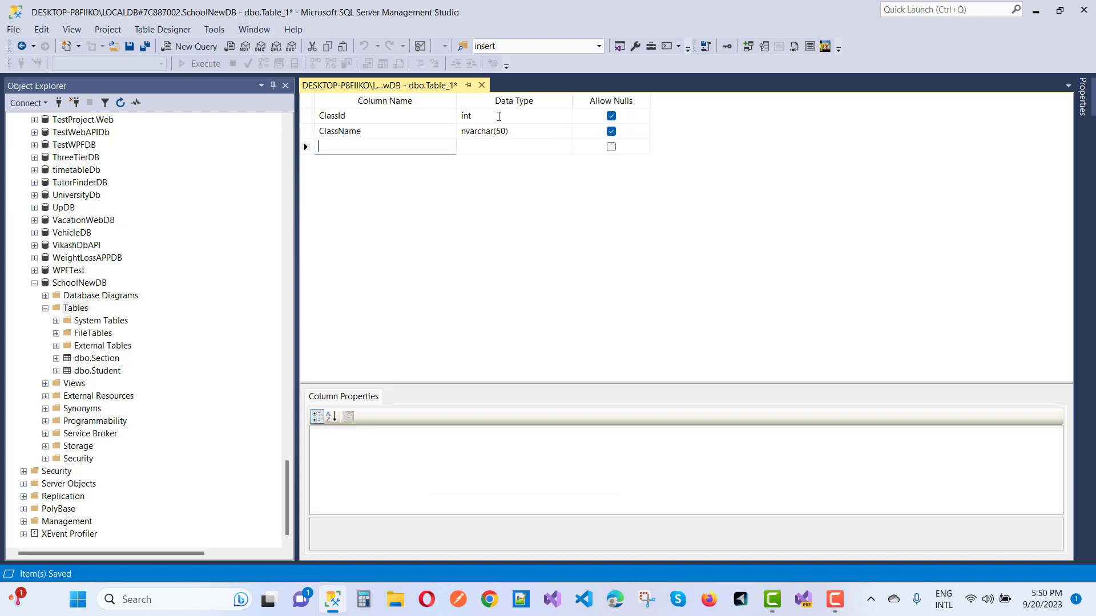
{"action": "left_click", "coordinate": [345, 146]}
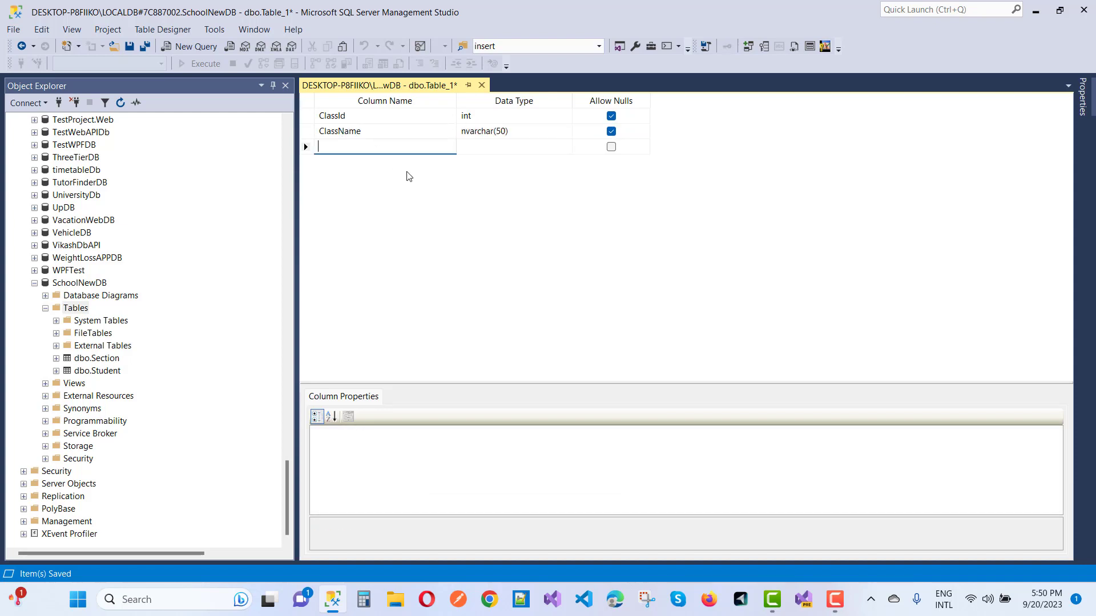
Make ClassId the table's primary key and set its Is Identity property to Yes.
{"action": "left_click", "coordinate": [306, 116]}
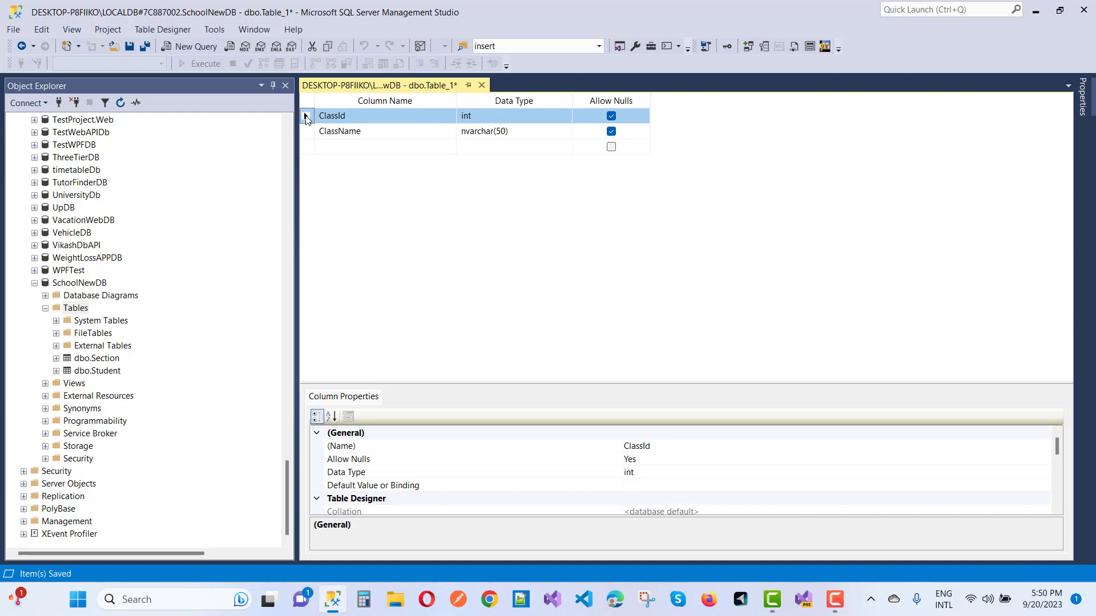
{"action": "right_click", "coordinate": [306, 118]}
{"action": "left_click", "coordinate": [342, 130]}
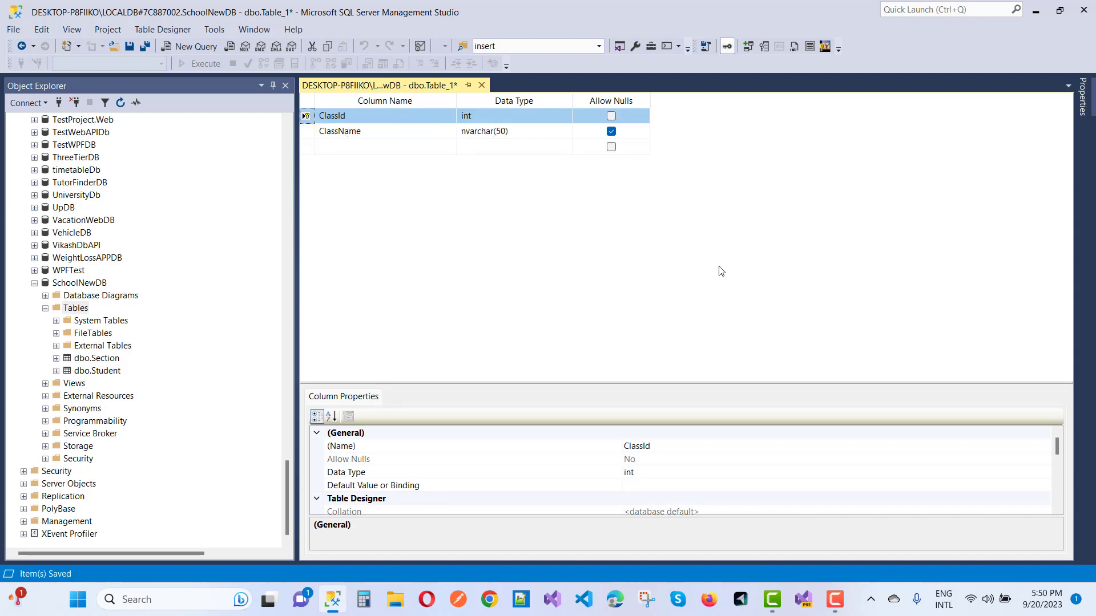
{"action": "left_click_drag", "start_coordinate": [581, 381], "coordinate": [586, 221]}
{"action": "left_click", "coordinate": [318, 460]}
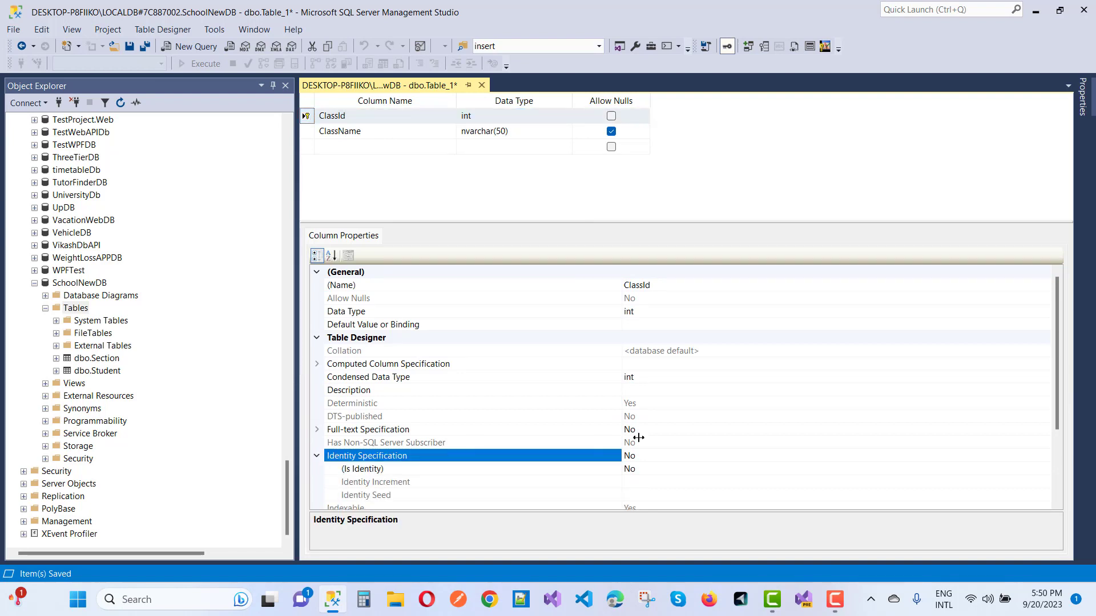
{"action": "left_click", "coordinate": [681, 468]}
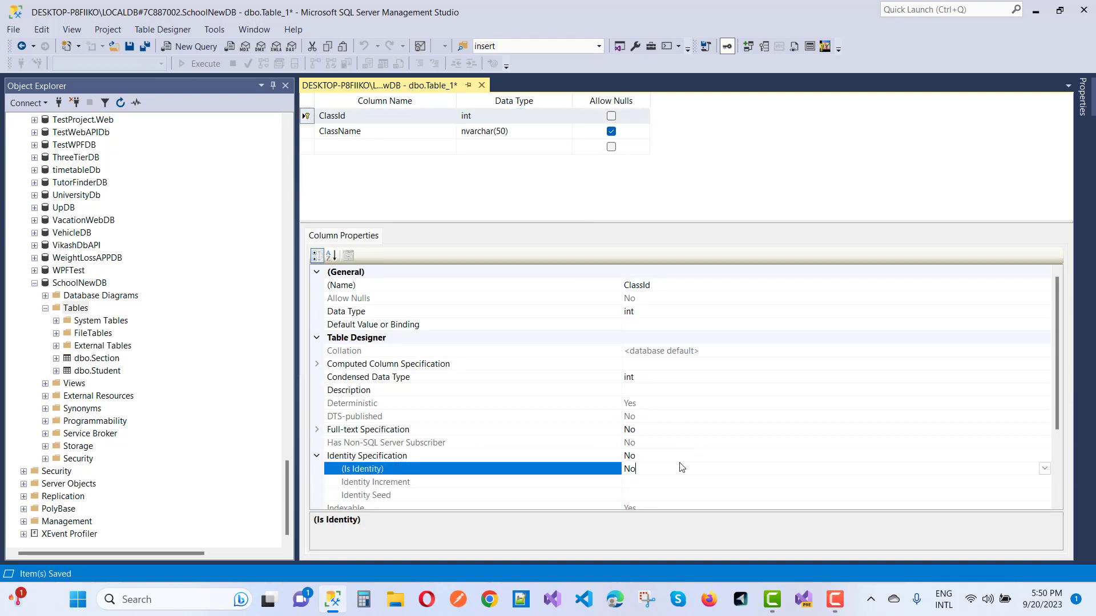
{"action": "left_click", "coordinate": [1045, 469]}
{"action": "left_click", "coordinate": [1044, 469]}
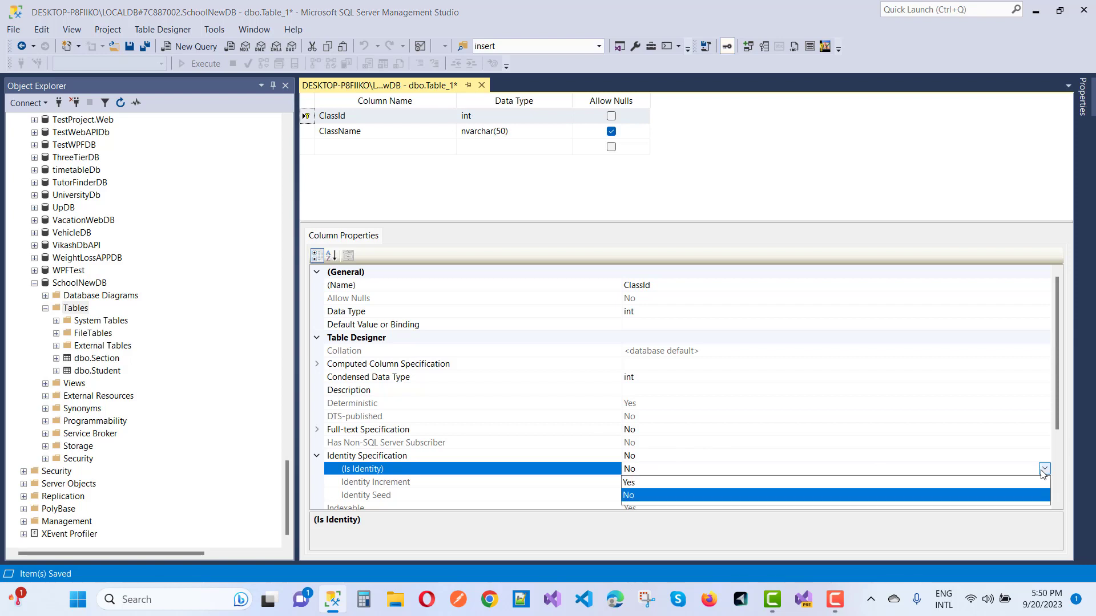
{"action": "left_click", "coordinate": [1040, 481]}
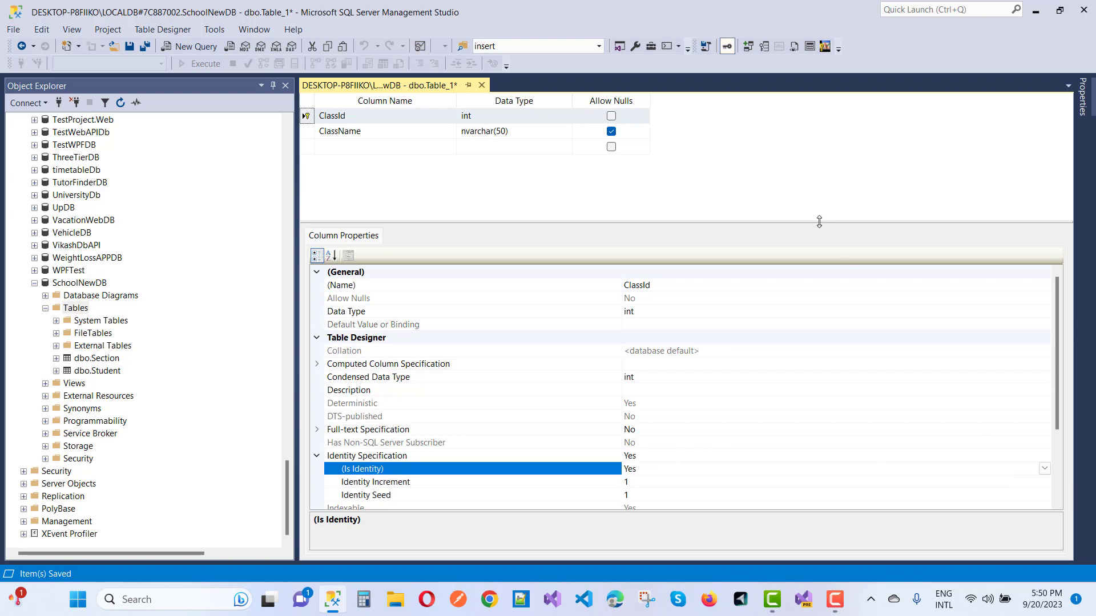
{"action": "left_click_drag", "start_coordinate": [820, 222], "coordinate": [822, 417]}
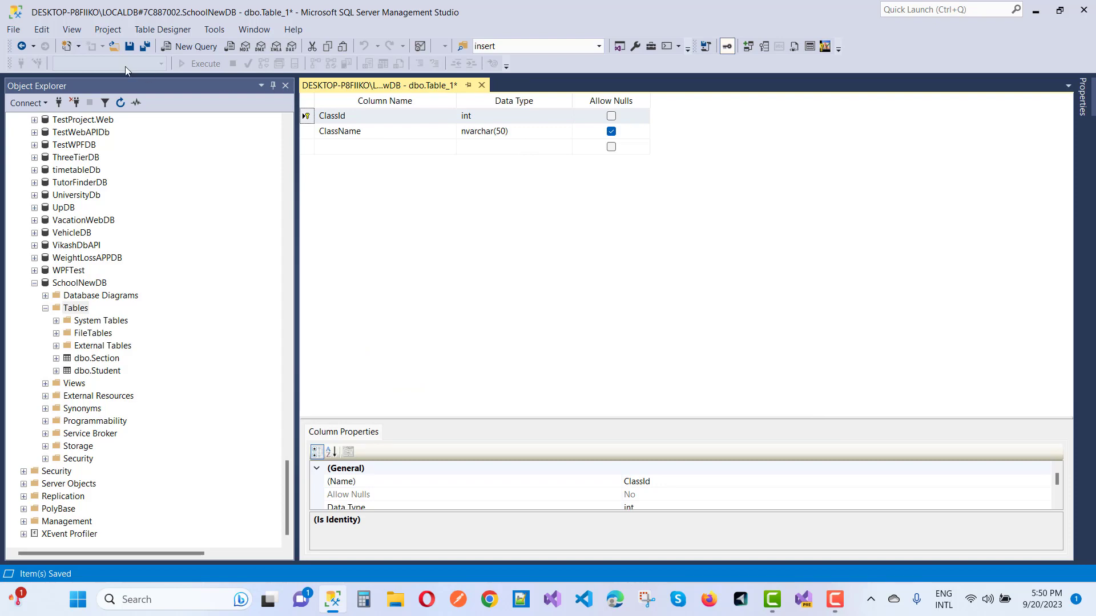
Save the class table as ClassGroup and close its designer.
{"action": "left_click", "coordinate": [130, 48]}
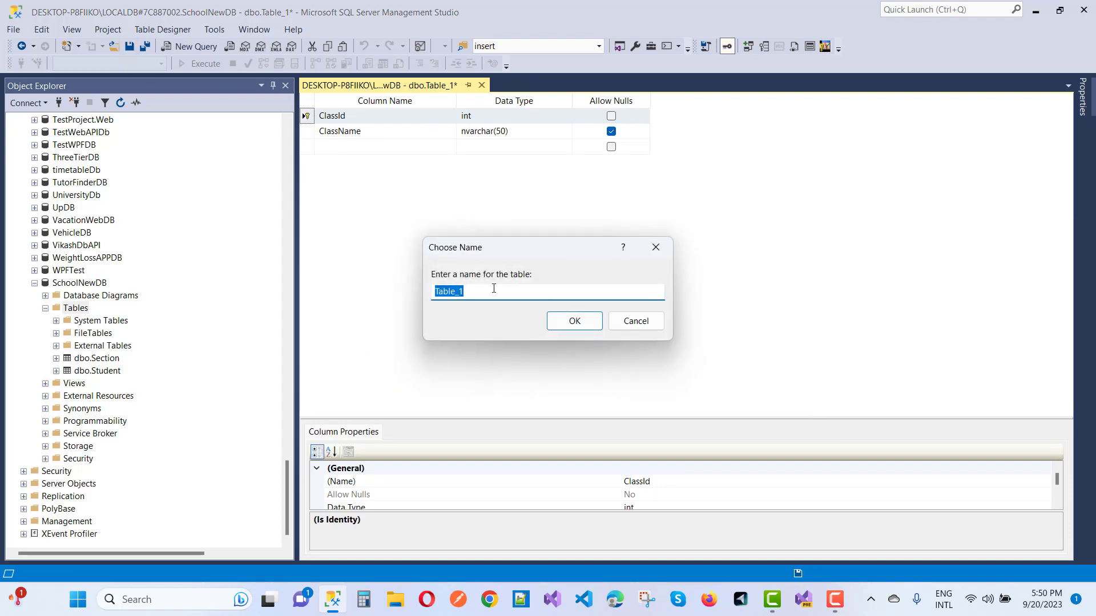
{"action": "type", "text": "ClassGroup"}
{"action": "key", "text": "Return"}
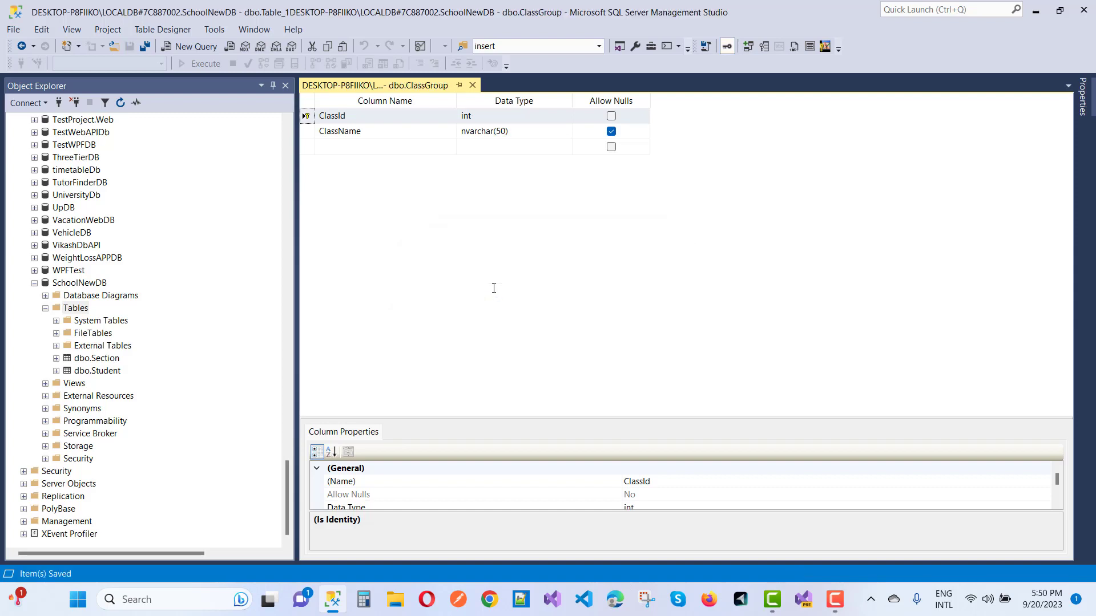
{"action": "left_click", "coordinate": [472, 85]}
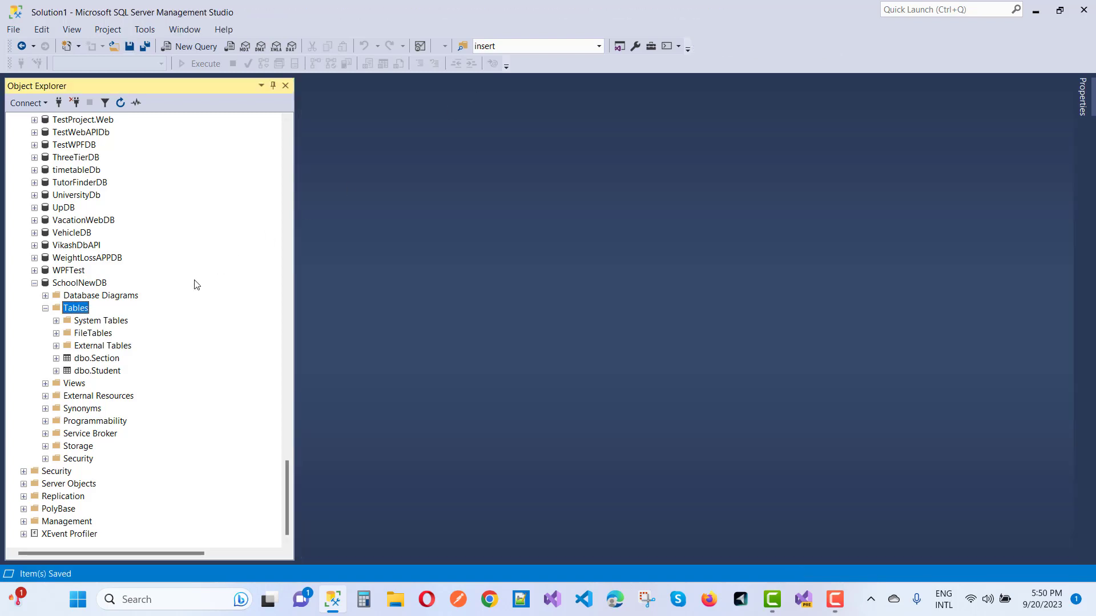
Create a further table in SchoolNewDB with a first column ClassGroupId of type int.
{"action": "right_click", "coordinate": [79, 308]}
{"action": "mouse_move", "coordinate": [117, 323]}
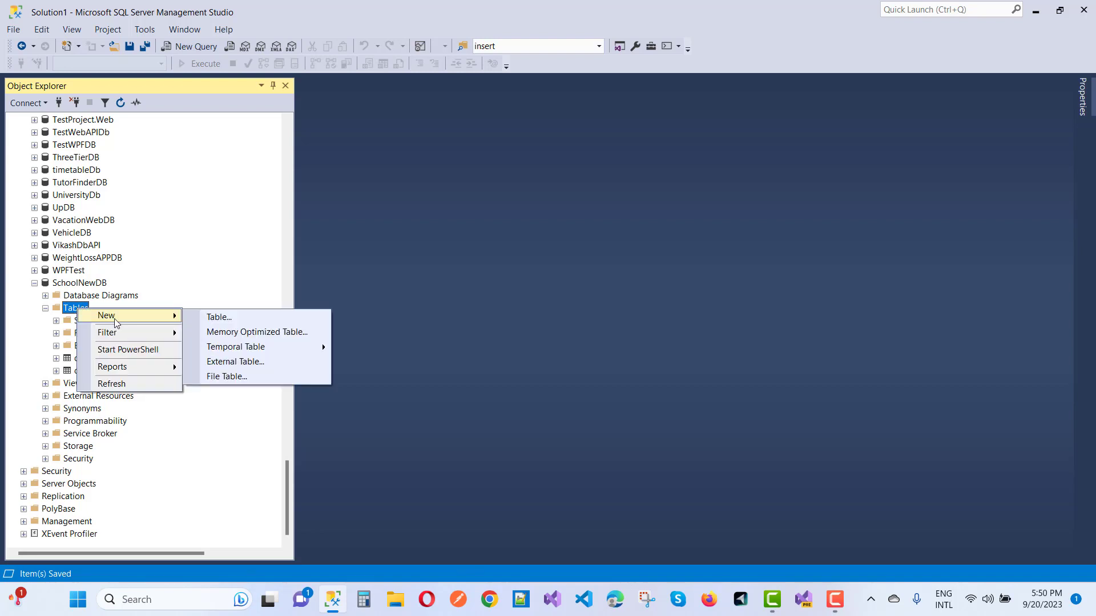
{"action": "left_click", "coordinate": [238, 321]}
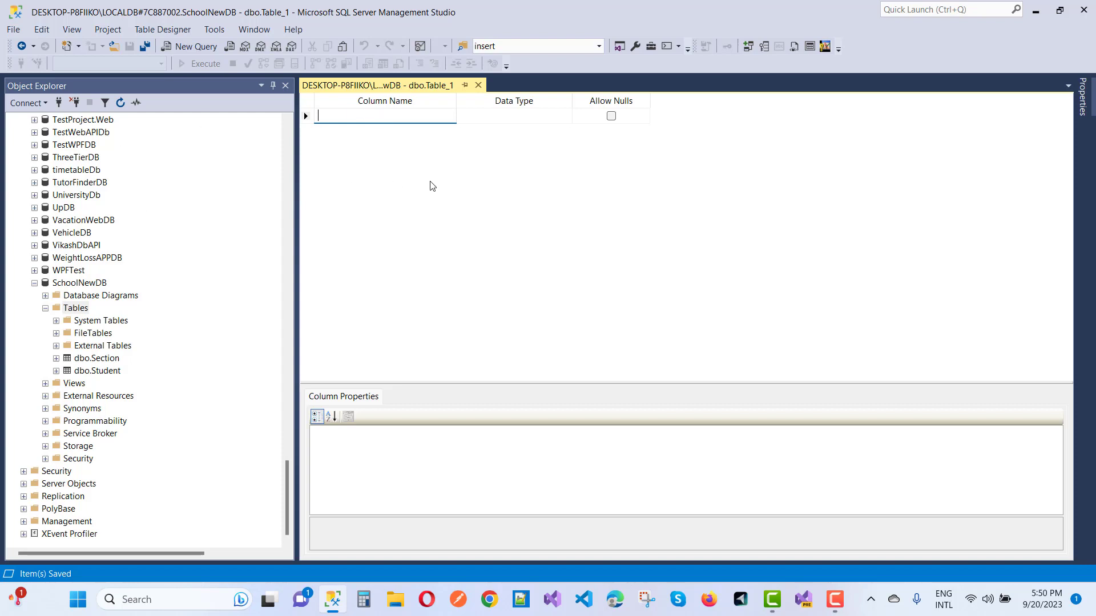
{"action": "type", "text": "Clas"}
{"action": "key", "text": "BackSpace"}
{"action": "type", "text": "assGroupID"}
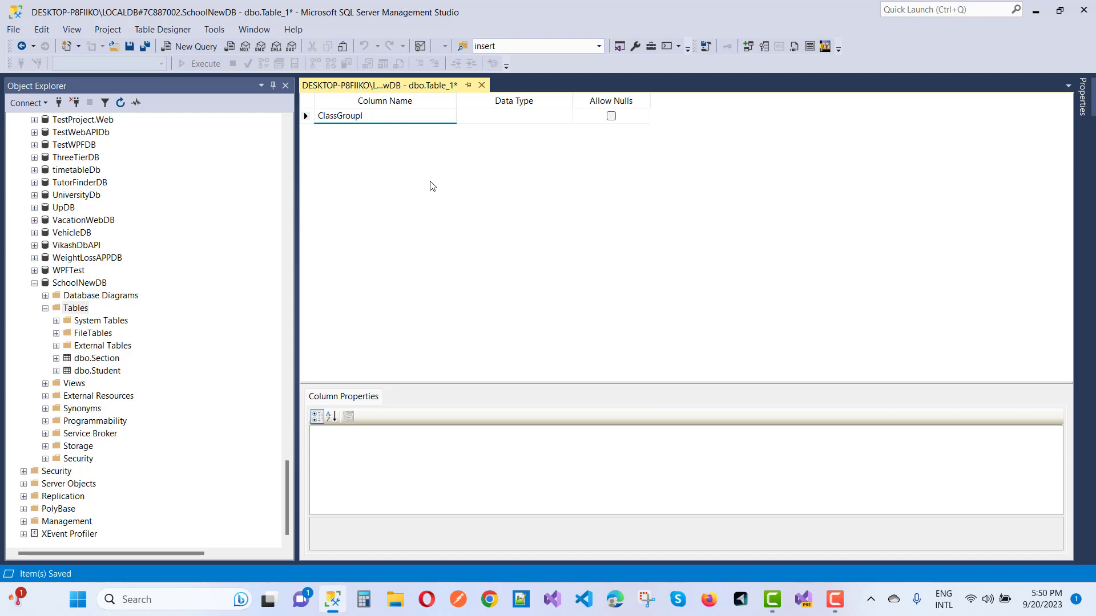
{"action": "key", "text": "Tab"}
{"action": "type", "text": "int"}
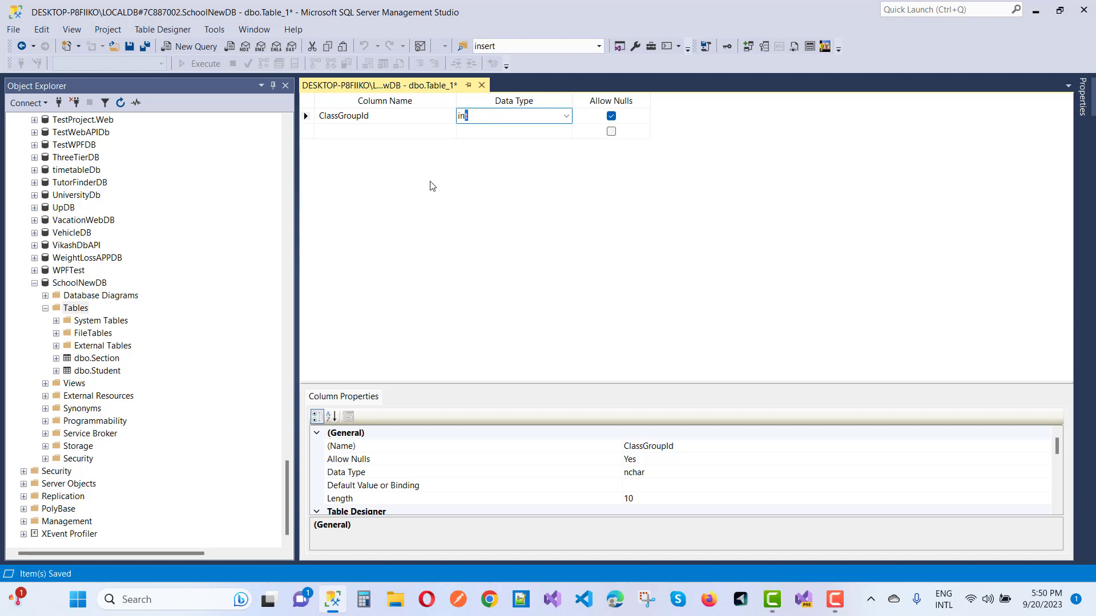
{"action": "key", "text": "Tab"}
{"action": "key", "text": "Tab"}
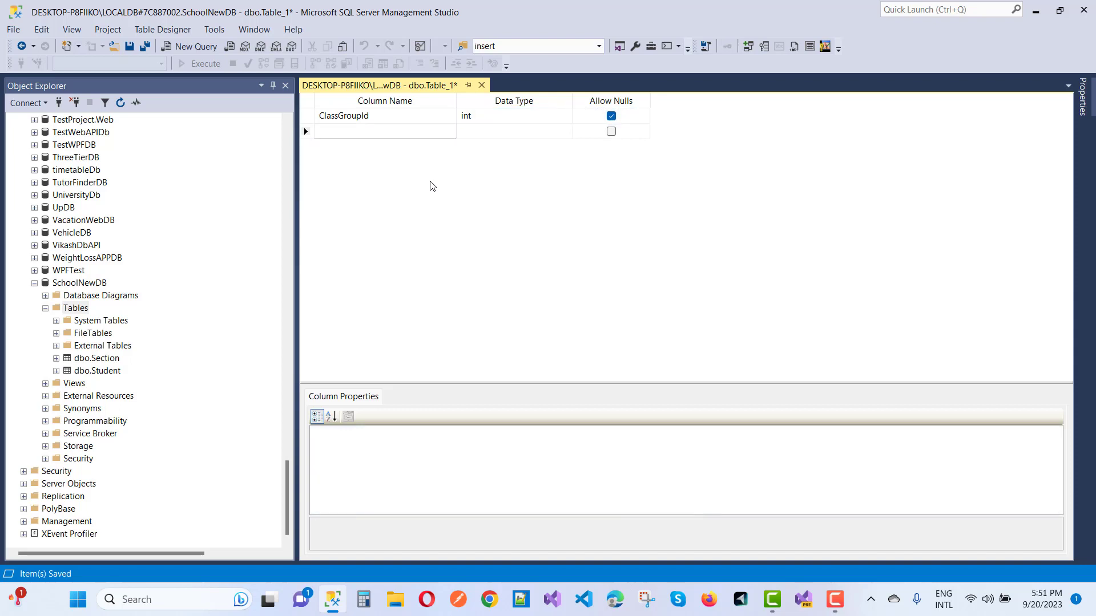
Add a SessionId column of type int below ClassGroupId.
{"action": "type", "text": "SessionId"}
{"action": "left_click", "coordinate": [516, 132]}
{"action": "type", "text": "int"}
{"action": "key", "text": "Tab"}
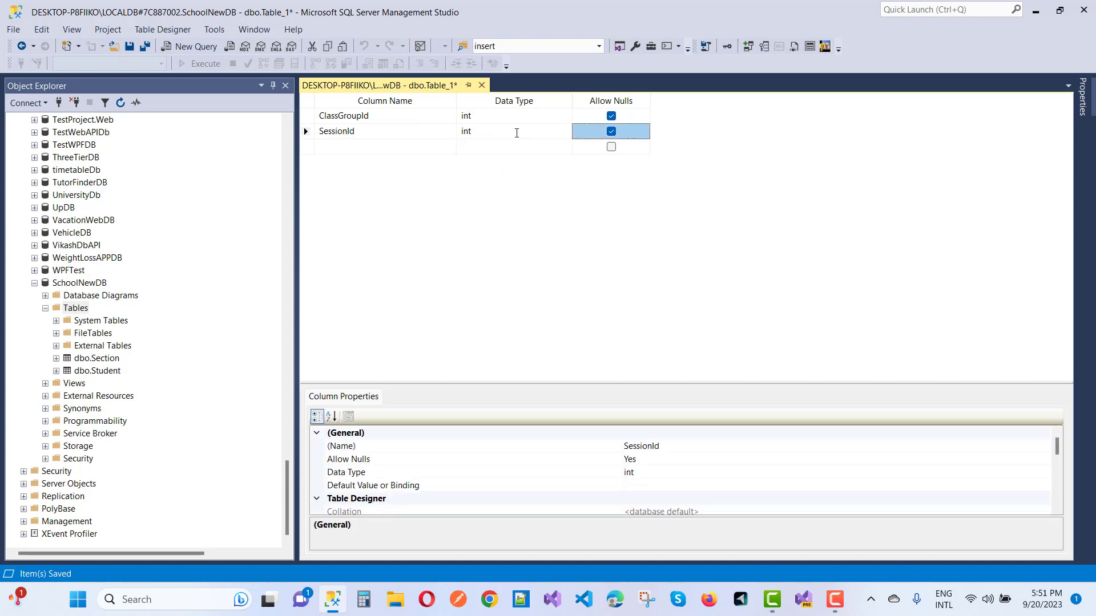
{"action": "key", "text": "Tab"}
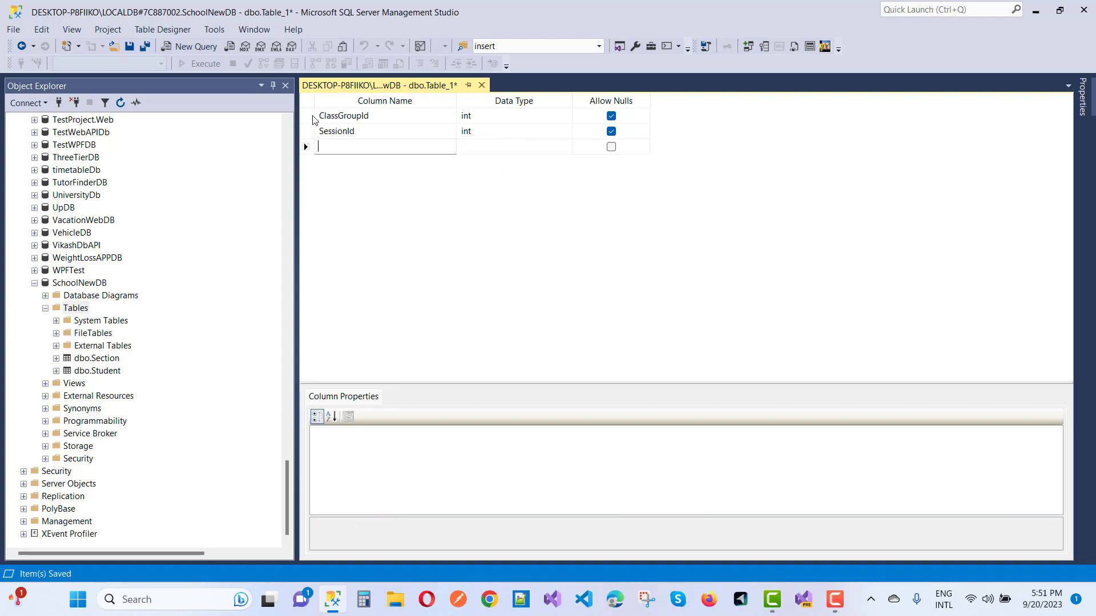
Try to make ClassGroupId and SessionId primary keys one at a time.
{"action": "left_click", "coordinate": [313, 117]}
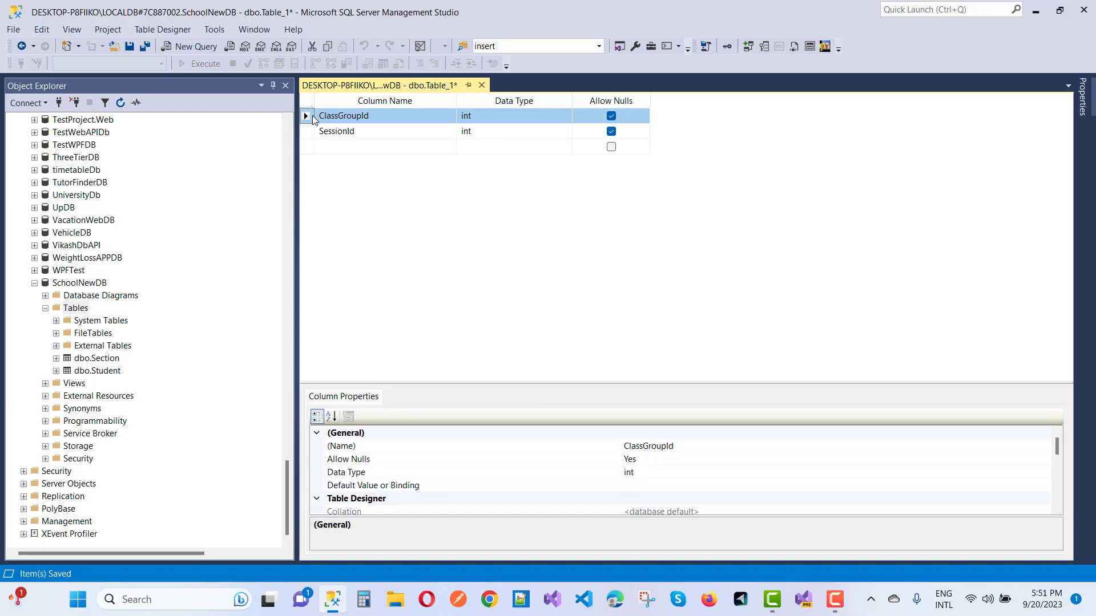
{"action": "right_click", "coordinate": [313, 118]}
{"action": "left_click", "coordinate": [329, 127]}
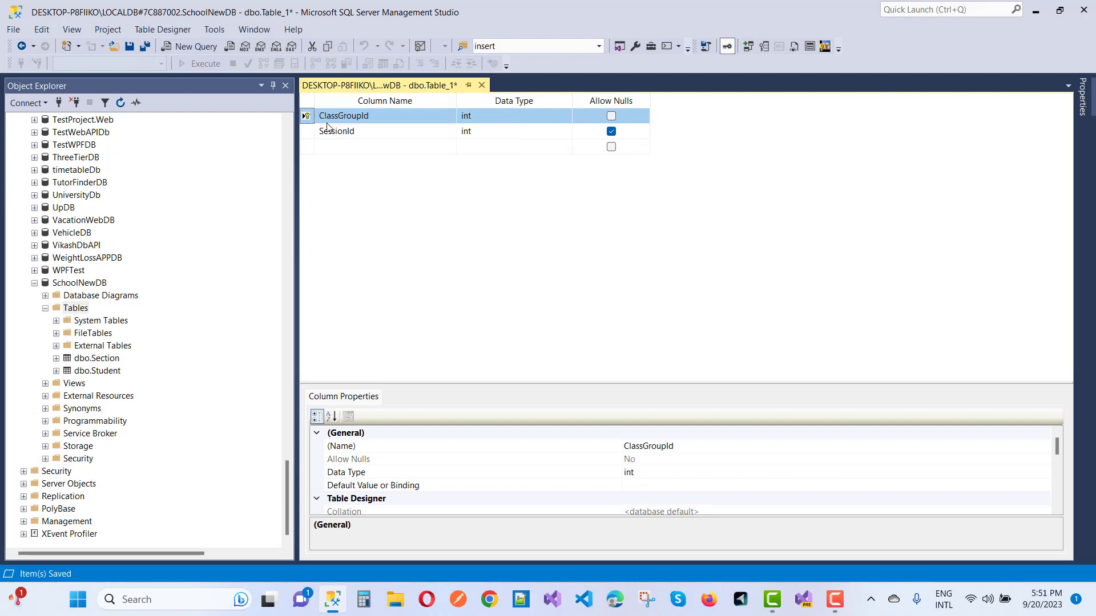
{"action": "right_click", "coordinate": [312, 135]}
{"action": "left_click", "coordinate": [342, 140]}
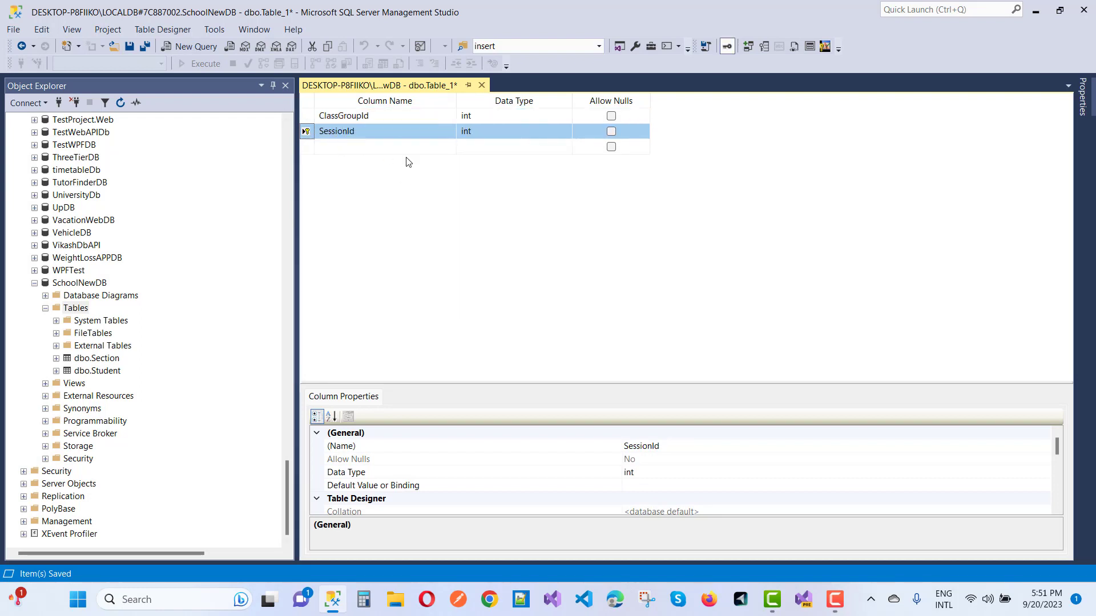
Make ClassGroupId and SessionId together the table's composite primary key.
{"action": "left_click", "coordinate": [308, 117], "text": "ctrl"}
{"action": "right_click", "coordinate": [308, 121]}
{"action": "left_click", "coordinate": [340, 128]}
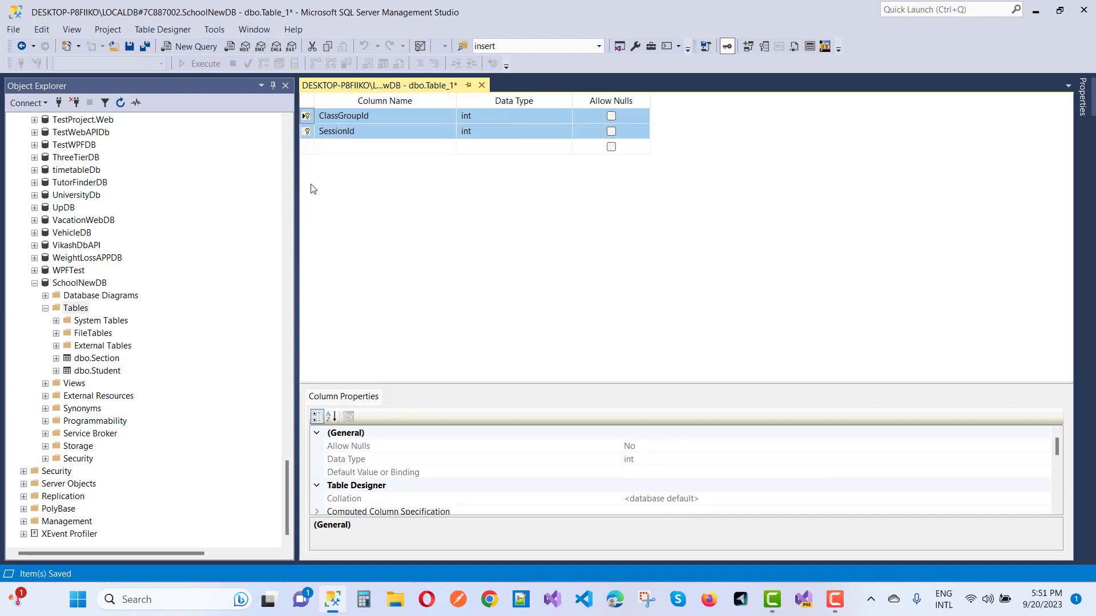
{"action": "left_click", "coordinate": [356, 149]}
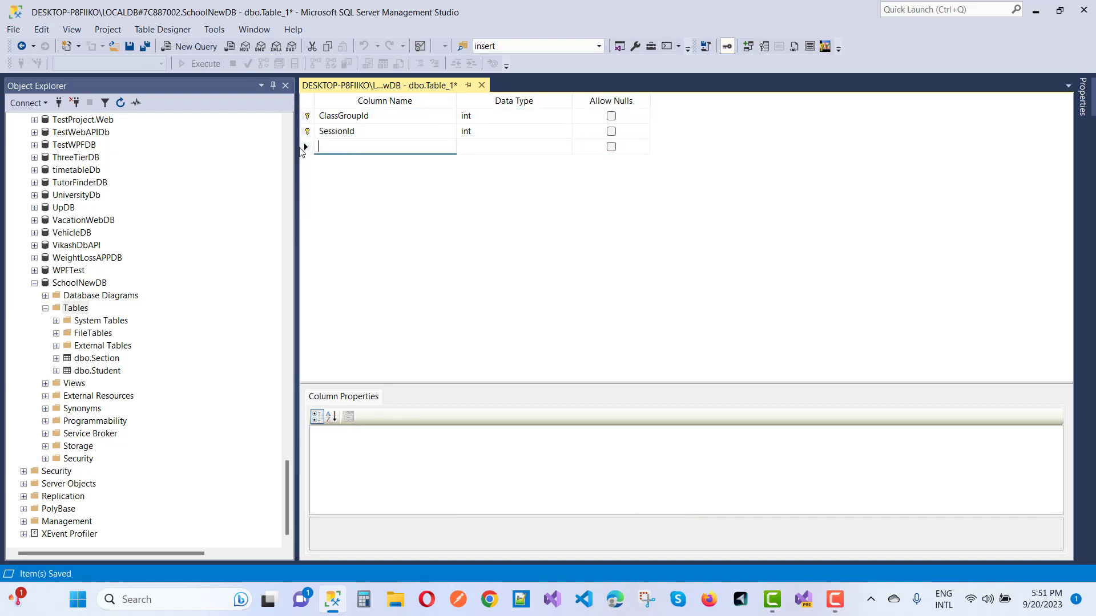
Remove the primary key from ClassGroupId and SessionId and set it again on both columns together.
{"action": "left_click", "coordinate": [306, 118]}
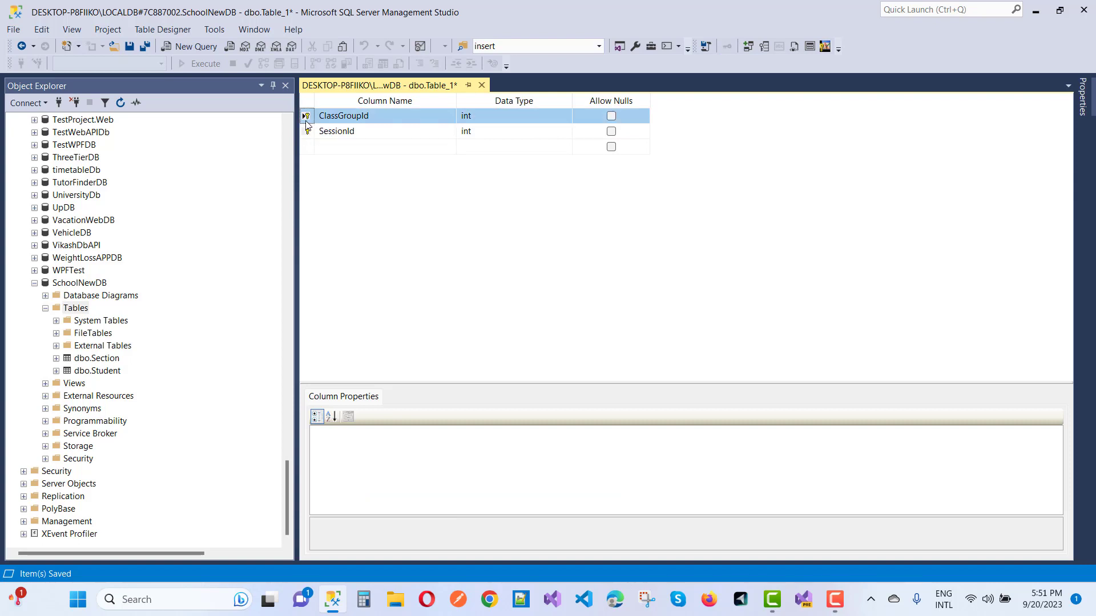
{"action": "left_click", "coordinate": [306, 131], "text": "shift"}
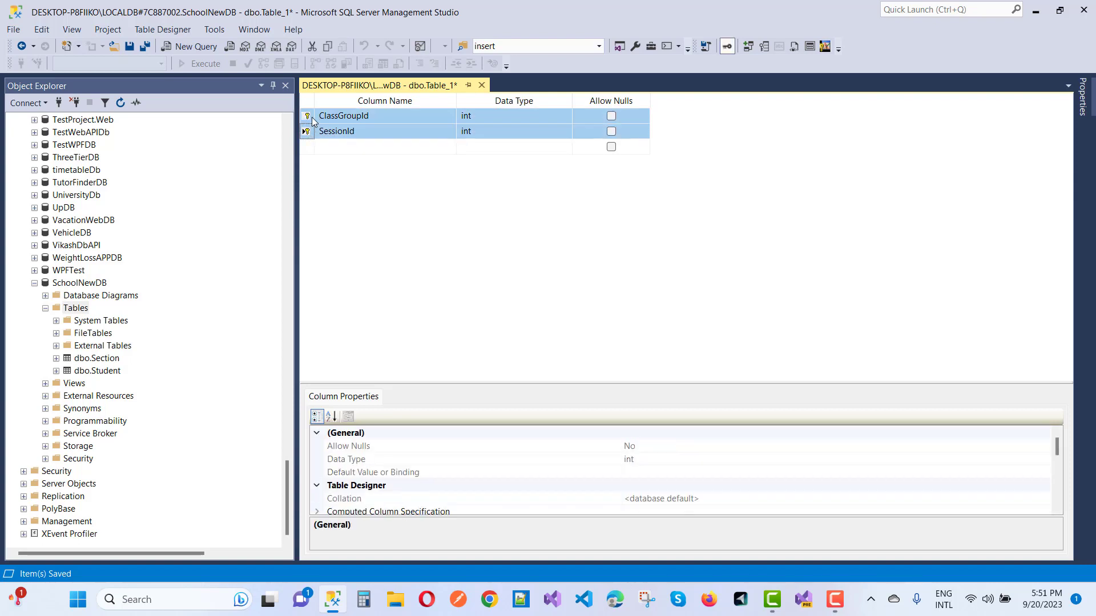
{"action": "right_click", "coordinate": [308, 118]}
{"action": "left_click", "coordinate": [340, 128]}
{"action": "right_click", "coordinate": [307, 119]}
{"action": "left_click", "coordinate": [339, 126]}
{"action": "left_click", "coordinate": [364, 149]}
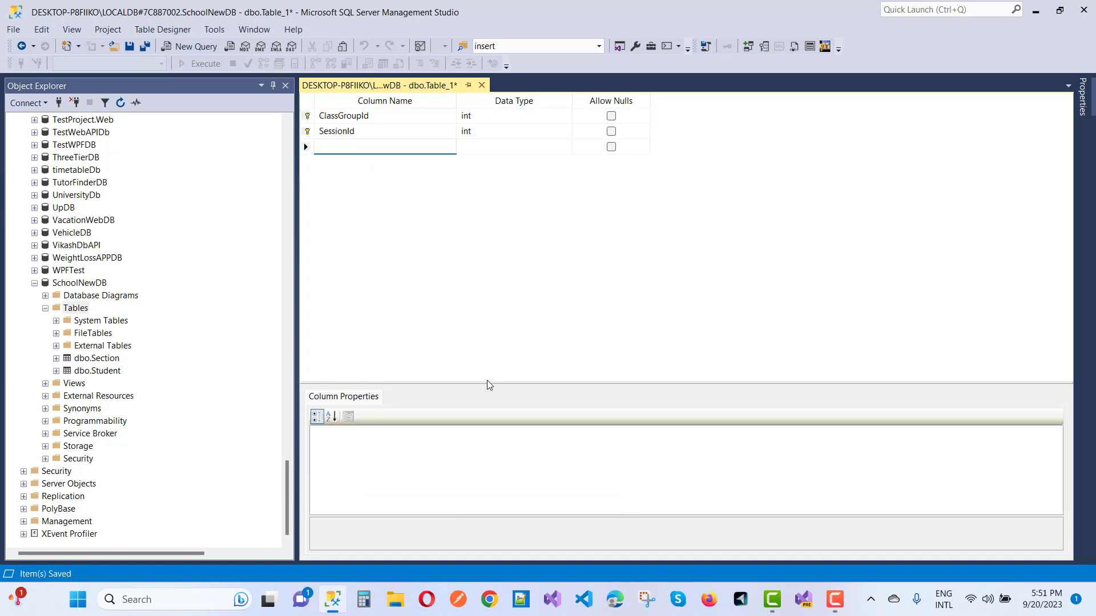
Enlarge the column properties area, add a foreign key relationship to the table and open its tables and columns specification.
{"action": "left_click_drag", "start_coordinate": [487, 382], "coordinate": [482, 247]}
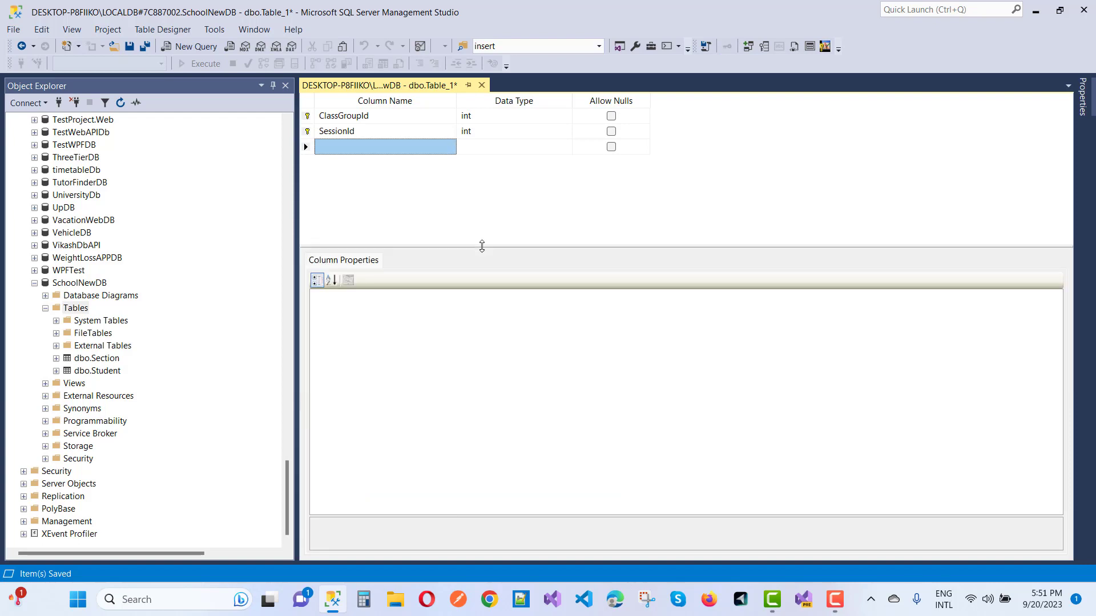
{"action": "right_click", "coordinate": [307, 116]}
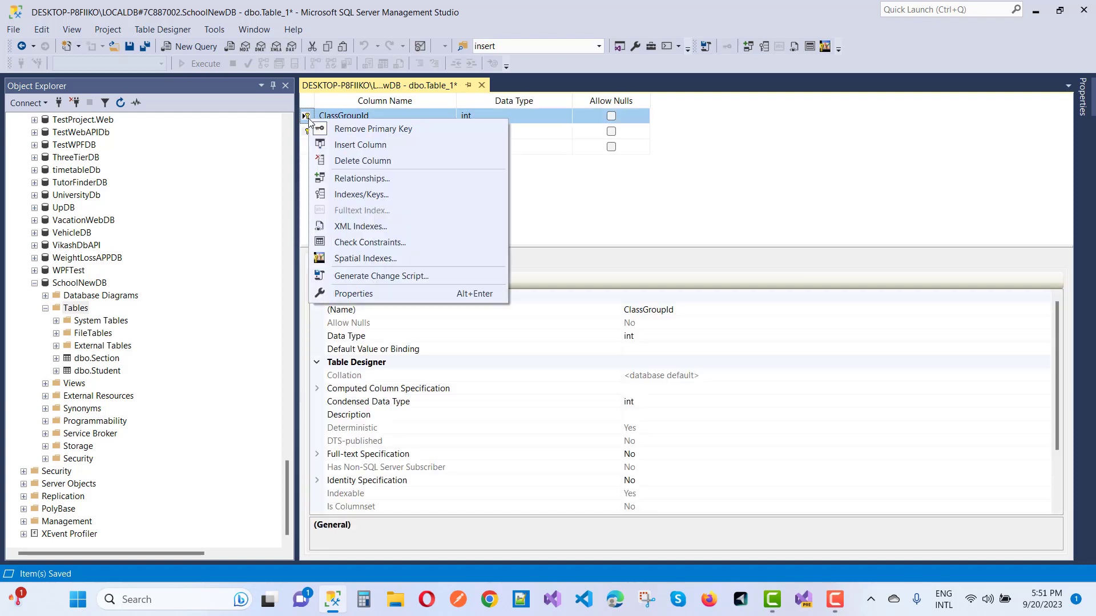
{"action": "left_click", "coordinate": [374, 179]}
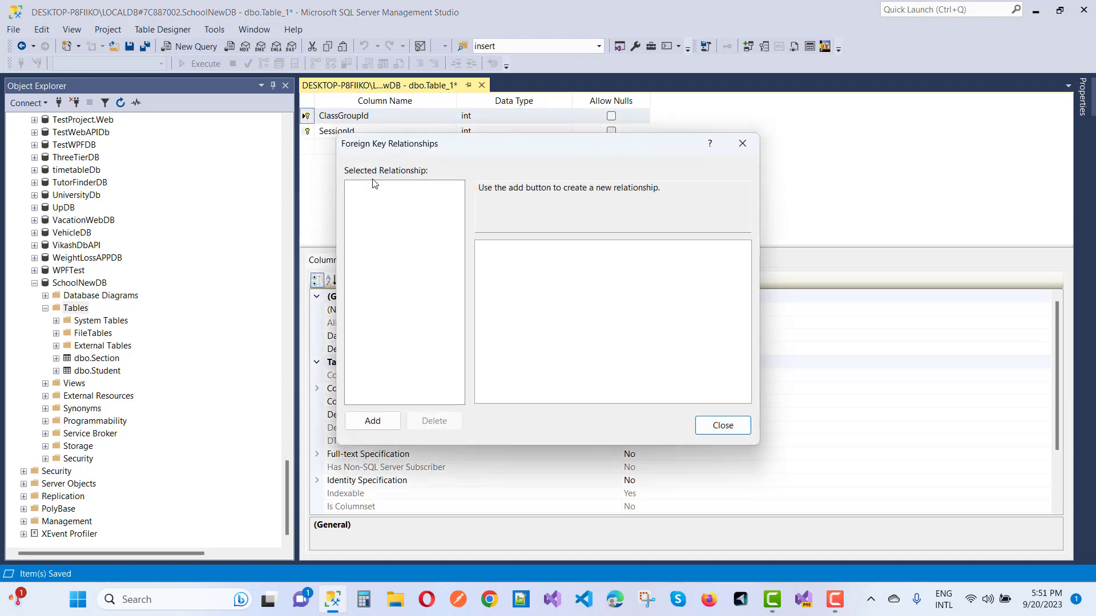
{"action": "left_click", "coordinate": [370, 422]}
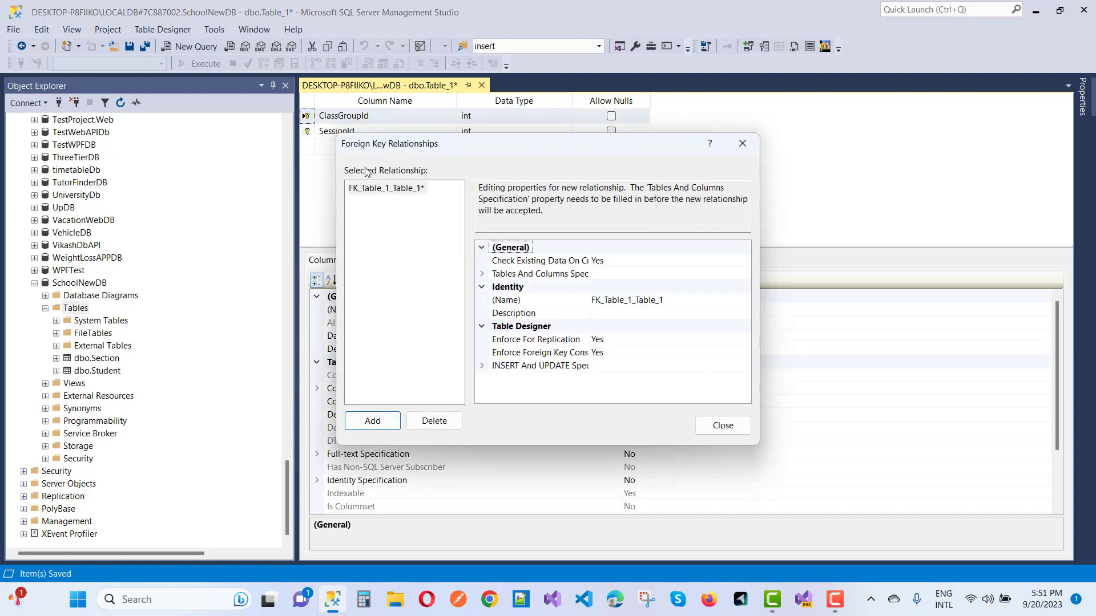
{"action": "left_click", "coordinate": [703, 276]}
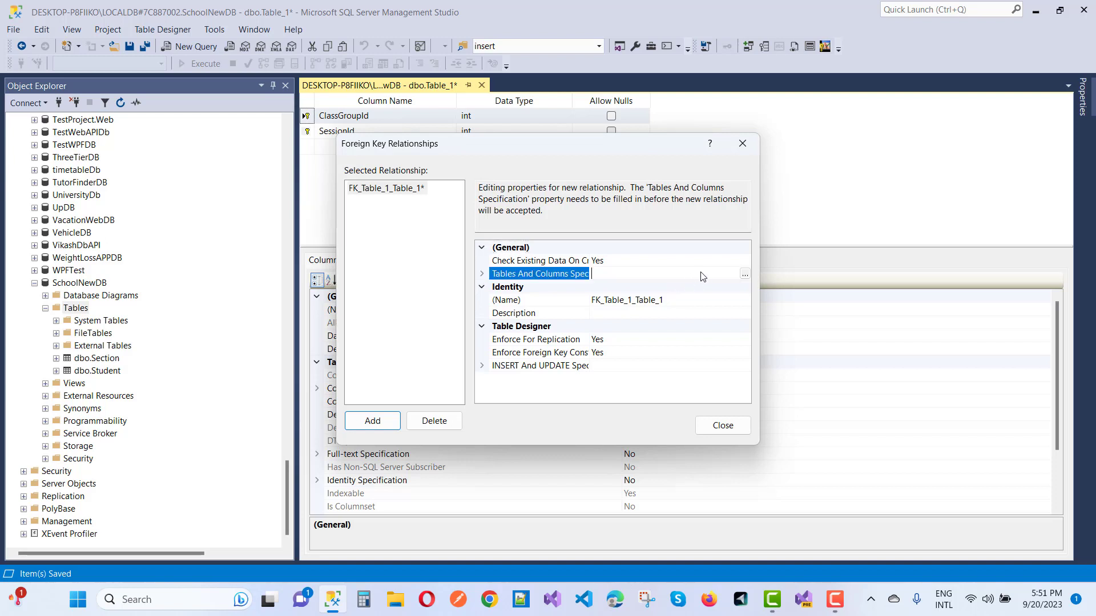
{"action": "left_click", "coordinate": [745, 275]}
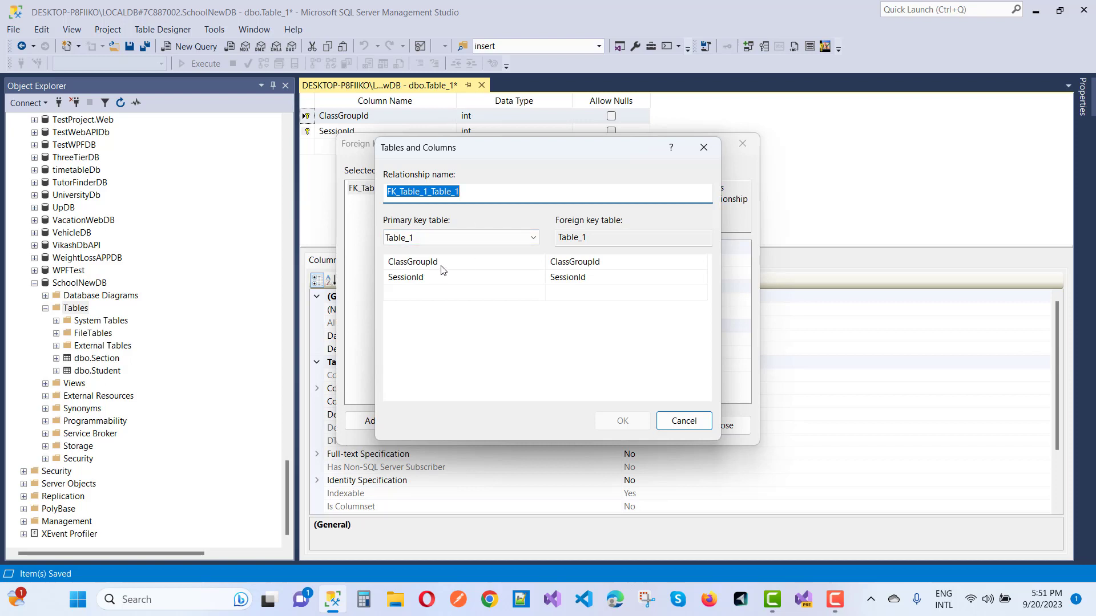
Try ClassGroup with ClassId as the primary key side of the relationship, then cancel the specification and close the relationships dialog.
{"action": "left_click", "coordinate": [457, 268]}
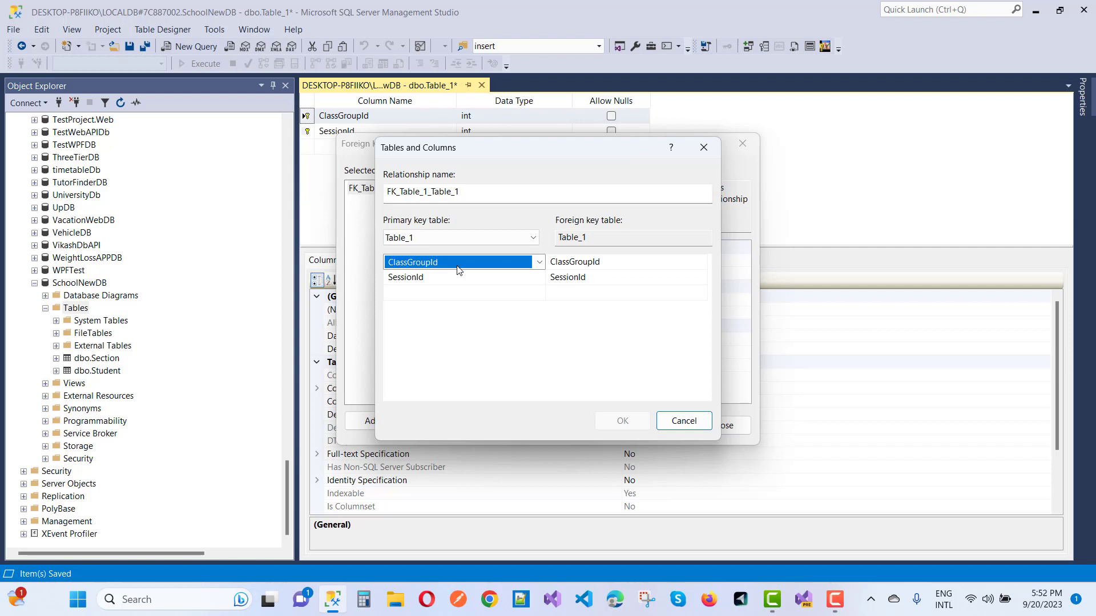
{"action": "left_click", "coordinate": [532, 238]}
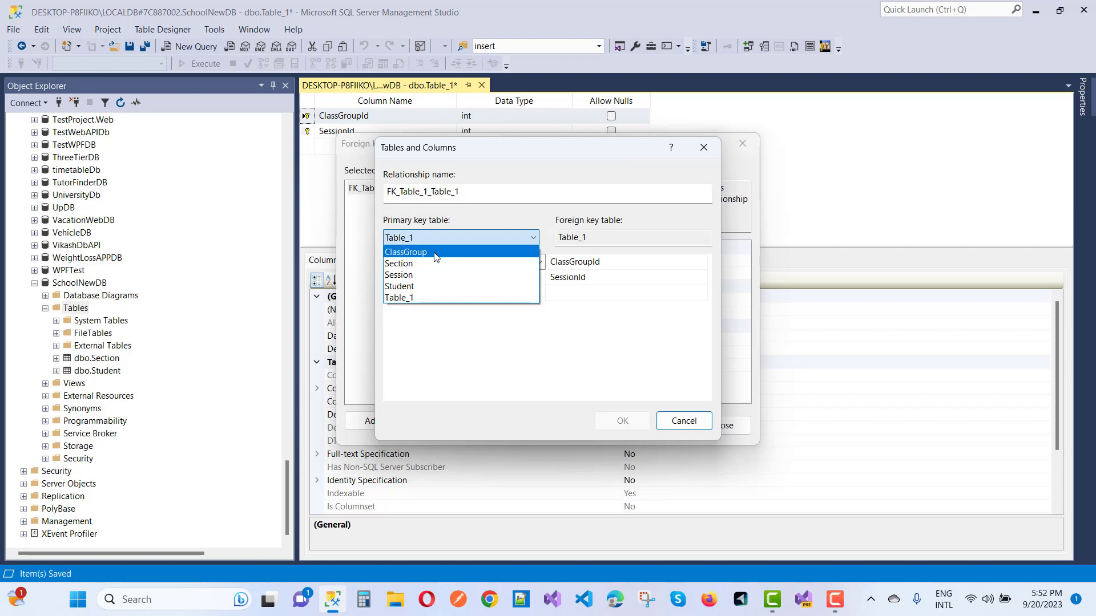
{"action": "left_click", "coordinate": [434, 253]}
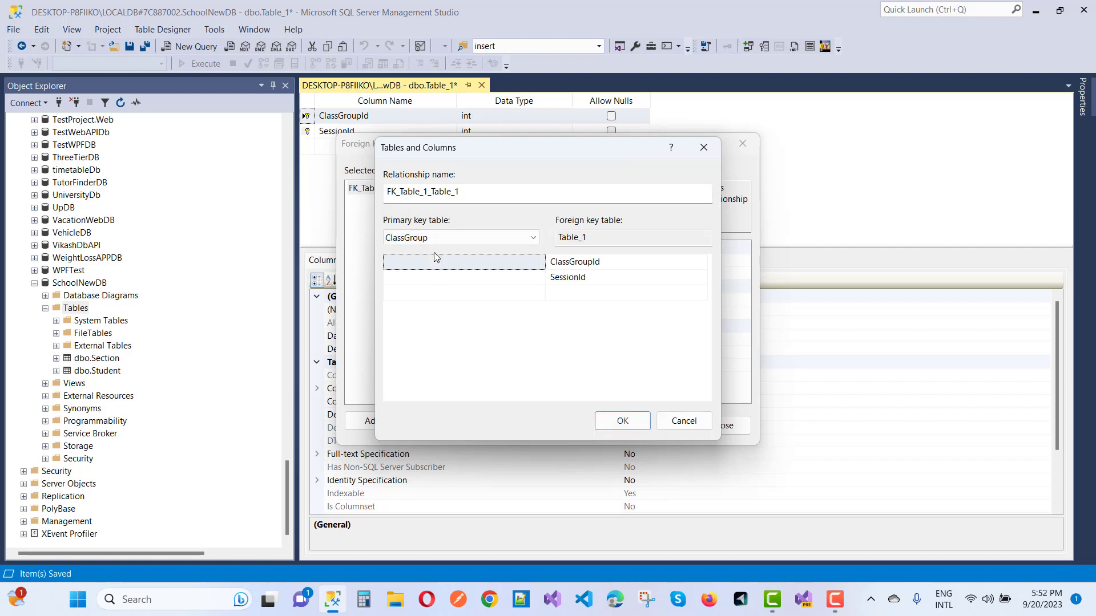
{"action": "left_click", "coordinate": [540, 263]}
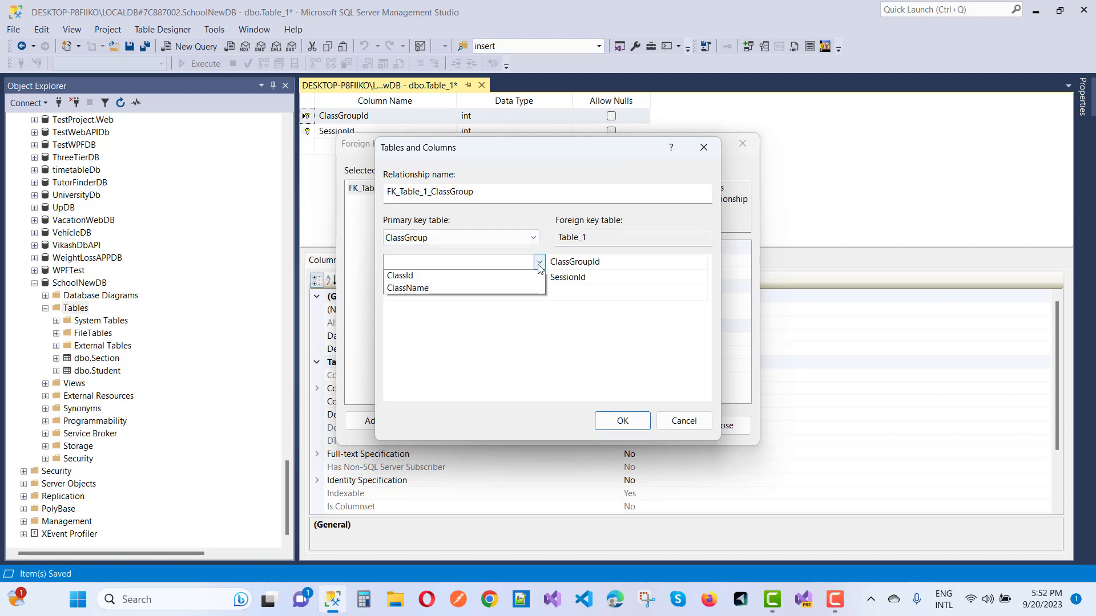
{"action": "left_click", "coordinate": [473, 277]}
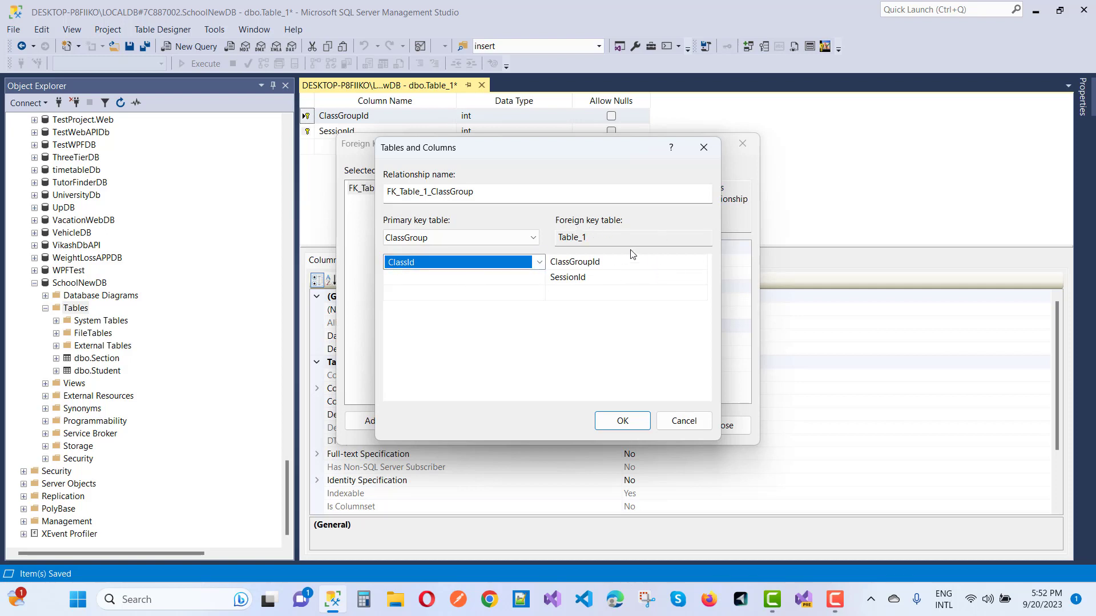
{"action": "left_click", "coordinate": [600, 236]}
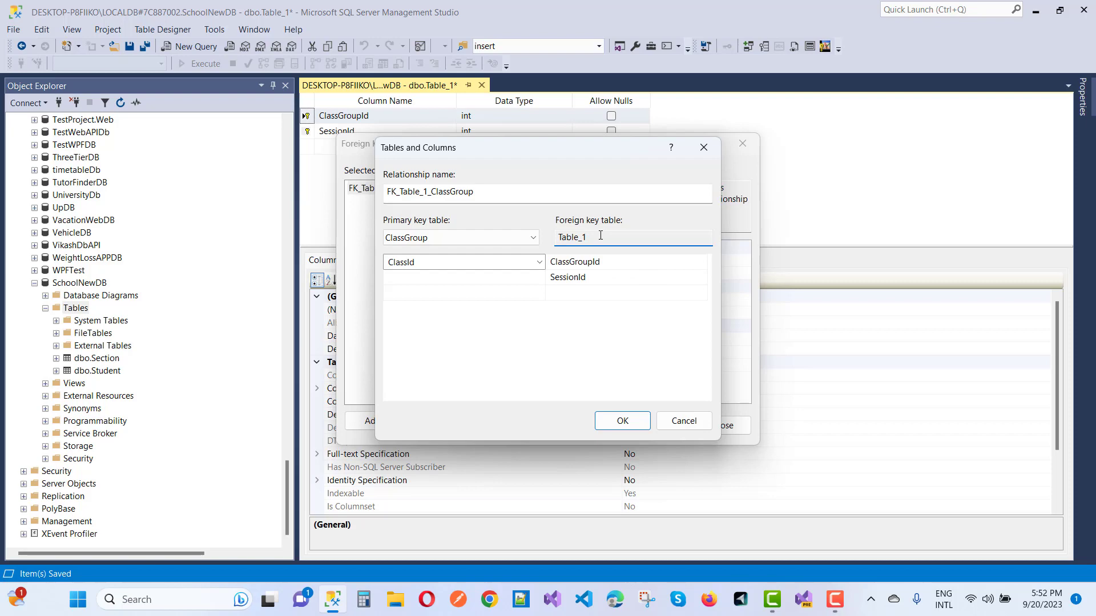
{"action": "left_click", "coordinate": [681, 423]}
{"action": "left_click", "coordinate": [722, 427]}
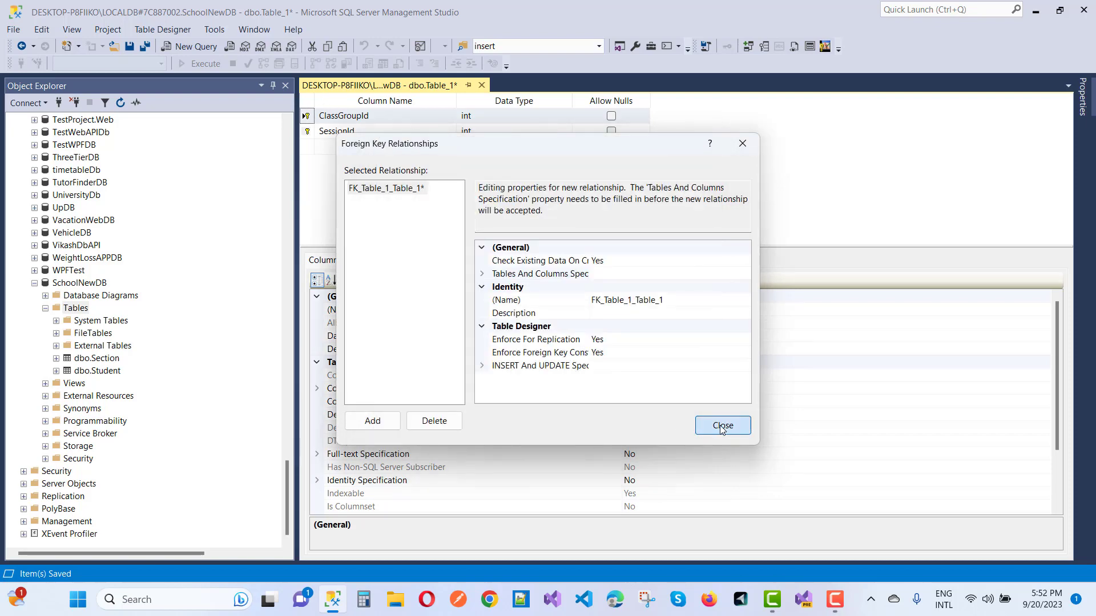
Save the table under the name SessionClass.
{"action": "left_click", "coordinate": [131, 47]}
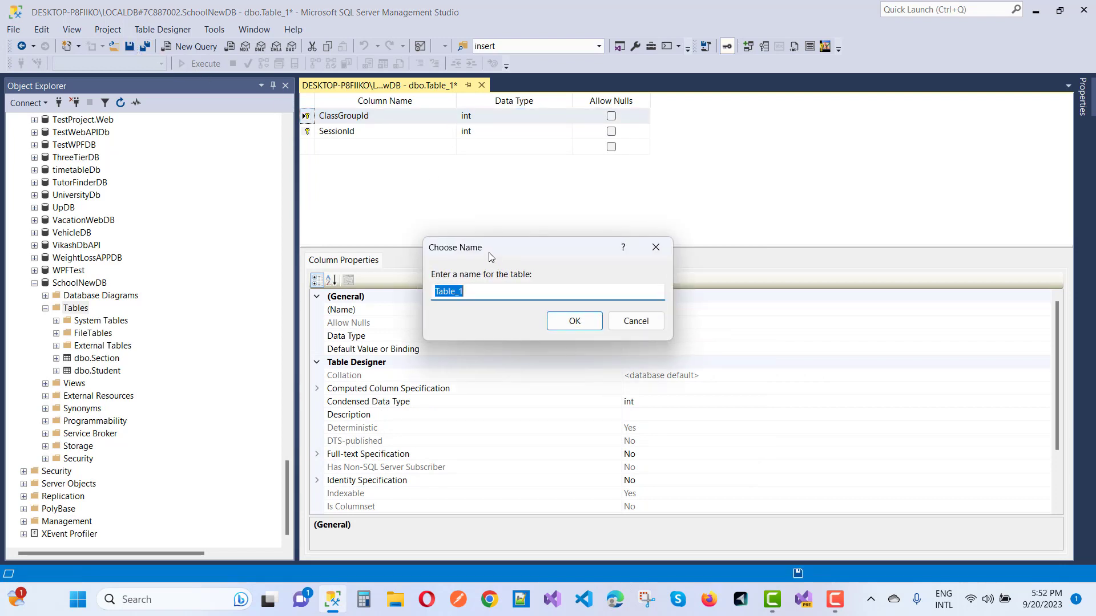
{"action": "type", "text": "SessionGroup"}
{"action": "key", "text": "BackSpace"}
{"action": "key", "text": "BackSpace"}
{"action": "key", "text": "BackSpace"}
{"action": "key", "text": "BackSpace"}
{"action": "type", "text": "Class"}
{"action": "key", "text": "Return"}
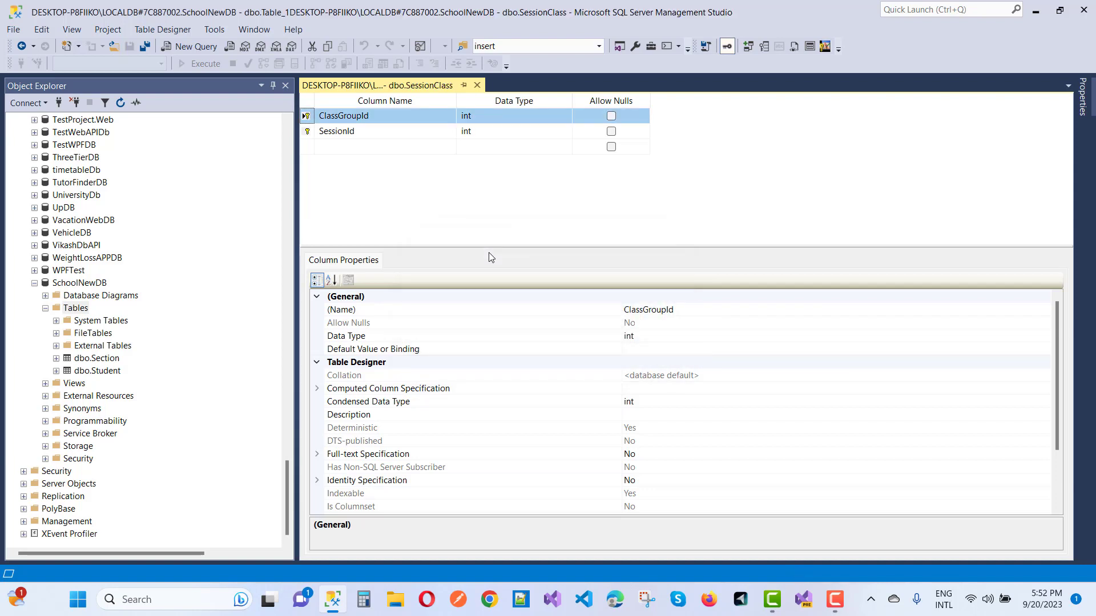
Edit the tables and columns of SessionClass's existing foreign key relationship, choosing ClassGroup as the primary key table.
{"action": "right_click", "coordinate": [306, 115]}
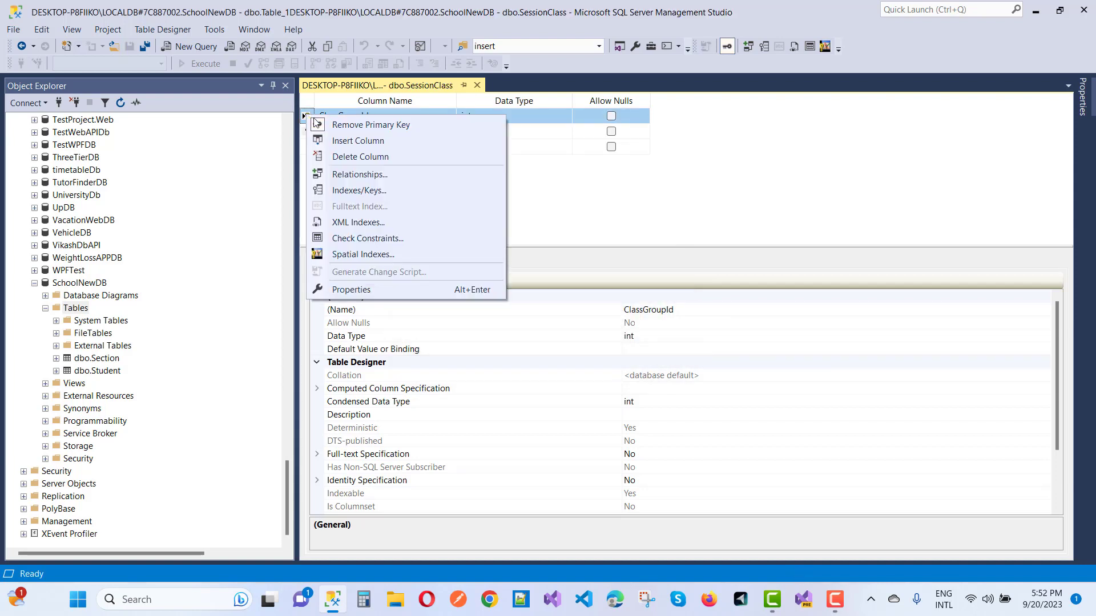
{"action": "left_click", "coordinate": [349, 176]}
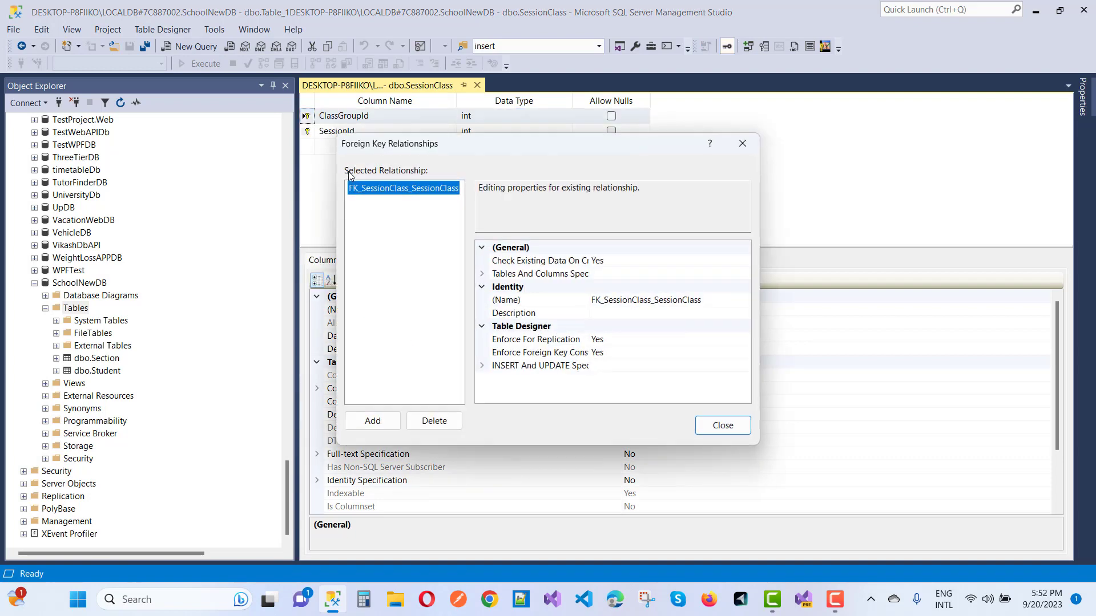
{"action": "left_click", "coordinate": [727, 275]}
{"action": "left_click", "coordinate": [746, 272]}
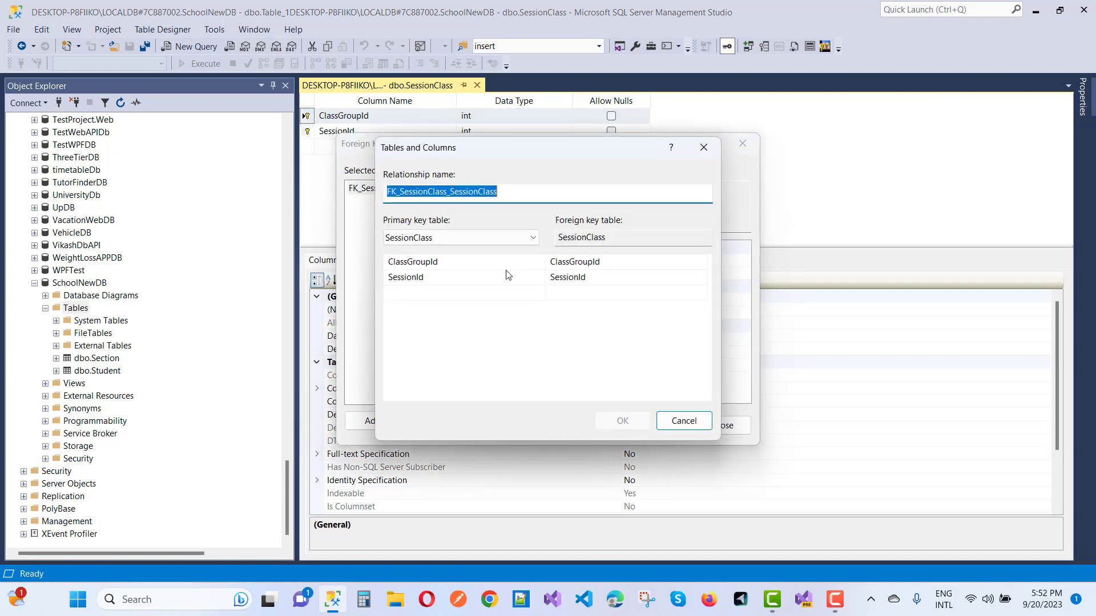
{"action": "left_click", "coordinate": [534, 238]}
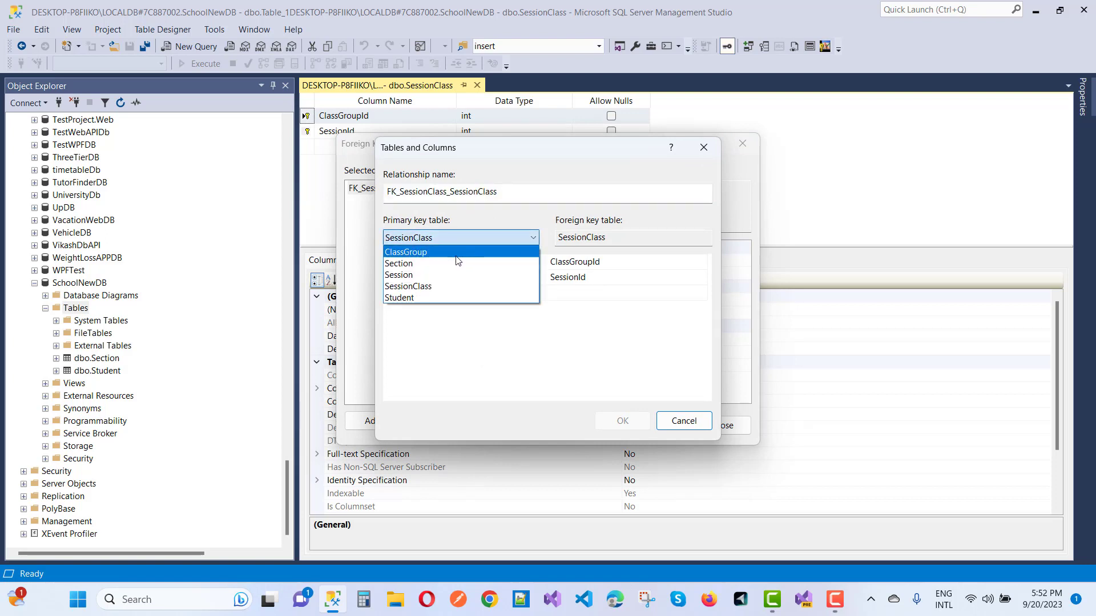
{"action": "left_click", "coordinate": [458, 253]}
Map ClassGroup's ClassId column to the ClassGroupId foreign key column of SessionClass.
{"action": "left_click", "coordinate": [536, 264]}
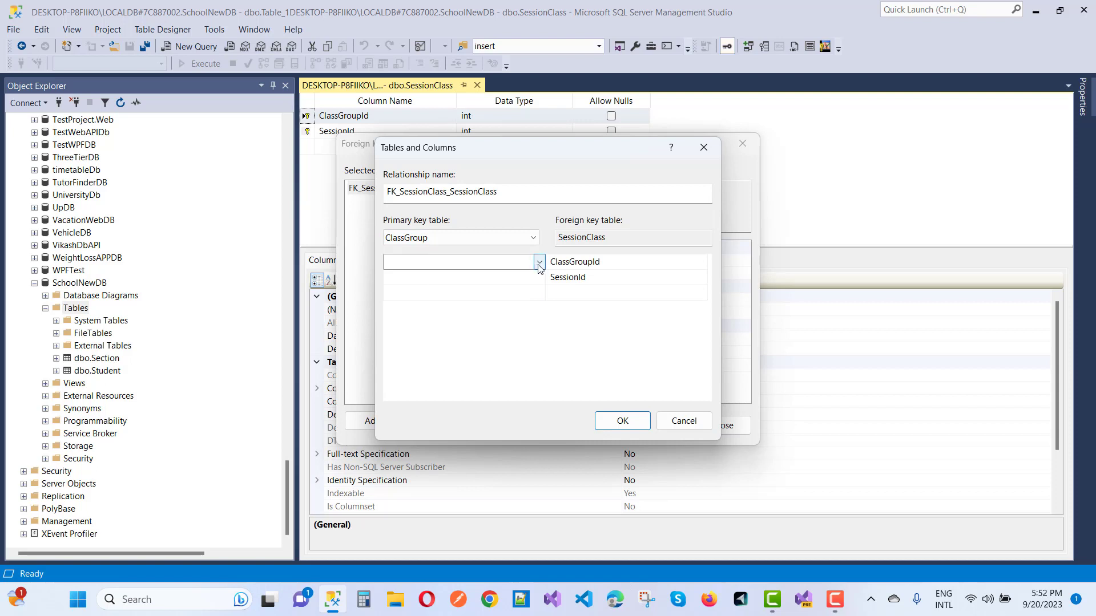
{"action": "left_click", "coordinate": [538, 264]}
{"action": "left_click", "coordinate": [489, 277]}
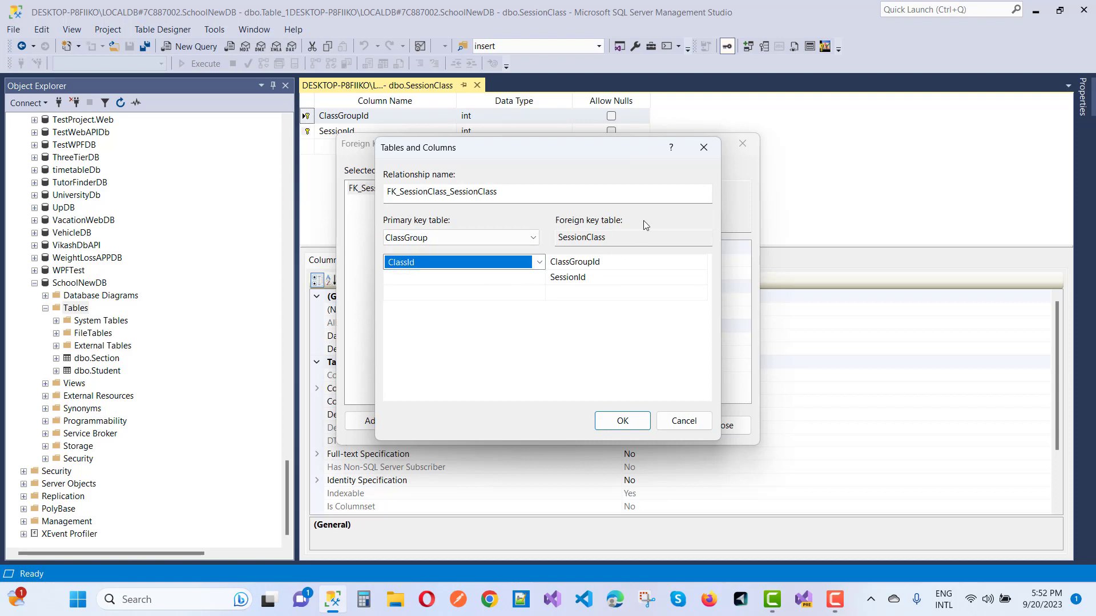
{"action": "left_click", "coordinate": [698, 265]}
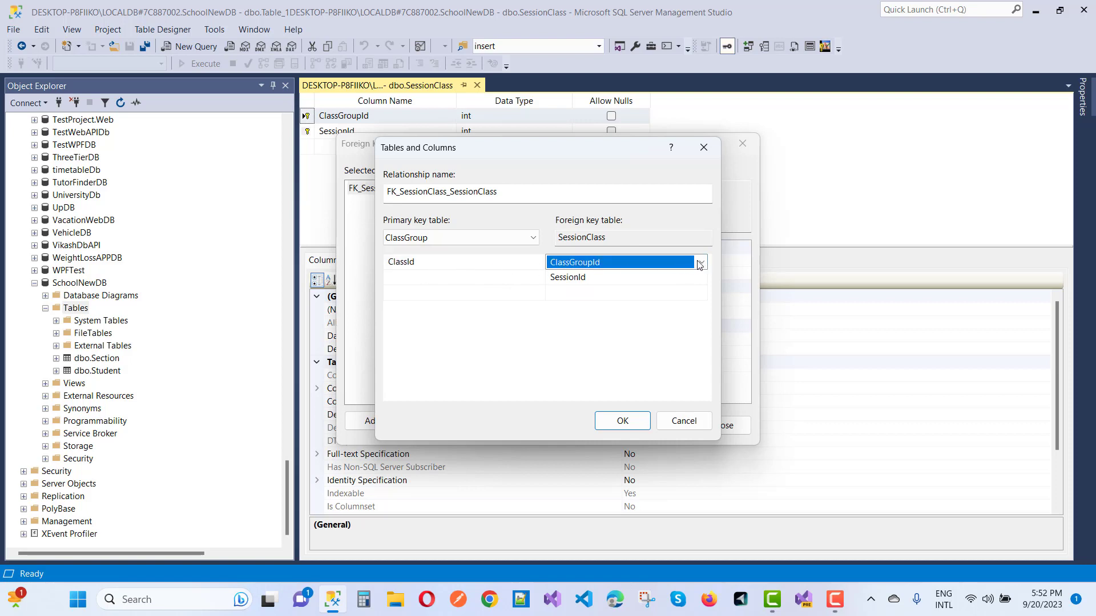
{"action": "left_click", "coordinate": [701, 263]}
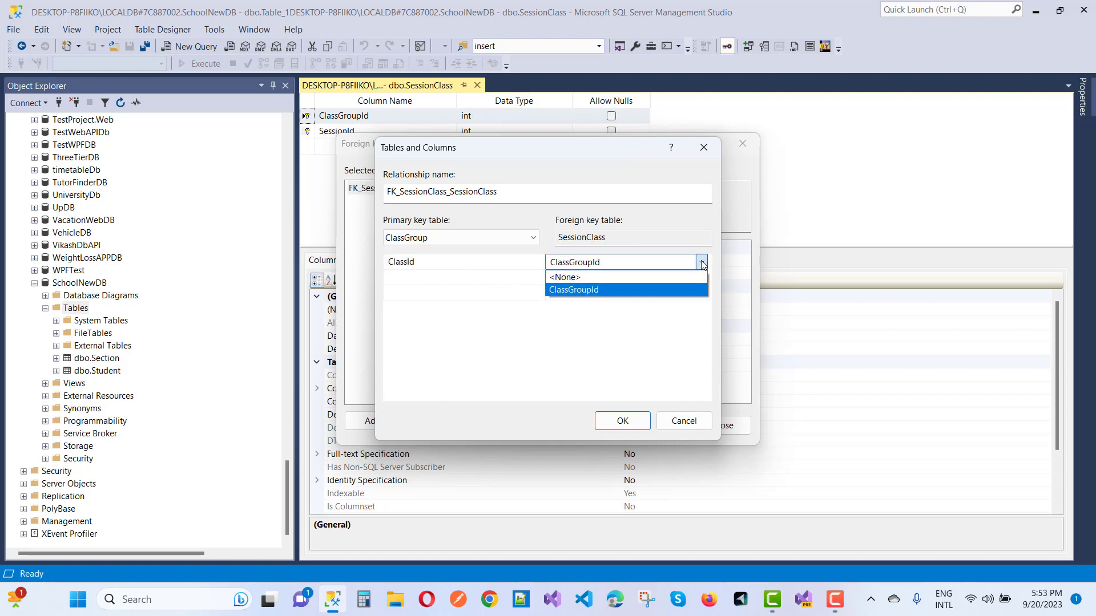
{"action": "left_click", "coordinate": [631, 290]}
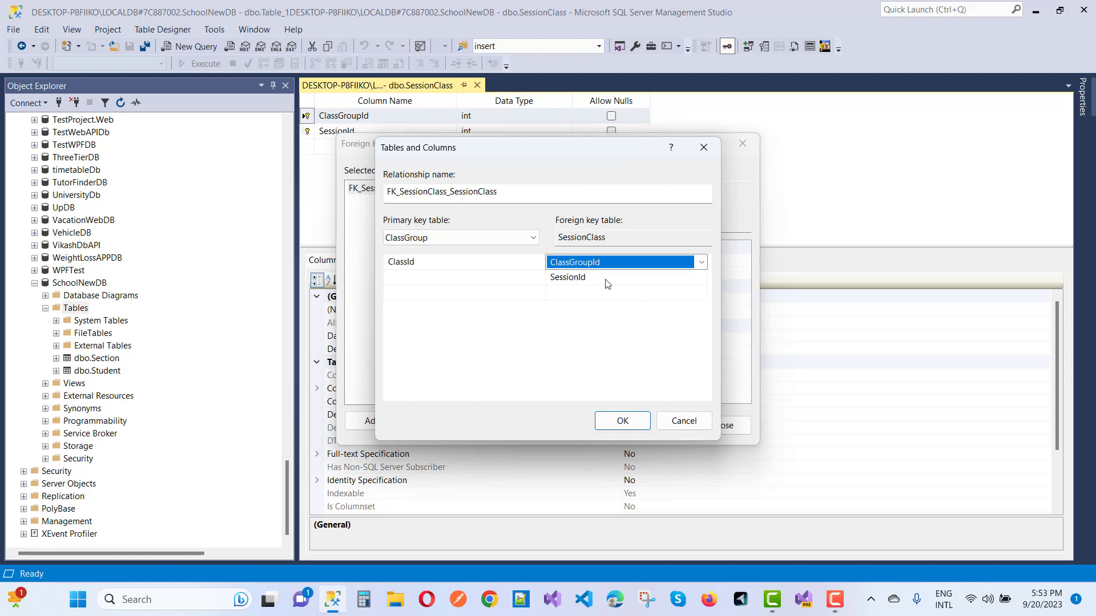
{"action": "left_click", "coordinate": [482, 278]}
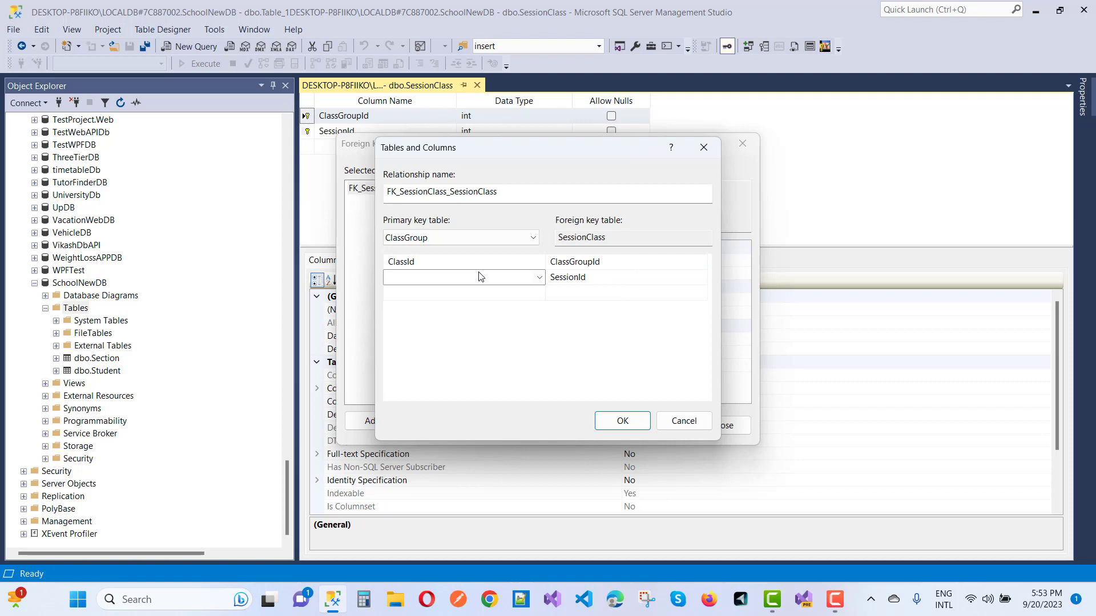
{"action": "left_click", "coordinate": [539, 278]}
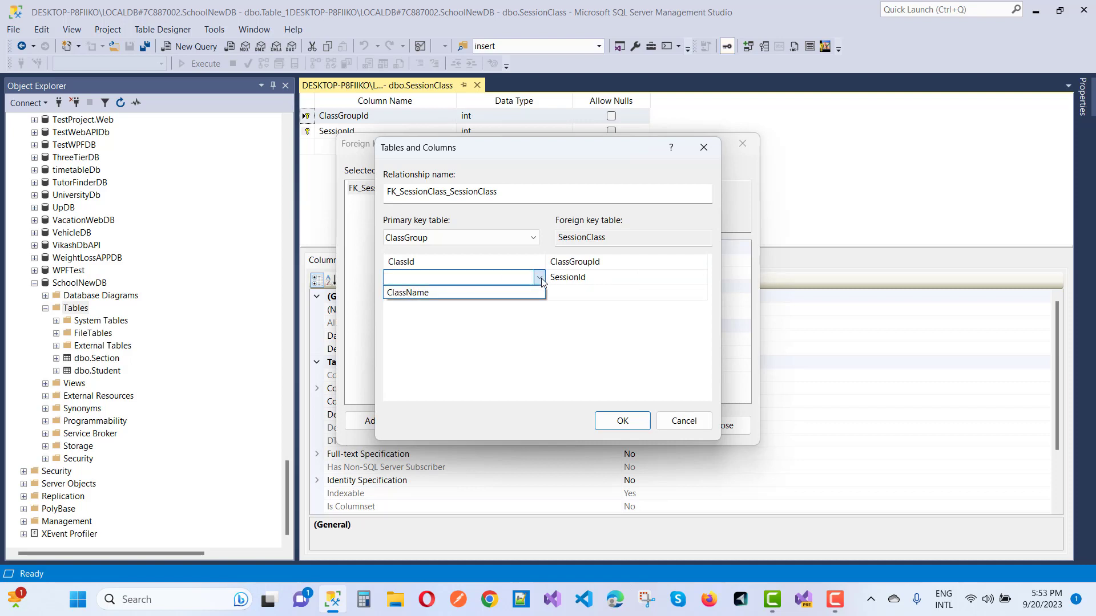
{"action": "left_click", "coordinate": [514, 243]}
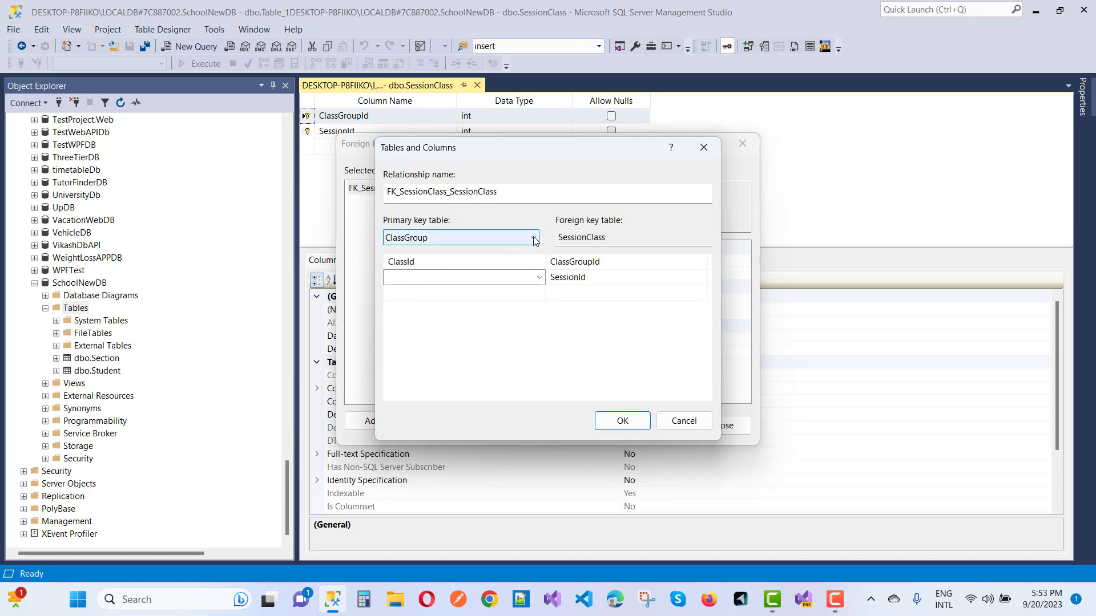
{"action": "left_click", "coordinate": [591, 280]}
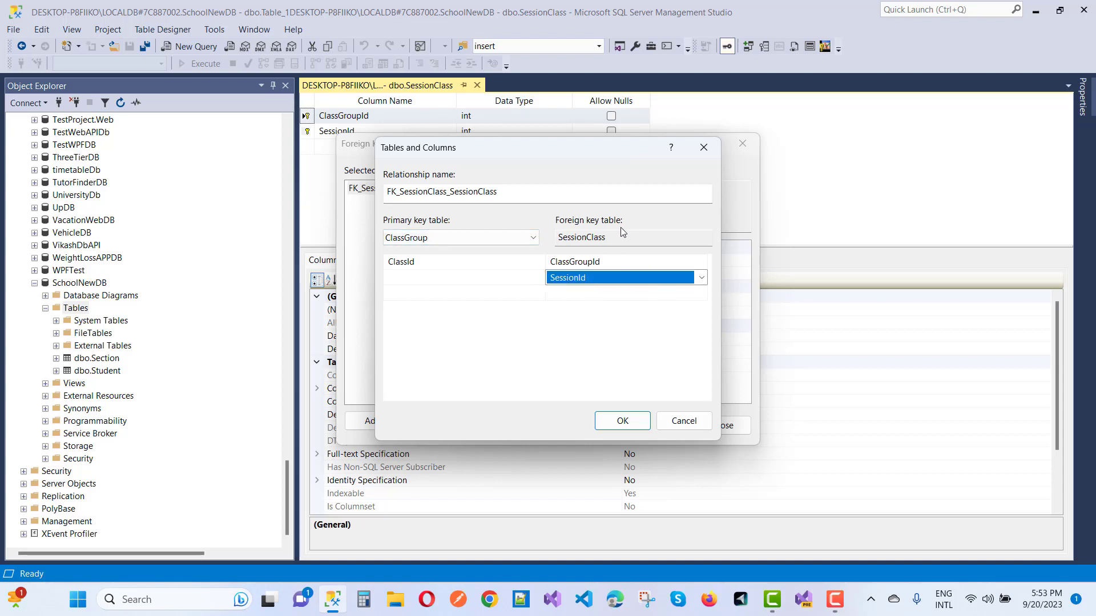
{"action": "left_click", "coordinate": [702, 278]}
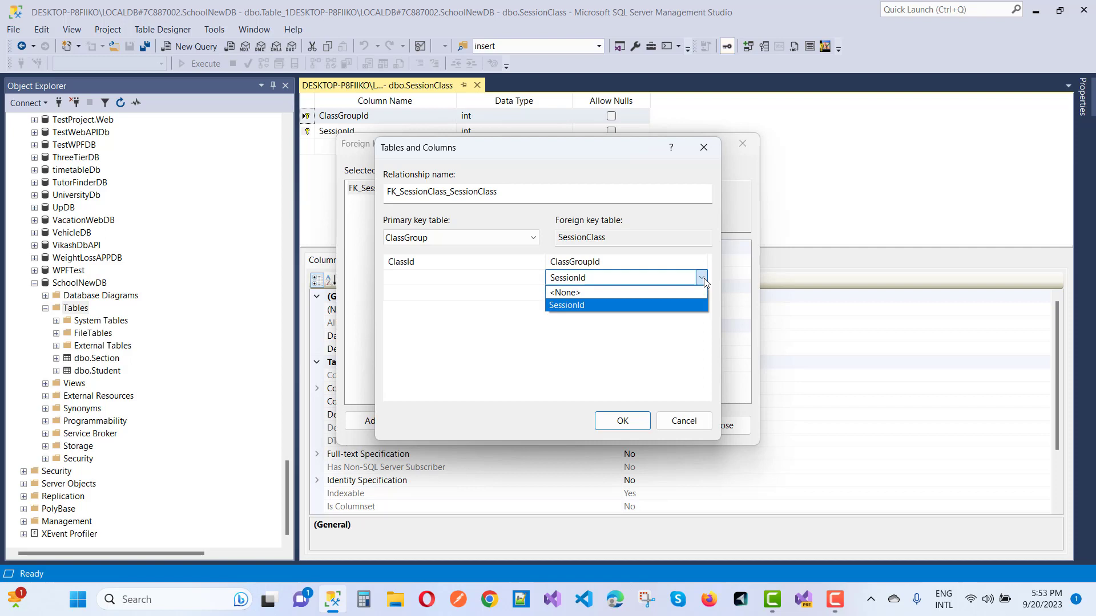
{"action": "left_click", "coordinate": [610, 307]}
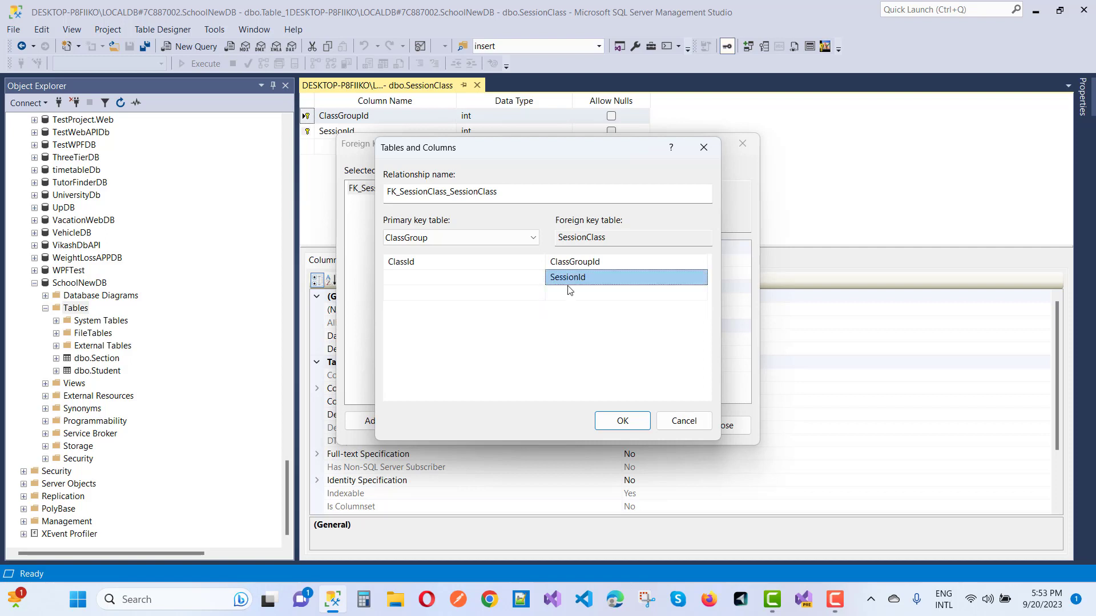
{"action": "left_click", "coordinate": [528, 278]}
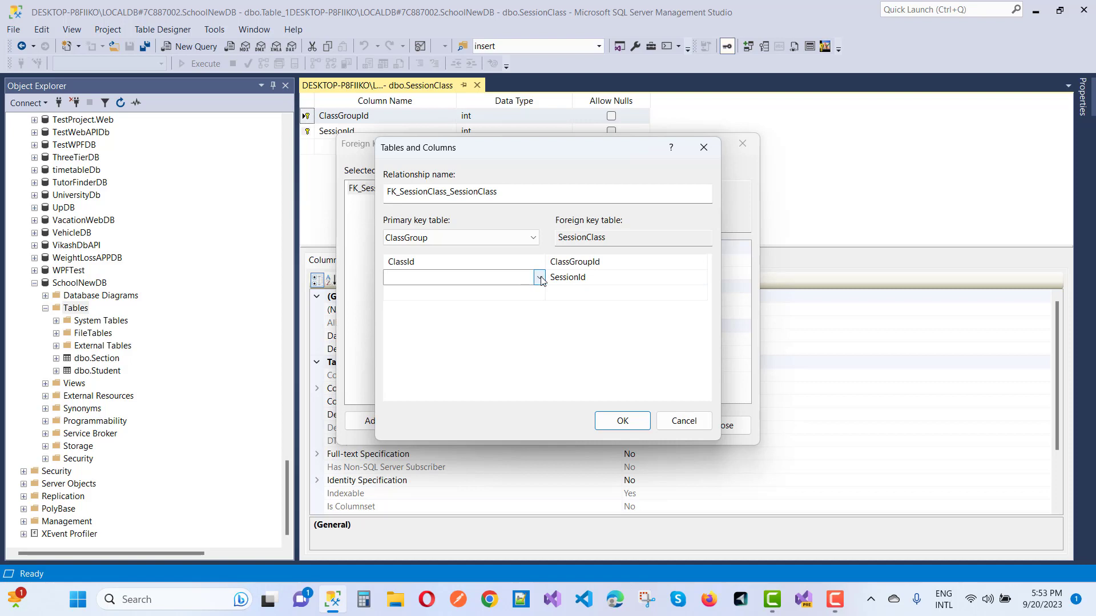
{"action": "left_click", "coordinate": [540, 280]}
{"action": "left_click", "coordinate": [592, 318]}
{"action": "left_click", "coordinate": [592, 286]}
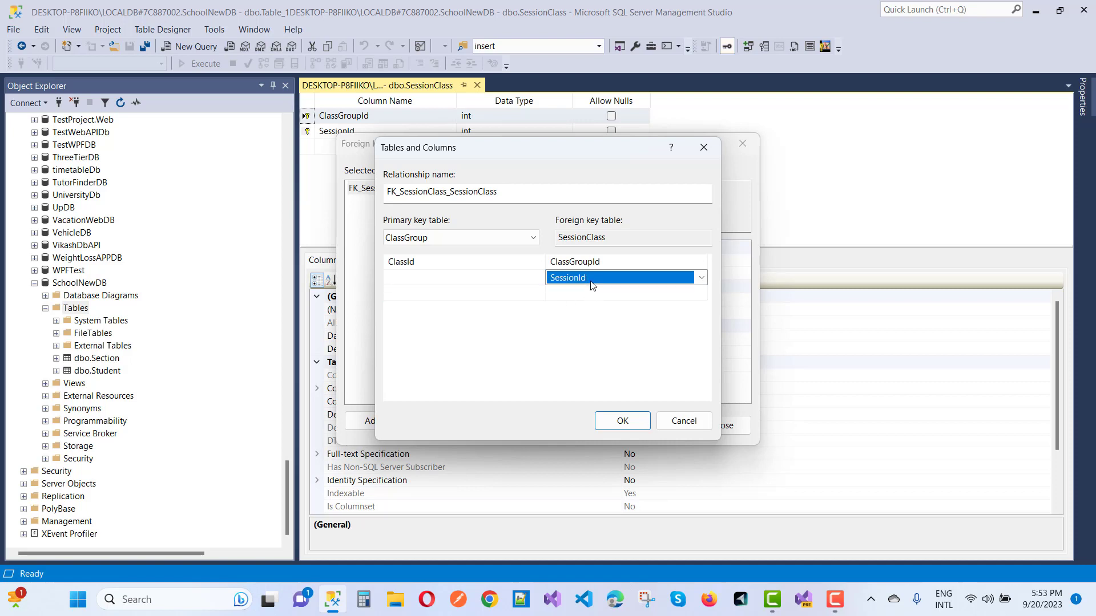
{"action": "left_click", "coordinate": [684, 421]}
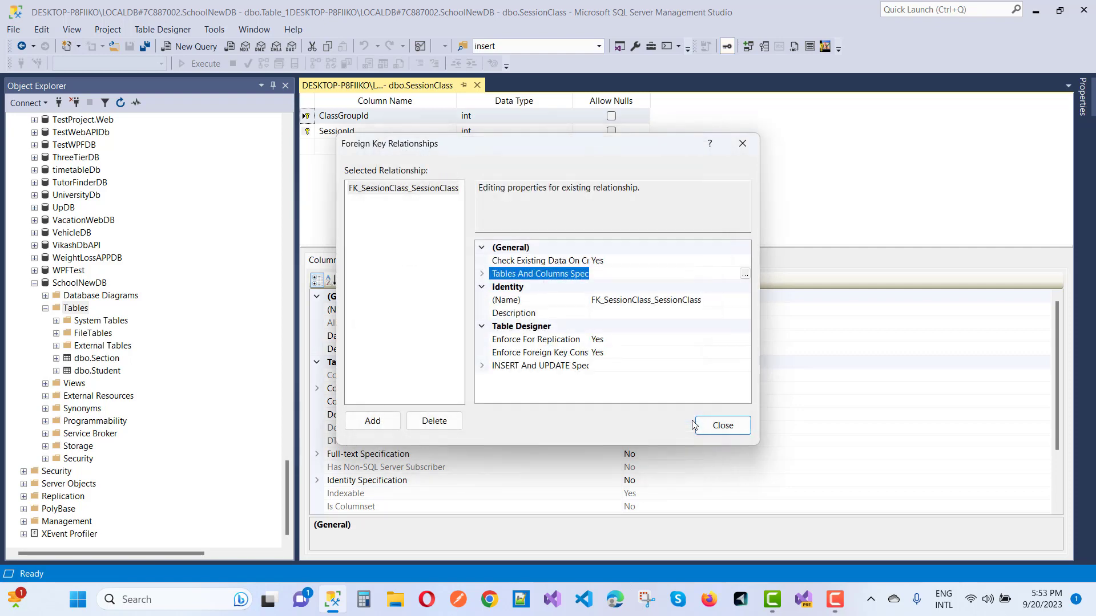
Edit the existing relationship's tables and columns, choosing ClassGroup as primary key table and pairing its ClassId with ClassGroupId.
{"action": "left_click", "coordinate": [746, 275]}
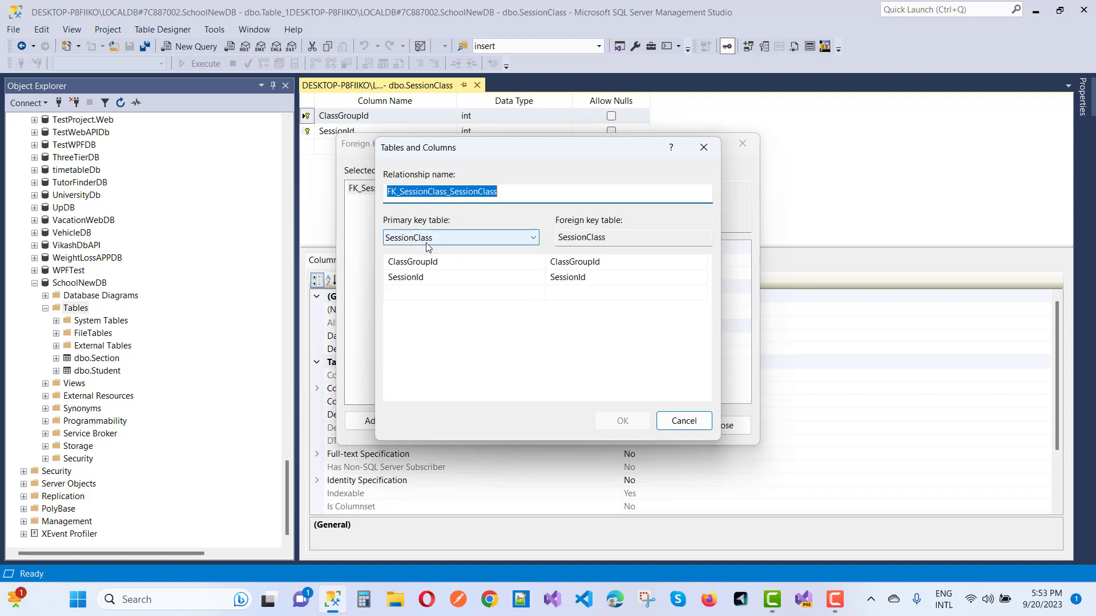
{"action": "left_click", "coordinate": [535, 239]}
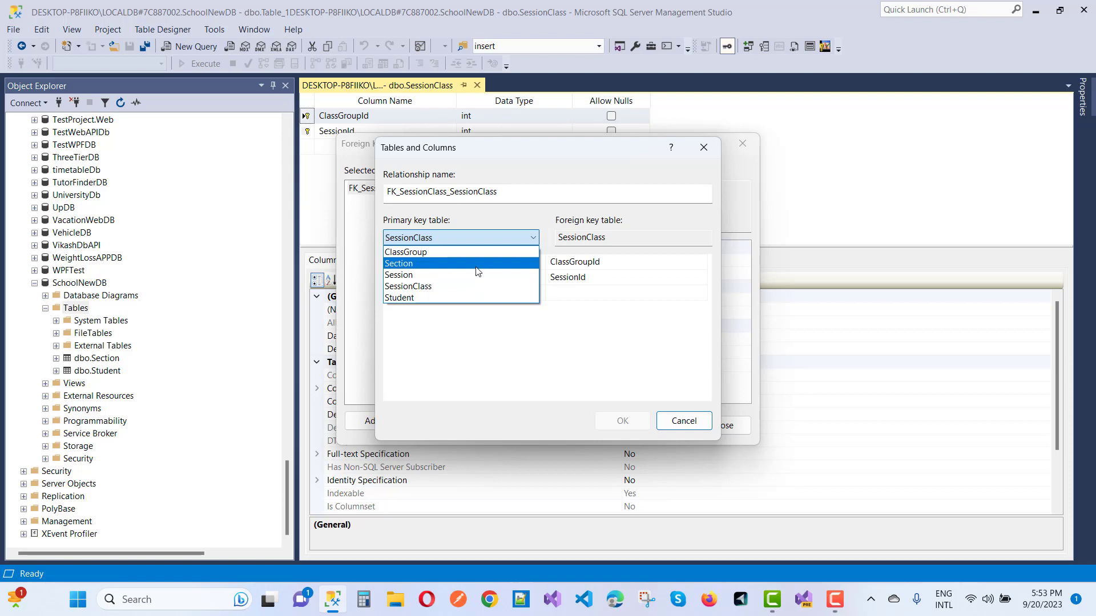
{"action": "left_click", "coordinate": [432, 258]}
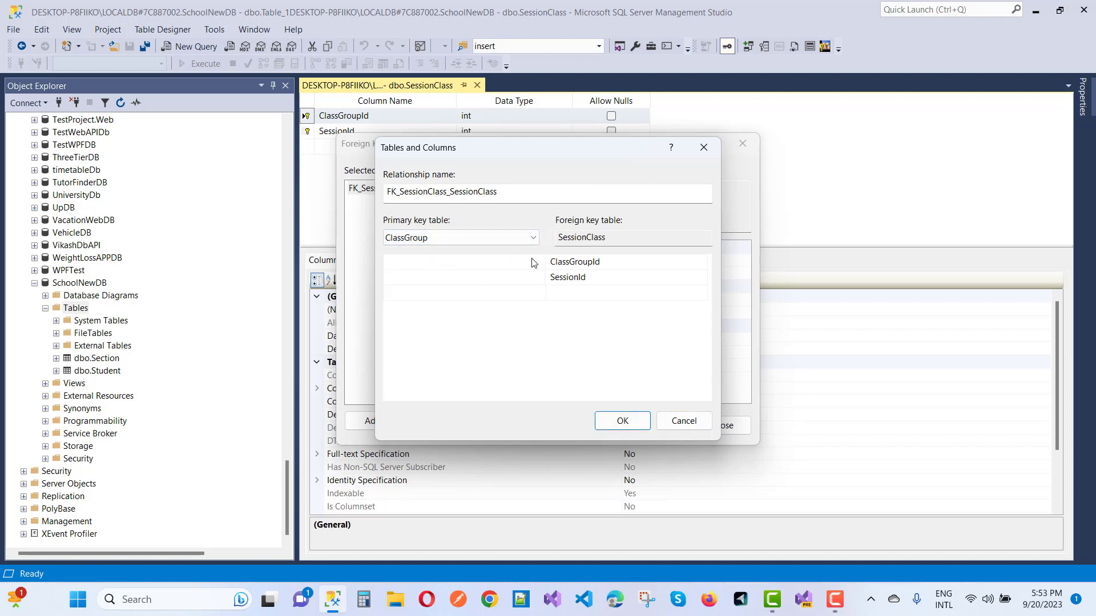
{"action": "left_click", "coordinate": [539, 263]}
{"action": "left_click", "coordinate": [540, 263]}
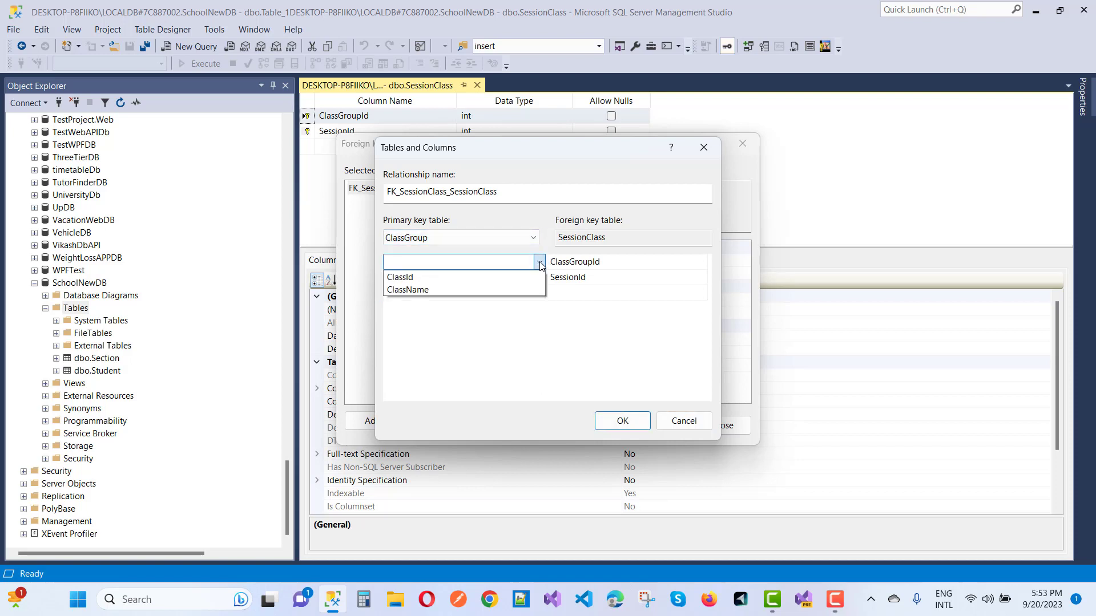
{"action": "left_click", "coordinate": [483, 279]}
{"action": "left_click", "coordinate": [669, 267]}
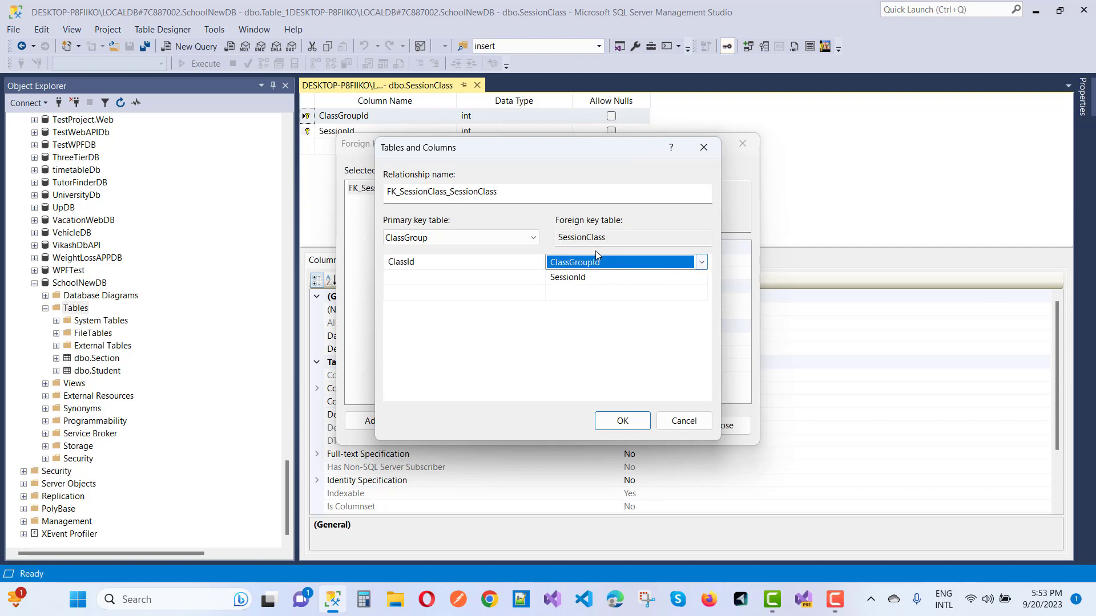
Set the foreign key column below ClassGroupId to <None> and accept the ClassGroup relationship's specification.
{"action": "left_click", "coordinate": [623, 421]}
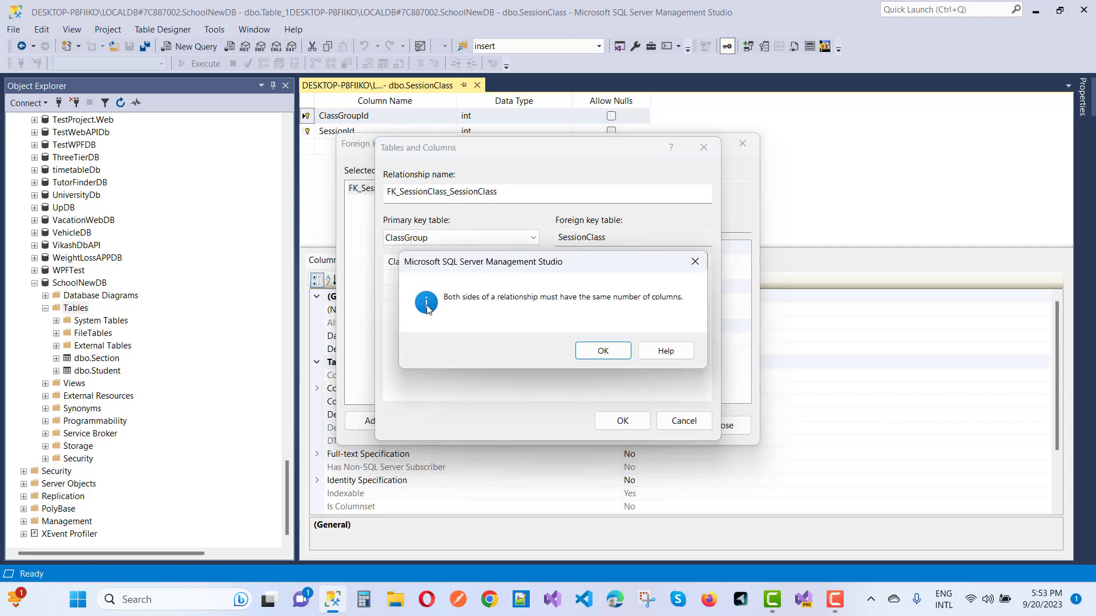
{"action": "left_click", "coordinate": [604, 349]}
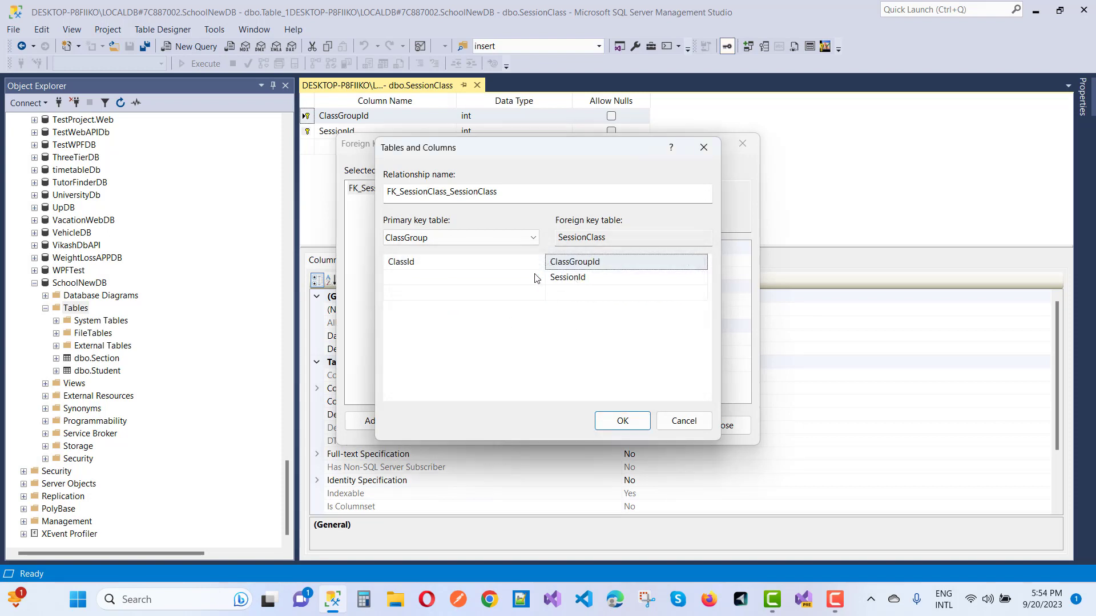
{"action": "left_click", "coordinate": [575, 278]}
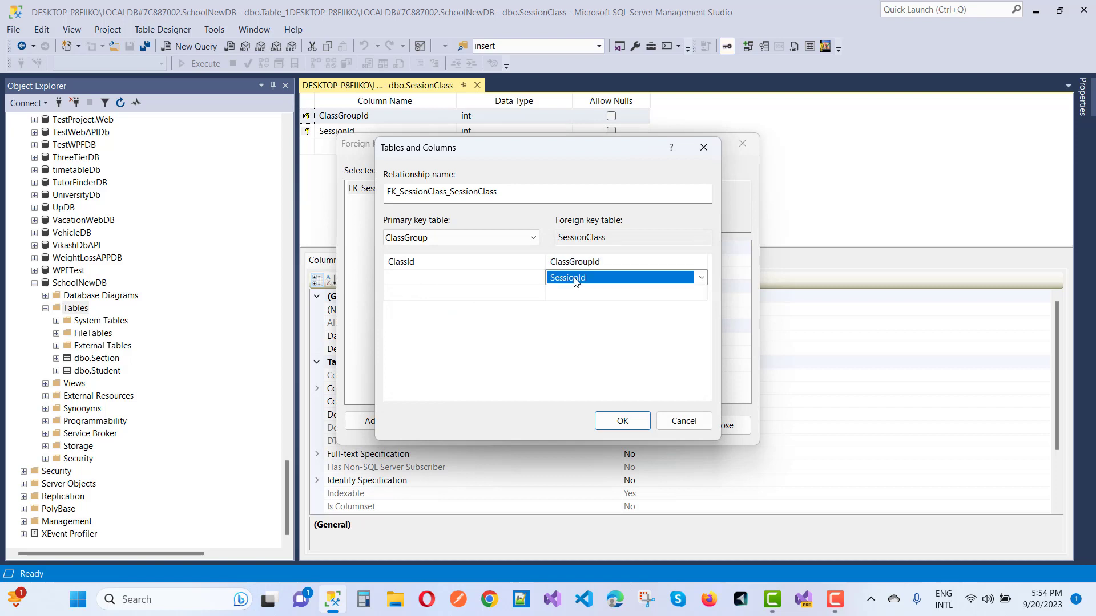
{"action": "left_click", "coordinate": [701, 278]}
{"action": "left_click", "coordinate": [632, 293]}
{"action": "left_click", "coordinate": [621, 421]}
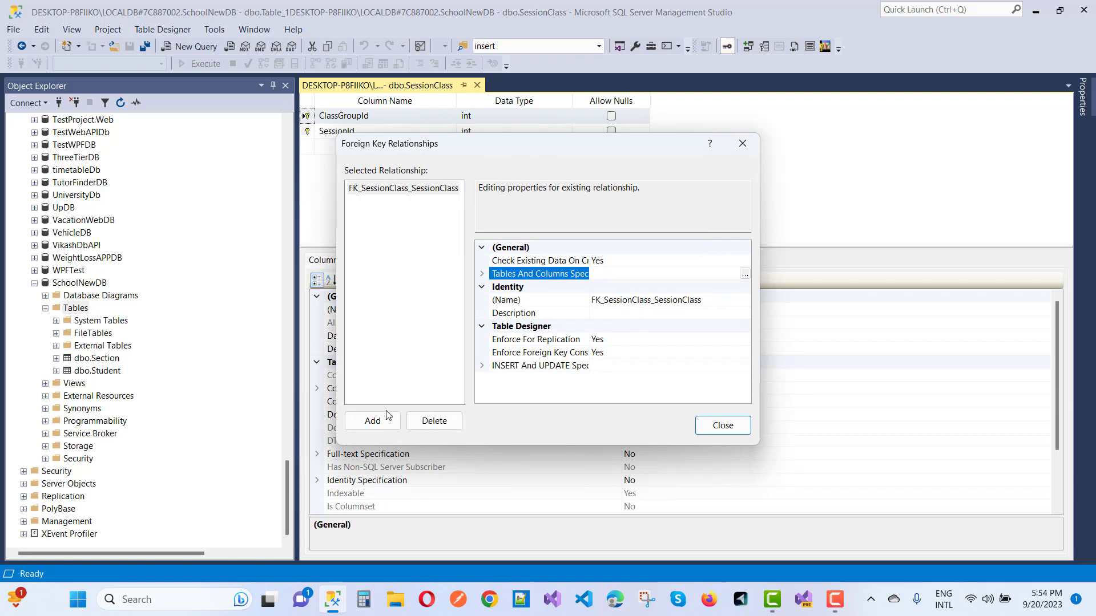
Add a second foreign key relationship to SessionClass, with Session as the primary key table and SessionId as its key column.
{"action": "left_click", "coordinate": [374, 423]}
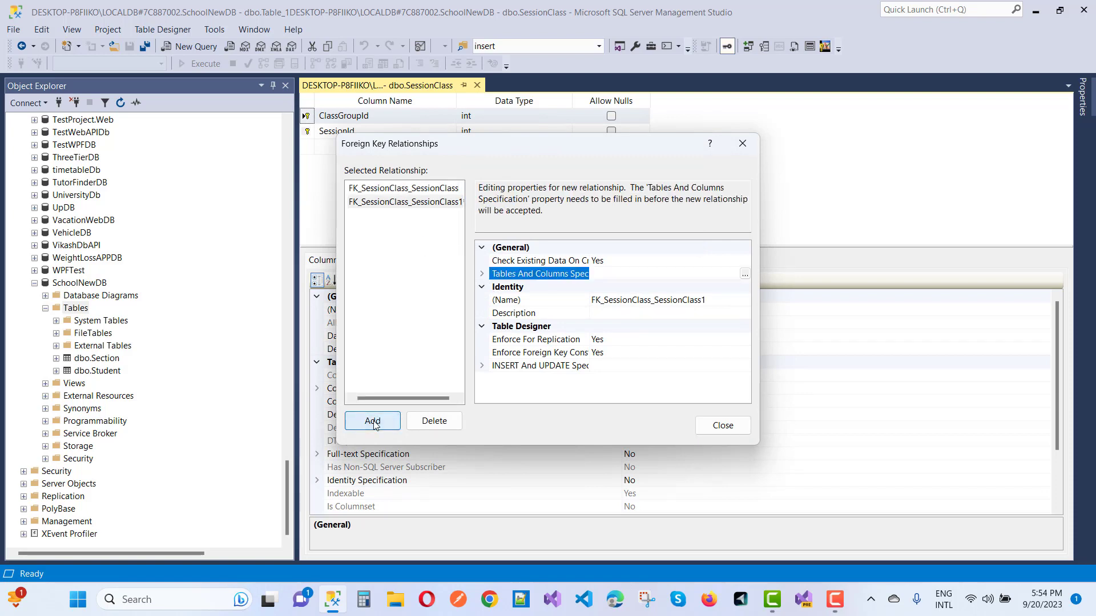
{"action": "left_click", "coordinate": [745, 274]}
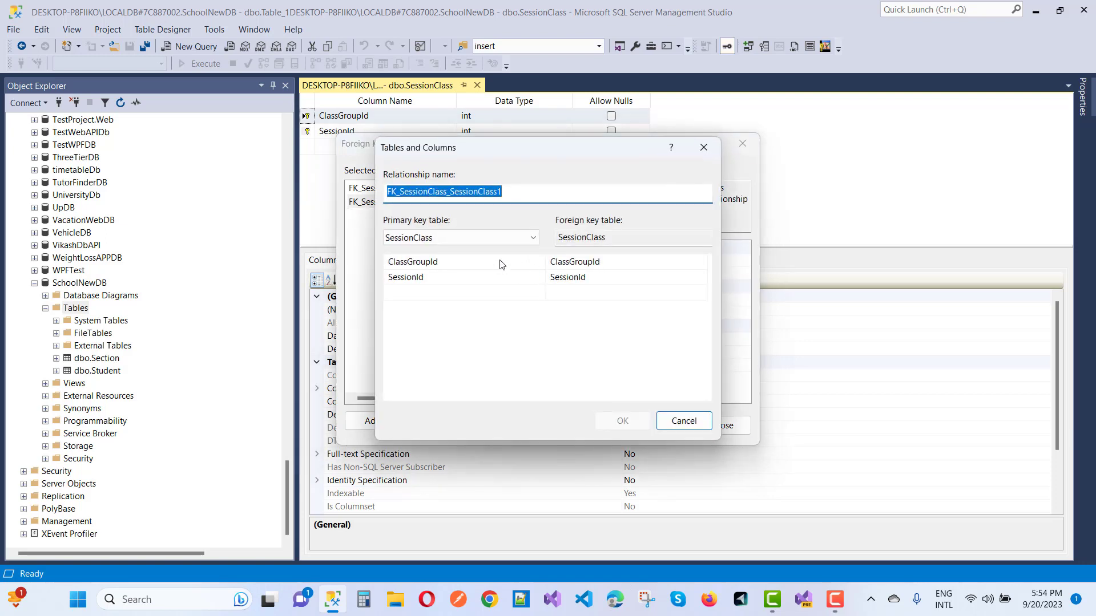
{"action": "left_click", "coordinate": [535, 240]}
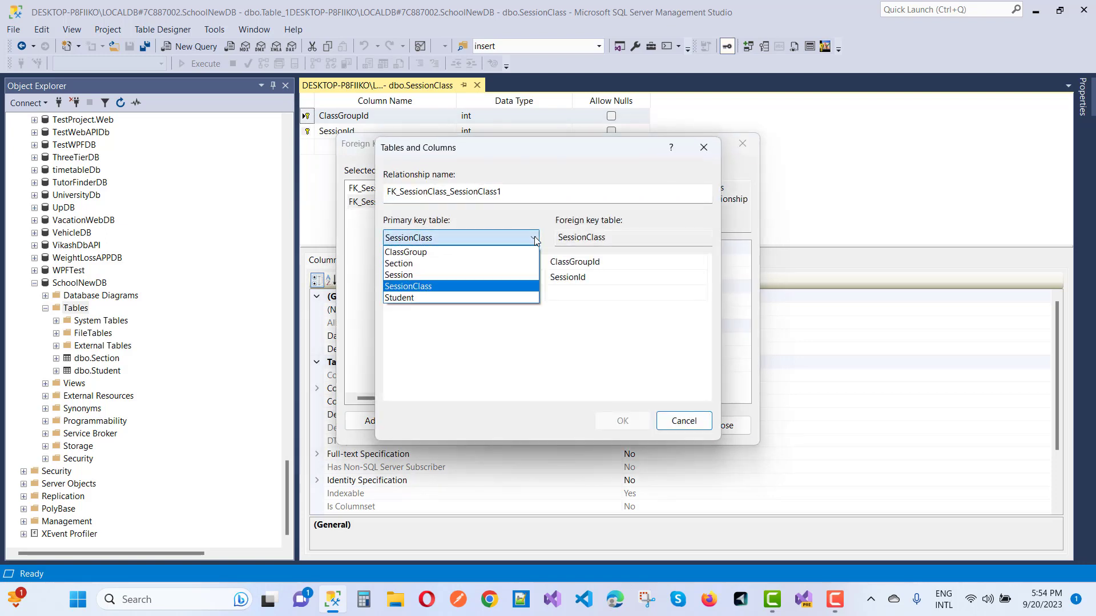
{"action": "left_click", "coordinate": [484, 269]}
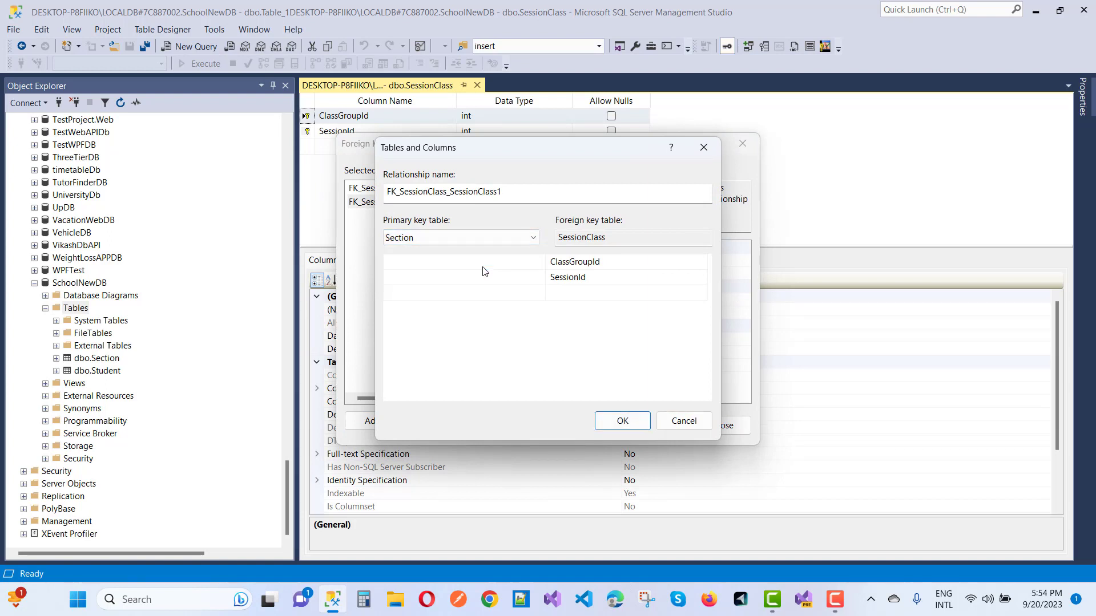
{"action": "left_click", "coordinate": [534, 238]}
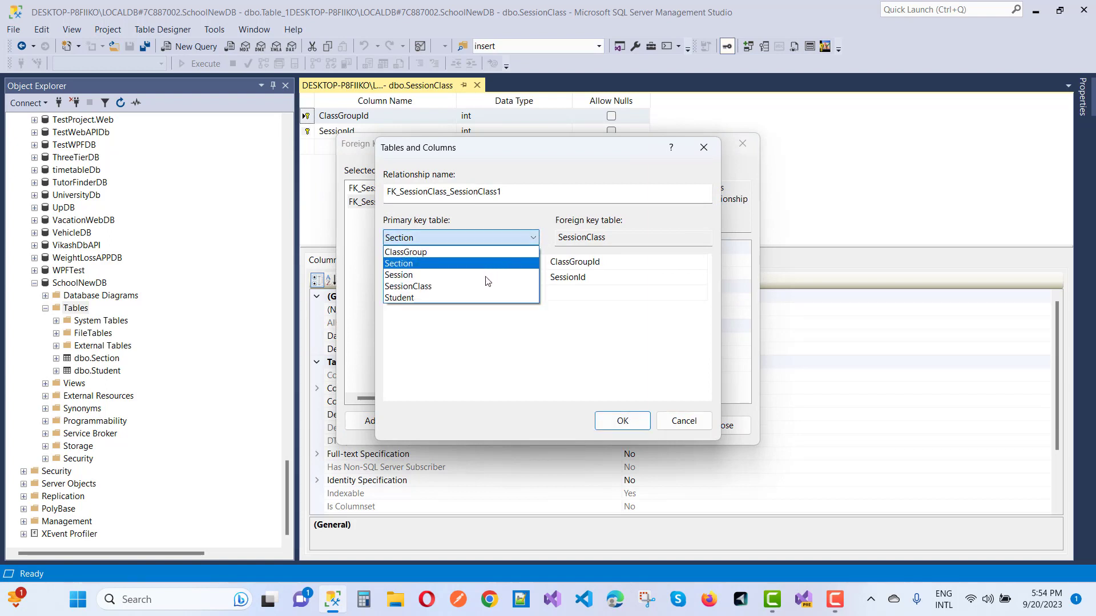
{"action": "left_click", "coordinate": [410, 277]}
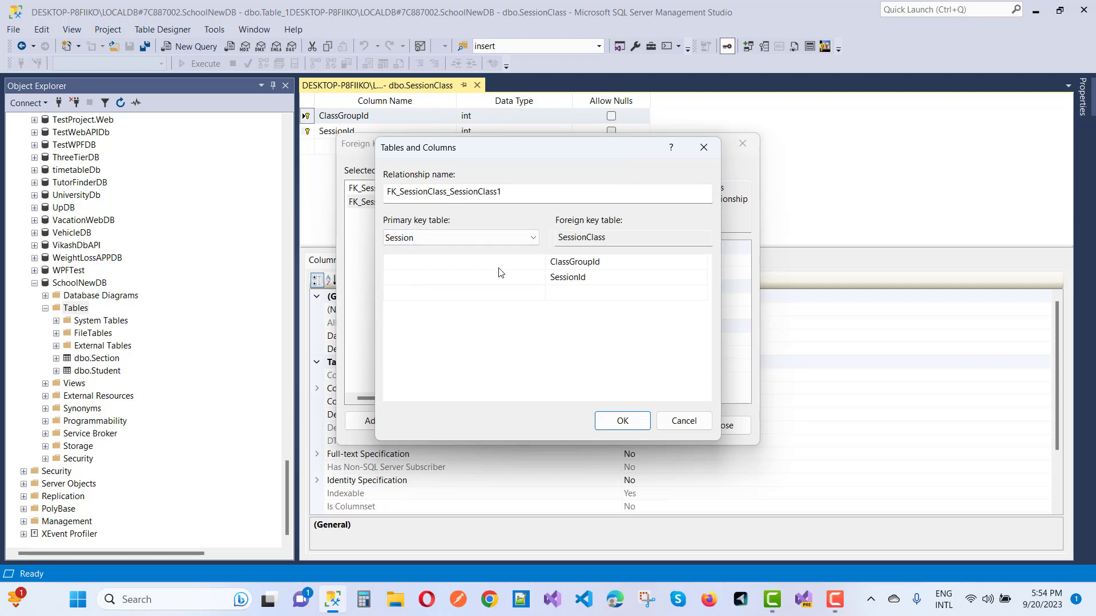
{"action": "left_click", "coordinate": [540, 263]}
{"action": "left_click", "coordinate": [539, 264]}
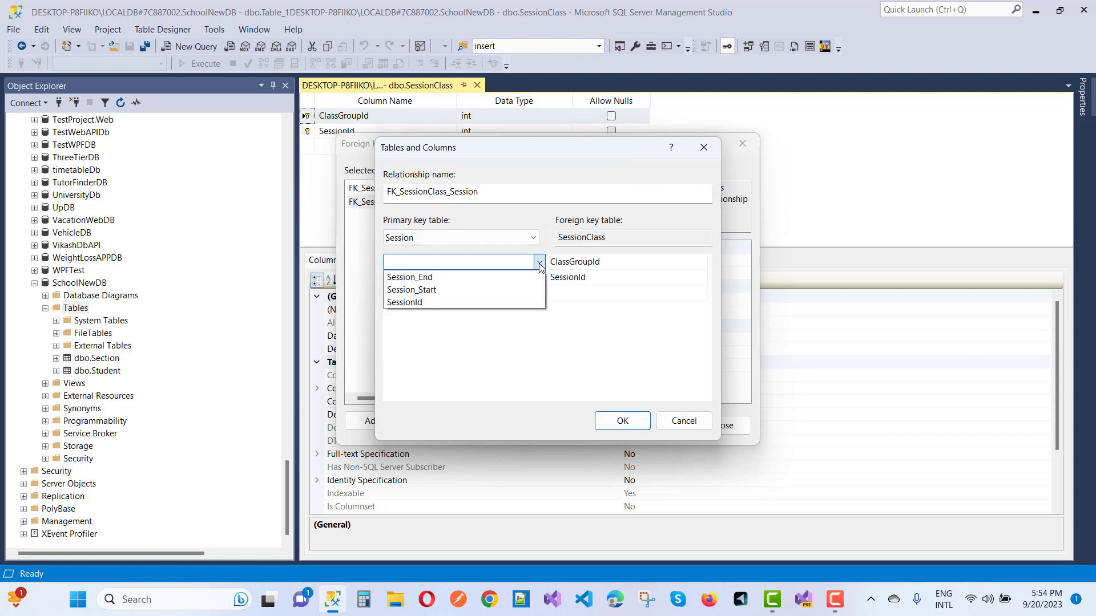
{"action": "left_click", "coordinate": [462, 303]}
Set the first foreign key column of the Session relationship to <None> and the second one to ClassGroupId.
{"action": "left_click", "coordinate": [674, 265]}
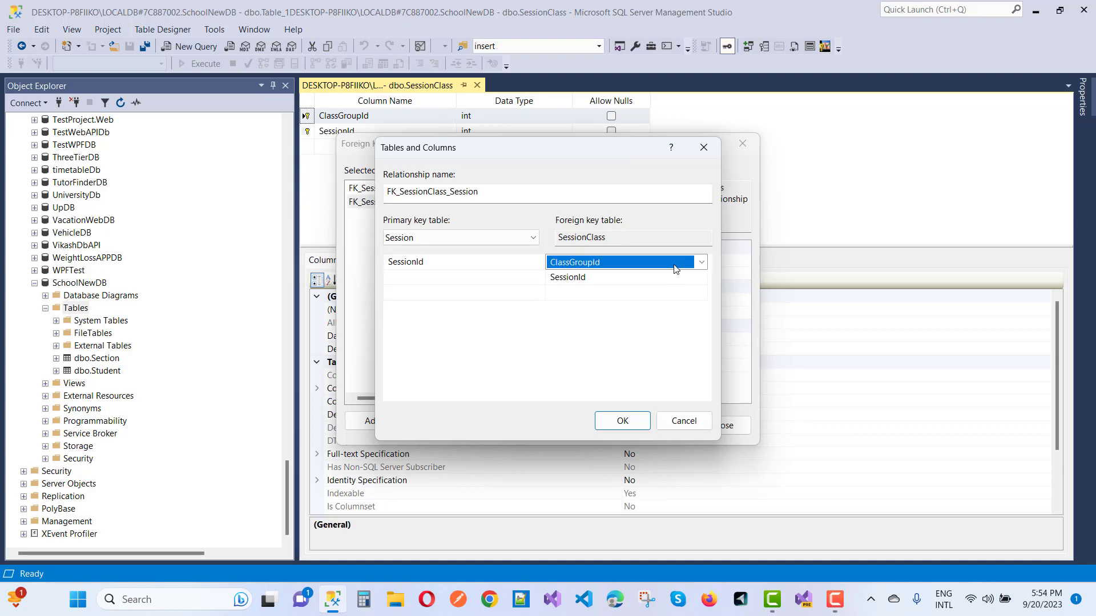
{"action": "left_click", "coordinate": [702, 263]}
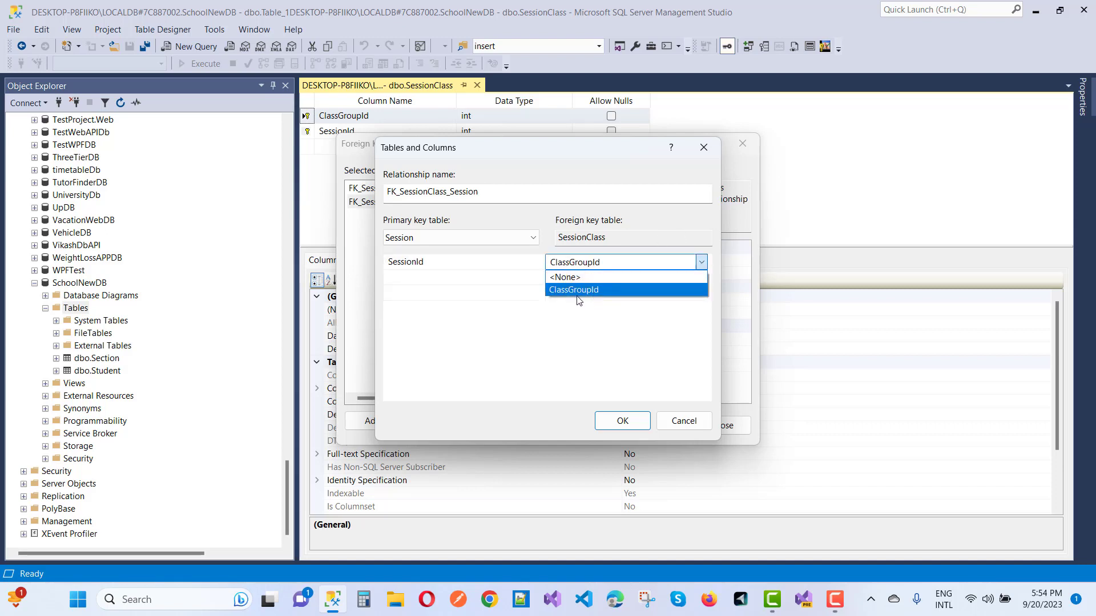
{"action": "left_click", "coordinate": [604, 292]}
{"action": "left_click", "coordinate": [702, 263]}
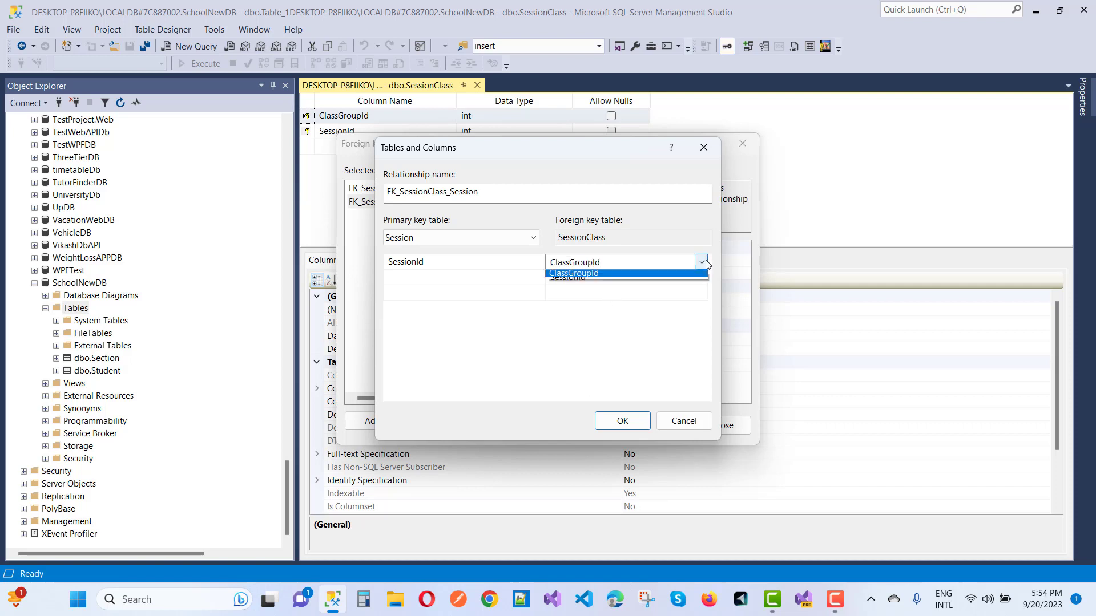
{"action": "left_click", "coordinate": [668, 279]}
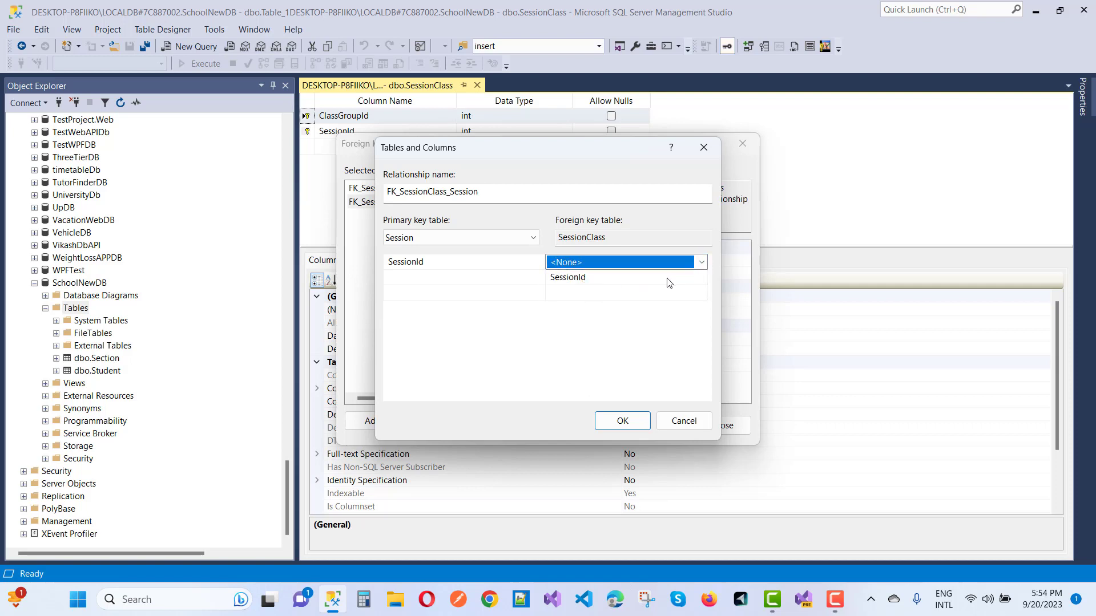
{"action": "left_click", "coordinate": [575, 283]}
{"action": "left_click", "coordinate": [701, 278]}
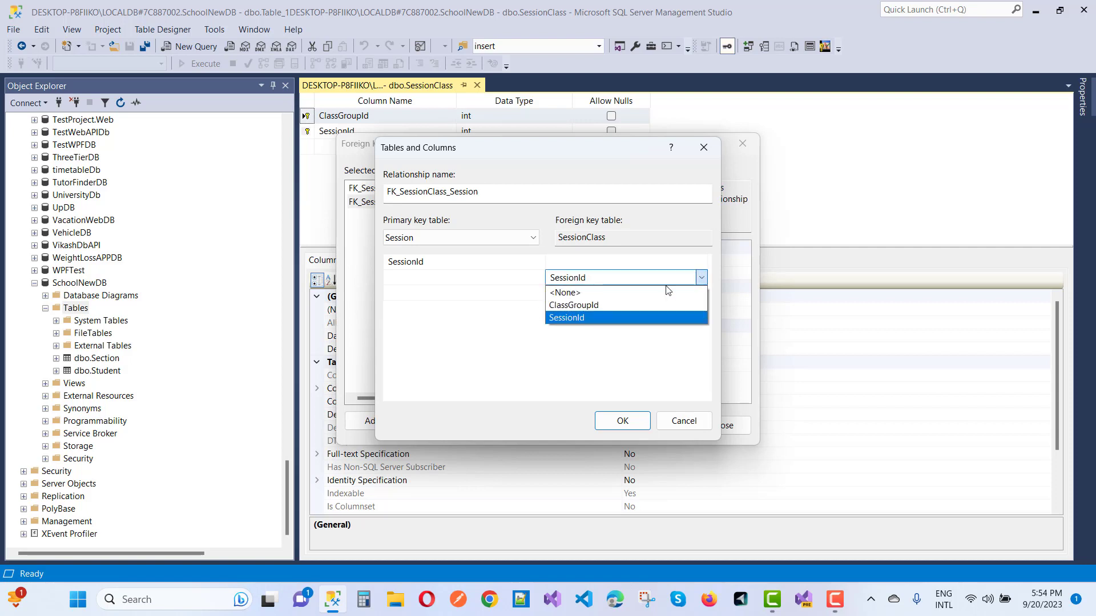
{"action": "left_click", "coordinate": [604, 305]}
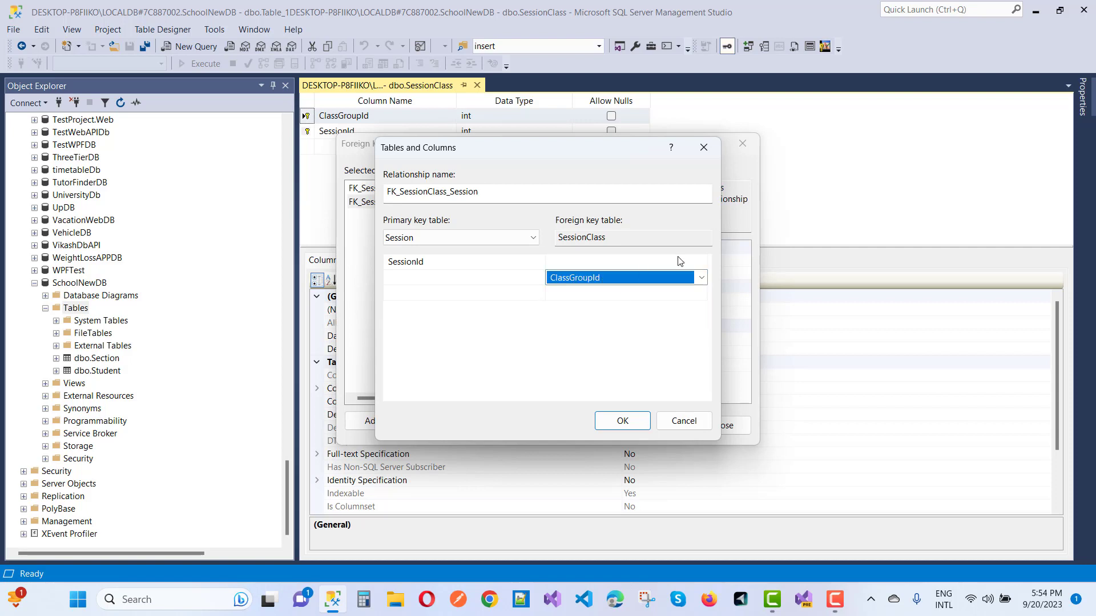
Pair Session's SessionId with the SessionId foreign key column and set the second foreign key column to <None>.
{"action": "left_click", "coordinate": [680, 261]}
{"action": "left_click", "coordinate": [701, 262]}
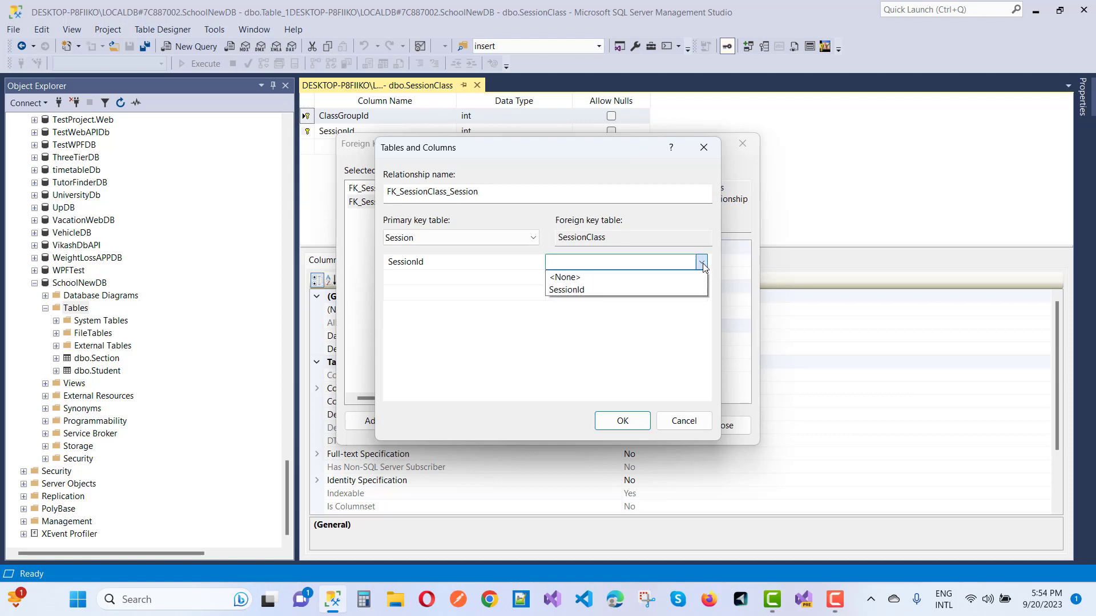
{"action": "left_click", "coordinate": [633, 289]}
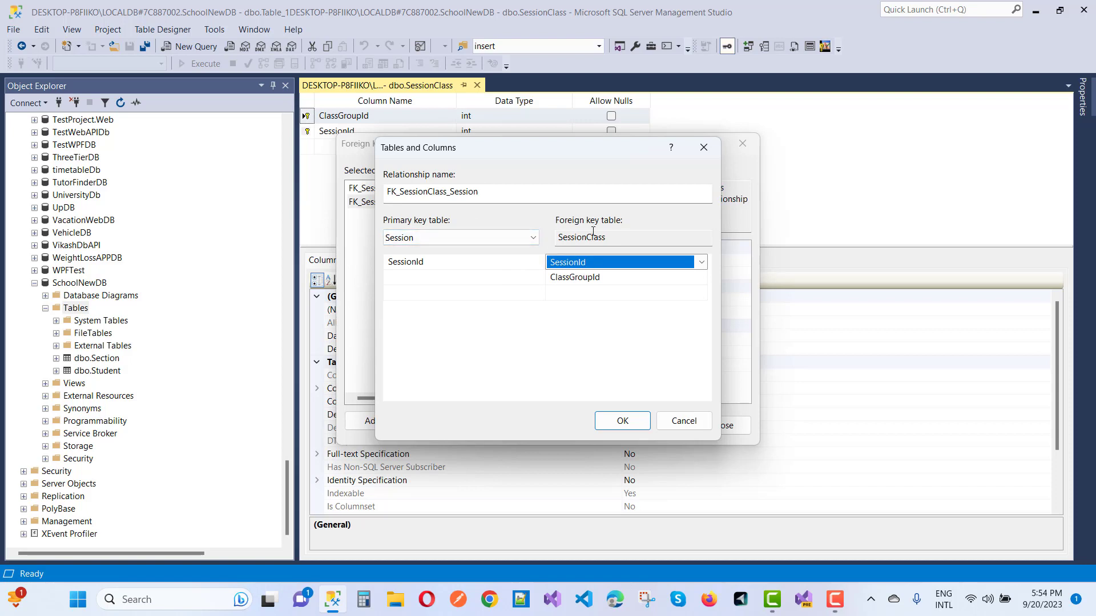
{"action": "left_click", "coordinate": [678, 279]}
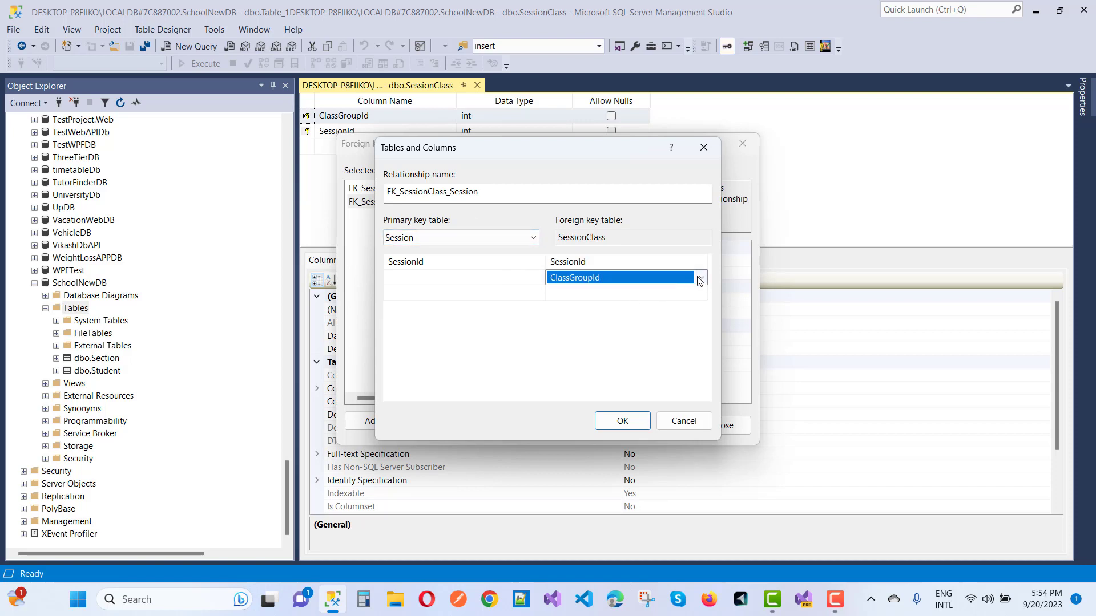
{"action": "left_click", "coordinate": [700, 280]}
{"action": "left_click", "coordinate": [636, 291]}
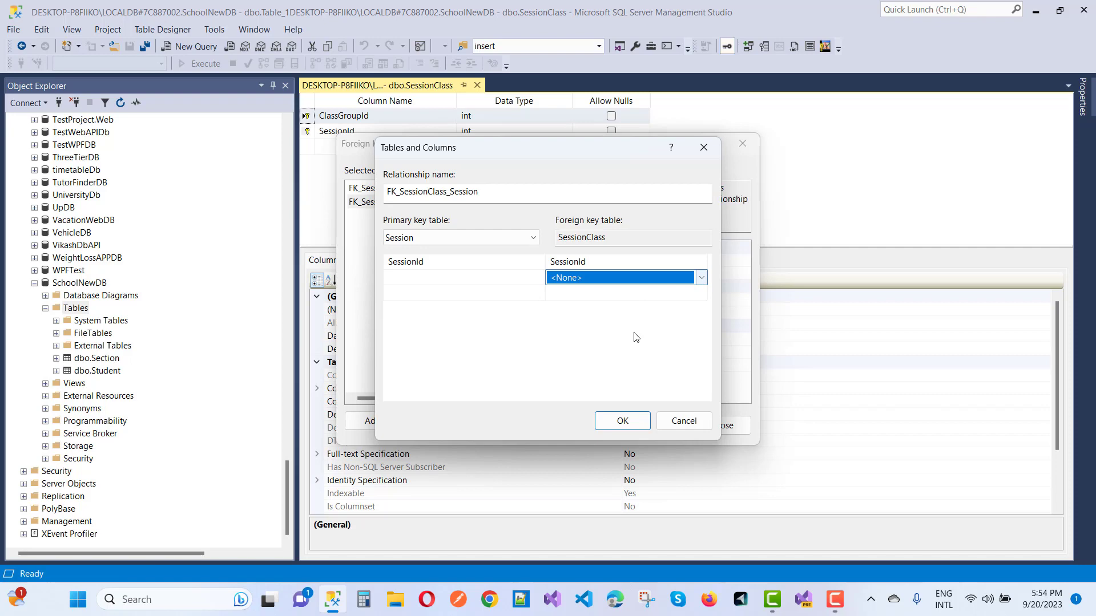
Accept the Session relationship, then save SessionClass with the related Session and ClassGroup tables and close its design.
{"action": "left_click", "coordinate": [621, 427]}
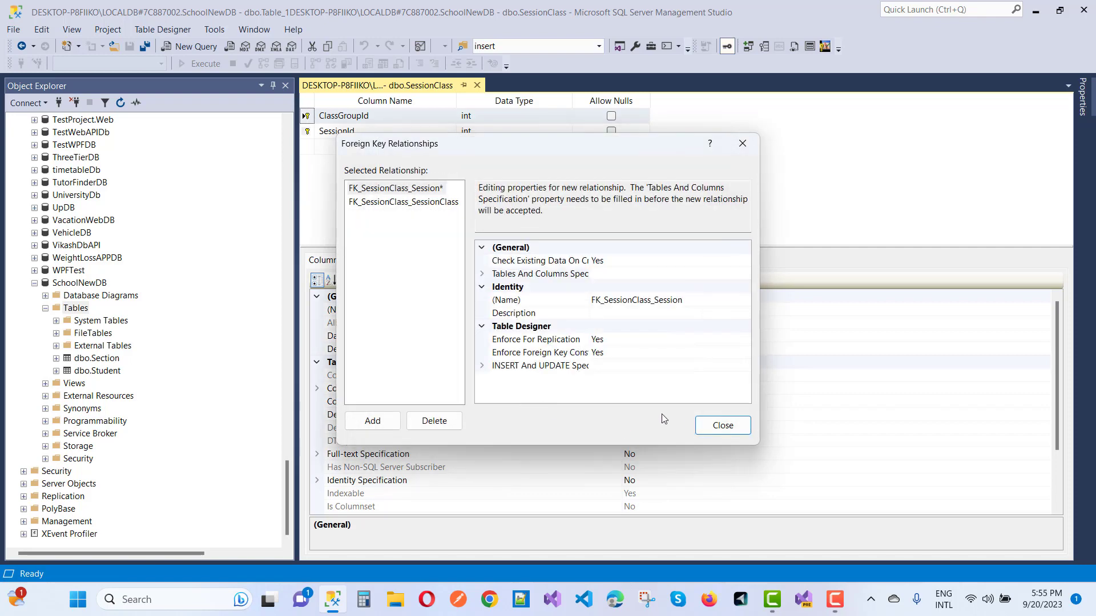
{"action": "left_click", "coordinate": [722, 425]}
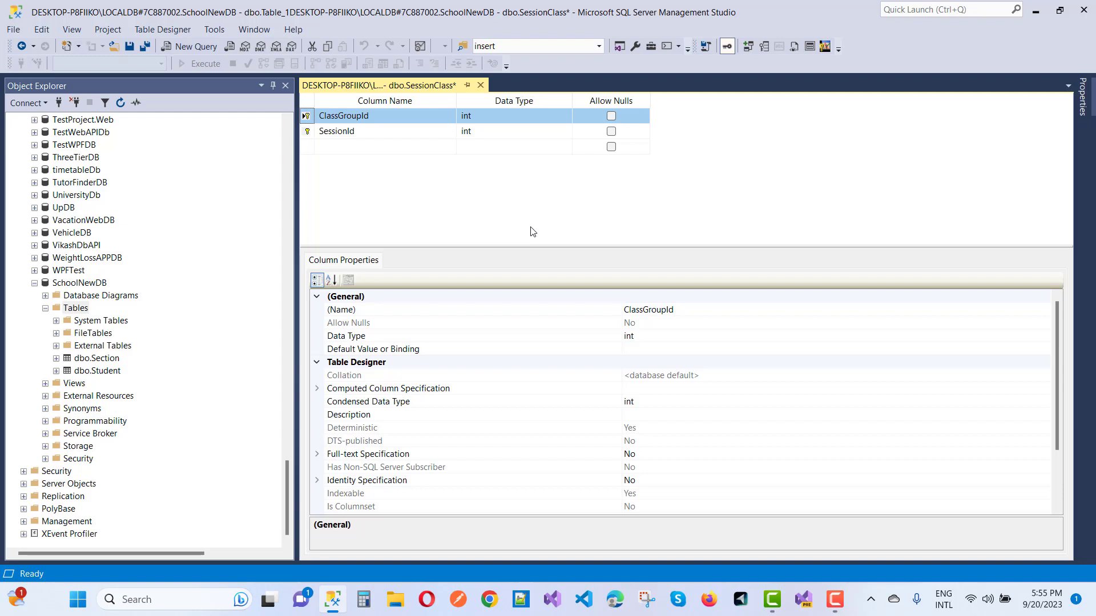
{"action": "left_click", "coordinate": [130, 48]}
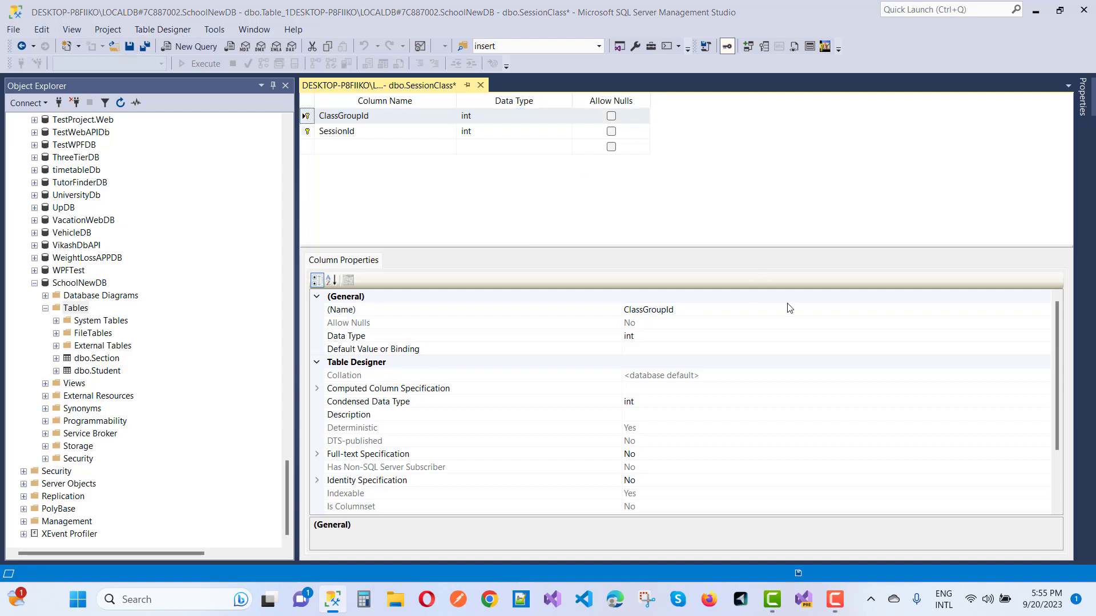
{"action": "left_click", "coordinate": [524, 427]}
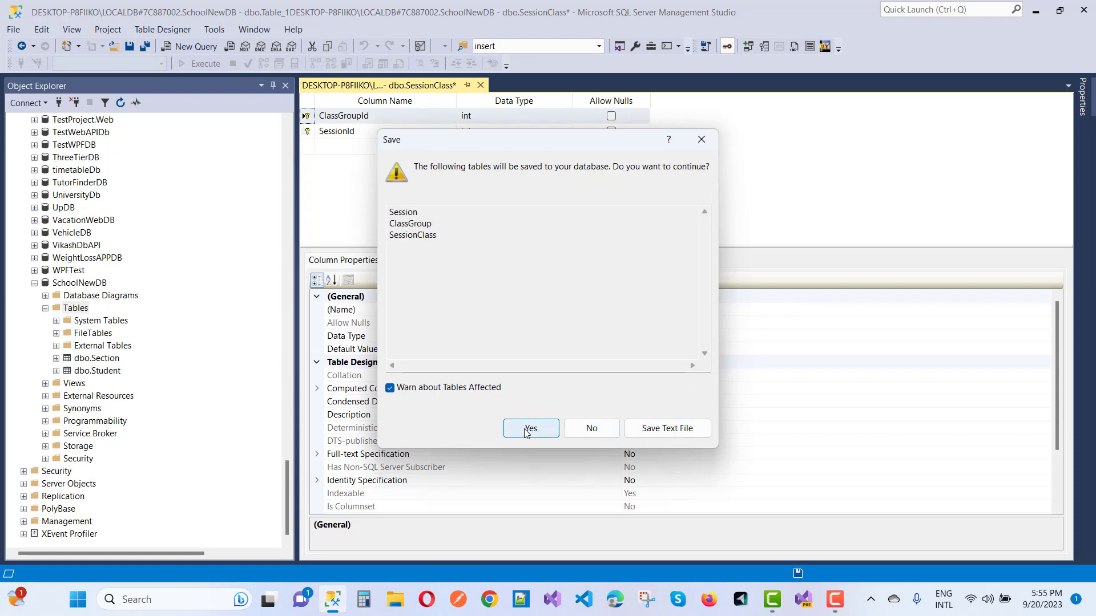
{"action": "left_click", "coordinate": [477, 86]}
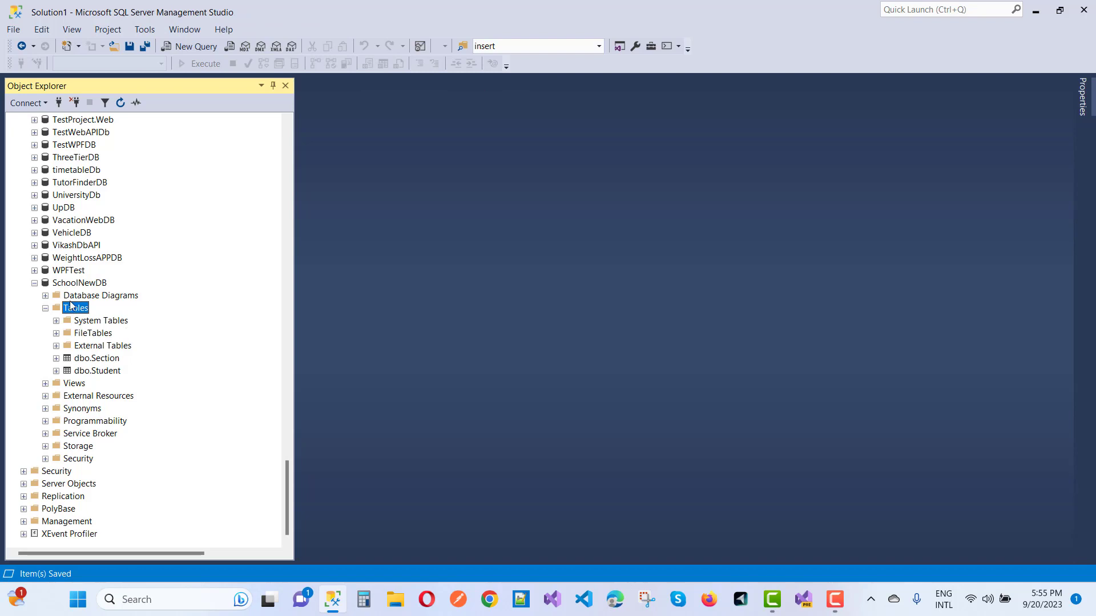
Refresh the object list and expand SchoolNewDB's tables to show the newly saved ones.
{"action": "left_click", "coordinate": [34, 284]}
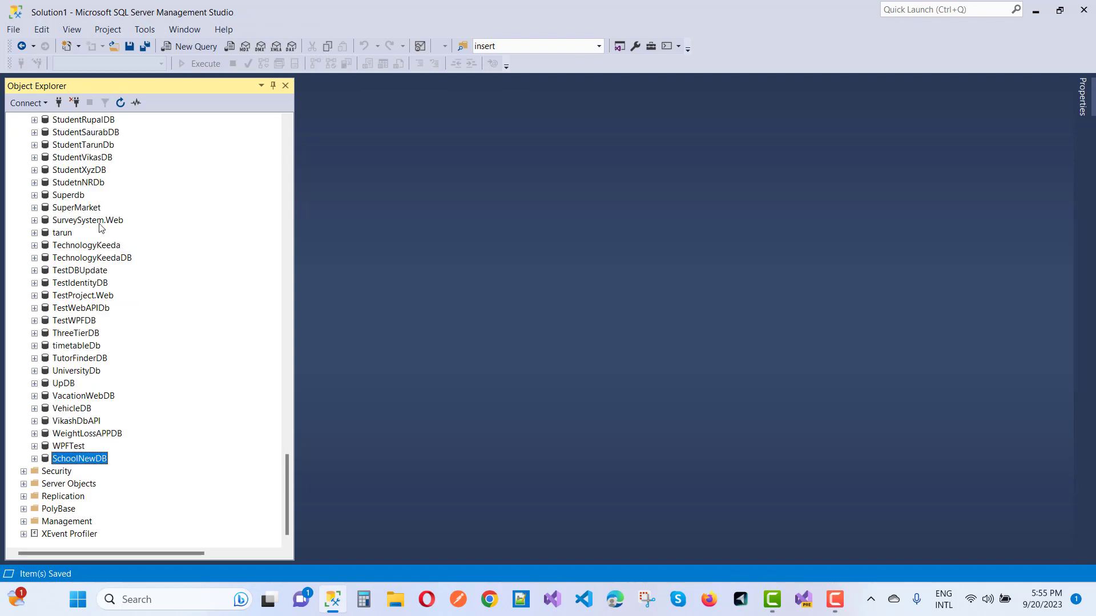
{"action": "left_click", "coordinate": [120, 103]}
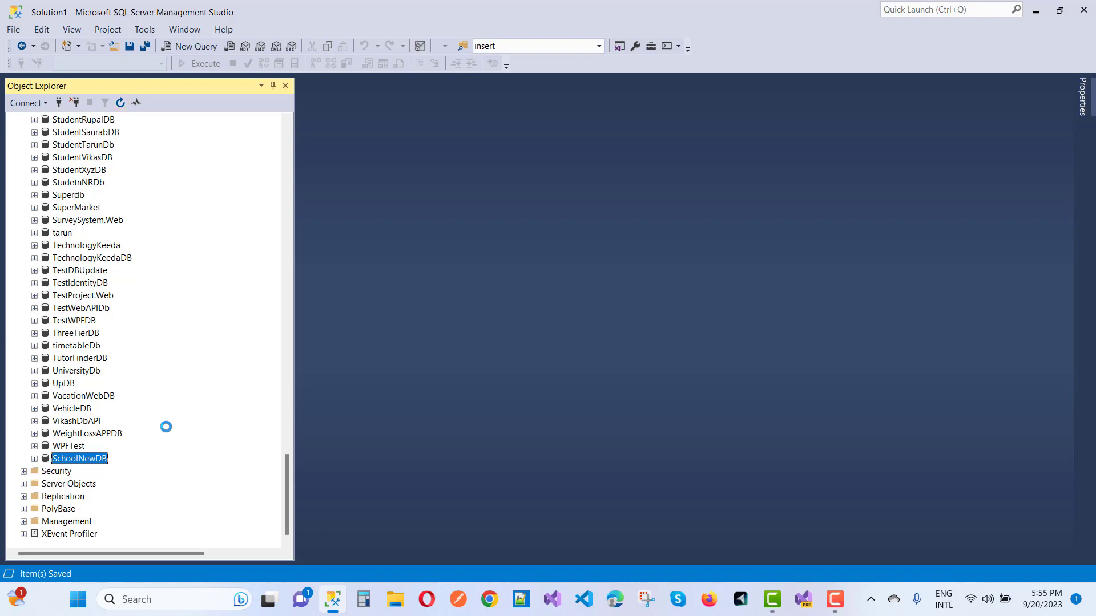
{"action": "left_click", "coordinate": [34, 459]}
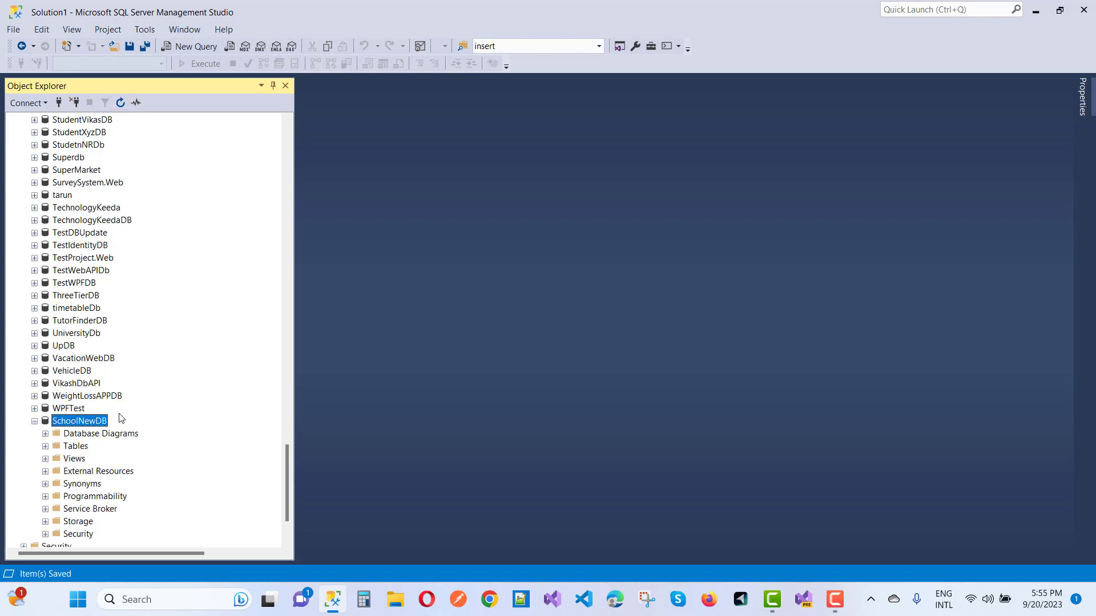
{"action": "left_click", "coordinate": [46, 446]}
{"action": "scroll", "coordinate": [162, 435], "scroll_direction": "down", "scroll_amount": 5}
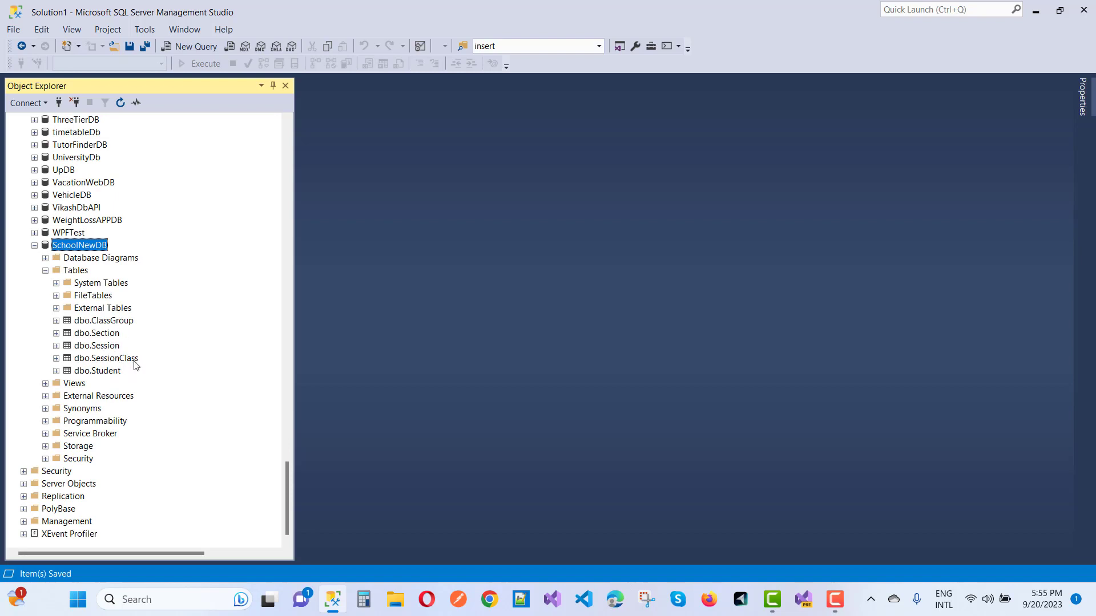
Try to add a SessionClass row with ClassGroupId 1 and SessionId 1, discarding the entry and closing the table's data.
{"action": "right_click", "coordinate": [116, 362]}
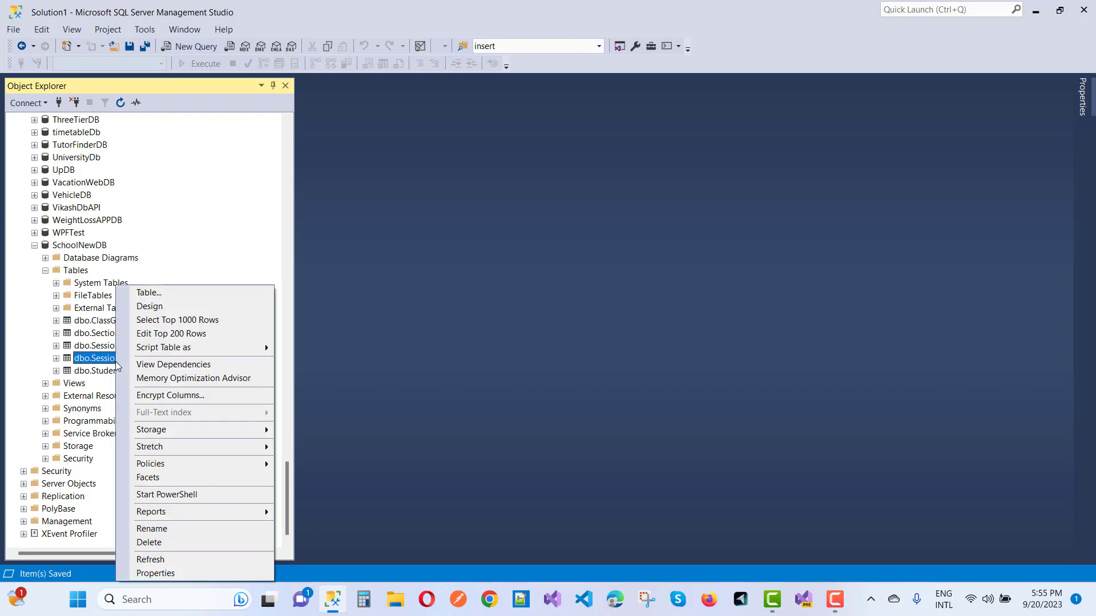
{"action": "left_click", "coordinate": [178, 335]}
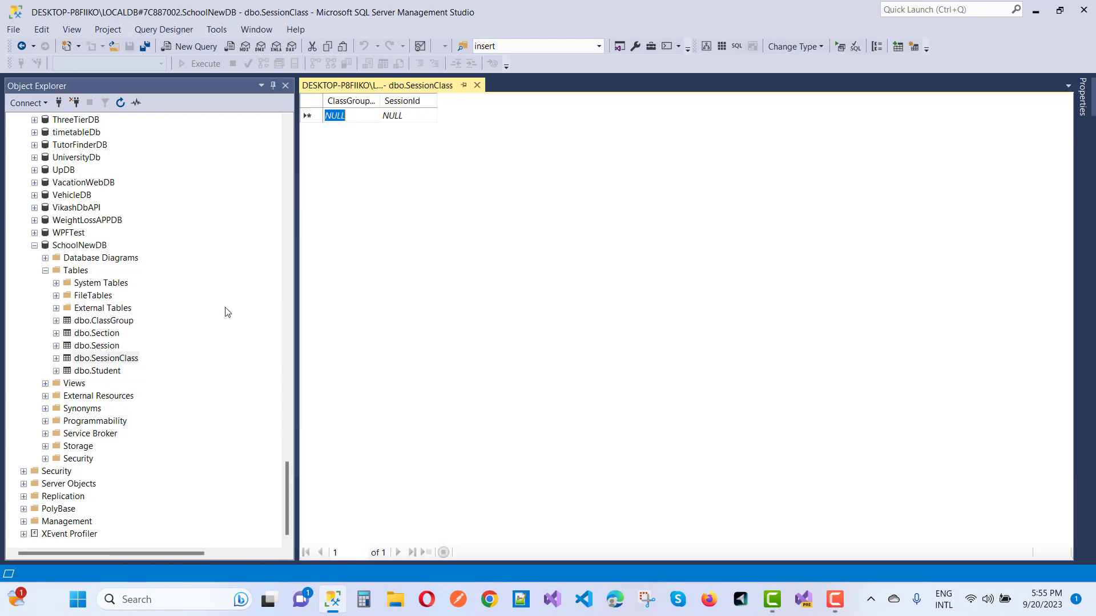
{"action": "type", "text": "1"}
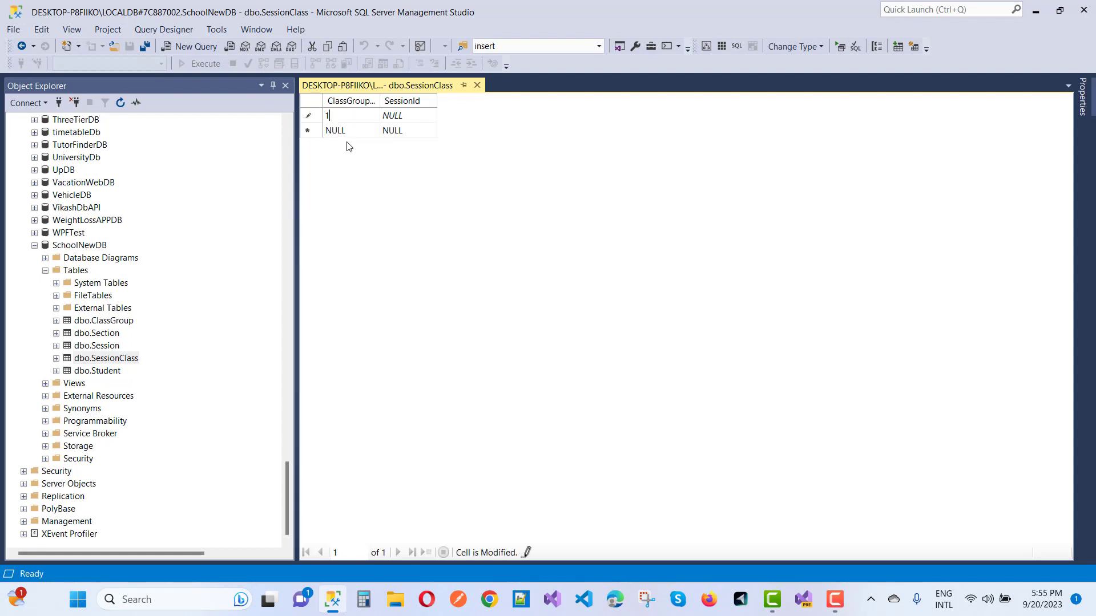
{"action": "key", "text": "Tab"}
{"action": "type", "text": "1"}
{"action": "key", "text": "Return"}
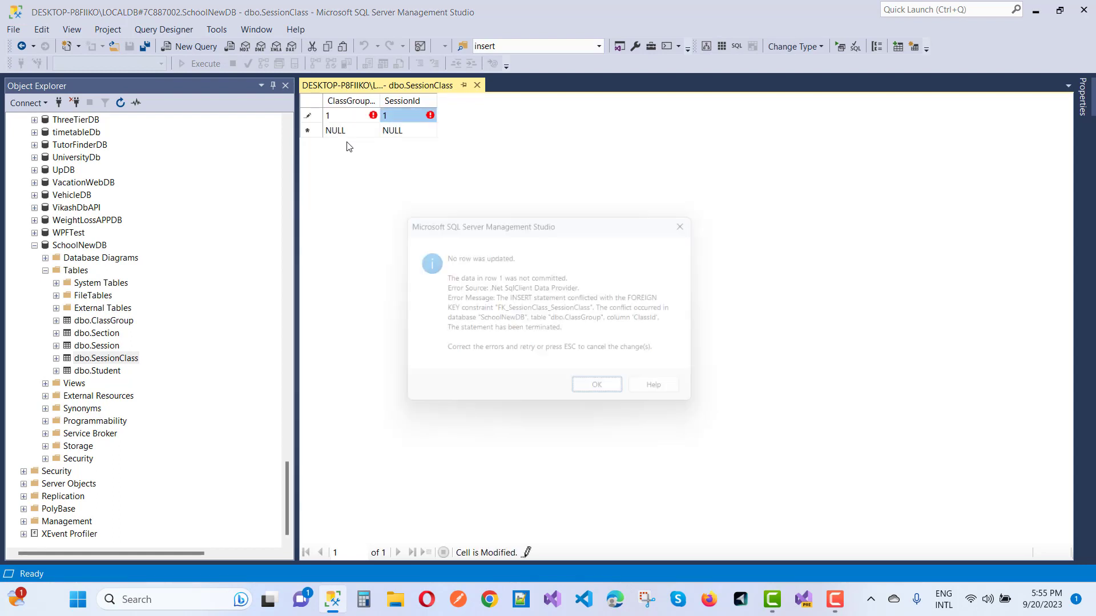
{"action": "left_click", "coordinate": [606, 395]}
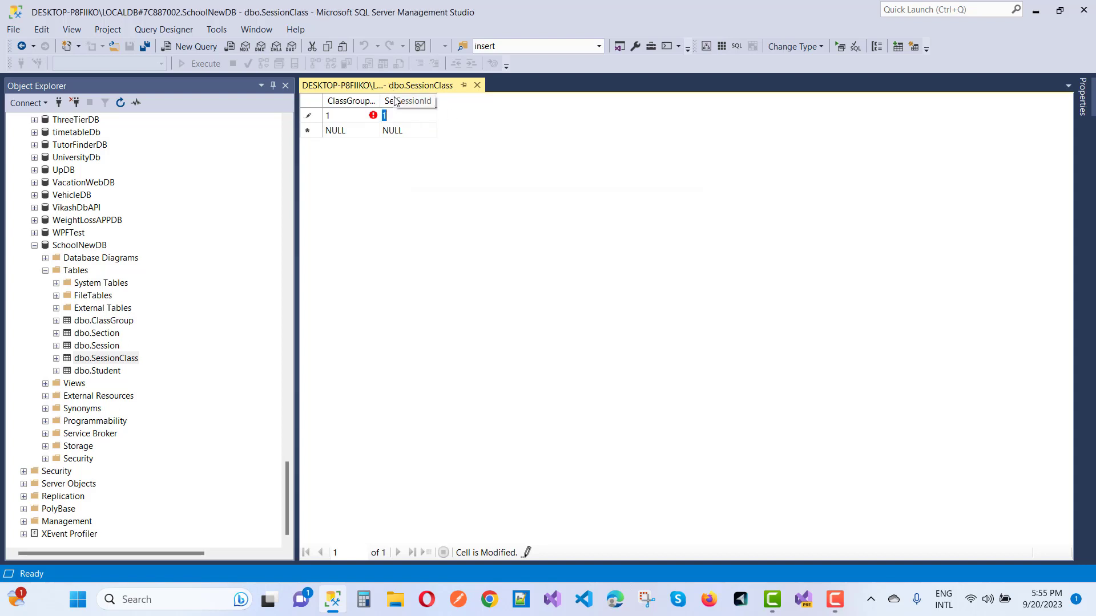
{"action": "left_click", "coordinate": [477, 86]}
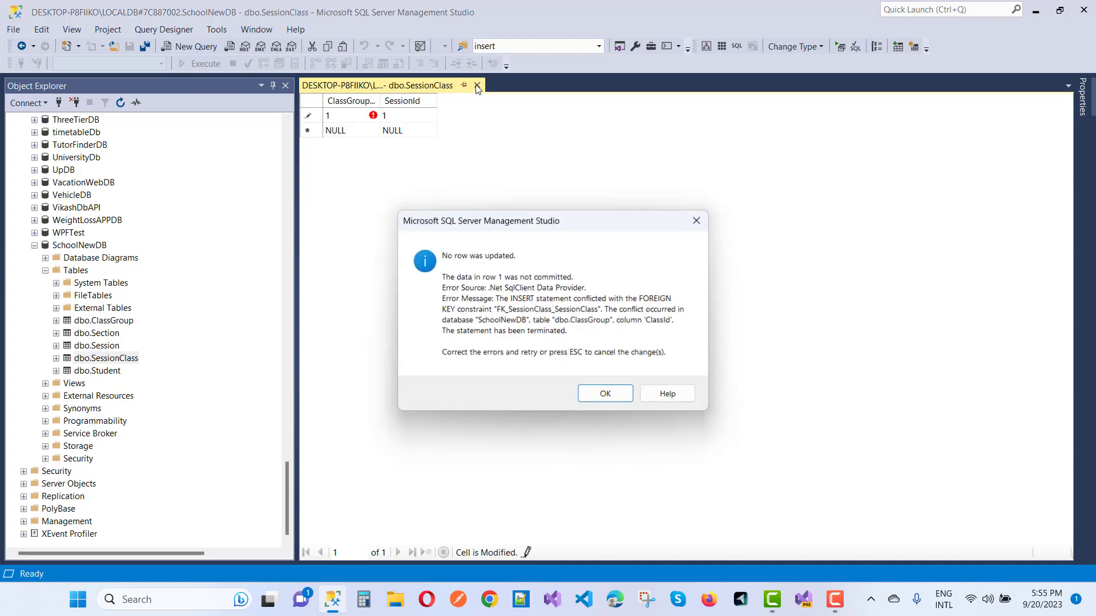
{"action": "left_click", "coordinate": [605, 393]}
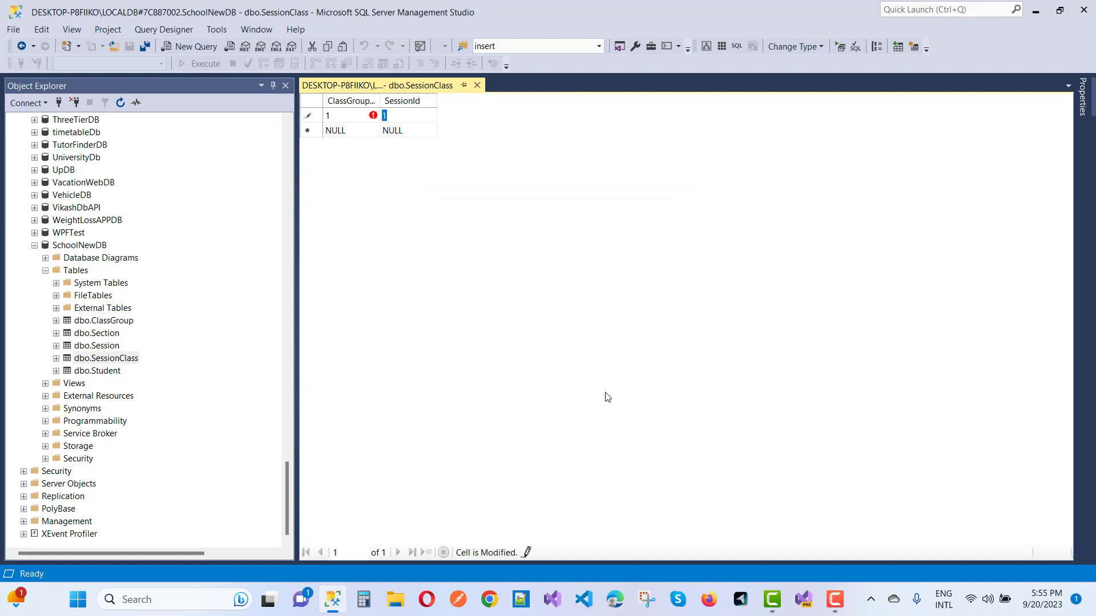
{"action": "key", "text": "Escape"}
{"action": "key", "text": "Escape"}
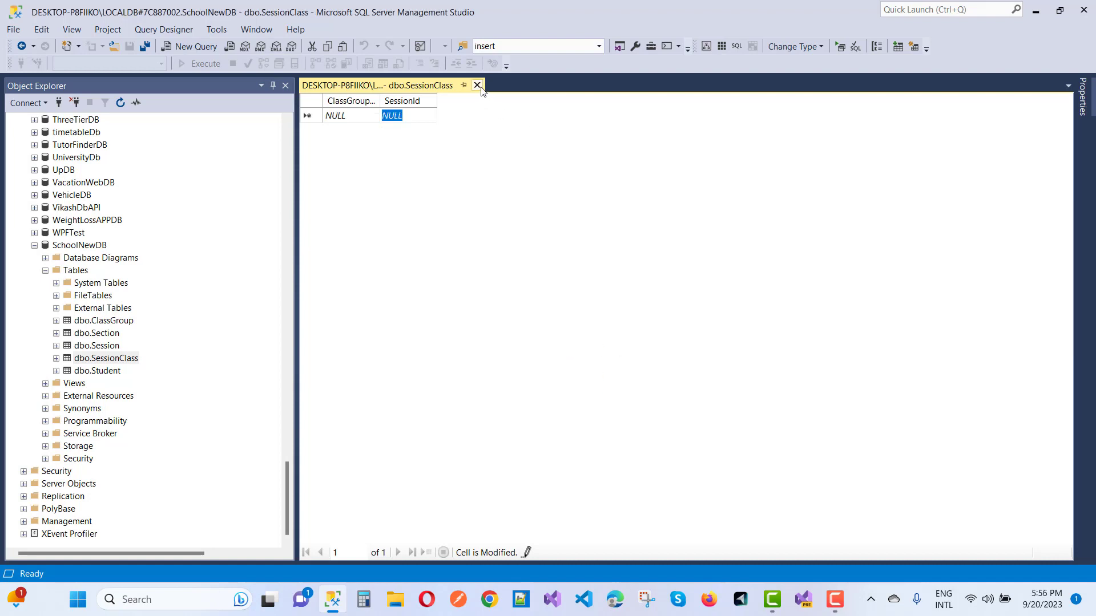
{"action": "left_click", "coordinate": [477, 86]}
Add a row with ClassName First to the ClassGroup table and close its data.
{"action": "right_click", "coordinate": [104, 321]}
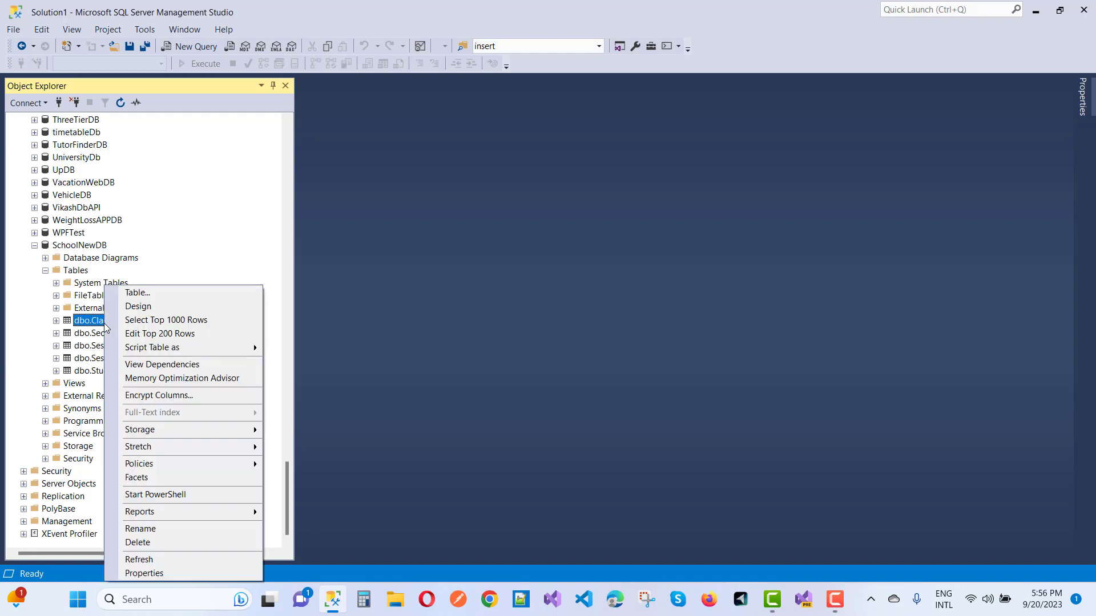
{"action": "left_click", "coordinate": [158, 334]}
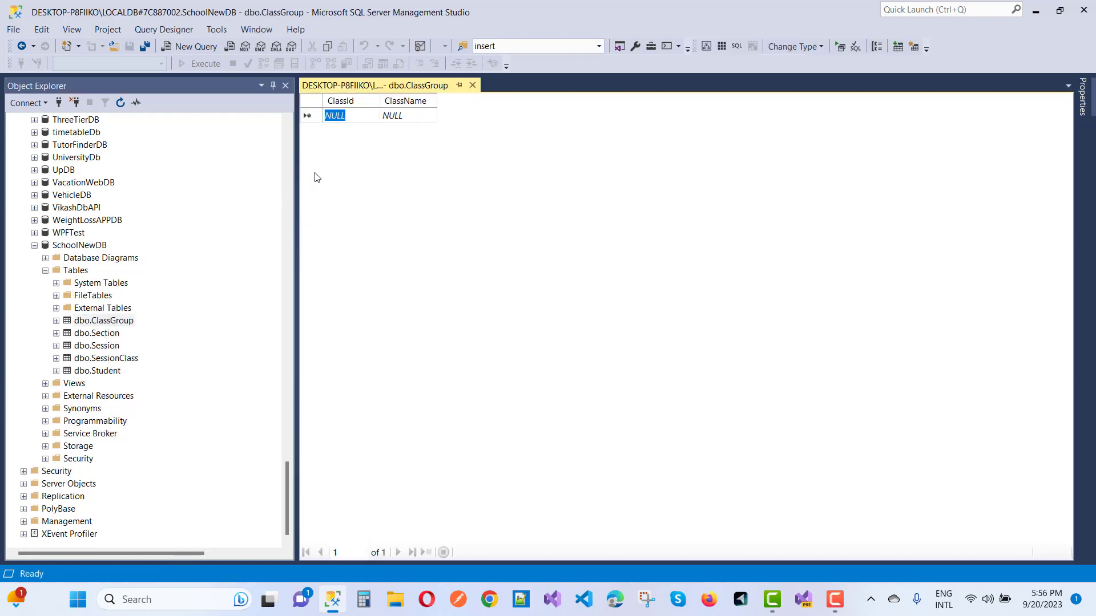
{"action": "key", "text": "Tab"}
{"action": "type", "text": "Fi"}
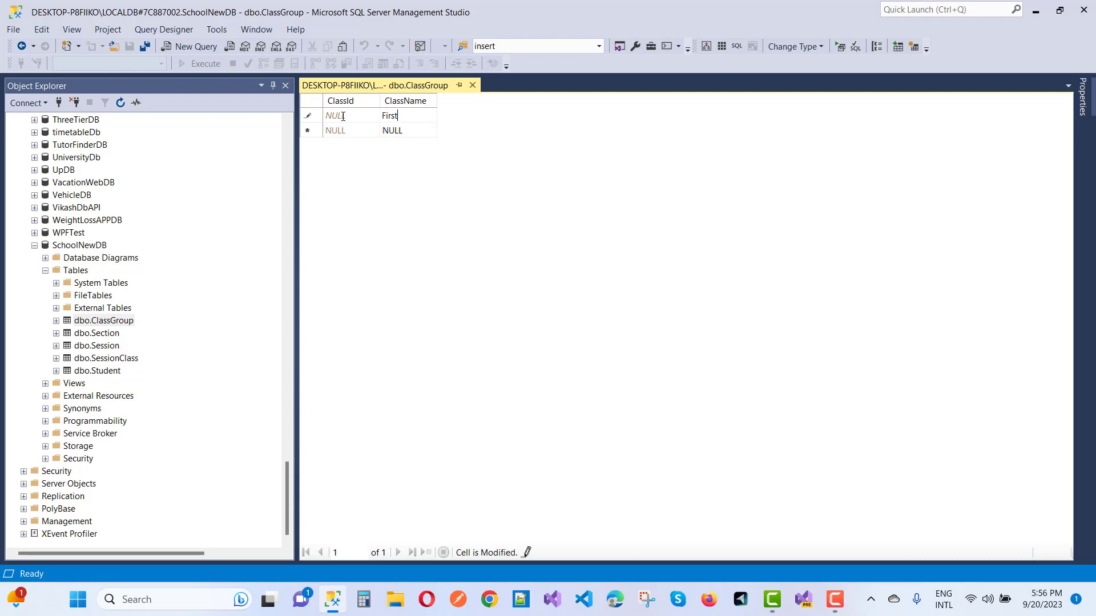
{"action": "key", "text": "Tab"}
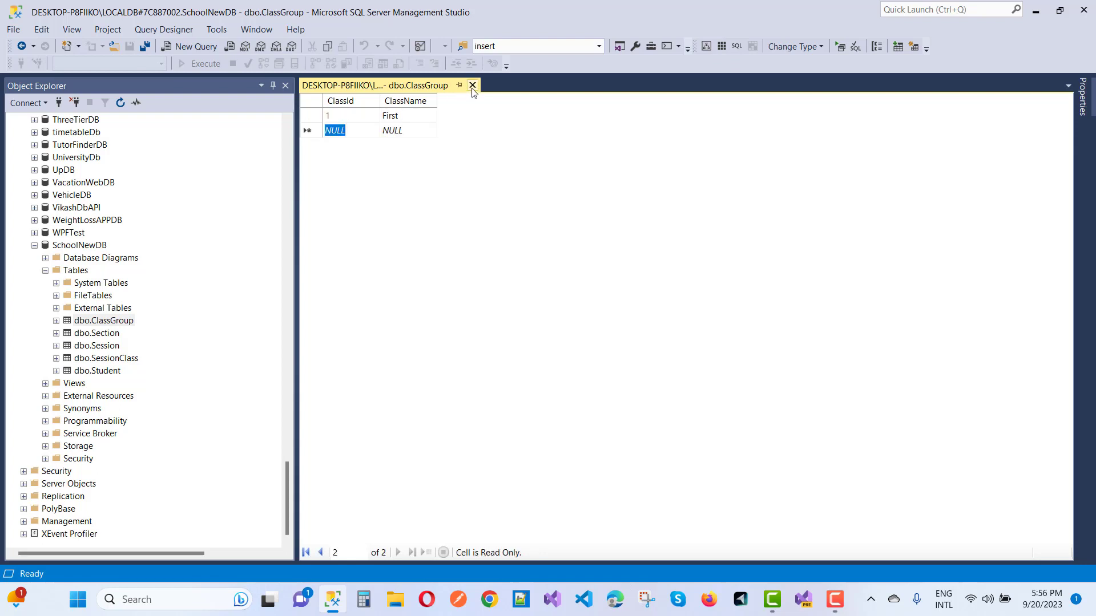
{"action": "left_click", "coordinate": [473, 86]}
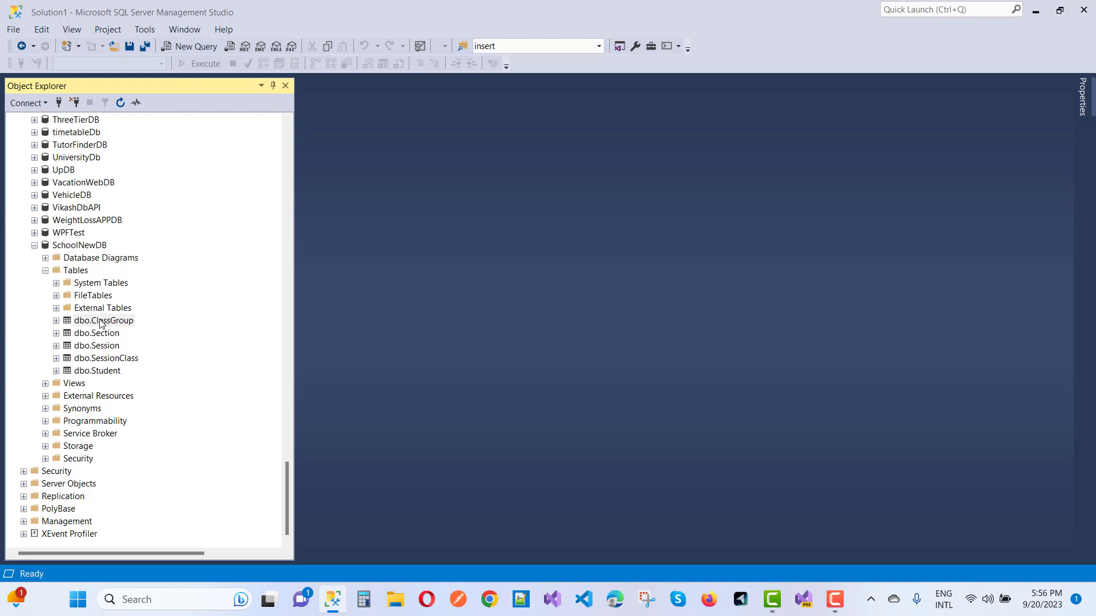
Try to add a SessionClass row with ClassGroupId 1 and SessionId 2, discarding the entry and closing the table's data.
{"action": "right_click", "coordinate": [101, 358]}
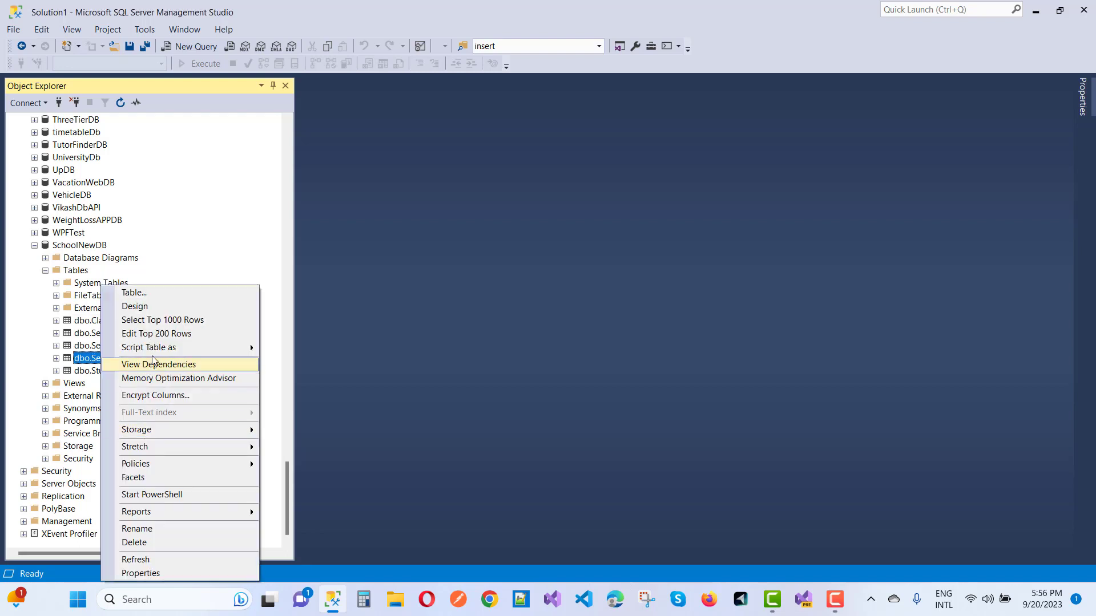
{"action": "left_click", "coordinate": [156, 334]}
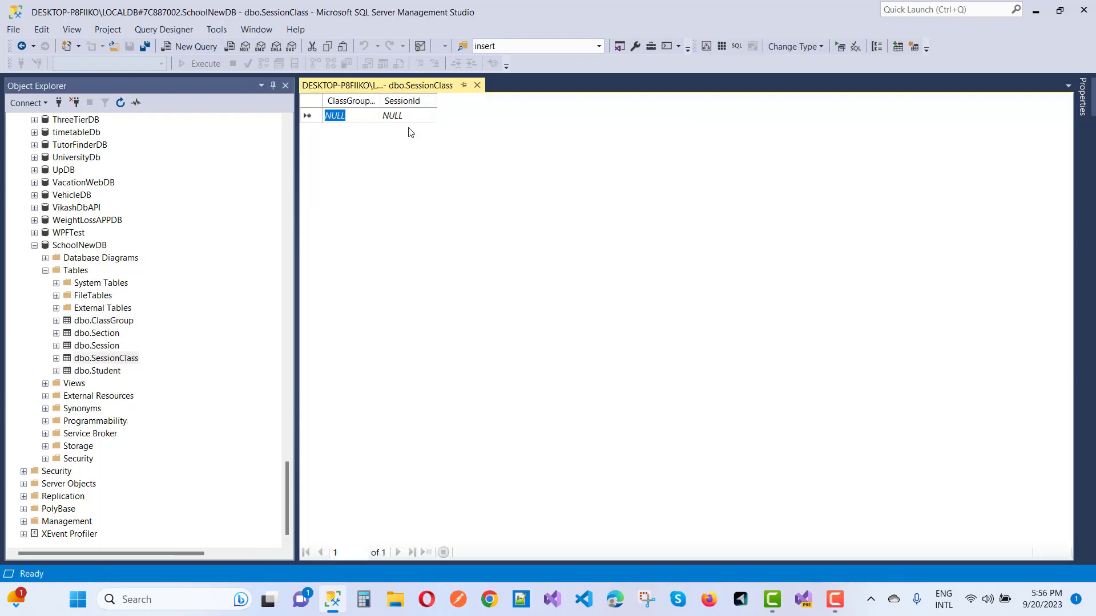
{"action": "type", "text": "1"}
{"action": "key", "text": "Tab"}
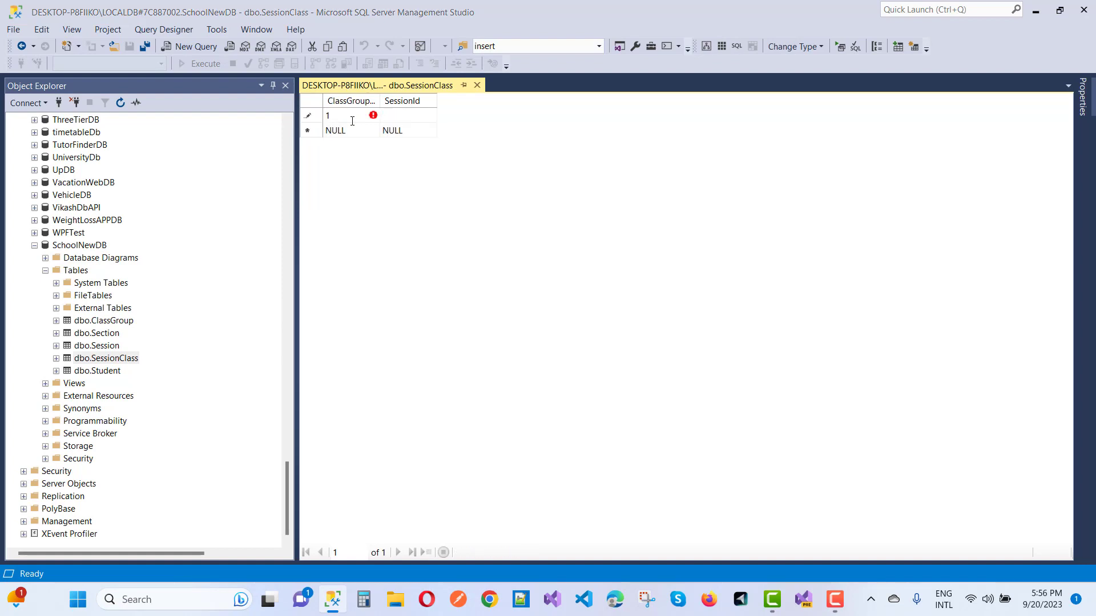
{"action": "key", "text": "Return"}
{"action": "left_click", "coordinate": [606, 395]}
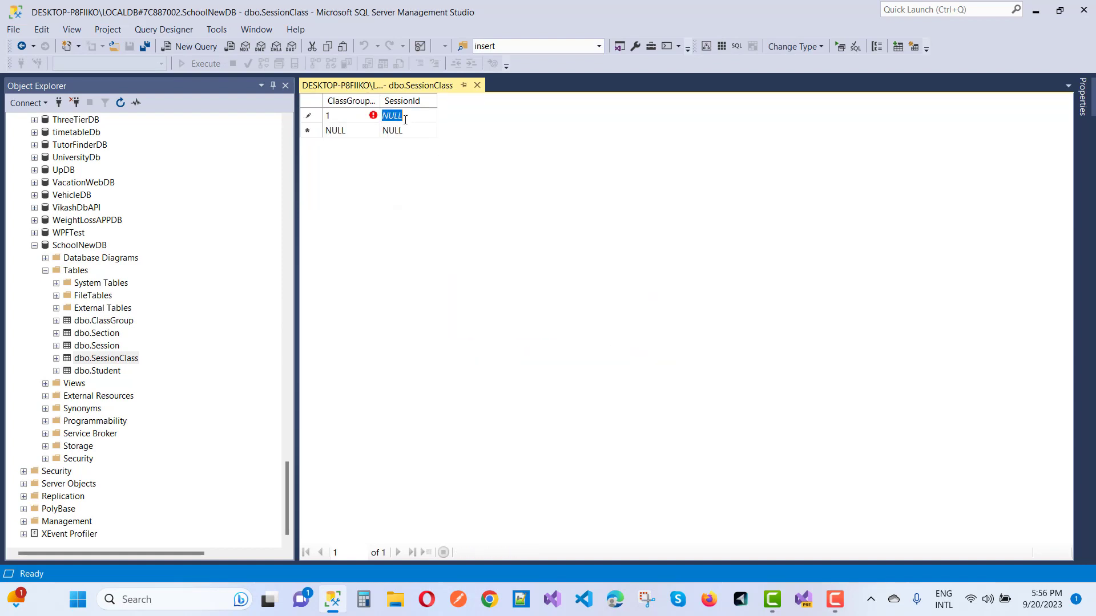
{"action": "type", "text": "2"}
{"action": "key", "text": "Return"}
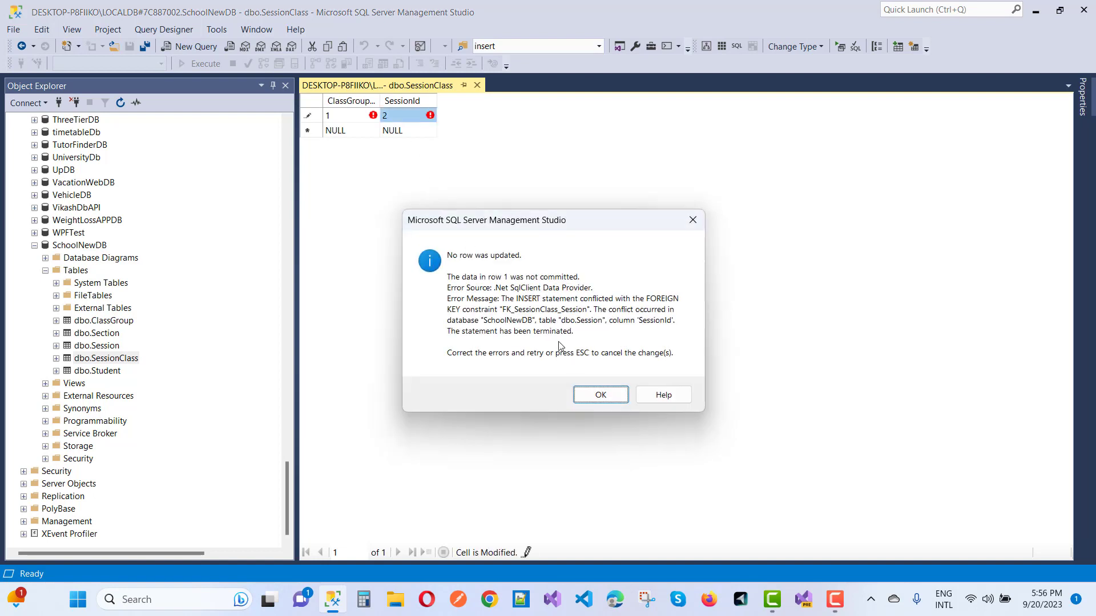
{"action": "left_click", "coordinate": [604, 394]}
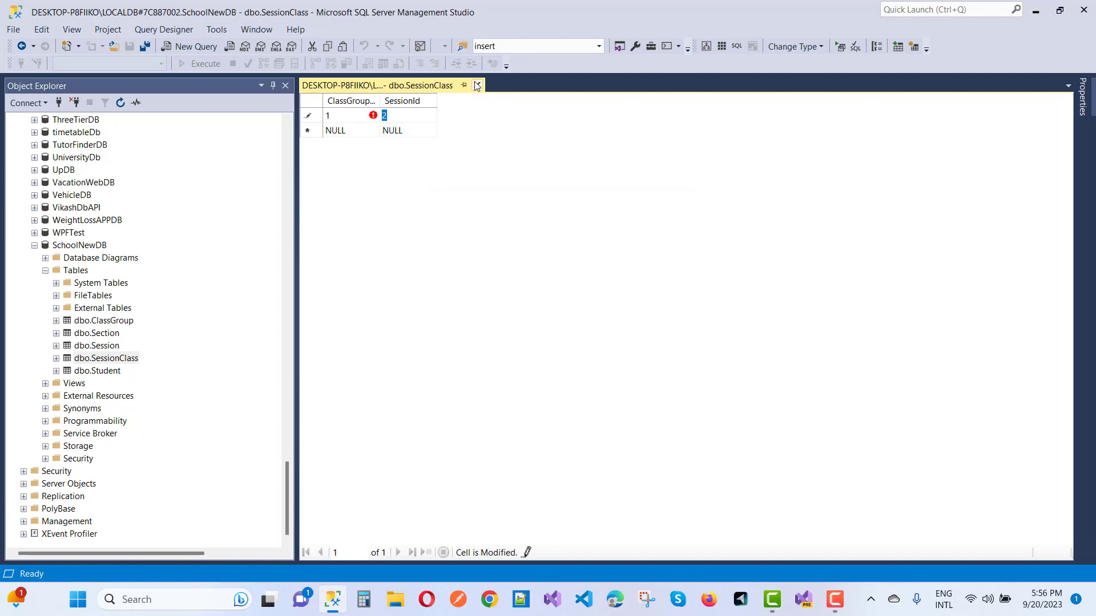
{"action": "key", "text": "Escape"}
{"action": "key", "text": "Escape"}
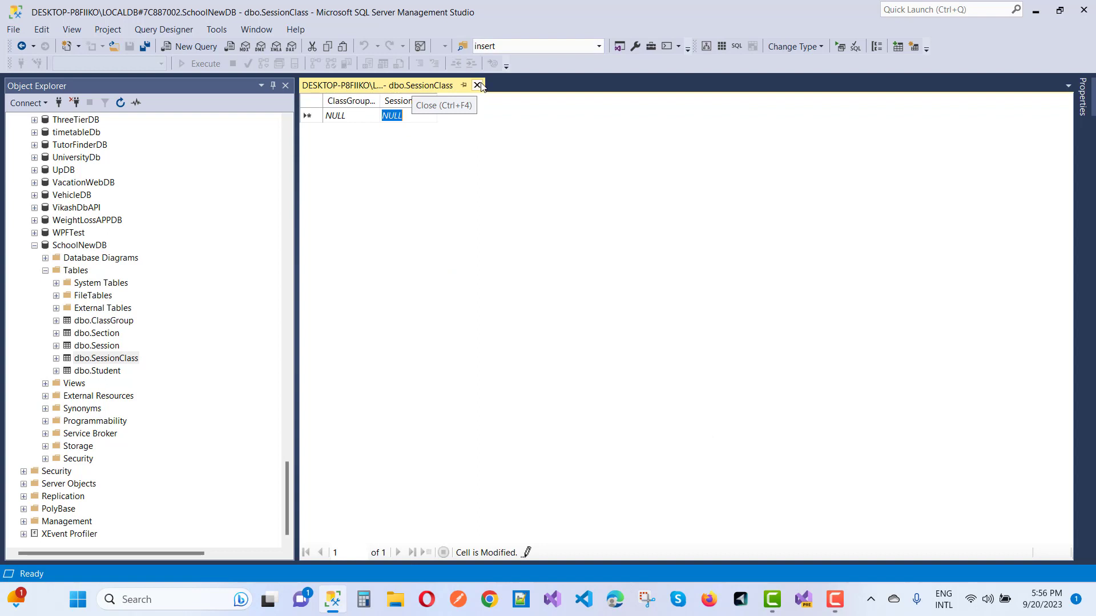
{"action": "left_click", "coordinate": [476, 85]}
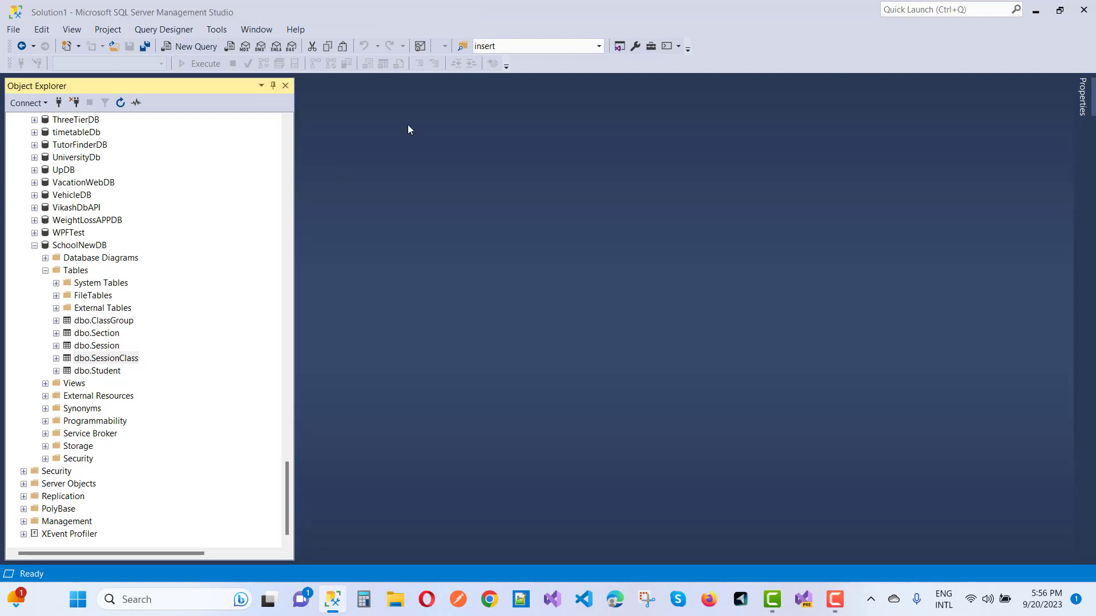
Add a row to the Session table with session start 2023 and session end `2024, and close its data.
{"action": "right_click", "coordinate": [102, 347]}
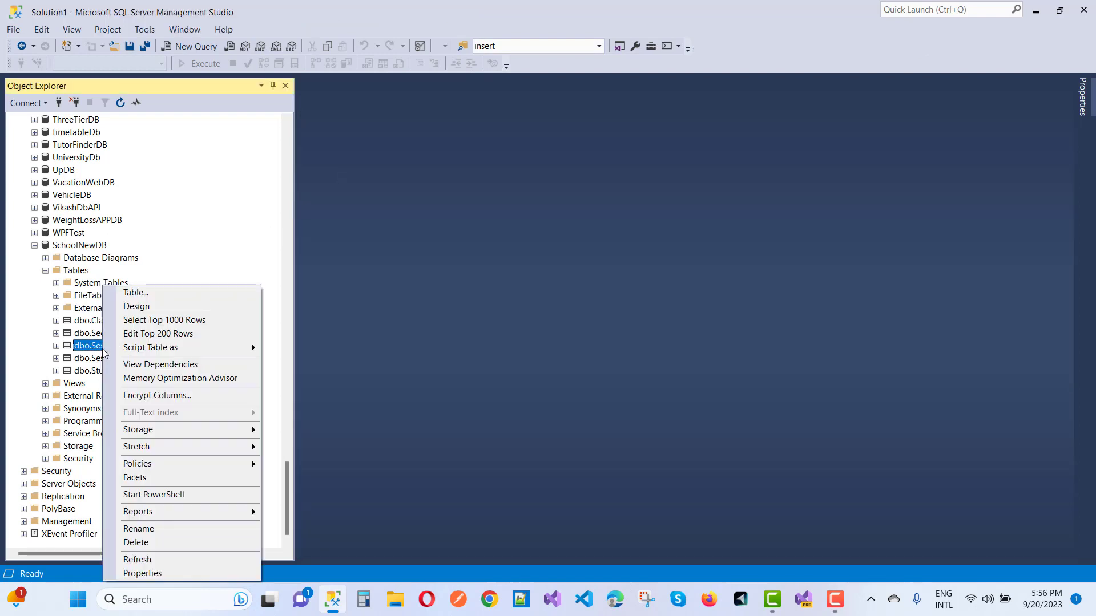
{"action": "left_click", "coordinate": [158, 334]}
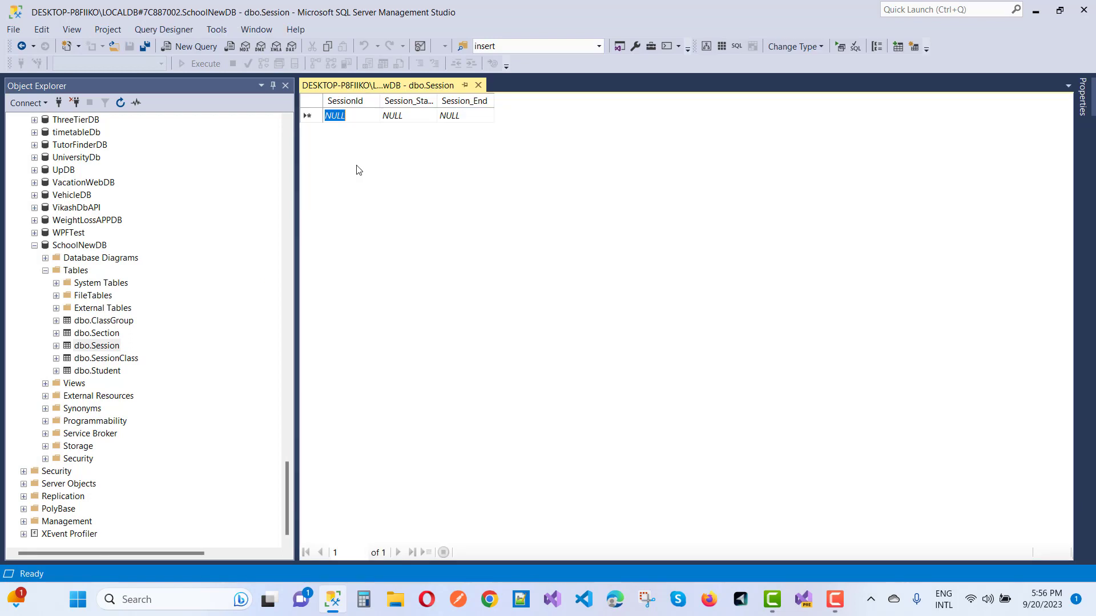
{"action": "left_click", "coordinate": [408, 117]}
{"action": "type", "text": "2023"}
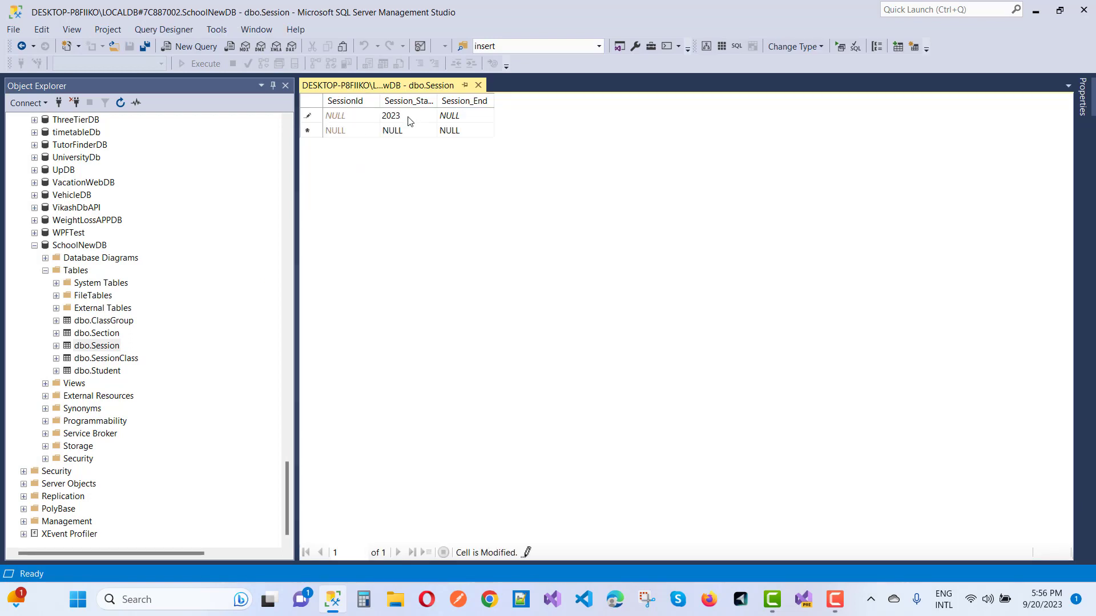
{"action": "key", "text": "Tab"}
{"action": "type", "text": "`2024"}
{"action": "key", "text": "Return"}
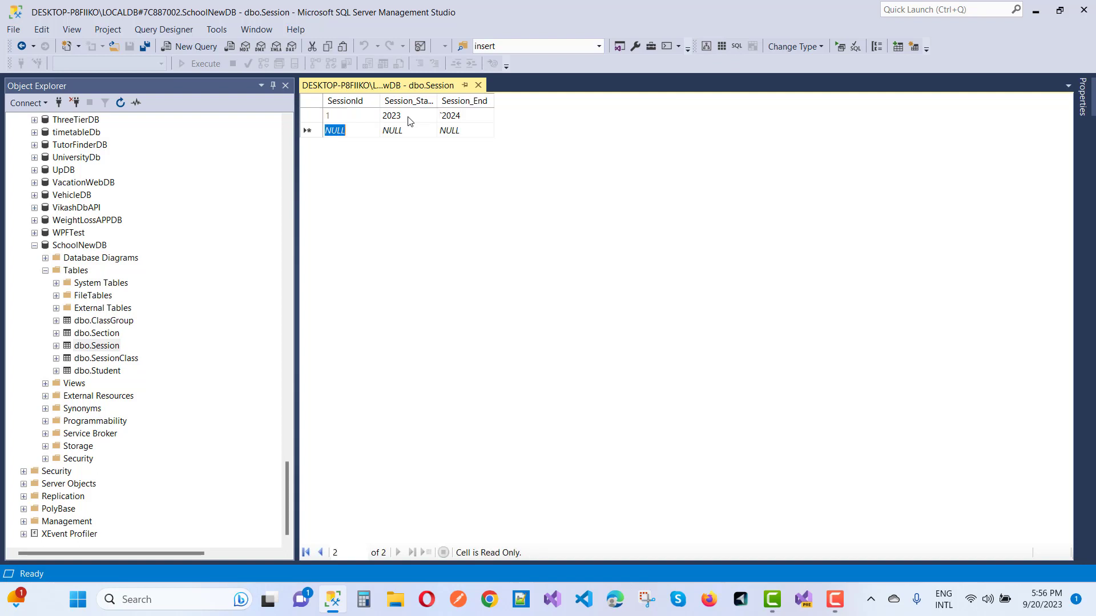
{"action": "left_click", "coordinate": [478, 85]}
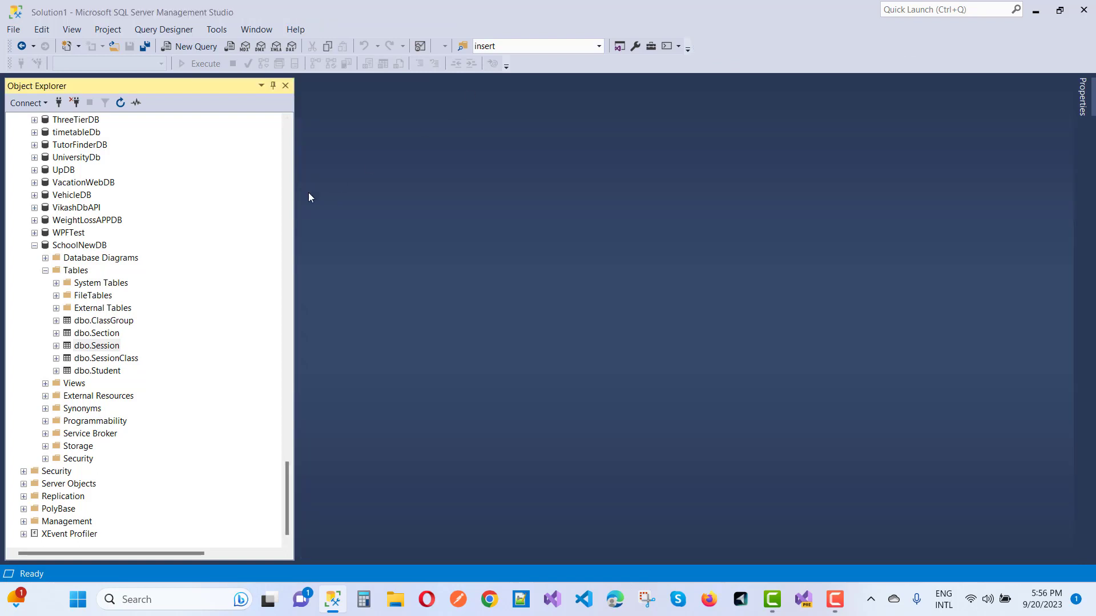
Add a row with ClassGroupId 1 and SessionId 1 to the SessionClass table and close its data.
{"action": "right_click", "coordinate": [94, 360]}
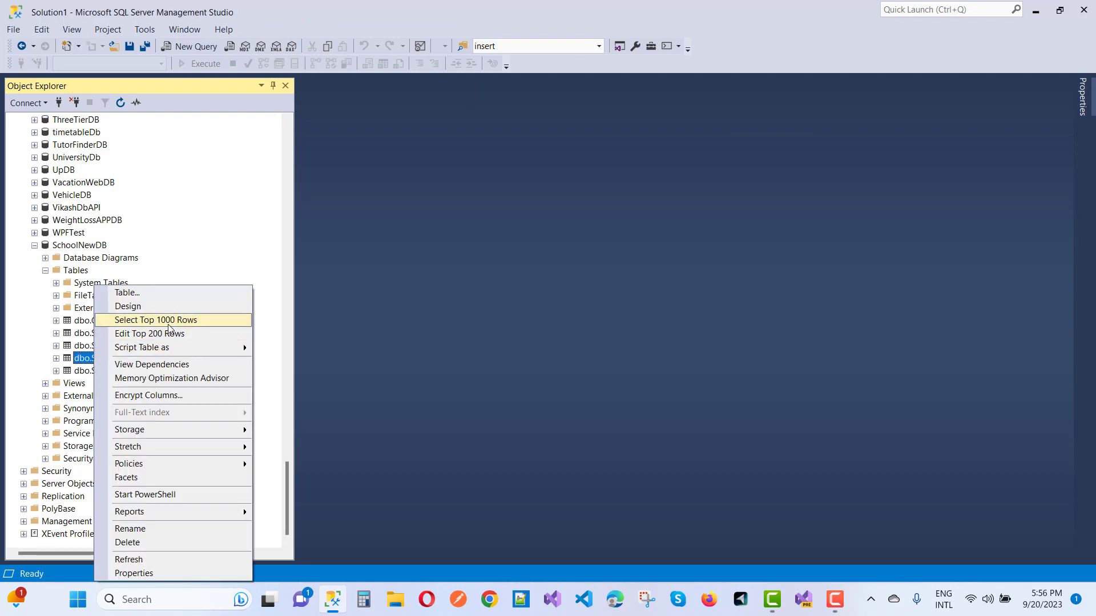
{"action": "left_click", "coordinate": [164, 335]}
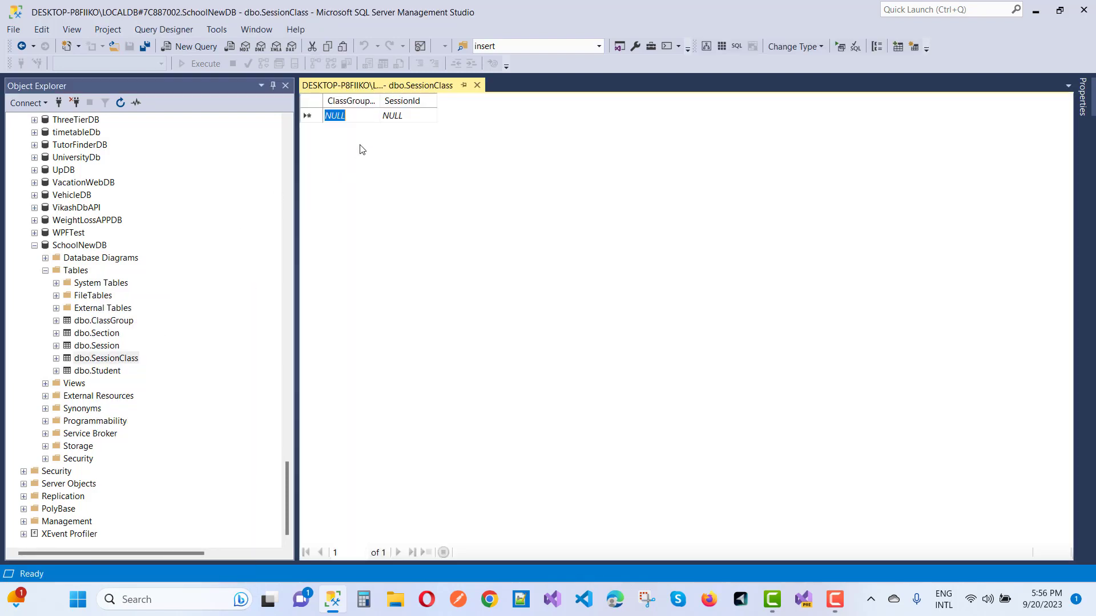
{"action": "type", "text": "1"}
{"action": "key", "text": "Tab"}
{"action": "type", "text": "1"}
{"action": "key", "text": "Tab"}
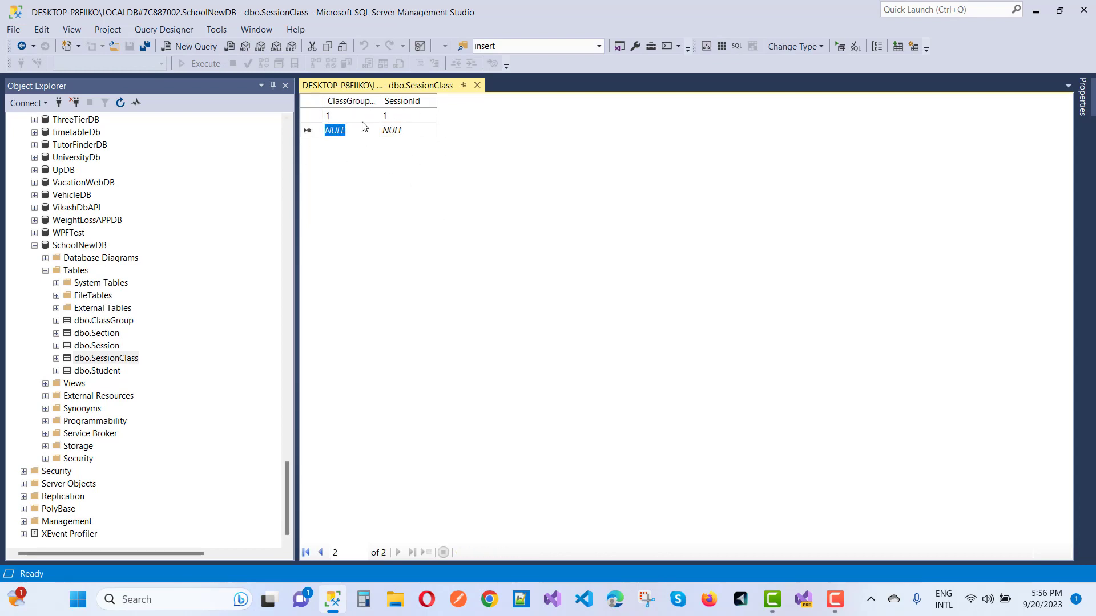
{"action": "left_click", "coordinate": [477, 85]}
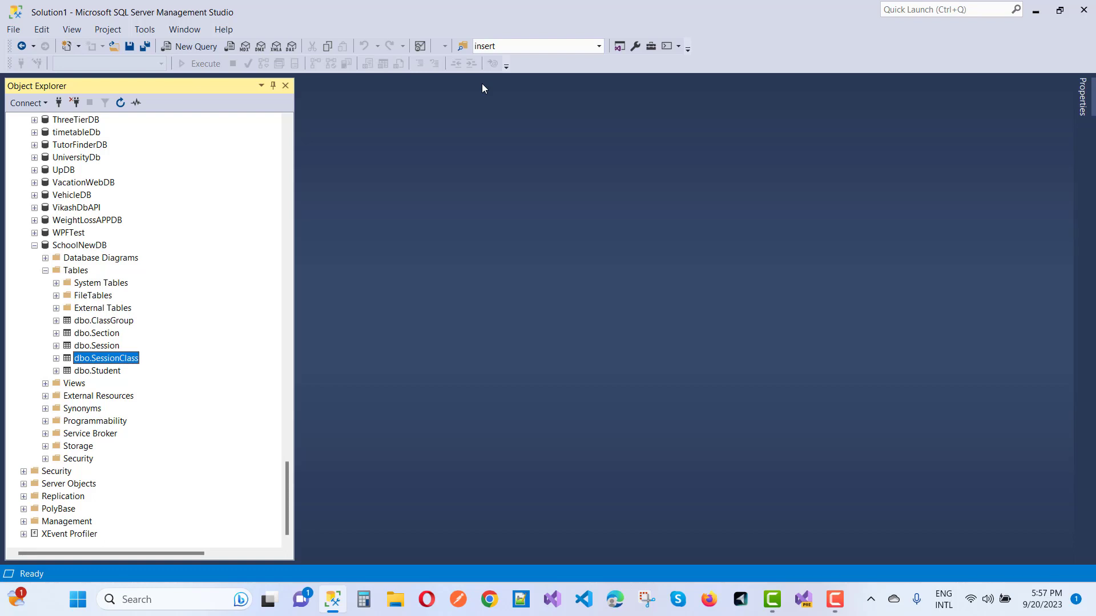
Create a new table in SchoolNewDB with an Id column of type int.
{"action": "right_click", "coordinate": [82, 271]}
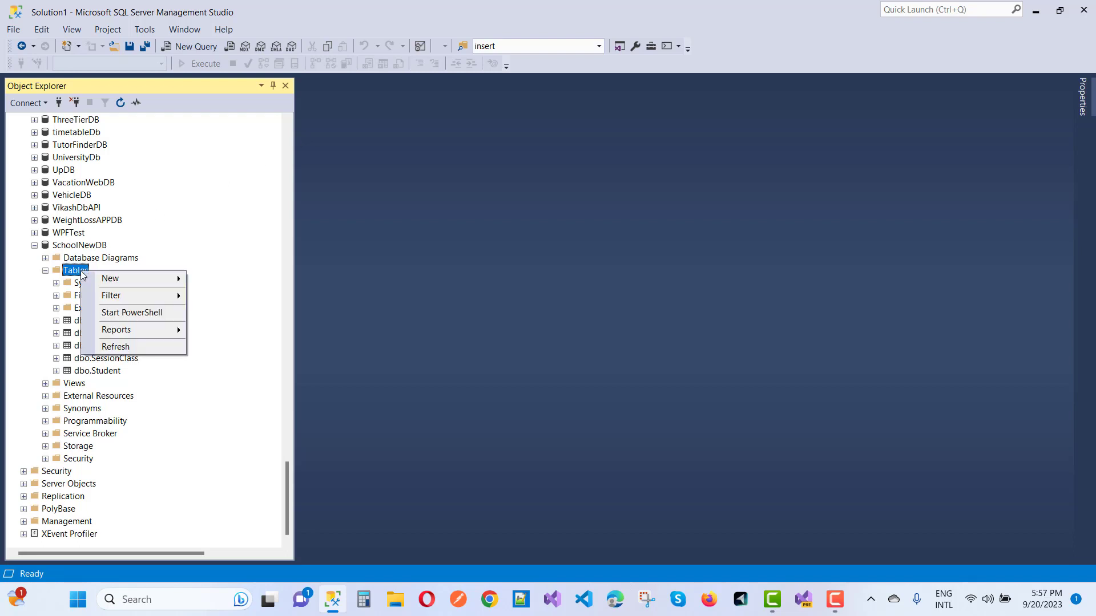
{"action": "mouse_move", "coordinate": [128, 281]}
{"action": "left_click", "coordinate": [228, 279]}
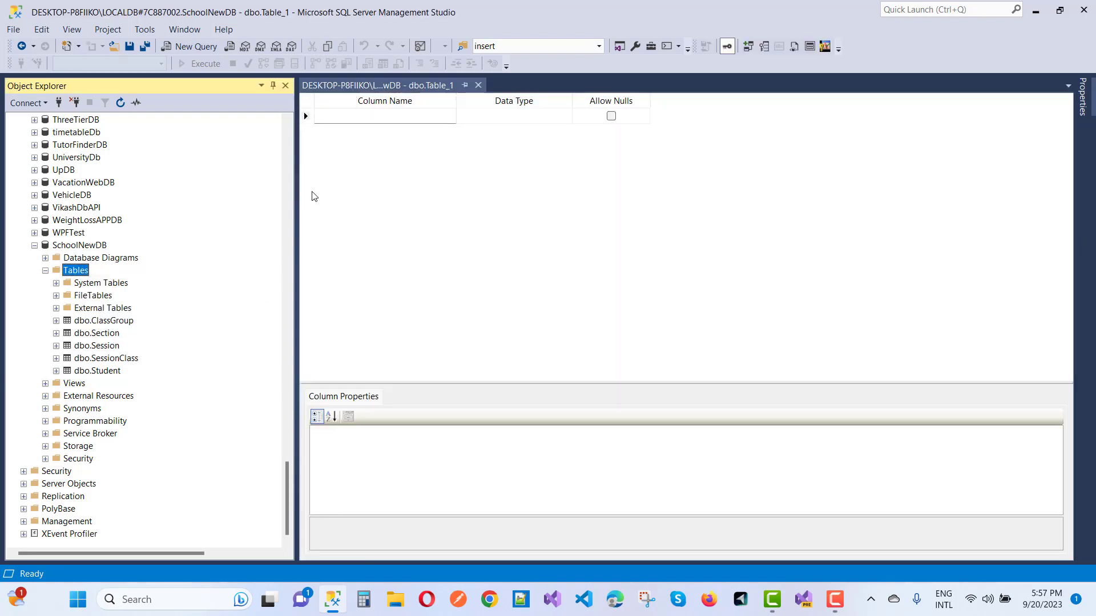
{"action": "left_click", "coordinate": [364, 117]}
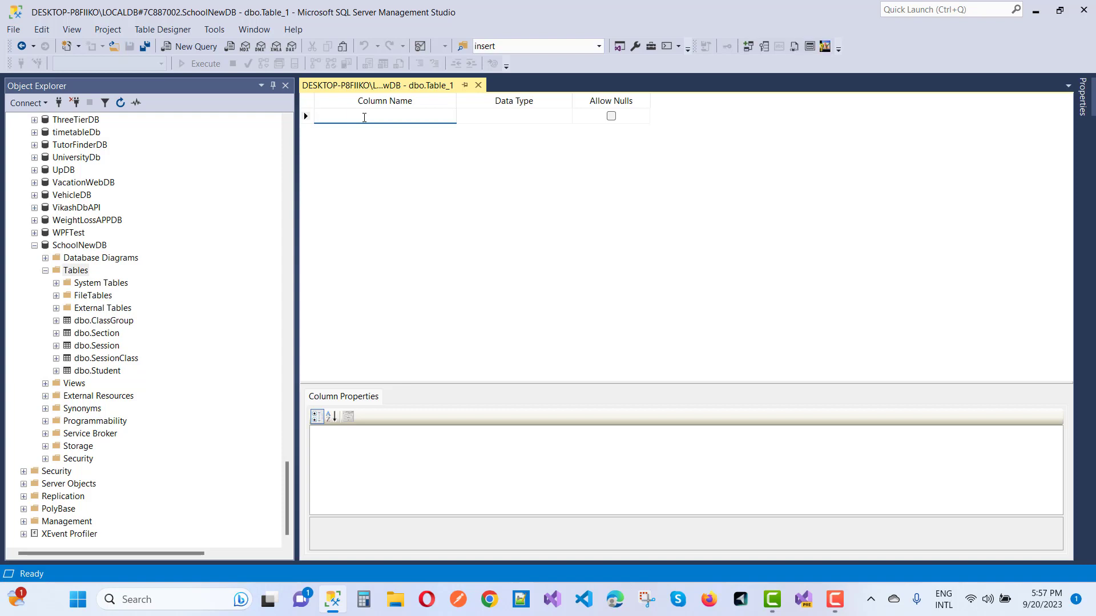
{"action": "type", "text": "Id"}
{"action": "key", "text": "BackSpace"}
{"action": "key", "text": "Tab"}
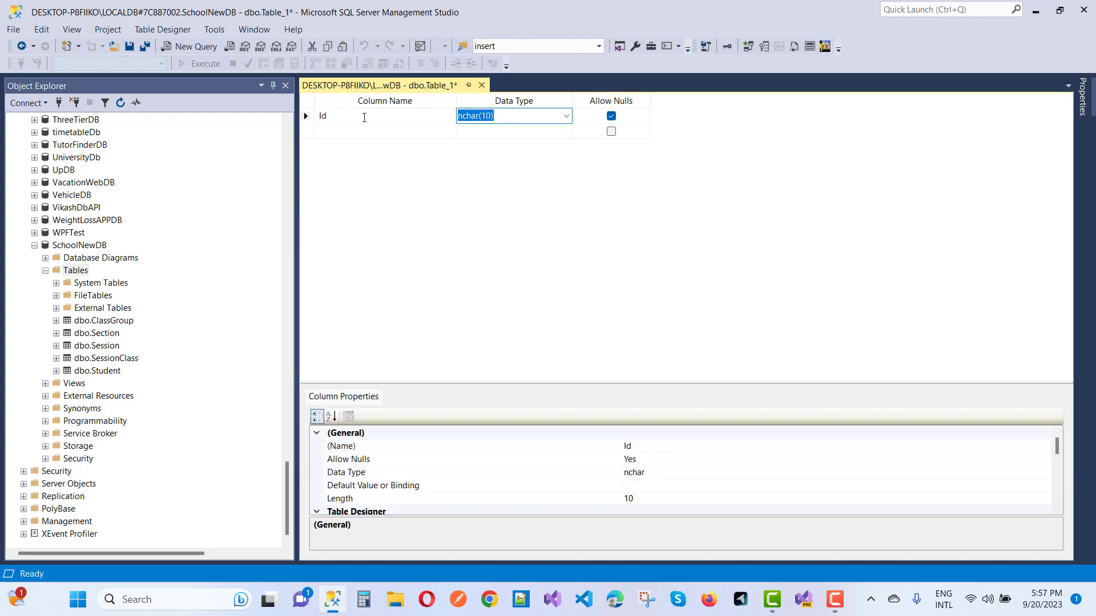
{"action": "type", "text": "int"}
{"action": "key", "text": "Tab"}
{"action": "key", "text": "Tab"}
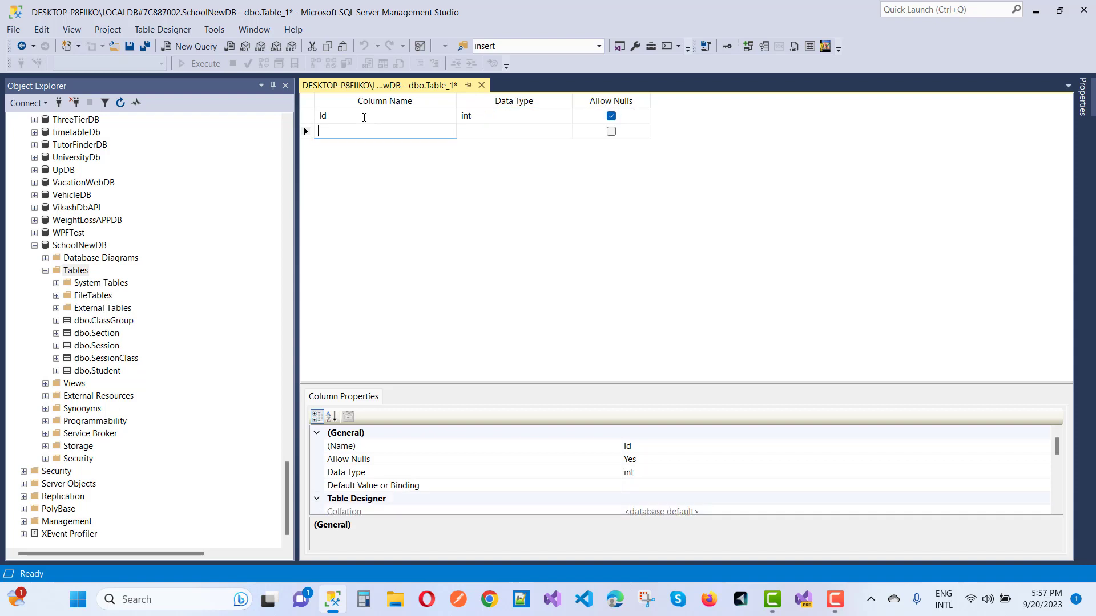
Add a StreetAddressLine1 column of type nvarchar(250) that allows nulls to the new table.
{"action": "type", "text": "StreetAddress"}
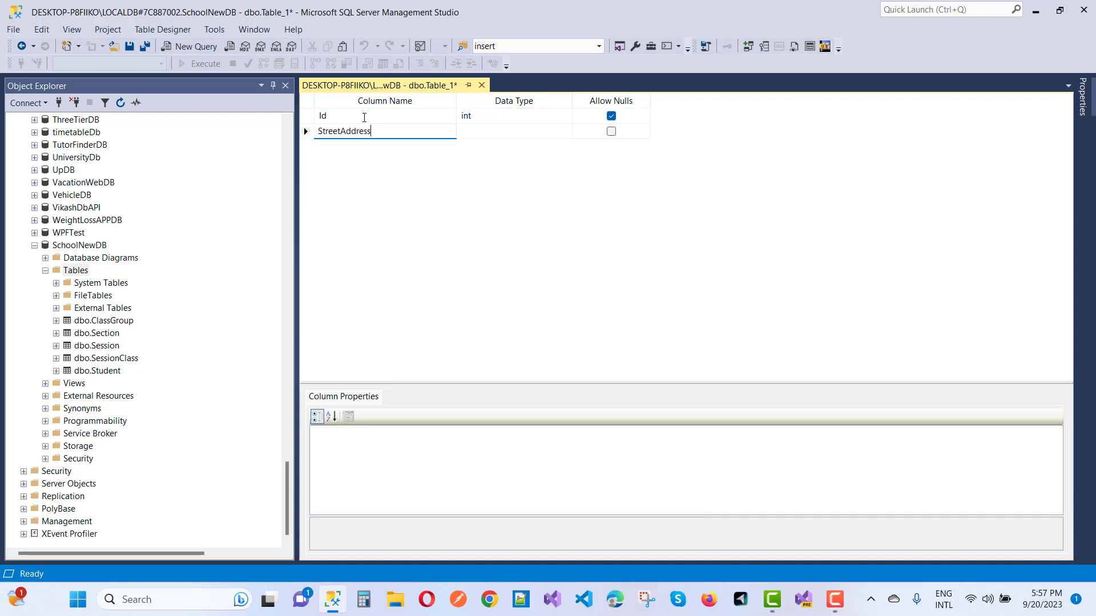
{"action": "type", "text": "Line1"}
{"action": "key", "text": "Tab"}
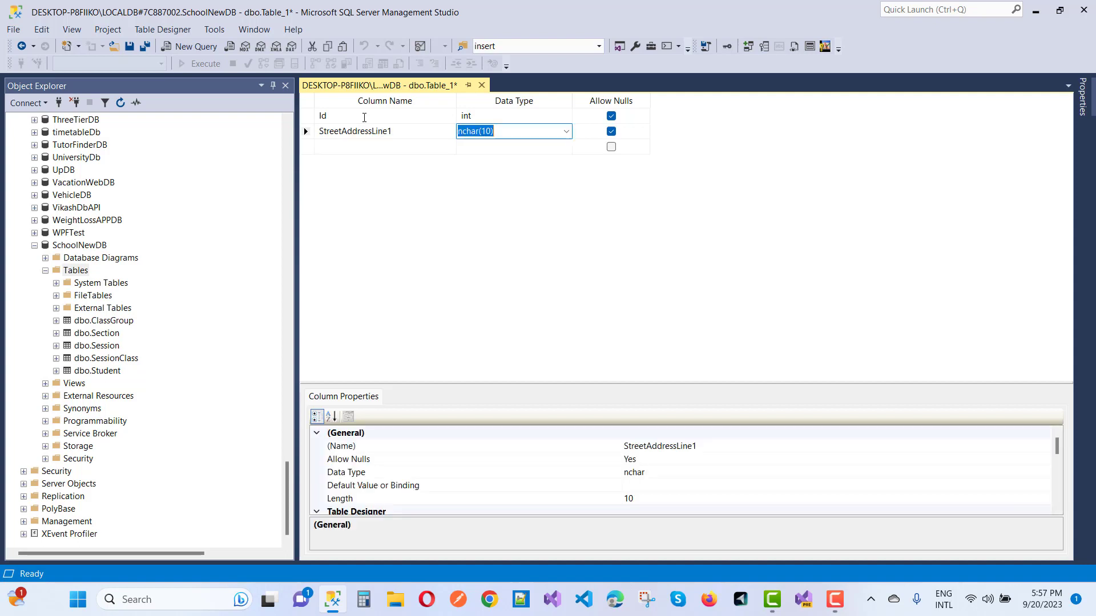
{"action": "type", "text": "nvarchar(5"}
{"action": "key", "text": "Delete"}
{"action": "type", "text": "250"}
{"action": "key", "text": "Tab"}
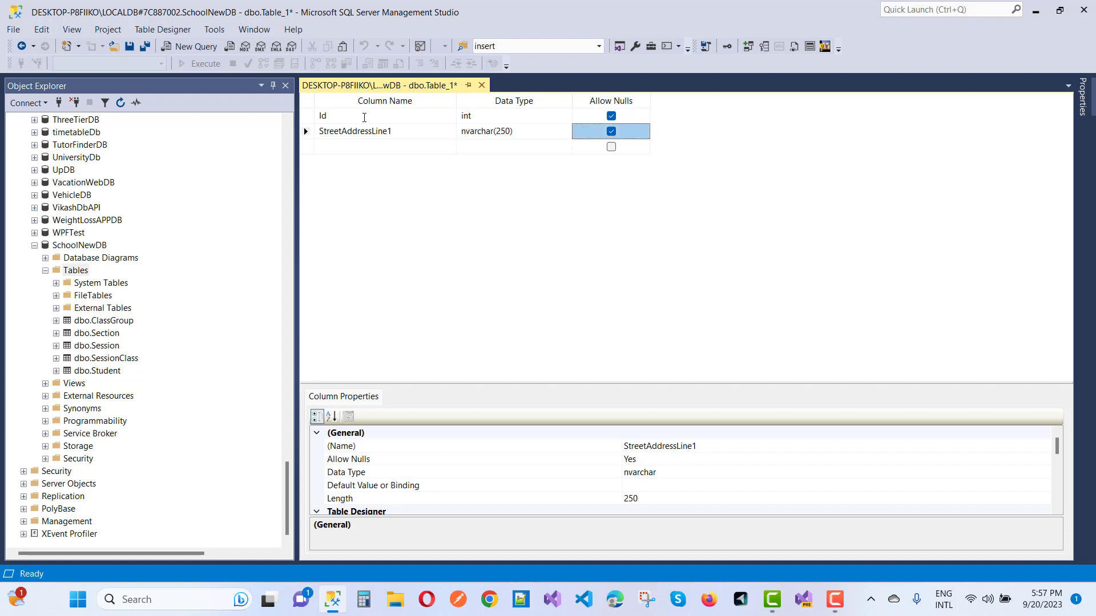
{"action": "key", "text": "Tab"}
Add a StreetAddressLine2 column of type nvarchar(250), reusing the copied name of the StreetAddressLine1 column.
{"action": "left_click", "coordinate": [367, 131]}
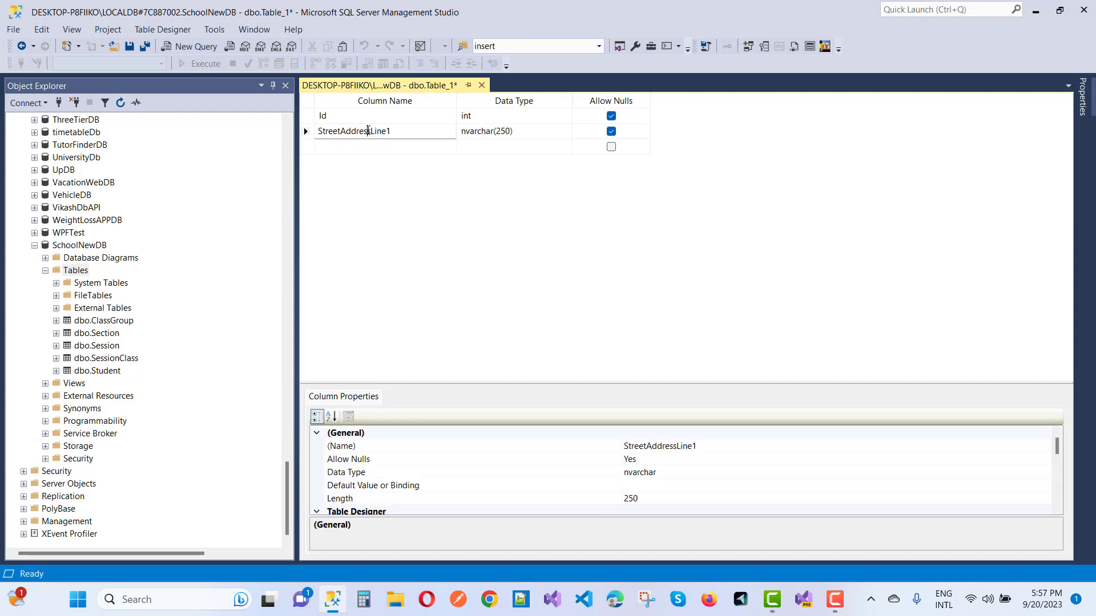
{"action": "double_click", "coordinate": [368, 131]}
{"action": "key", "text": "ctrl+c"}
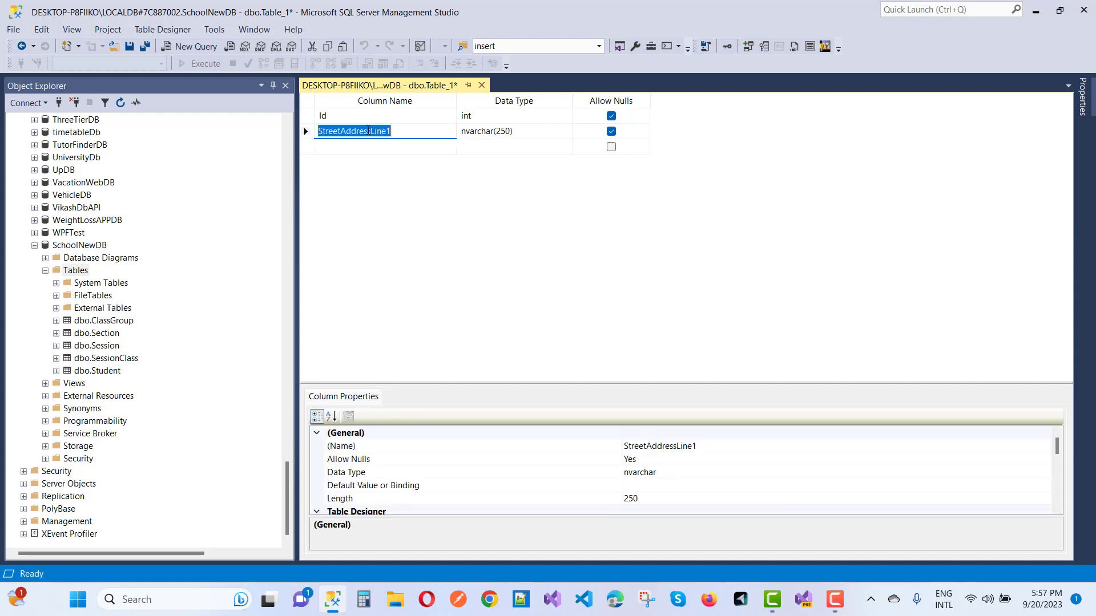
{"action": "left_click", "coordinate": [356, 149]}
{"action": "key", "text": "ctrl+v"}
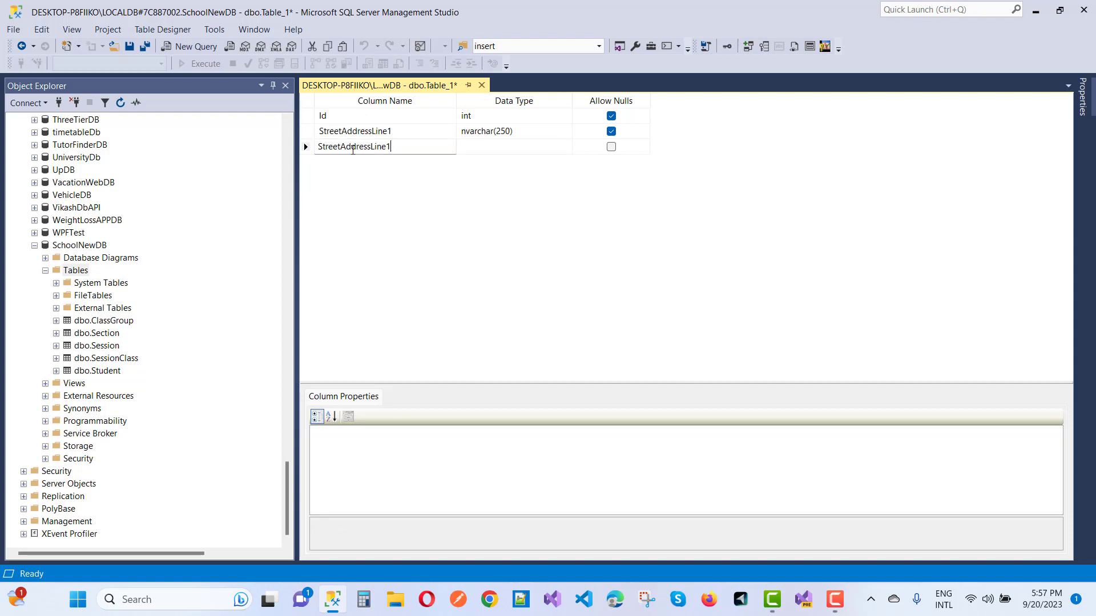
{"action": "type", "text": "2"}
{"action": "key", "text": "Tab"}
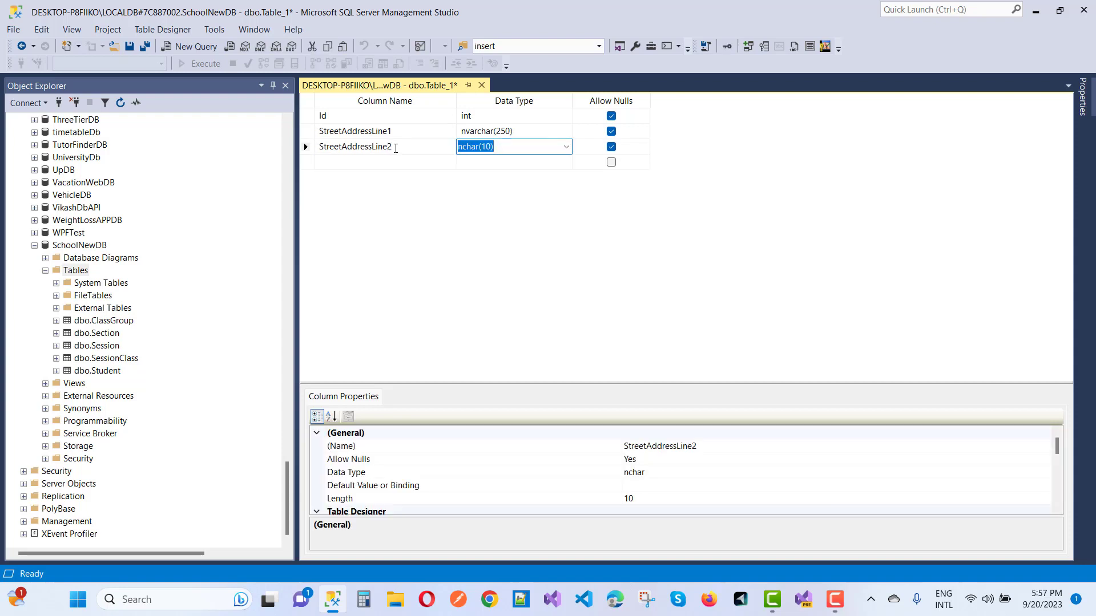
{"action": "type", "text": "nvarchar(50)"}
{"action": "key", "text": "Left"}
{"action": "key", "text": "Left"}
{"action": "key", "text": "Left"}
{"action": "type", "text": "2"}
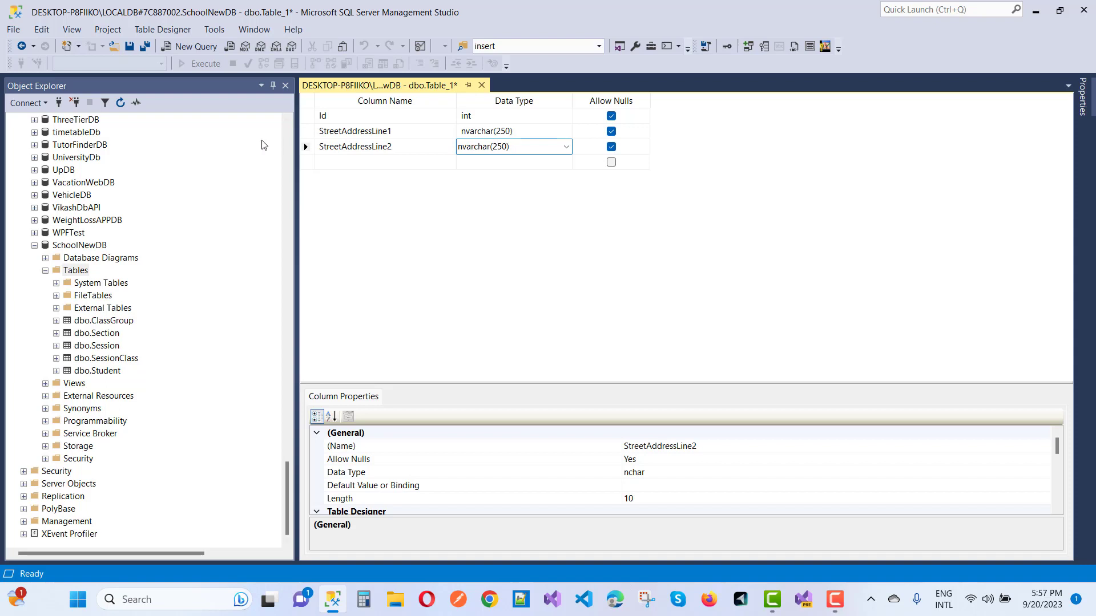
Make the Id column the primary key and set its Is Identity property to Yes.
{"action": "left_click", "coordinate": [308, 116]}
{"action": "right_click", "coordinate": [313, 119]}
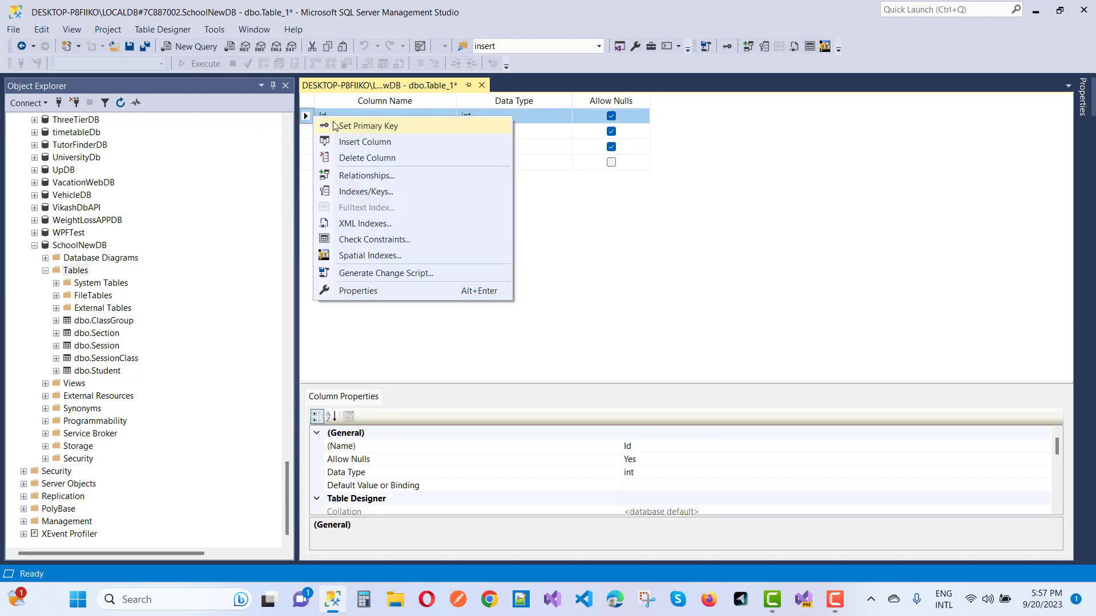
{"action": "left_click", "coordinate": [343, 127]}
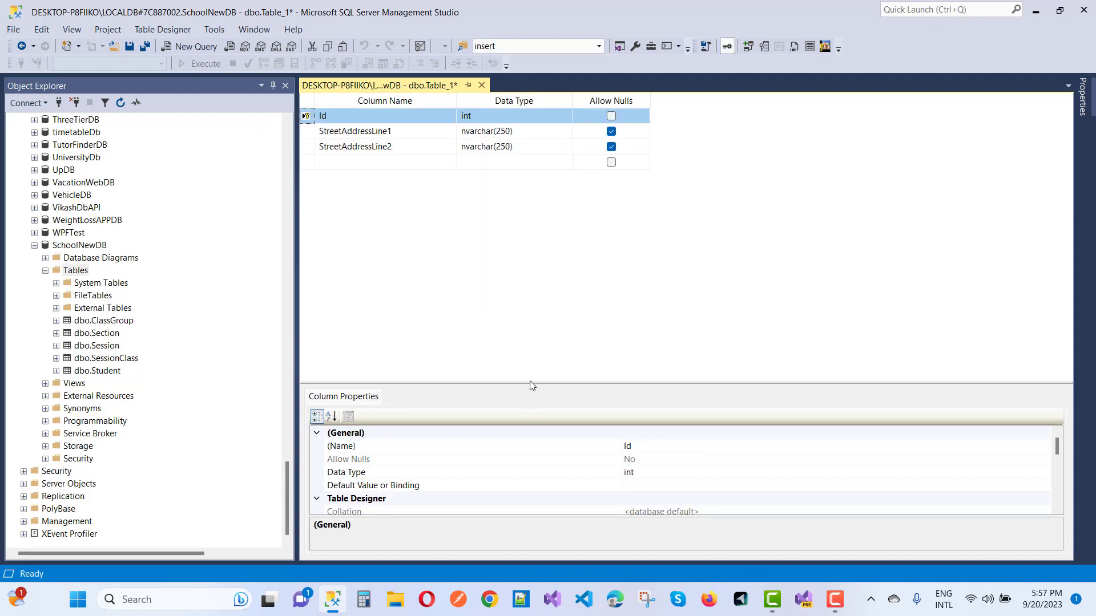
{"action": "left_click_drag", "start_coordinate": [529, 382], "coordinate": [543, 210]}
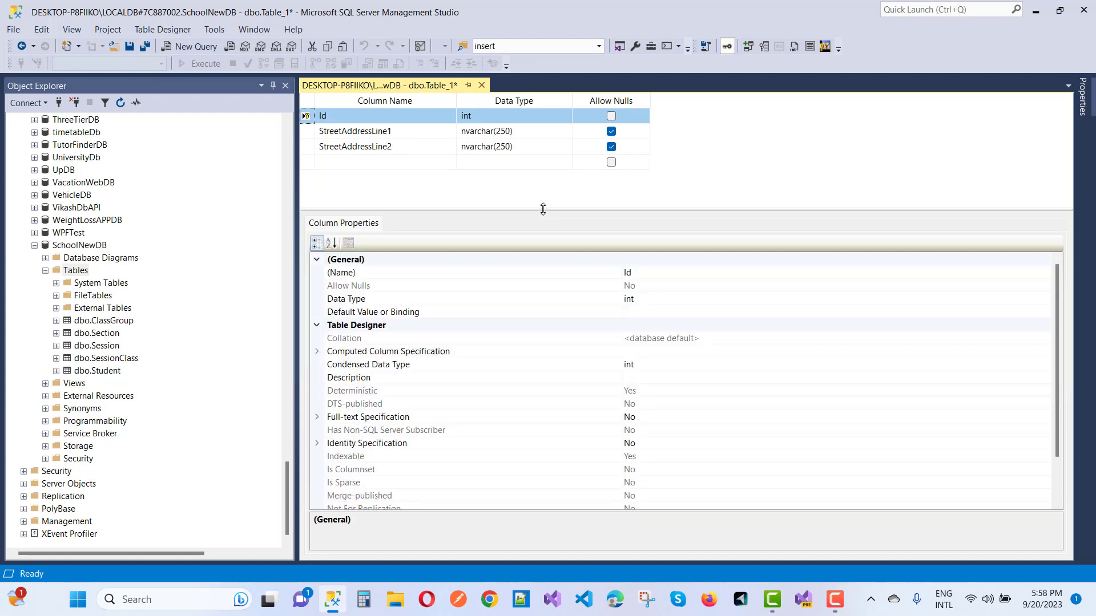
{"action": "left_click", "coordinate": [317, 443]}
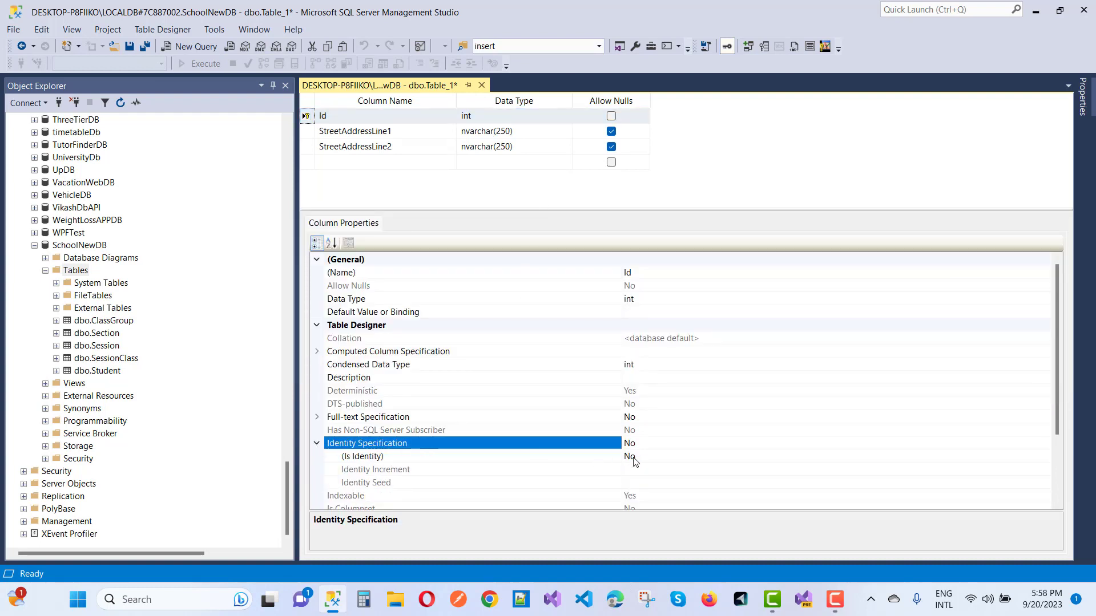
{"action": "left_click", "coordinate": [664, 459]}
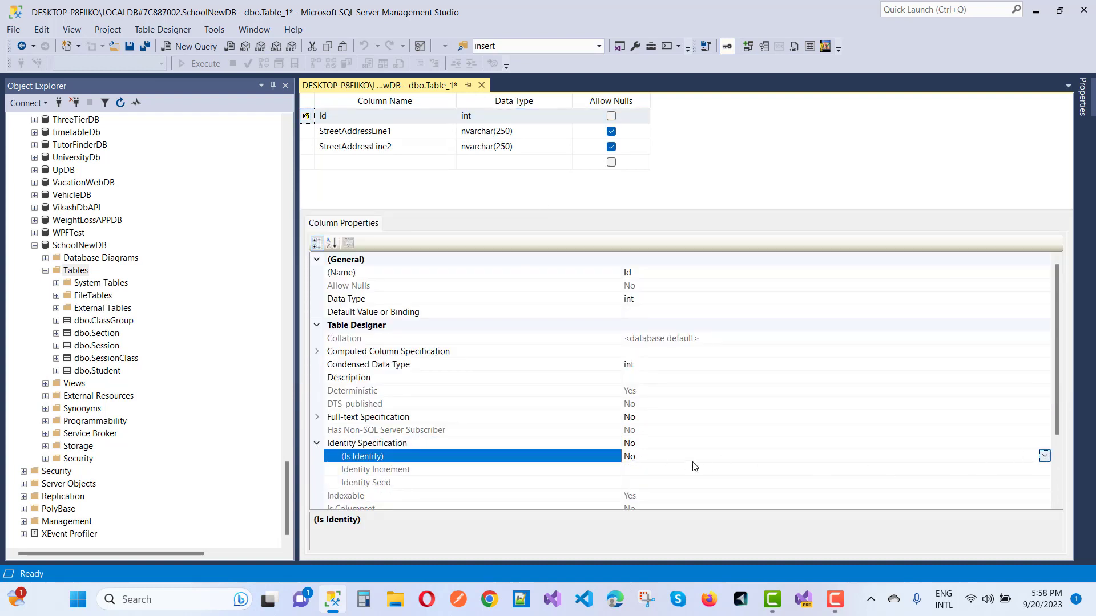
{"action": "left_click", "coordinate": [1044, 456]}
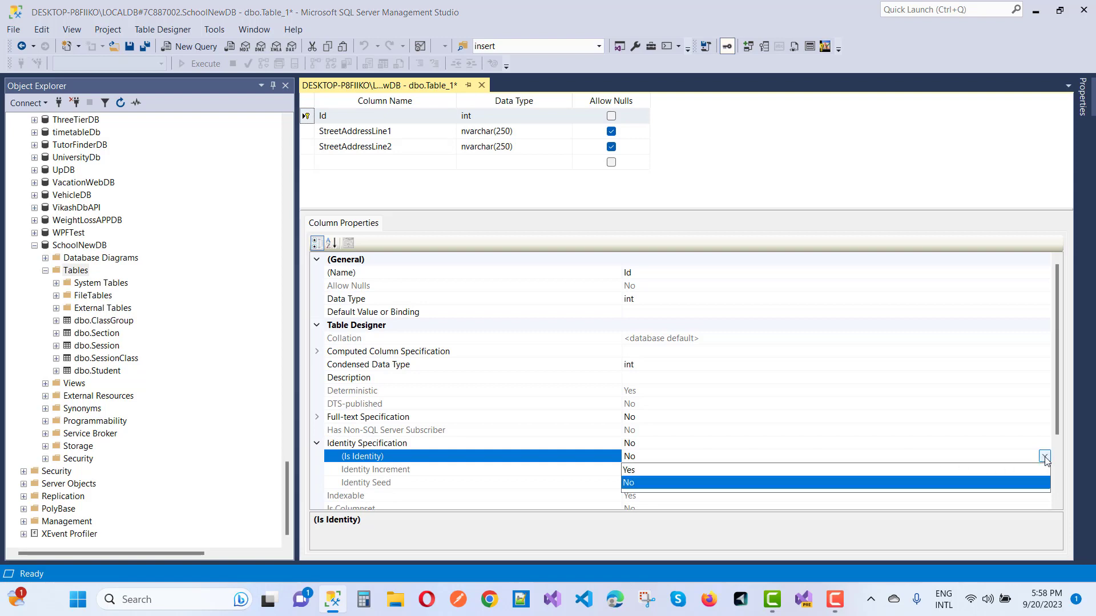
{"action": "left_click", "coordinate": [1044, 457]}
{"action": "left_click", "coordinate": [1044, 457]}
{"action": "left_click", "coordinate": [1034, 470]}
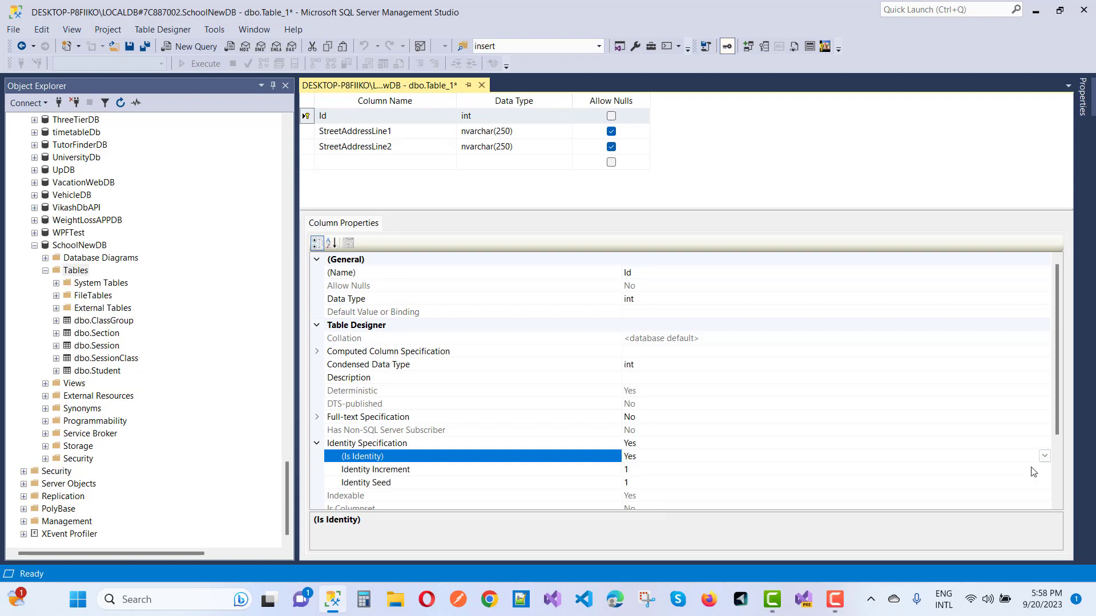
{"action": "left_click_drag", "start_coordinate": [713, 208], "coordinate": [692, 391]}
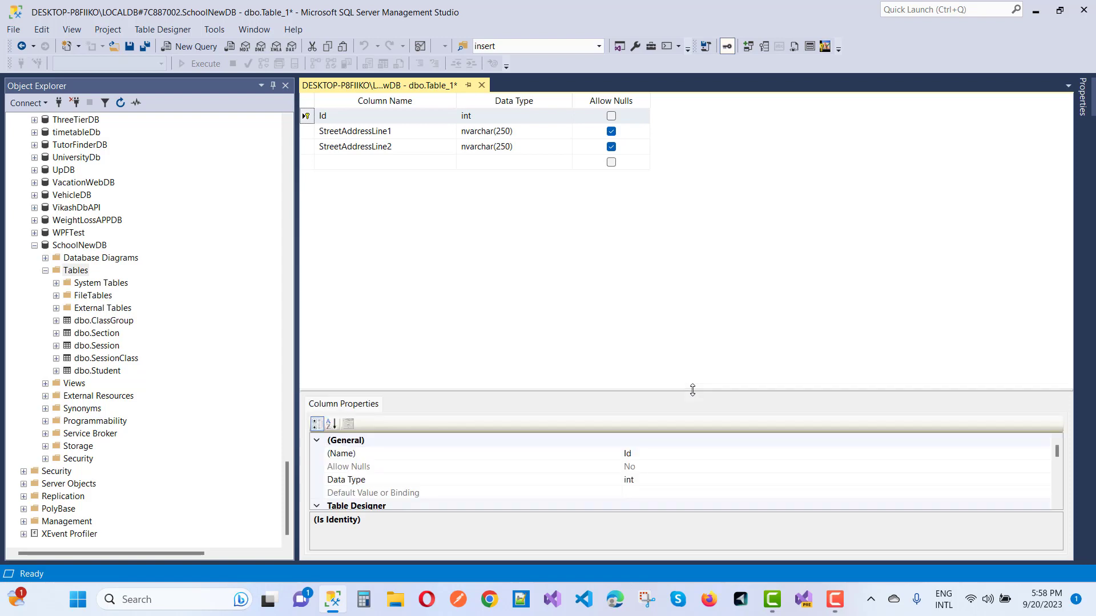
Add a StudentId column of type int that allows nulls below StreetAddressLine2.
{"action": "left_click", "coordinate": [351, 165]}
{"action": "type", "text": "S"}
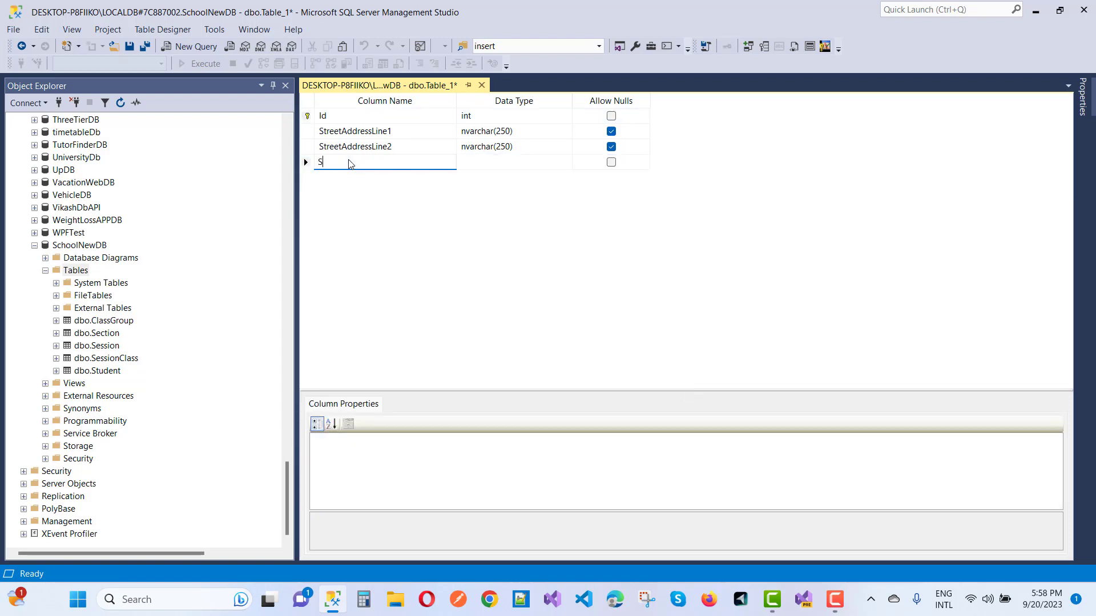
{"action": "type", "text": "tudentId"}
{"action": "left_click", "coordinate": [520, 163]}
{"action": "type", "text": "int"}
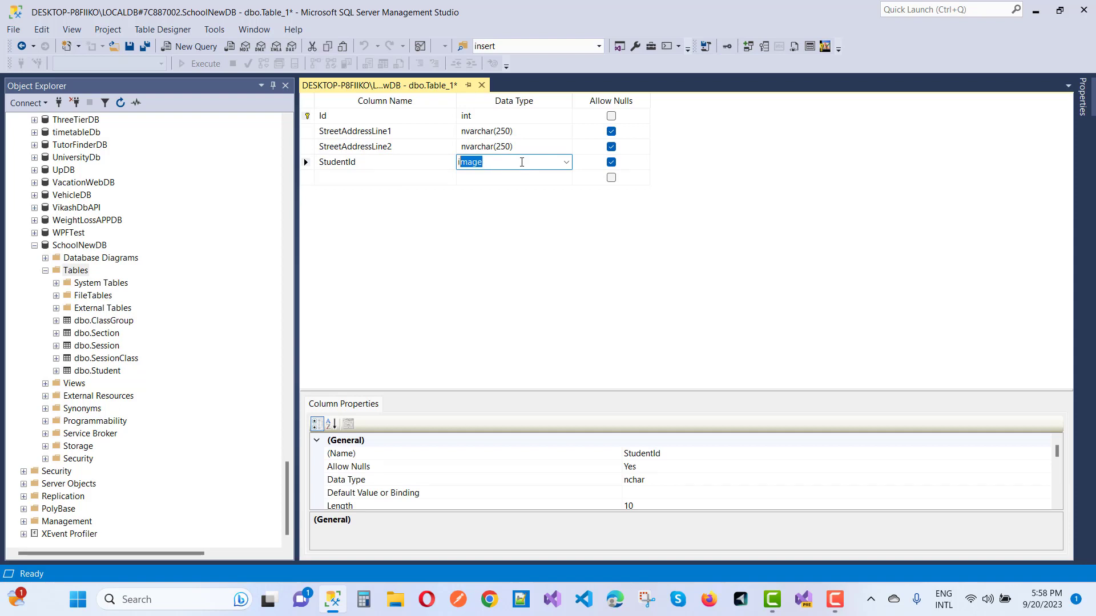
{"action": "key", "text": "Tab"}
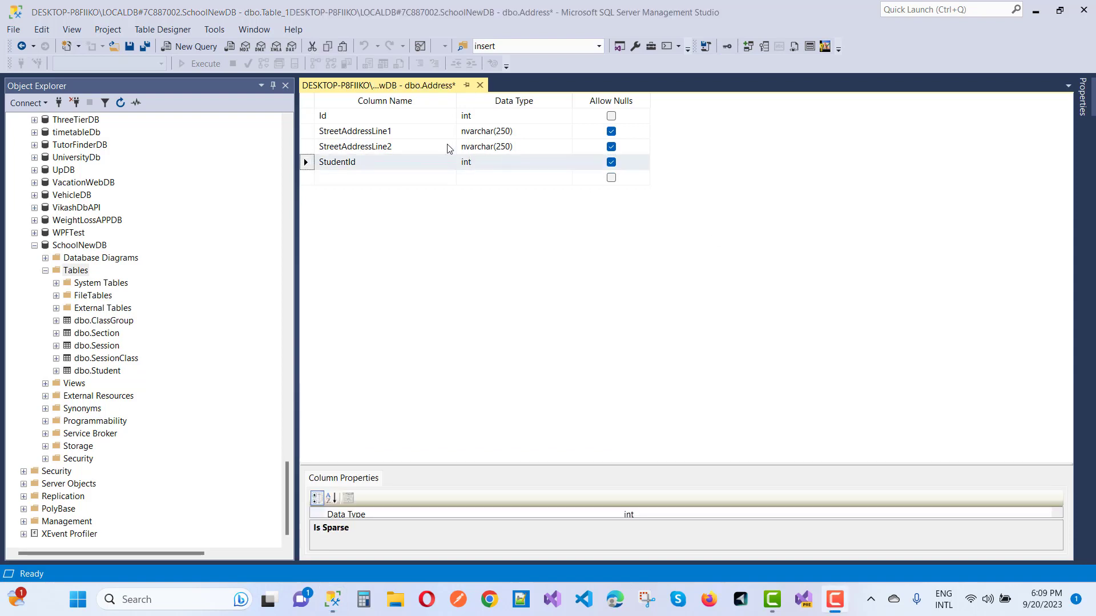
Add a new index to the Address table and change its name to begin with Unique.
{"action": "right_click", "coordinate": [307, 163]}
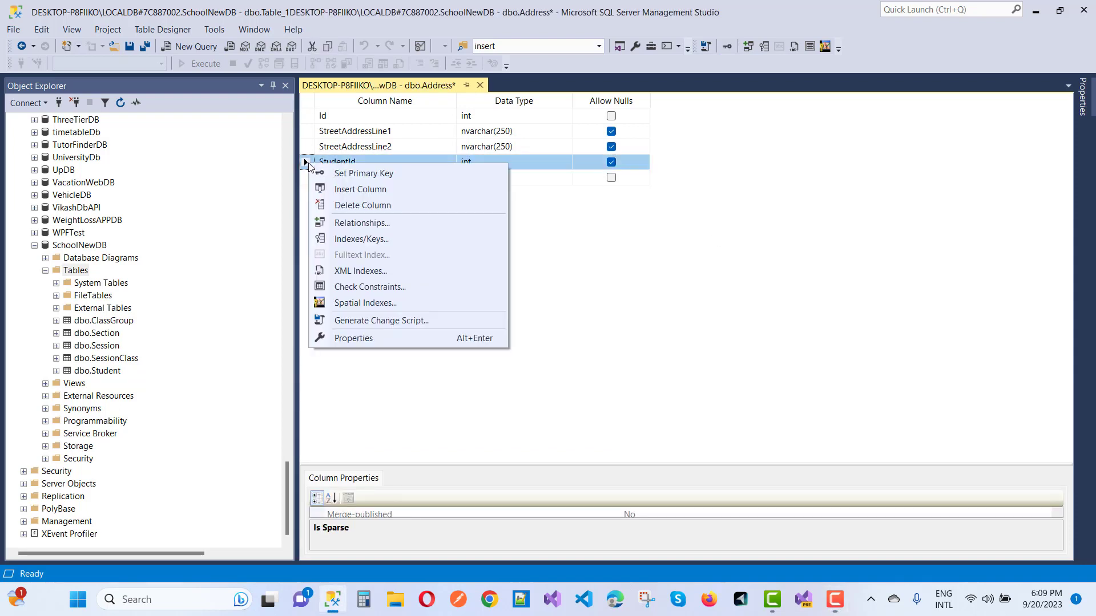
{"action": "left_click", "coordinate": [353, 246]}
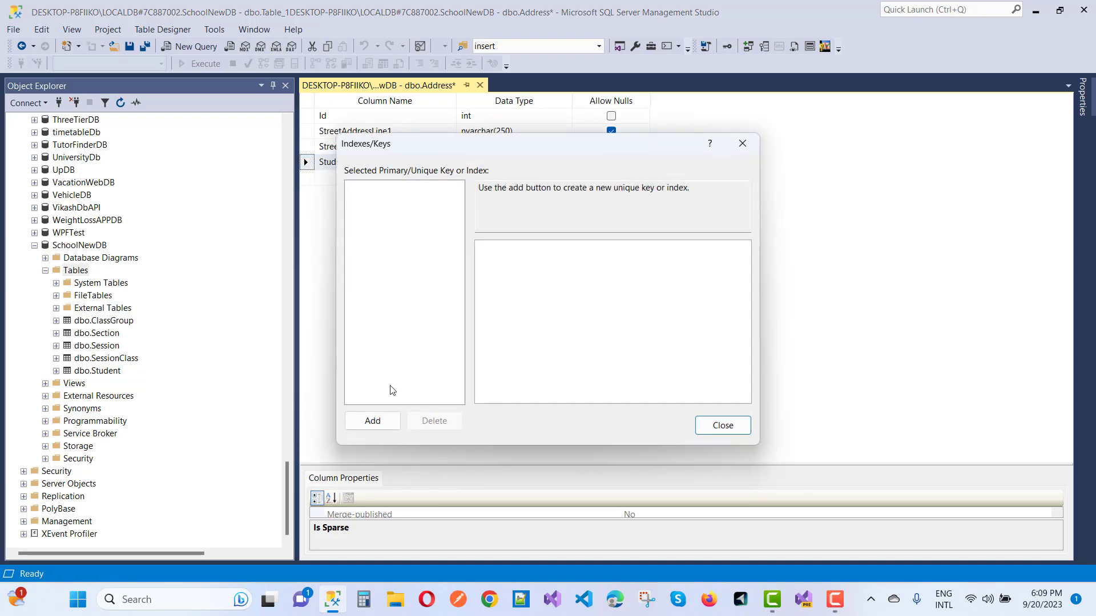
{"action": "left_click", "coordinate": [383, 422]}
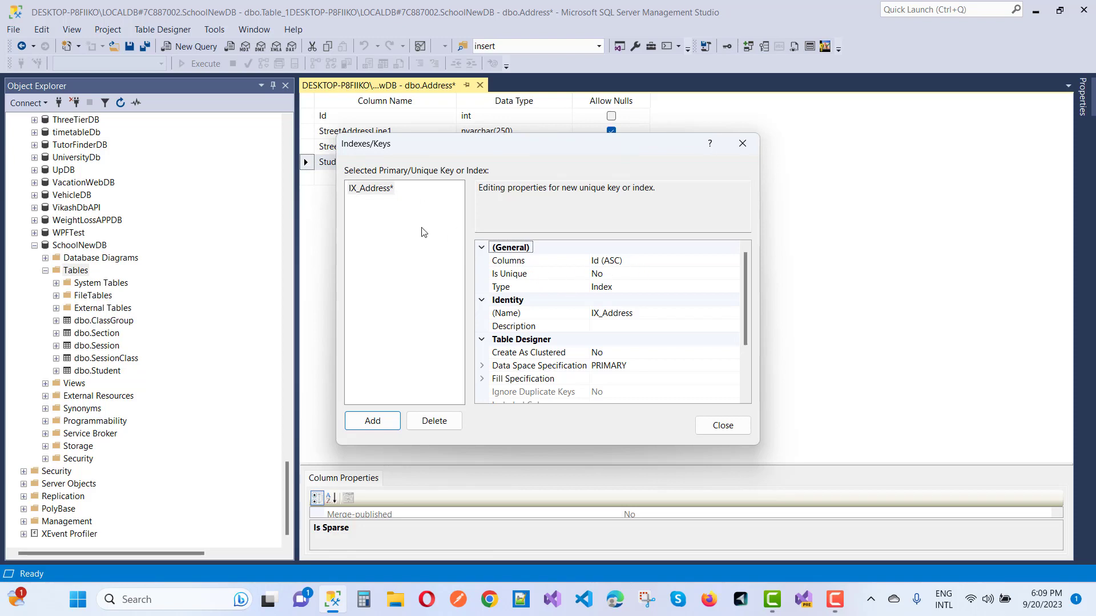
{"action": "left_click", "coordinate": [599, 316]}
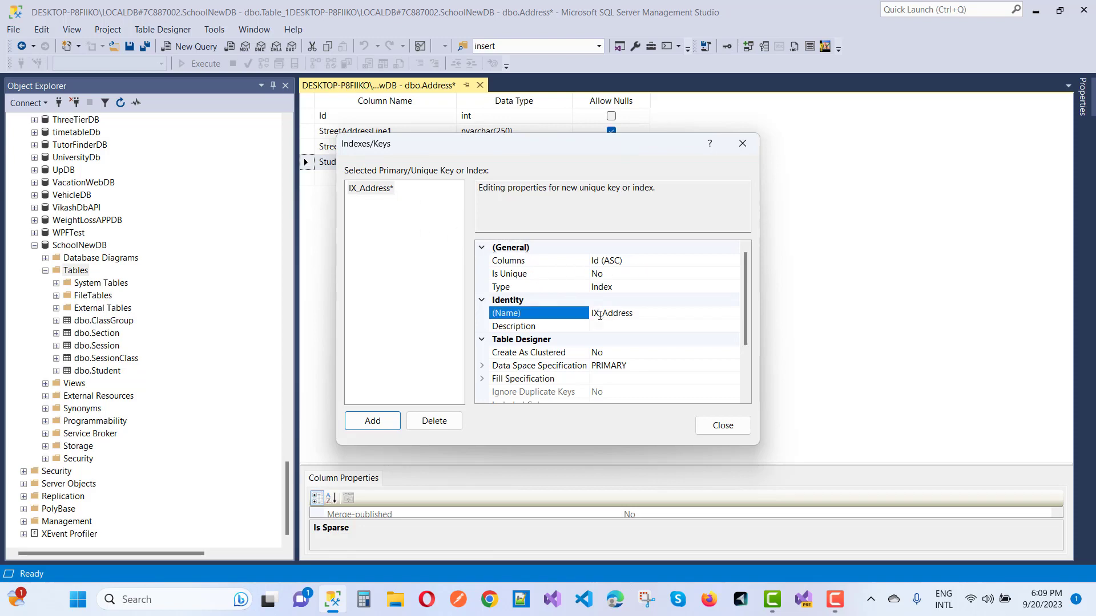
{"action": "key", "text": "BackSpace"}
{"action": "key", "text": "BackSpace"}
{"action": "key", "text": "BackSpace"}
{"action": "type", "text": "Unique"}
Set the new index's column to StudentId in ascending order and accept the column choice.
{"action": "left_click", "coordinate": [726, 264]}
{"action": "left_click", "coordinate": [732, 261]}
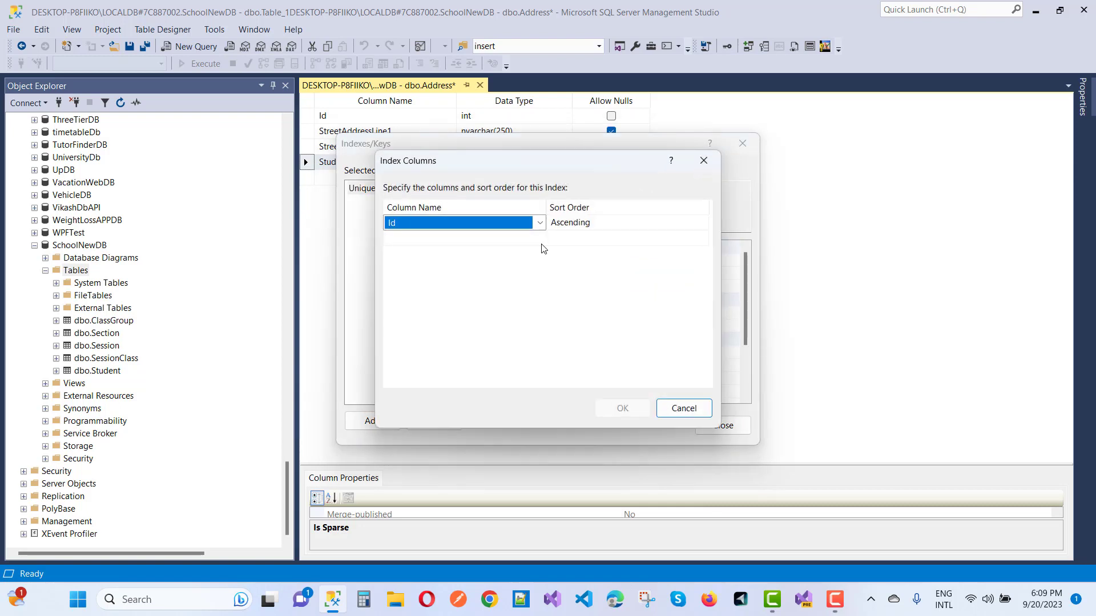
{"action": "left_click", "coordinate": [540, 223]}
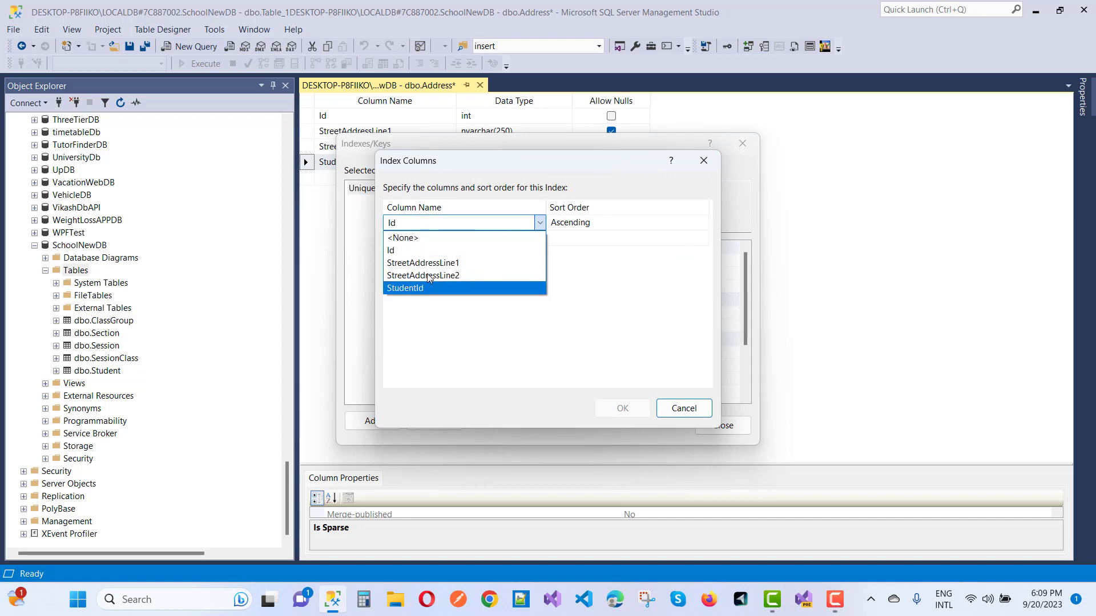
{"action": "left_click", "coordinate": [434, 288]}
{"action": "left_click", "coordinate": [624, 409]}
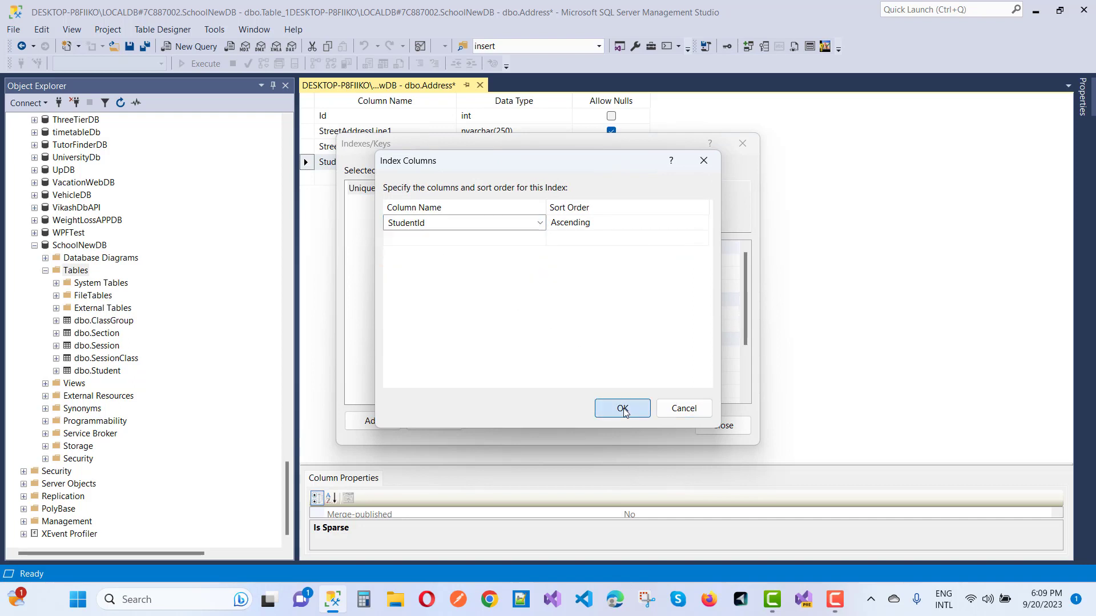
Set the new StudentId index's Is Unique property to Yes and finish editing the indexes.
{"action": "left_click", "coordinate": [693, 275]}
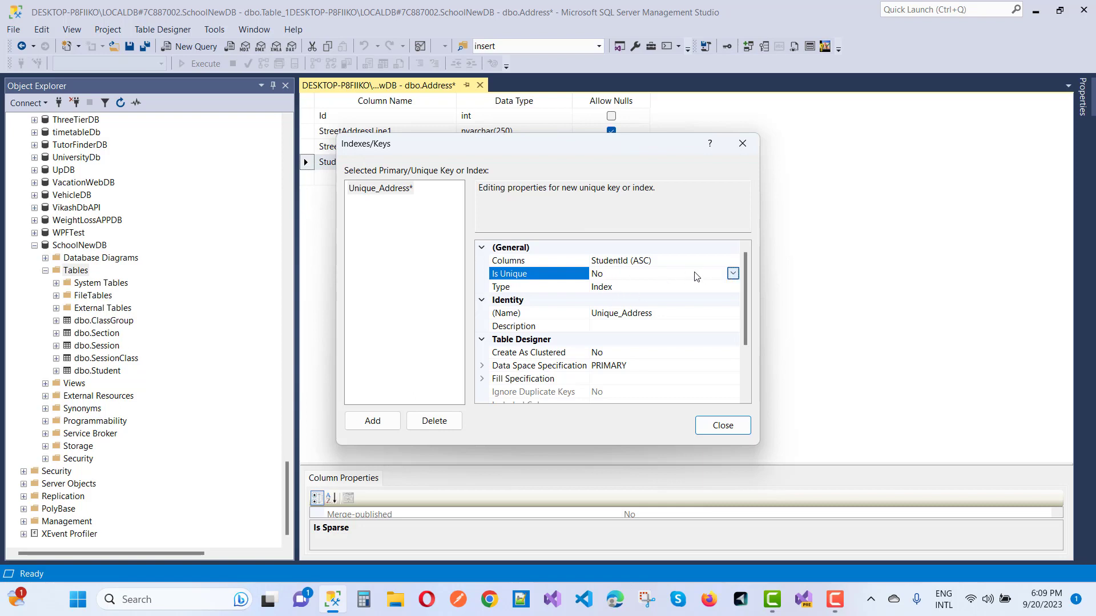
{"action": "left_click", "coordinate": [733, 274]}
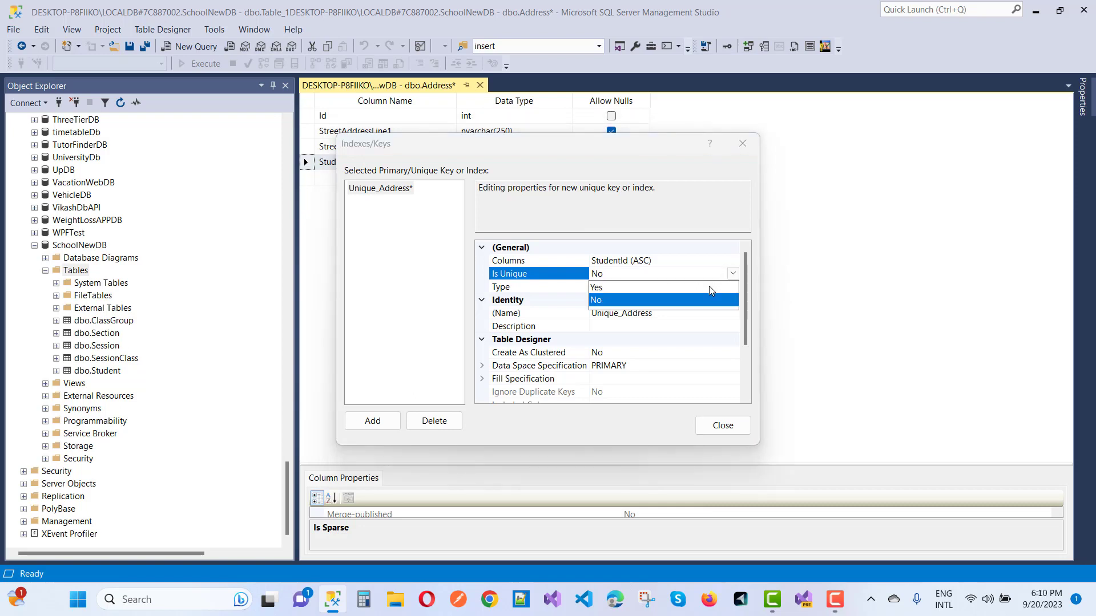
{"action": "left_click", "coordinate": [709, 288]}
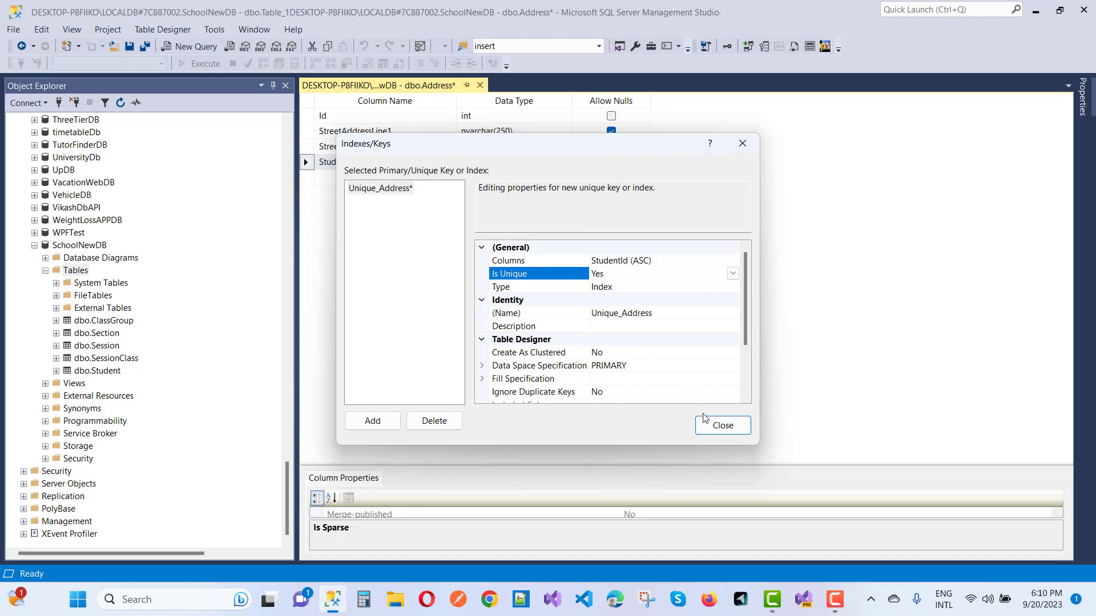
{"action": "left_click", "coordinate": [720, 427]}
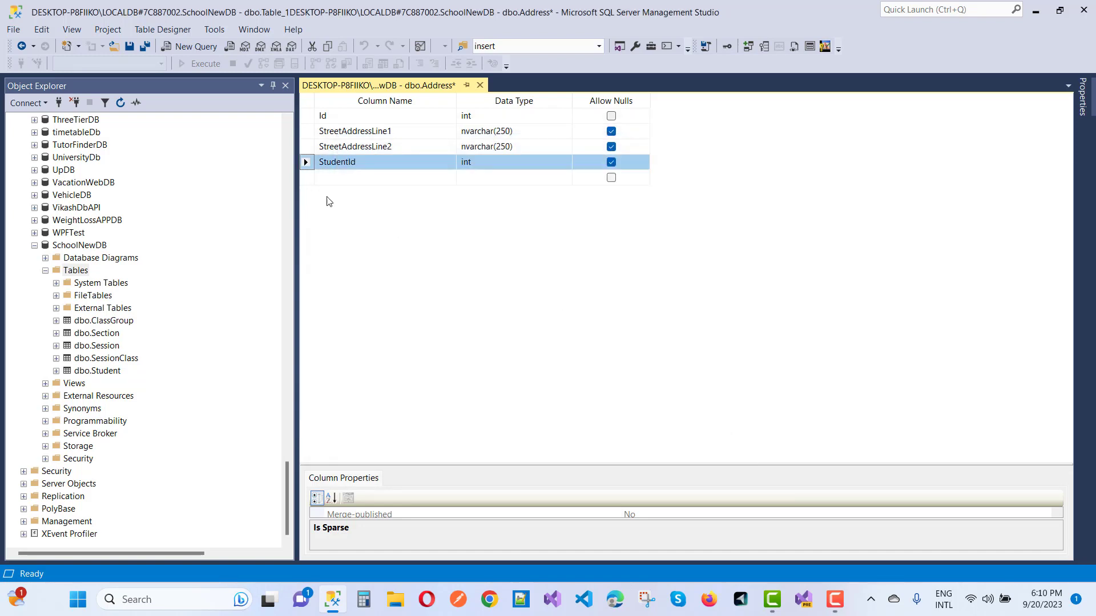
Add a foreign key relationship to the Address table with Student as the primary key table.
{"action": "right_click", "coordinate": [311, 163]}
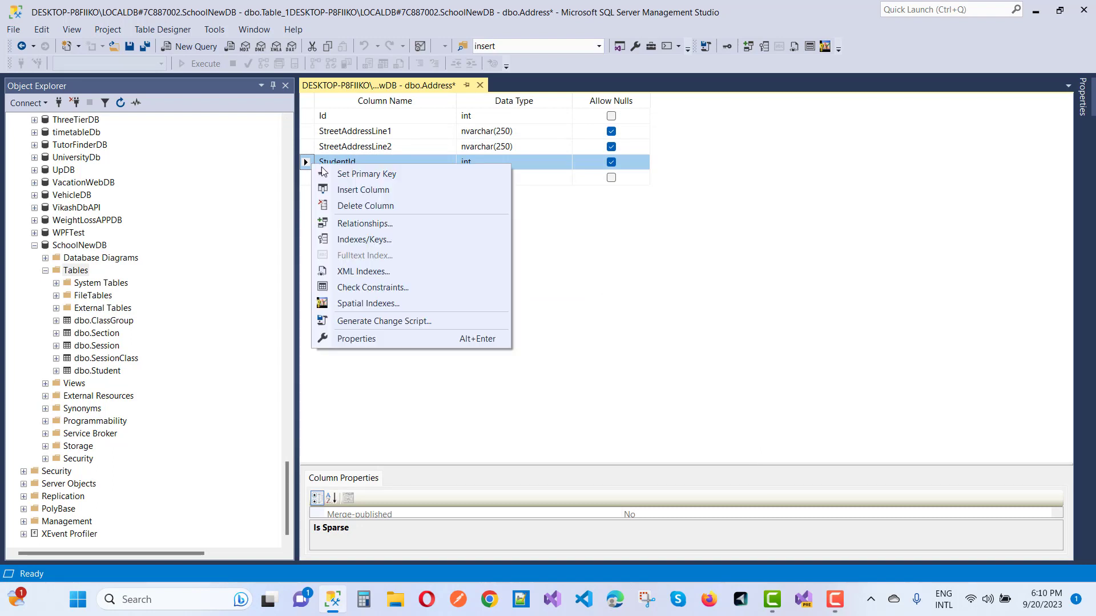
{"action": "left_click", "coordinate": [351, 227]}
{"action": "left_click", "coordinate": [373, 422]}
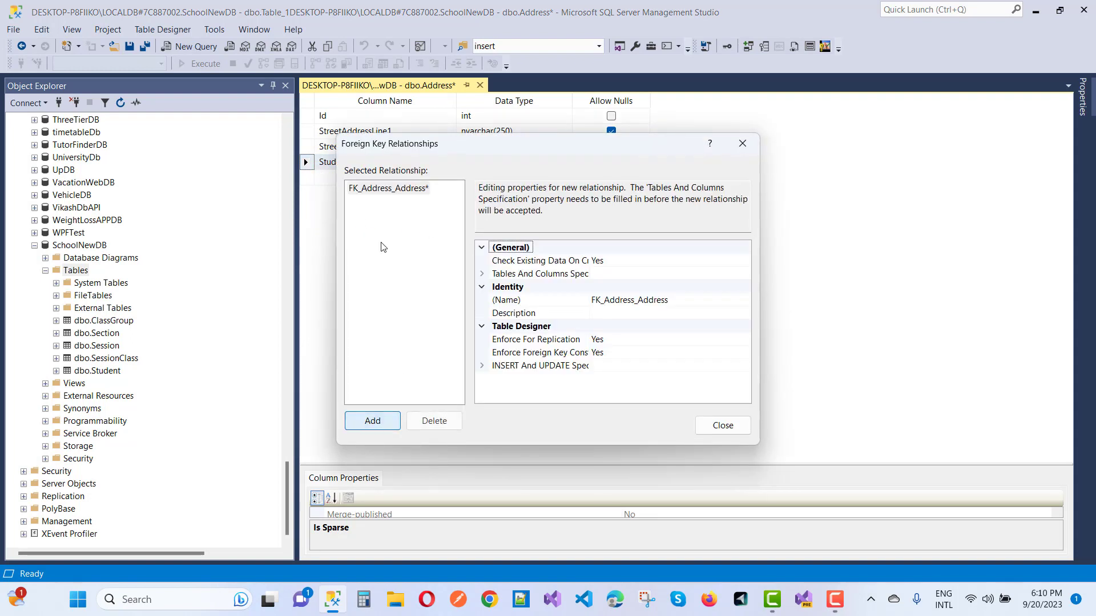
{"action": "left_click", "coordinate": [719, 274]}
{"action": "left_click", "coordinate": [745, 275]}
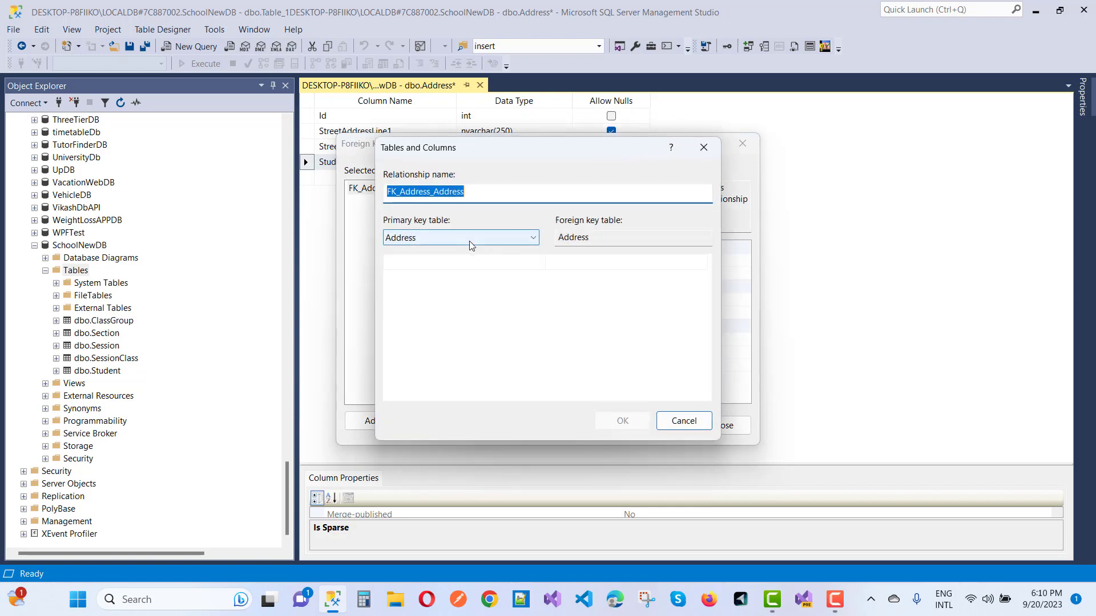
{"action": "left_click", "coordinate": [506, 238]}
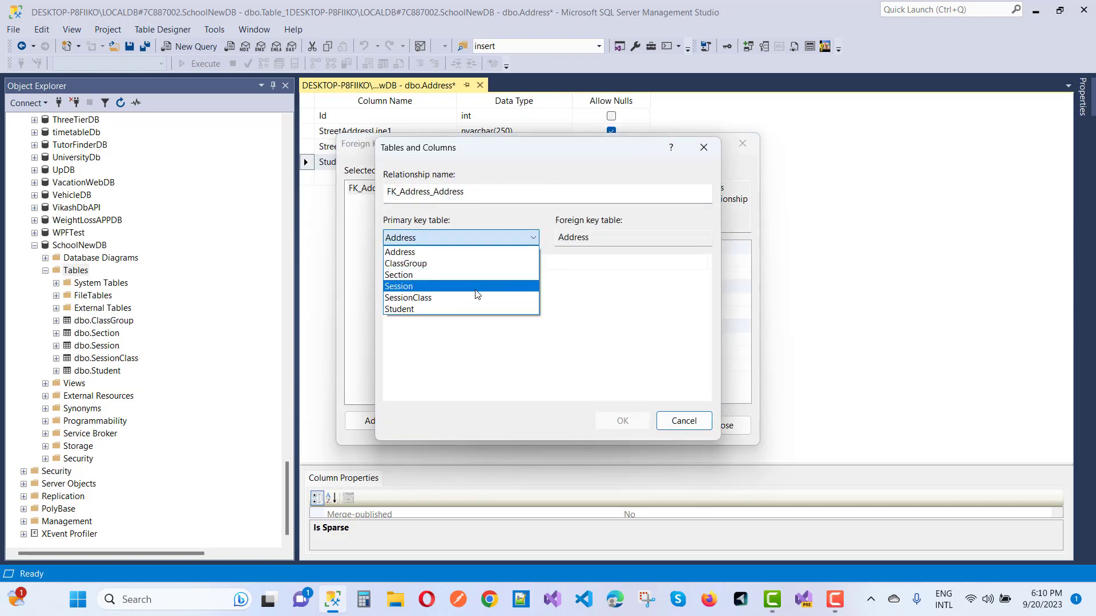
{"action": "left_click", "coordinate": [463, 314]}
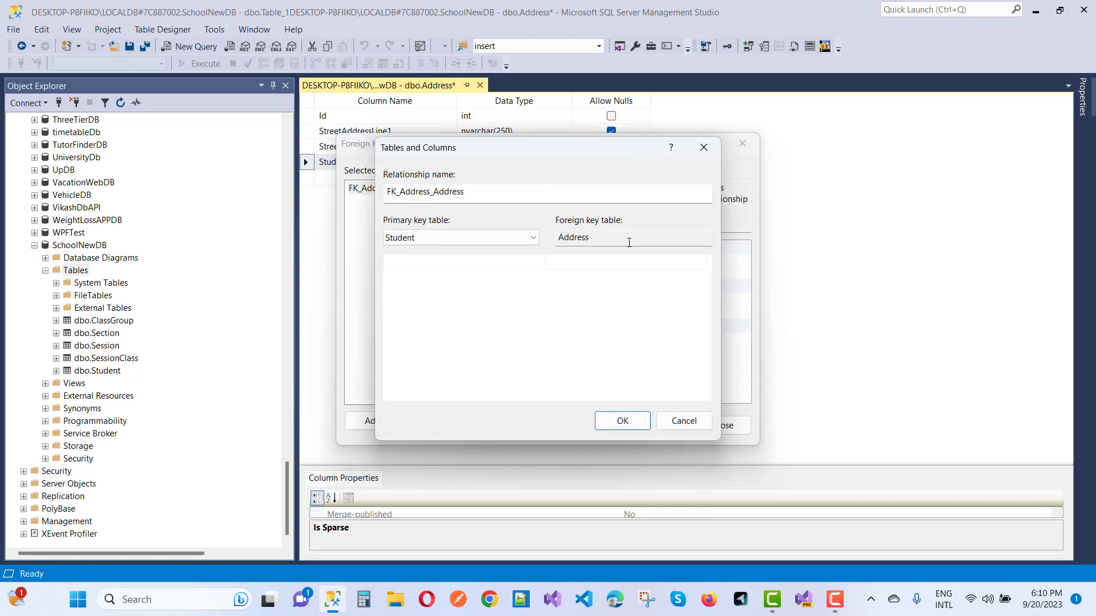
Map Student's StudentId to Address's StudentId in the relationship and accept the foreign key.
{"action": "left_click", "coordinate": [534, 264]}
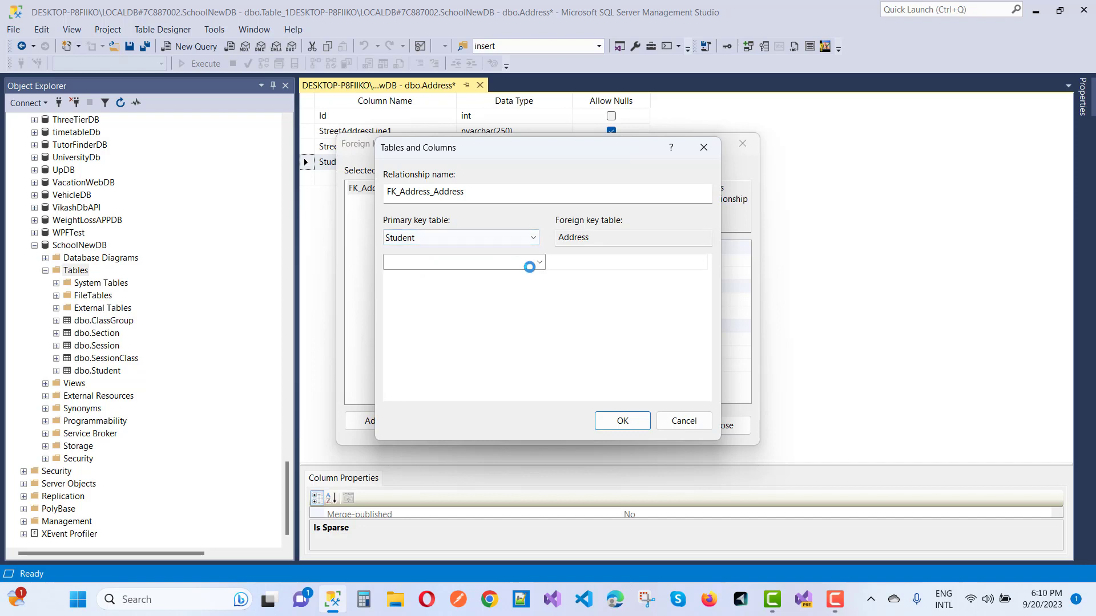
{"action": "left_click", "coordinate": [539, 263]}
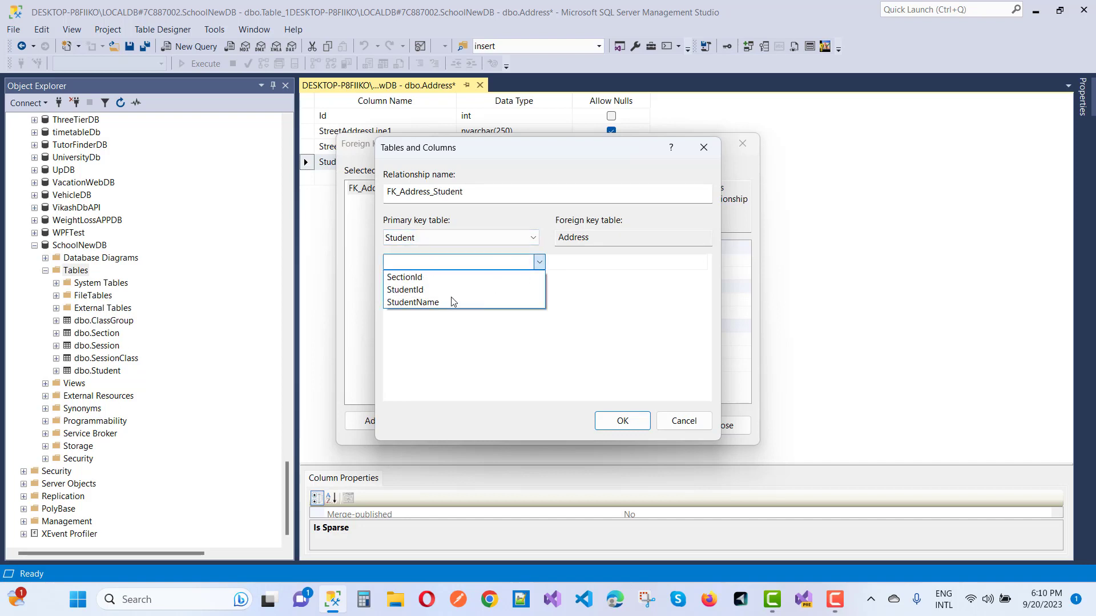
{"action": "left_click", "coordinate": [417, 292]}
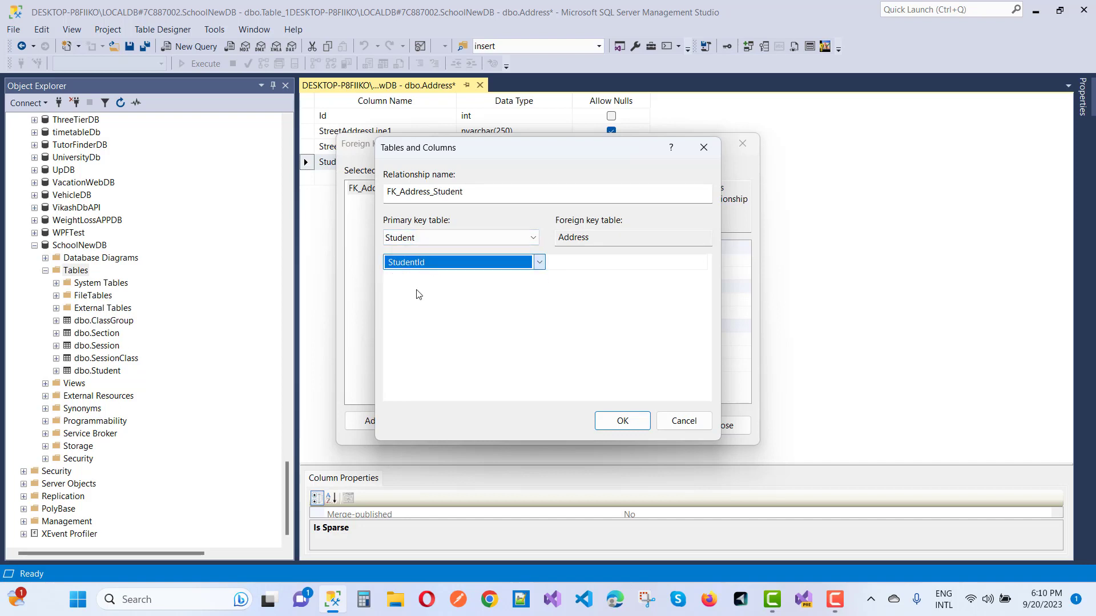
{"action": "left_click", "coordinate": [650, 265]}
{"action": "left_click", "coordinate": [700, 264]}
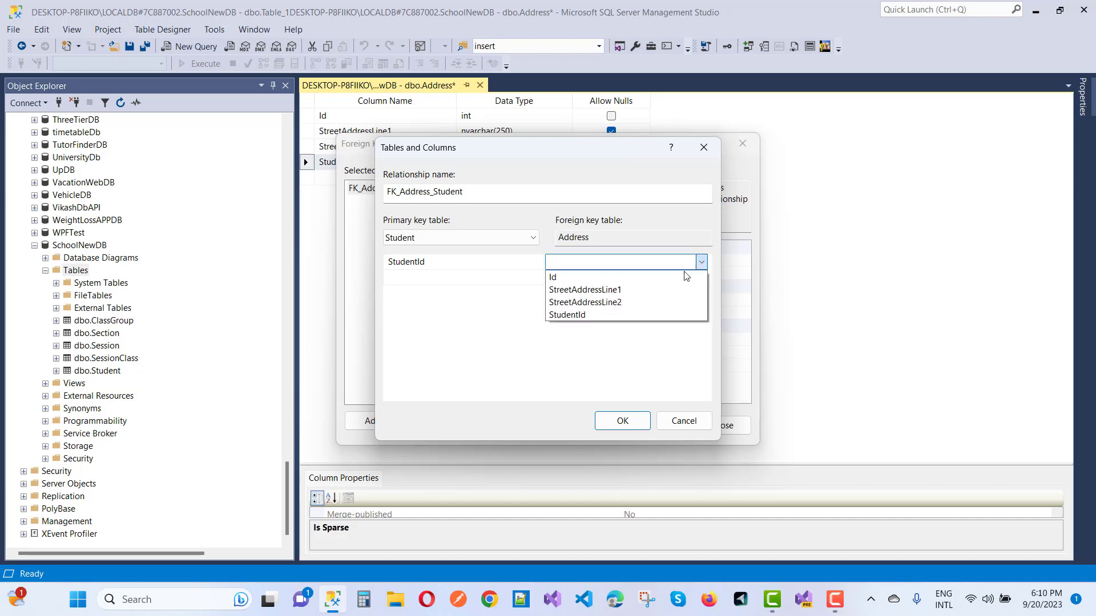
{"action": "left_click", "coordinate": [588, 316]}
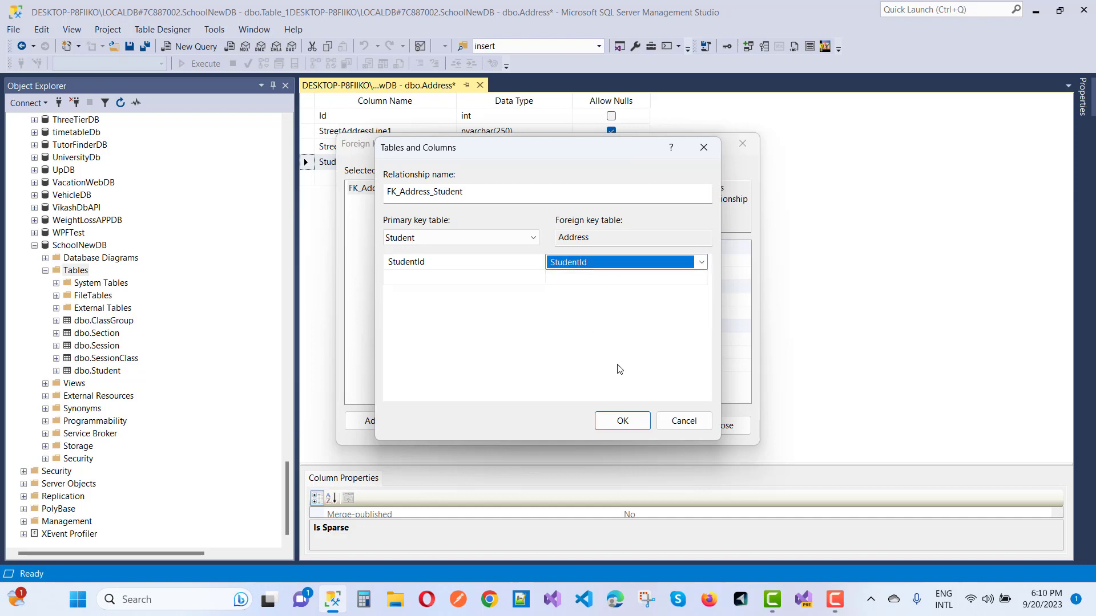
{"action": "left_click", "coordinate": [627, 423]}
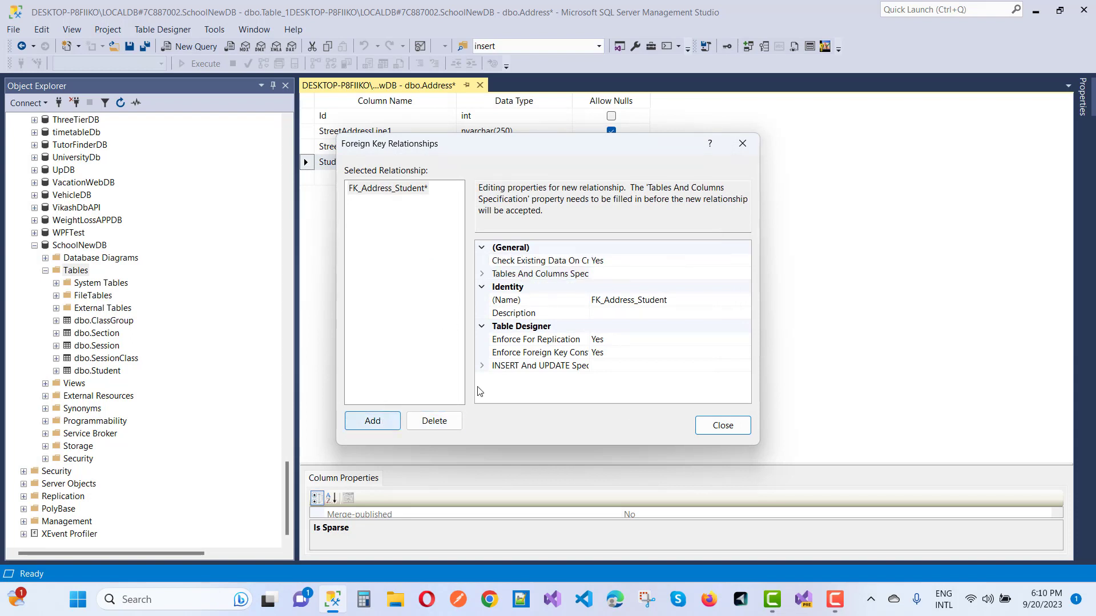
{"action": "left_click", "coordinate": [723, 425]}
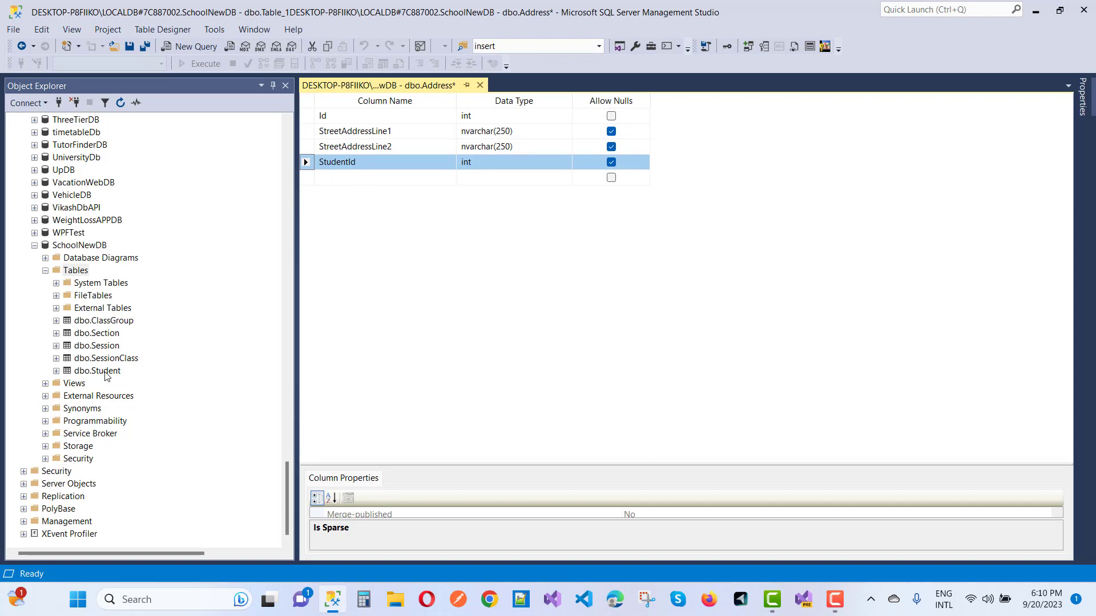
Open the Student table's top 200 rows for editing, and save and close the Address table design.
{"action": "right_click", "coordinate": [105, 372]}
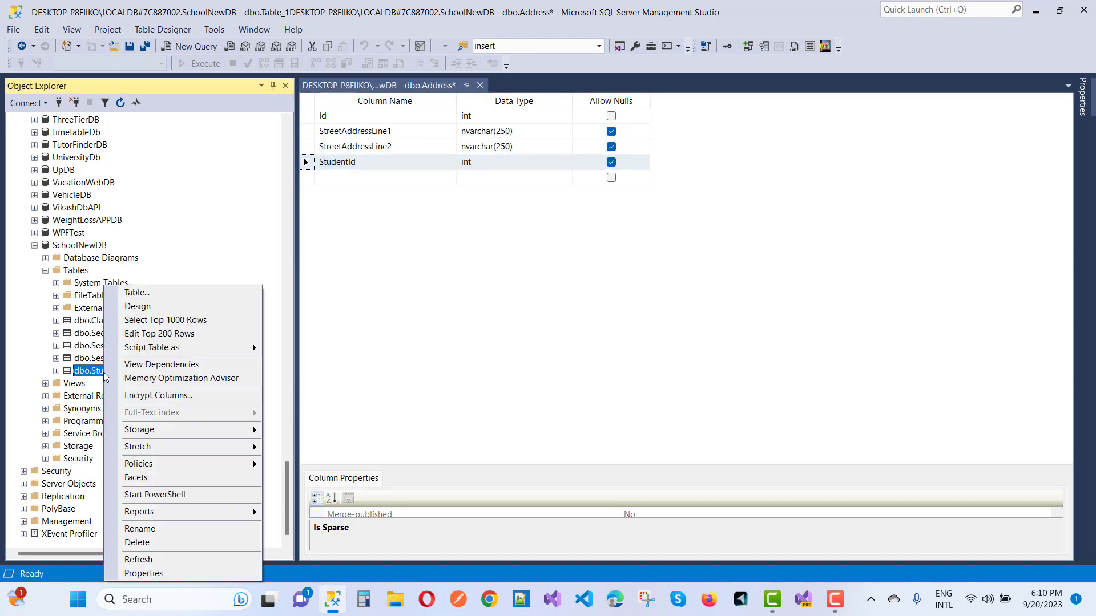
{"action": "left_click", "coordinate": [147, 335]}
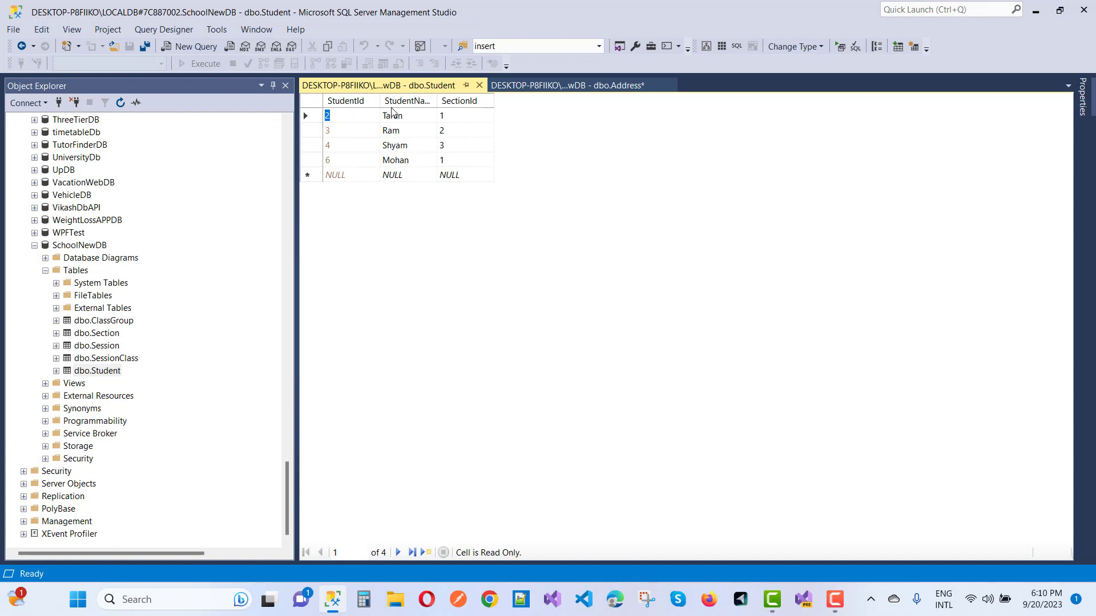
{"action": "left_click", "coordinate": [551, 87]}
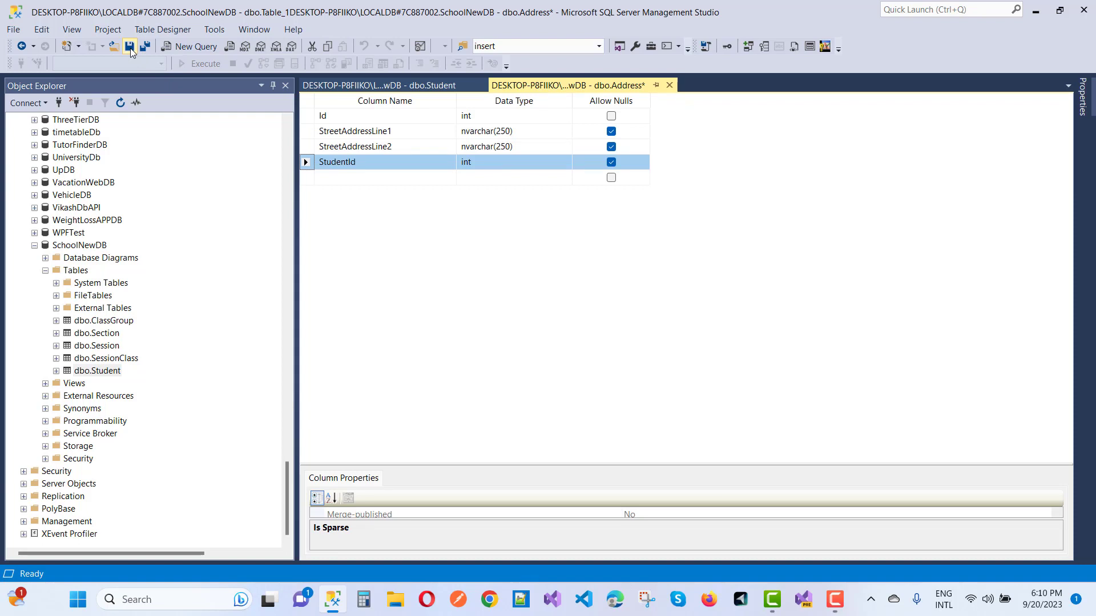
{"action": "left_click", "coordinate": [130, 48]}
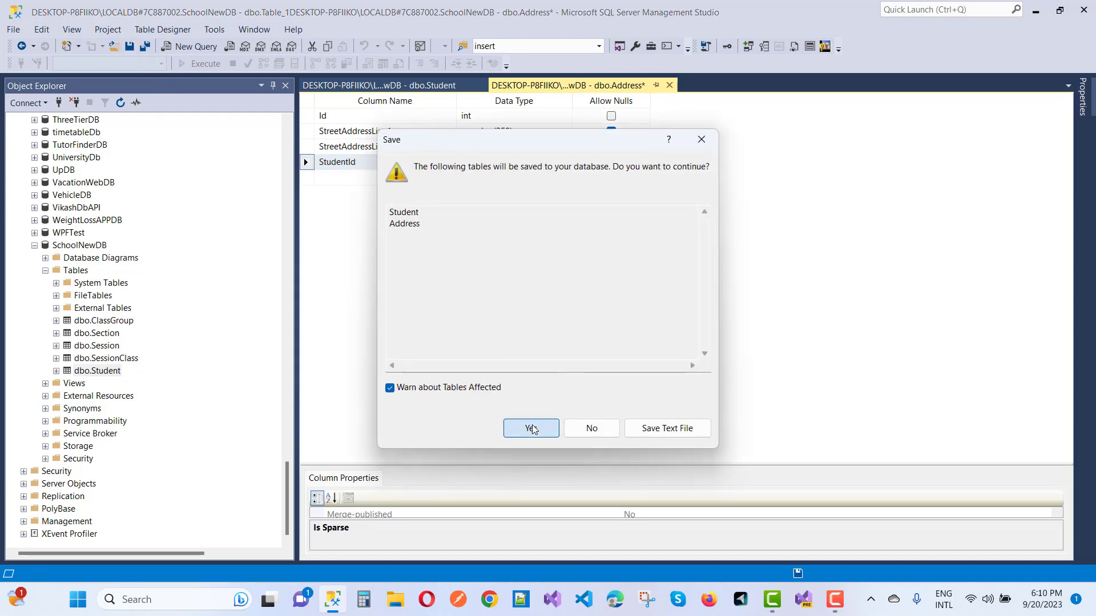
{"action": "left_click", "coordinate": [531, 430]}
{"action": "left_click", "coordinate": [669, 85]}
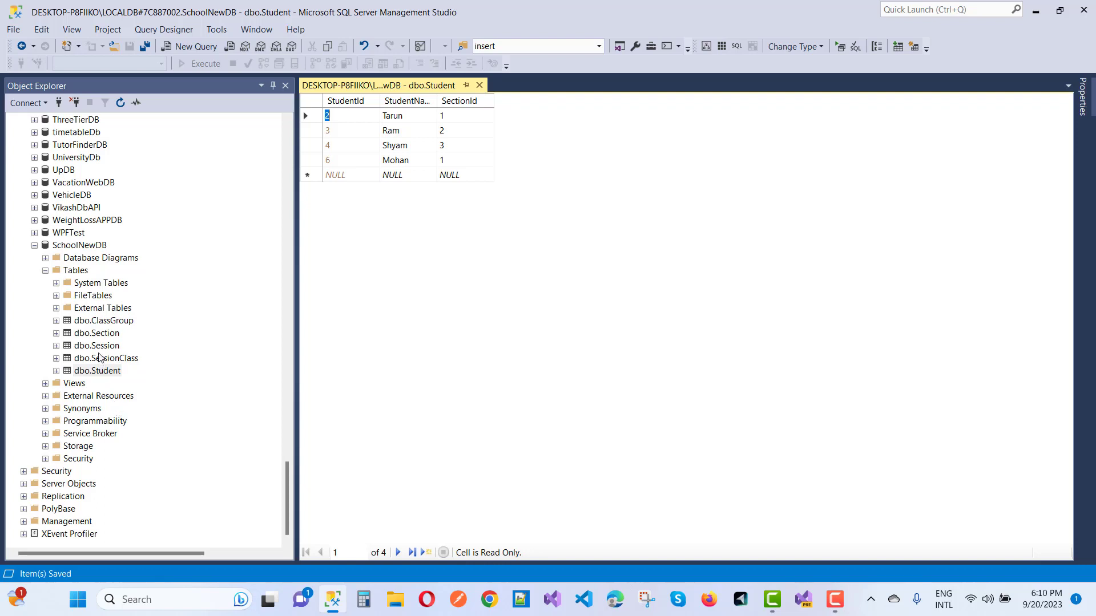
Refresh SchoolNewDB's object list and open the Address table's top 200 rows for editing.
{"action": "left_click", "coordinate": [86, 246]}
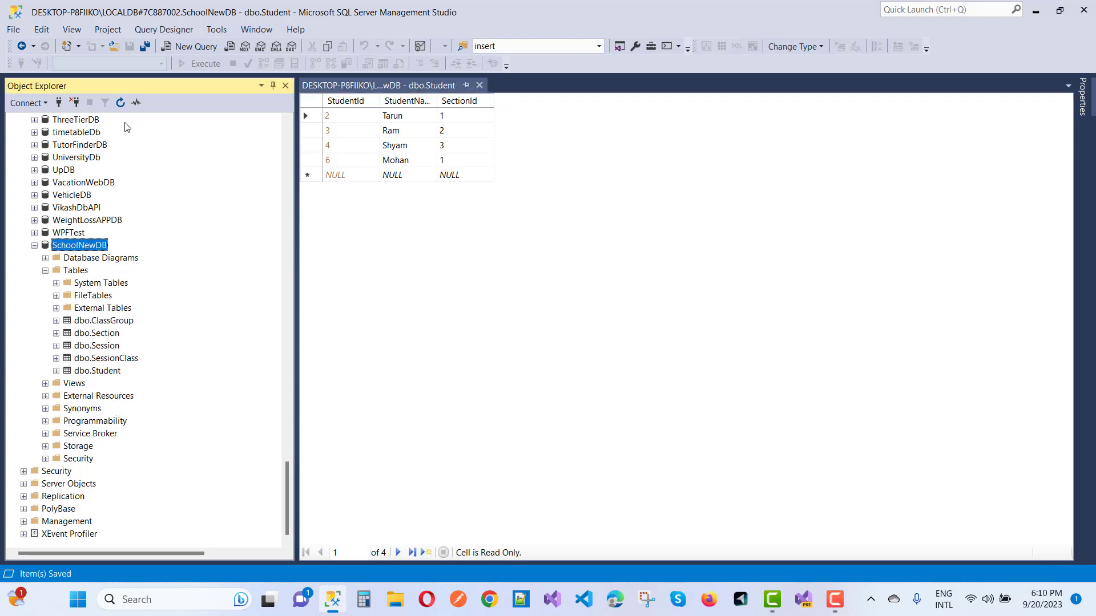
{"action": "left_click", "coordinate": [119, 104]}
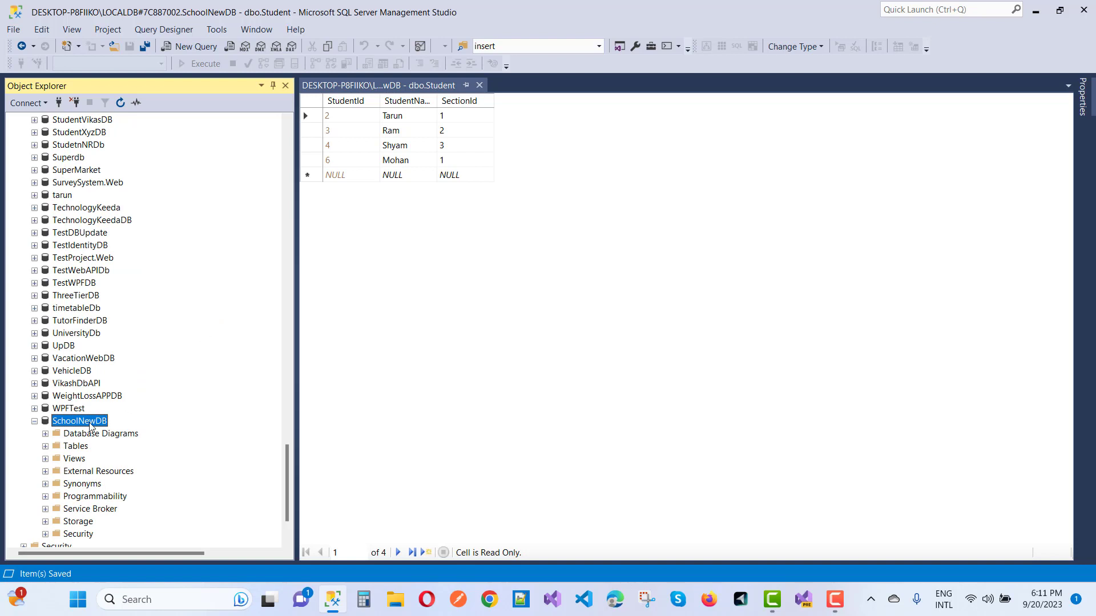
{"action": "left_click", "coordinate": [45, 446]}
{"action": "scroll", "coordinate": [177, 437], "scroll_direction": "down", "scroll_amount": 5}
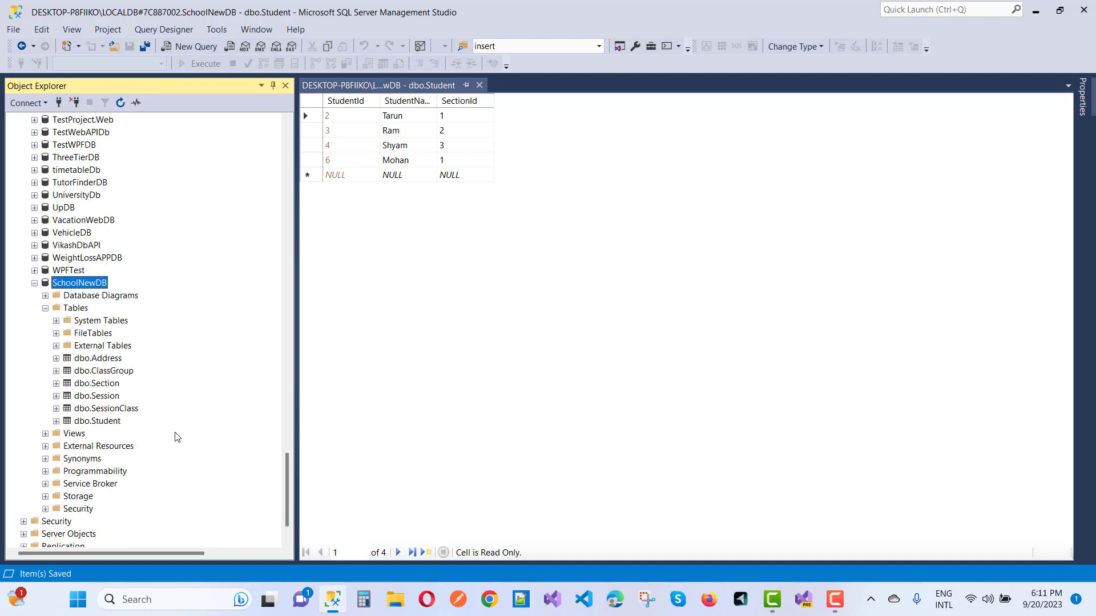
{"action": "right_click", "coordinate": [103, 310]}
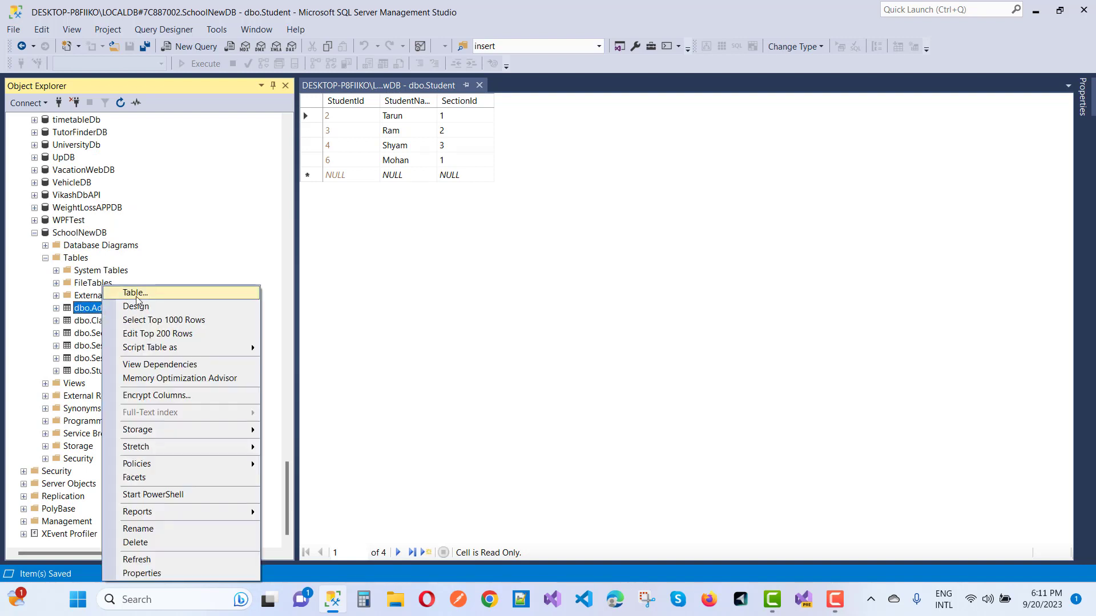
{"action": "left_click", "coordinate": [141, 335]}
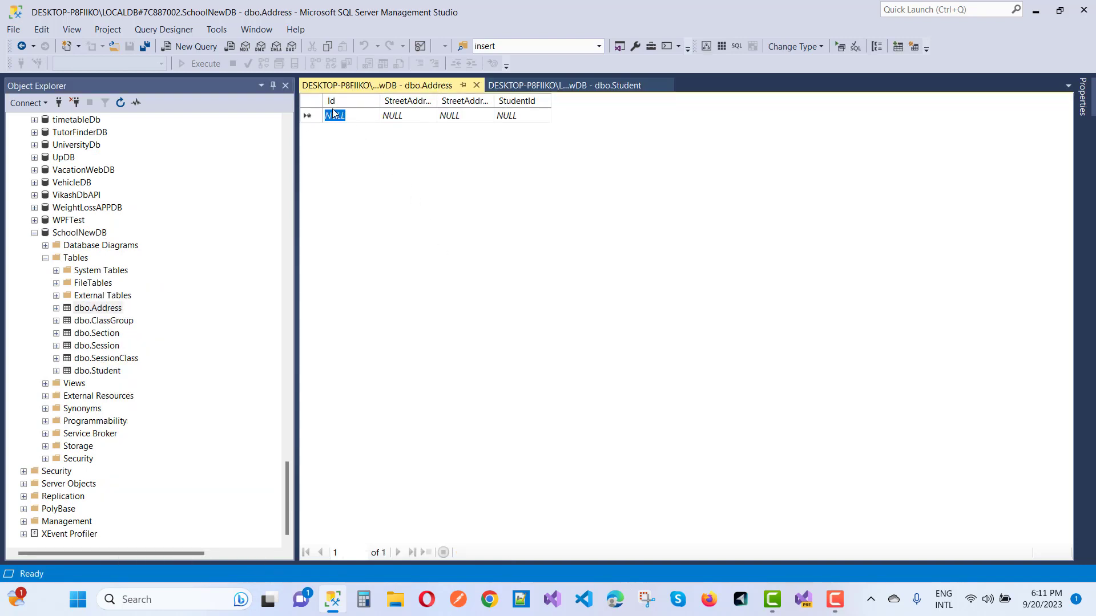
Try to add an Address row with XYZ in both street address lines and StudentId 1.
{"action": "left_click", "coordinate": [387, 120]}
{"action": "type", "text": "XYZ"}
{"action": "key", "text": "Tab"}
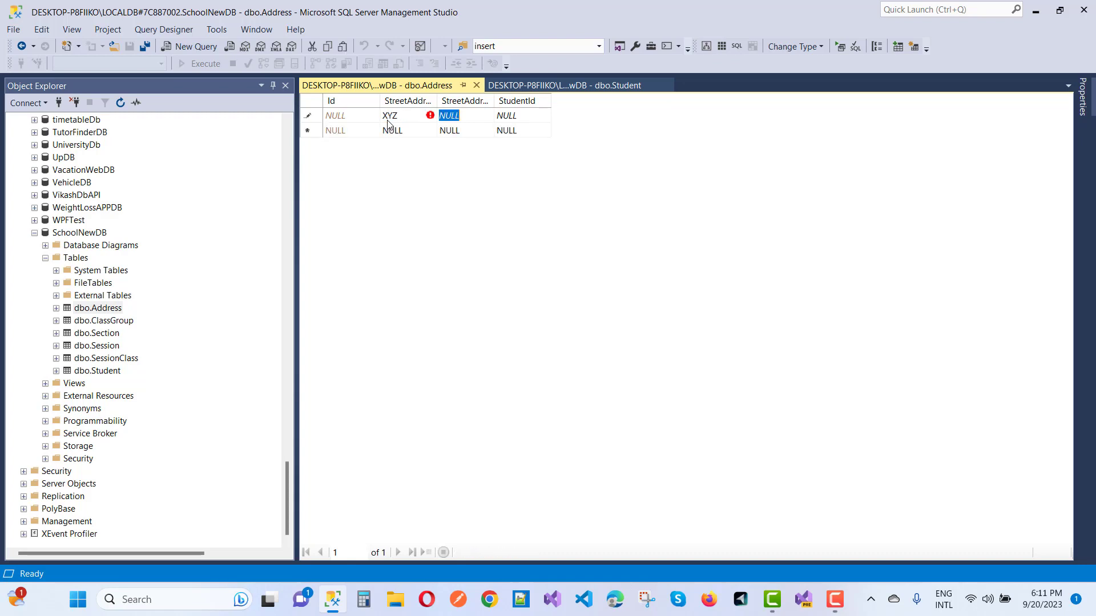
{"action": "type", "text": "XYZ"}
{"action": "key", "text": "Tab"}
{"action": "type", "text": "1"}
{"action": "key", "text": "Tab"}
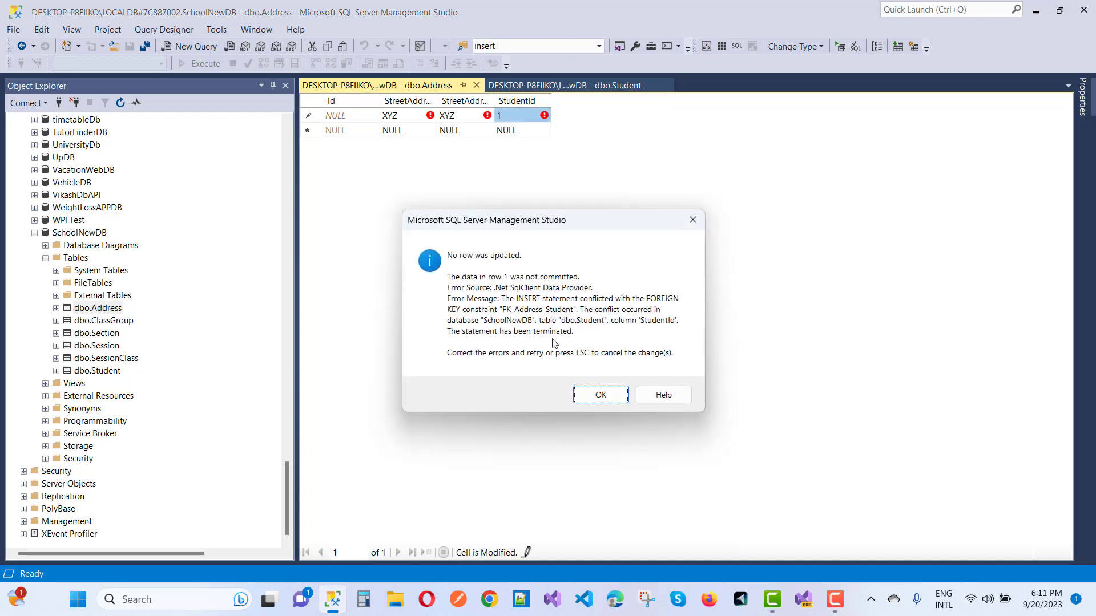
{"action": "left_click", "coordinate": [596, 395]}
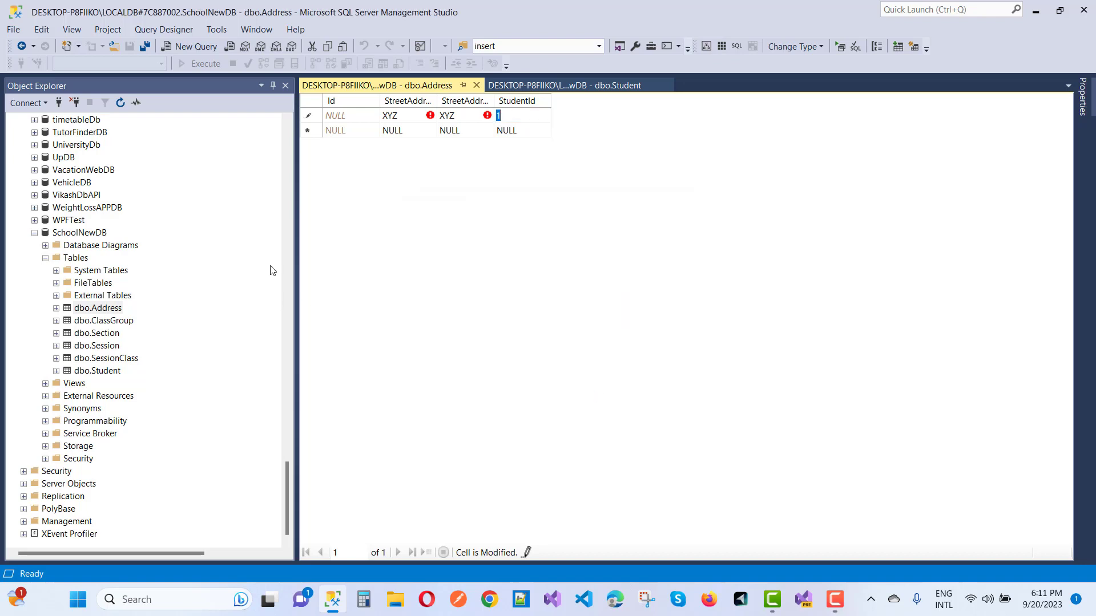
Check the Student rows for an existing ID, set the XYZ address row's StudentId to 2 and commit the row.
{"action": "left_click", "coordinate": [577, 84]}
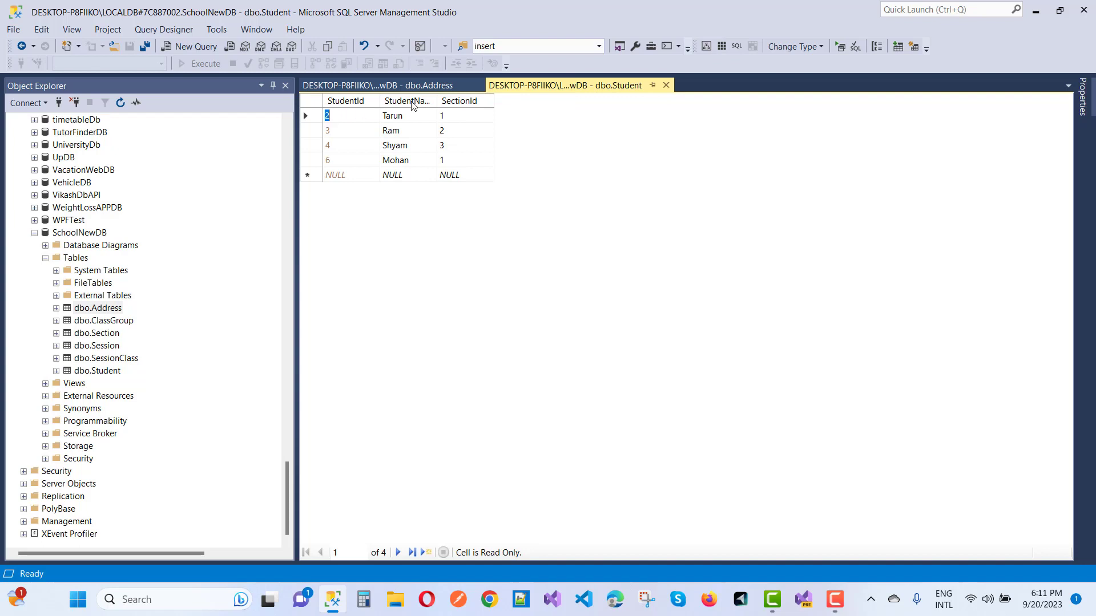
{"action": "left_click", "coordinate": [423, 86]}
{"action": "type", "text": "2"}
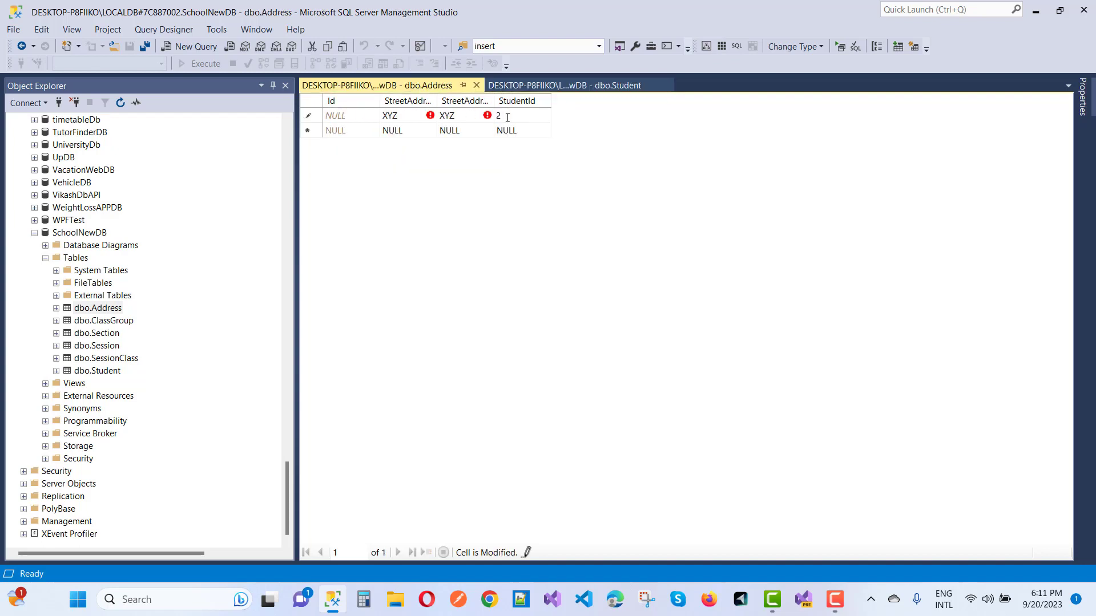
{"action": "key", "text": "Return"}
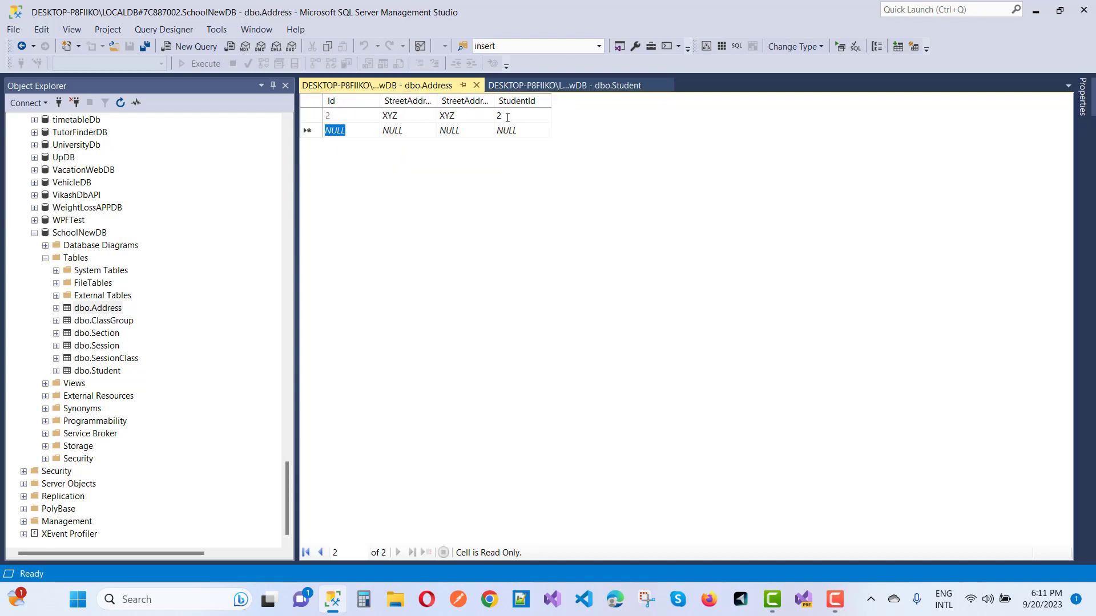
Try to add a second Address row with ABC in both street address lines and the duplicate StudentId 2.
{"action": "left_click", "coordinate": [404, 133]}
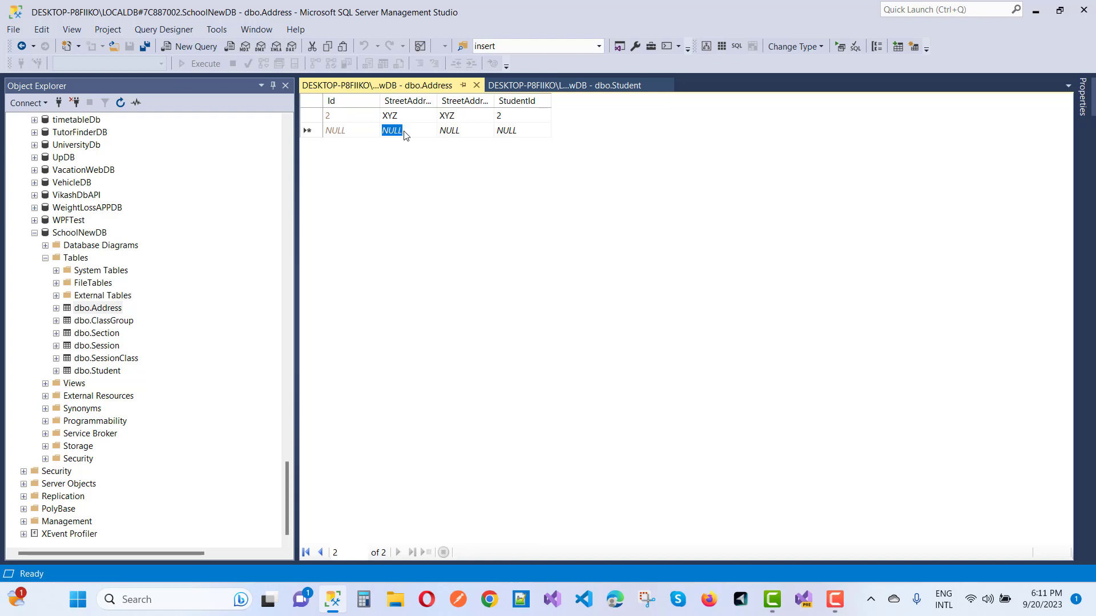
{"action": "type", "text": "ABC"}
{"action": "key", "text": "Tab"}
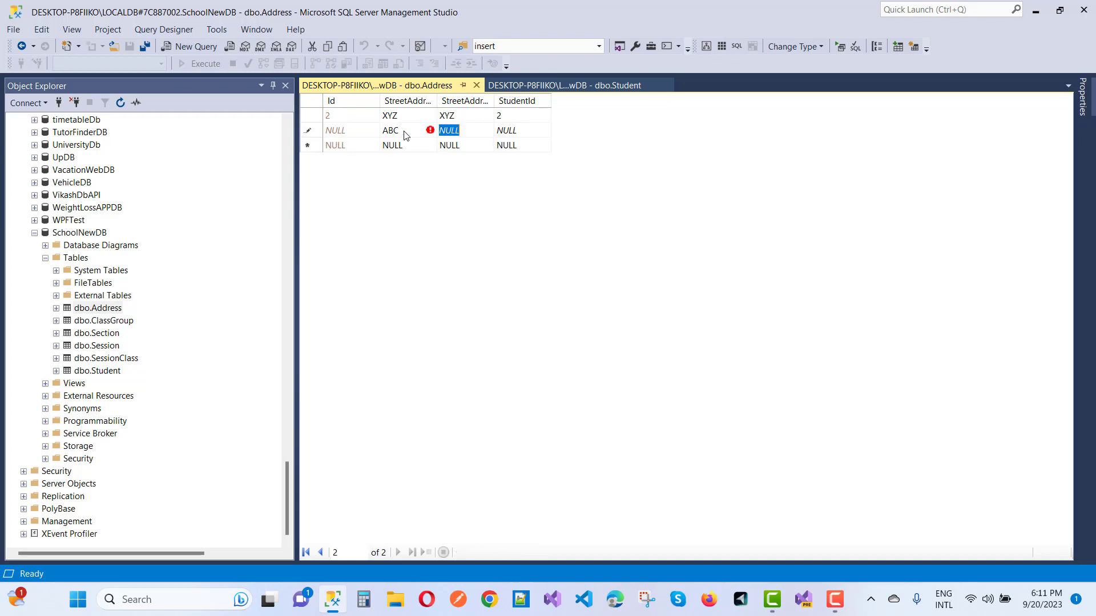
{"action": "type", "text": "ABC"}
{"action": "key", "text": "Tab"}
{"action": "type", "text": "2"}
{"action": "key", "text": "Return"}
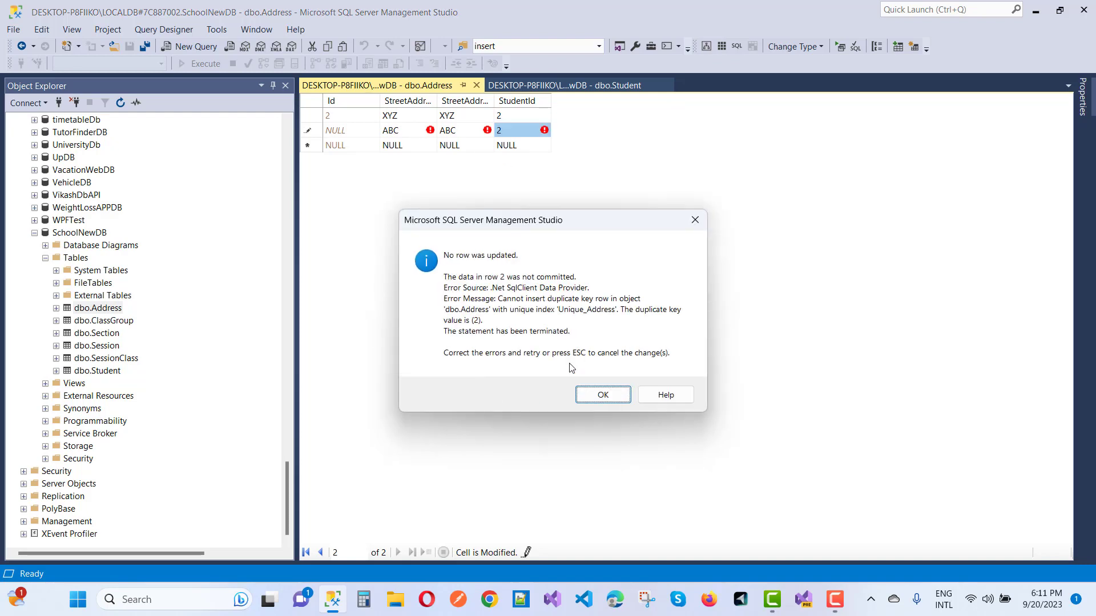
{"action": "left_click", "coordinate": [600, 391]}
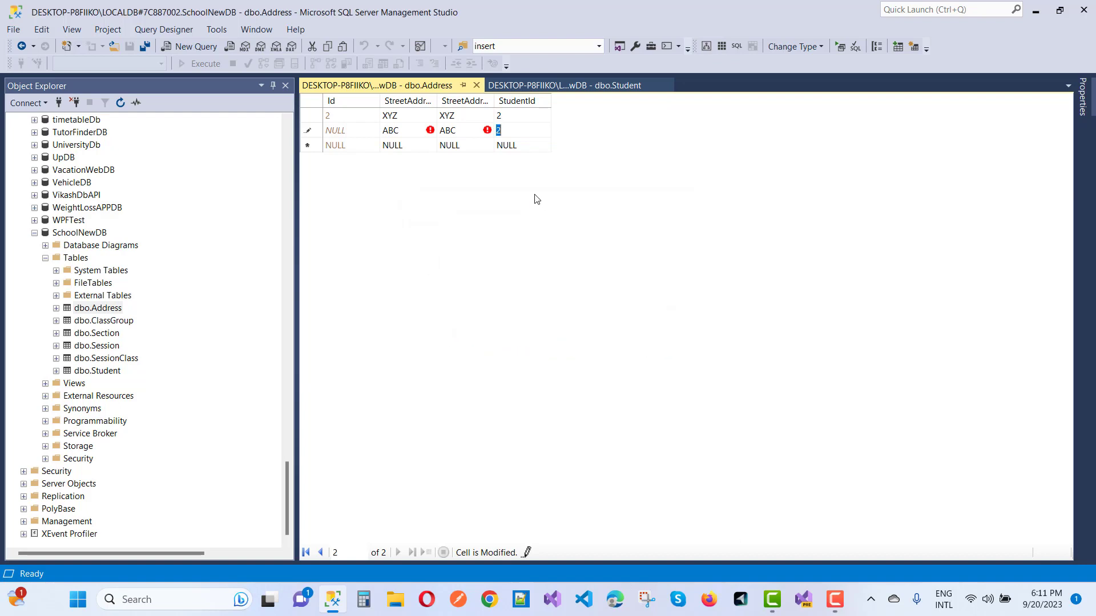
Set the ABC address row's StudentId to 3, commit it and return to the Student rows.
{"action": "type", "text": "3"}
{"action": "key", "text": "Return"}
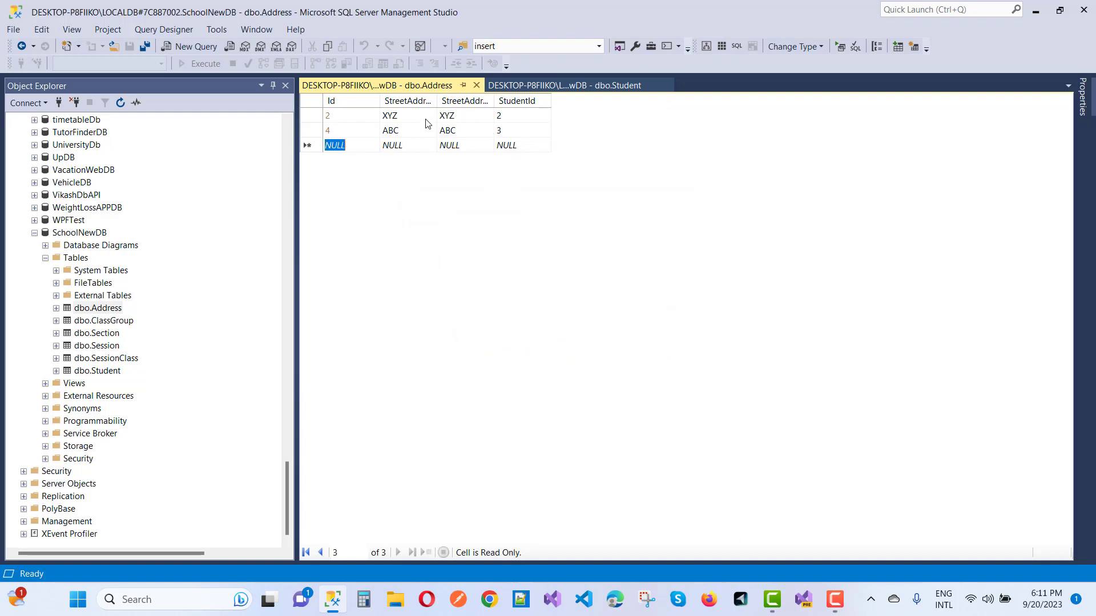
{"action": "left_click", "coordinate": [523, 86]}
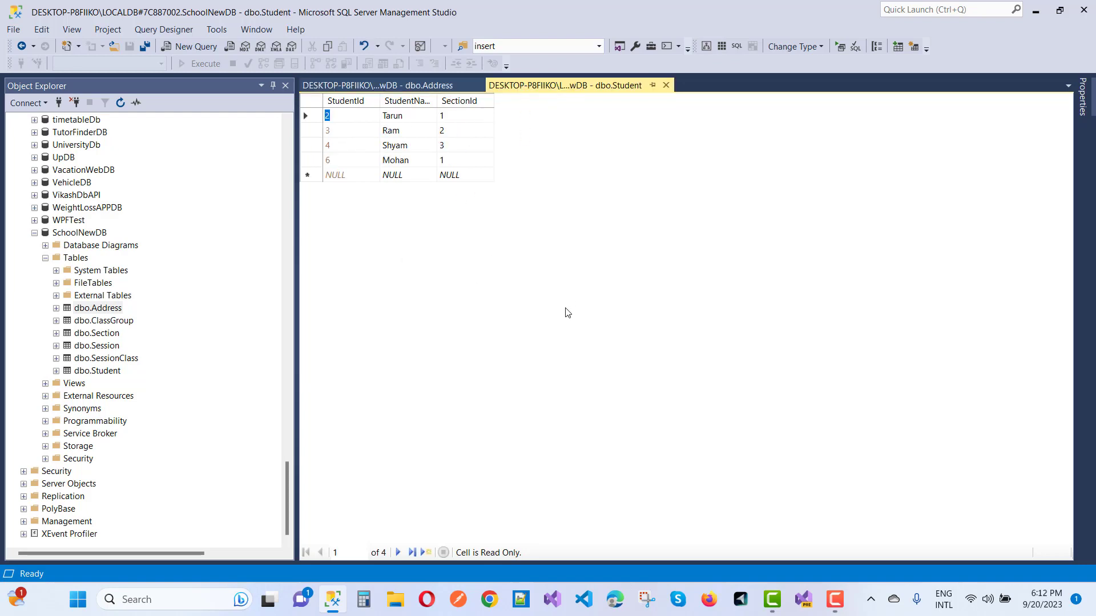